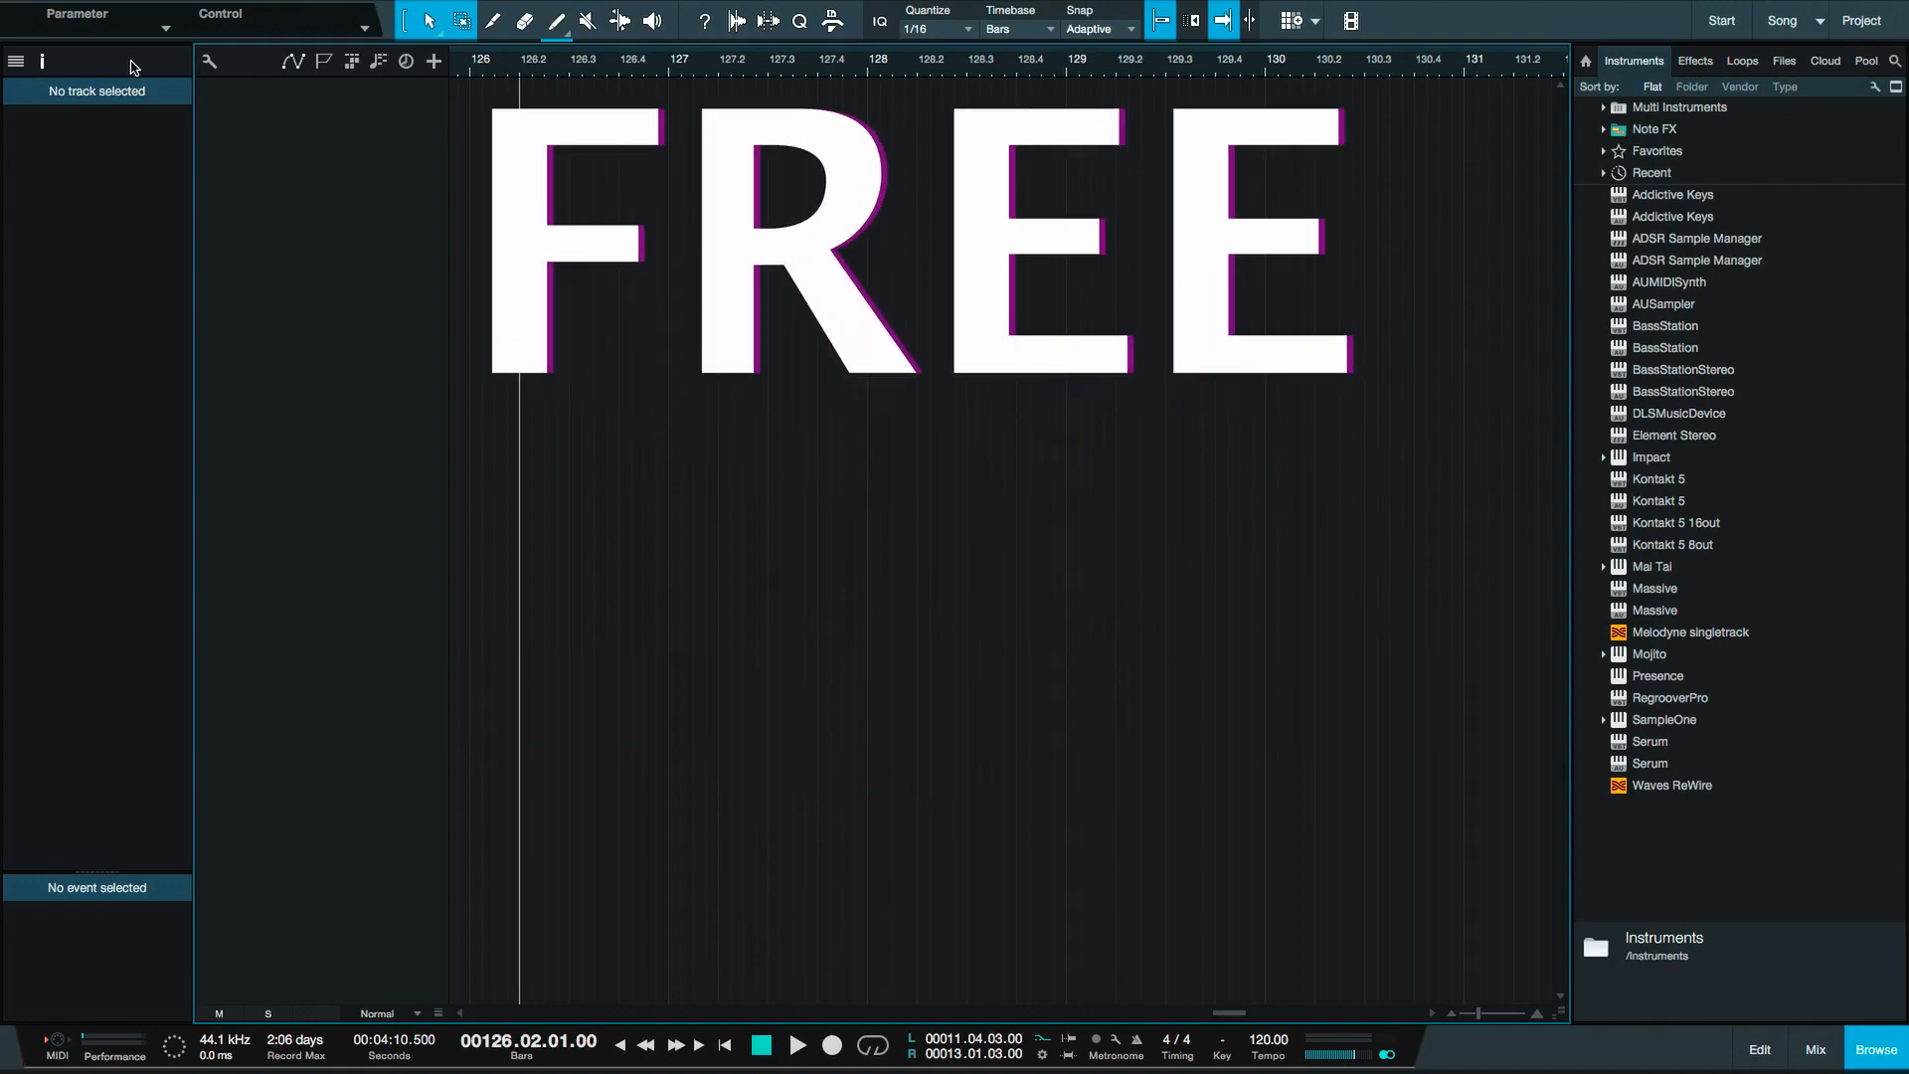
Load the VST3 version of ADSR Sample Manager on a new instrument track and show its sample libraries.
{"action": "left_click", "coordinate": [1700, 241]}
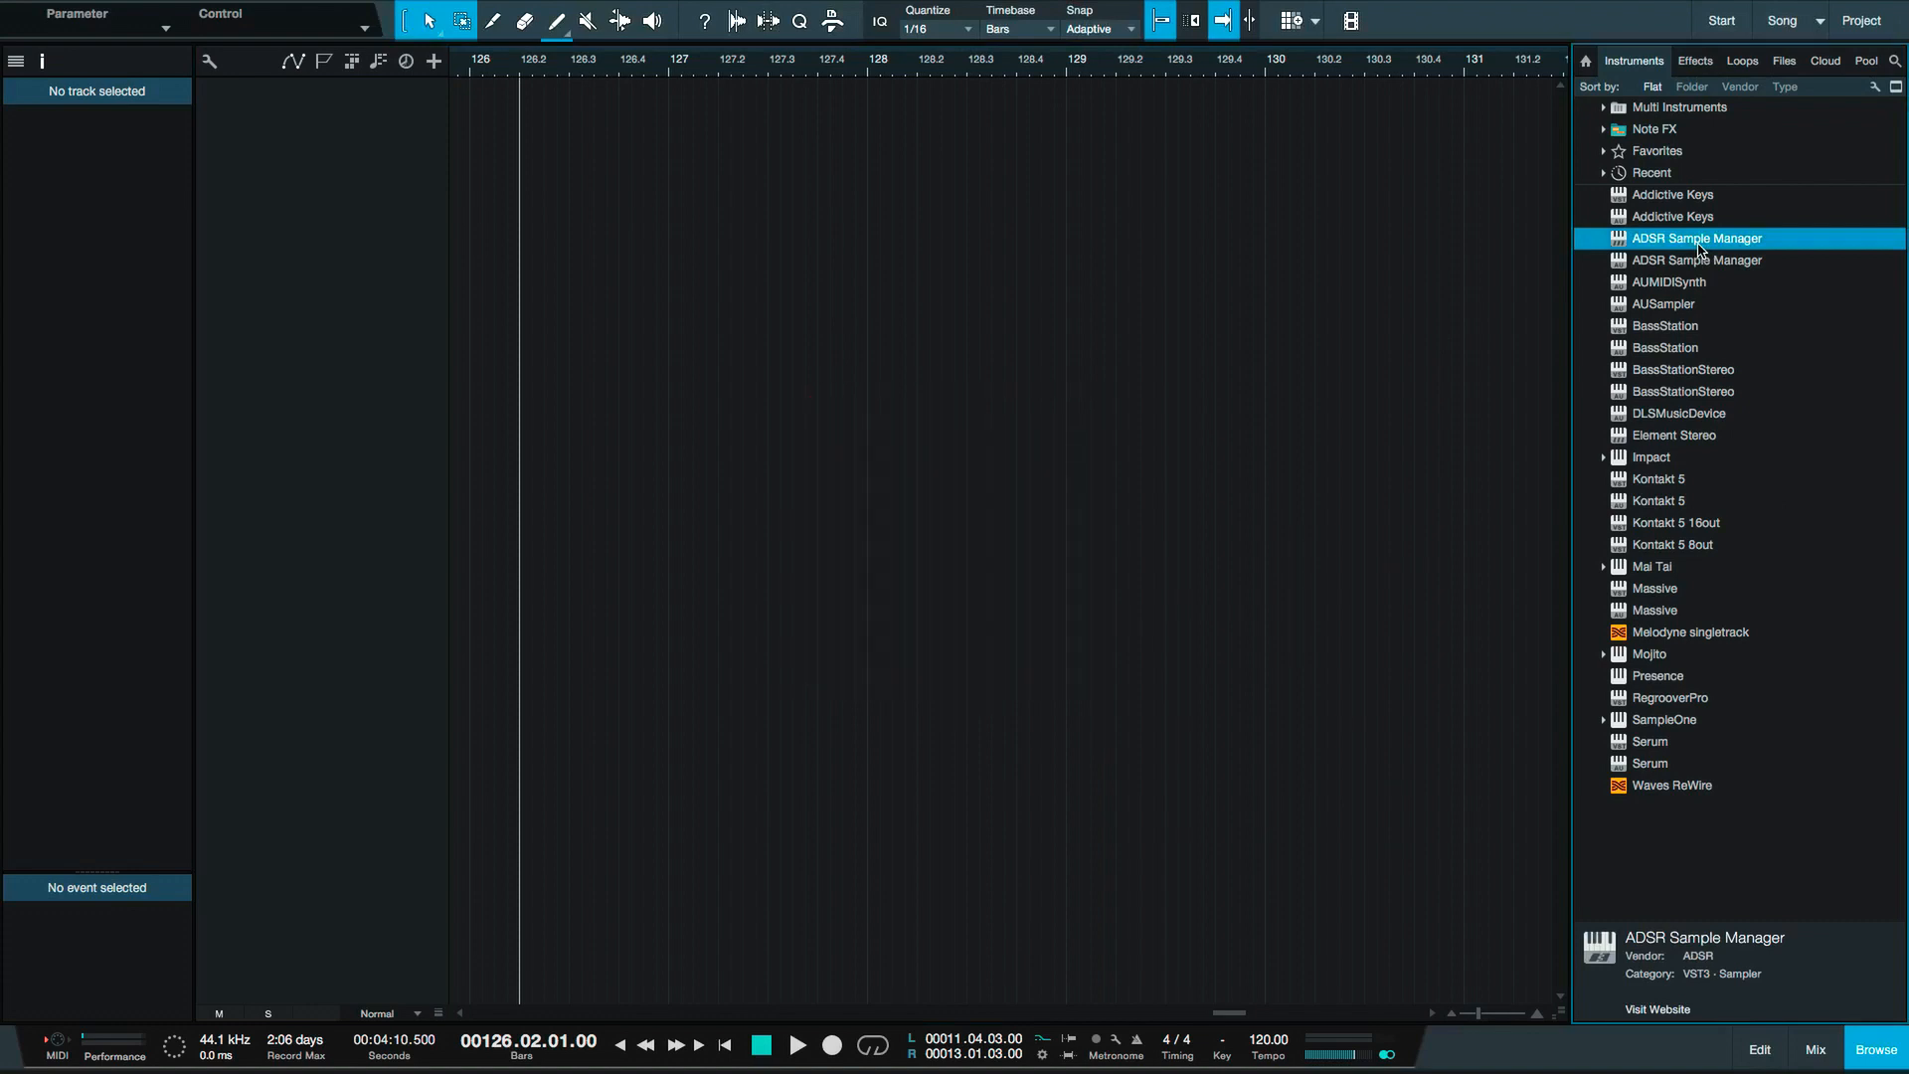
{"action": "left_click_drag", "start_coordinate": [1699, 249], "coordinate": [519, 138]}
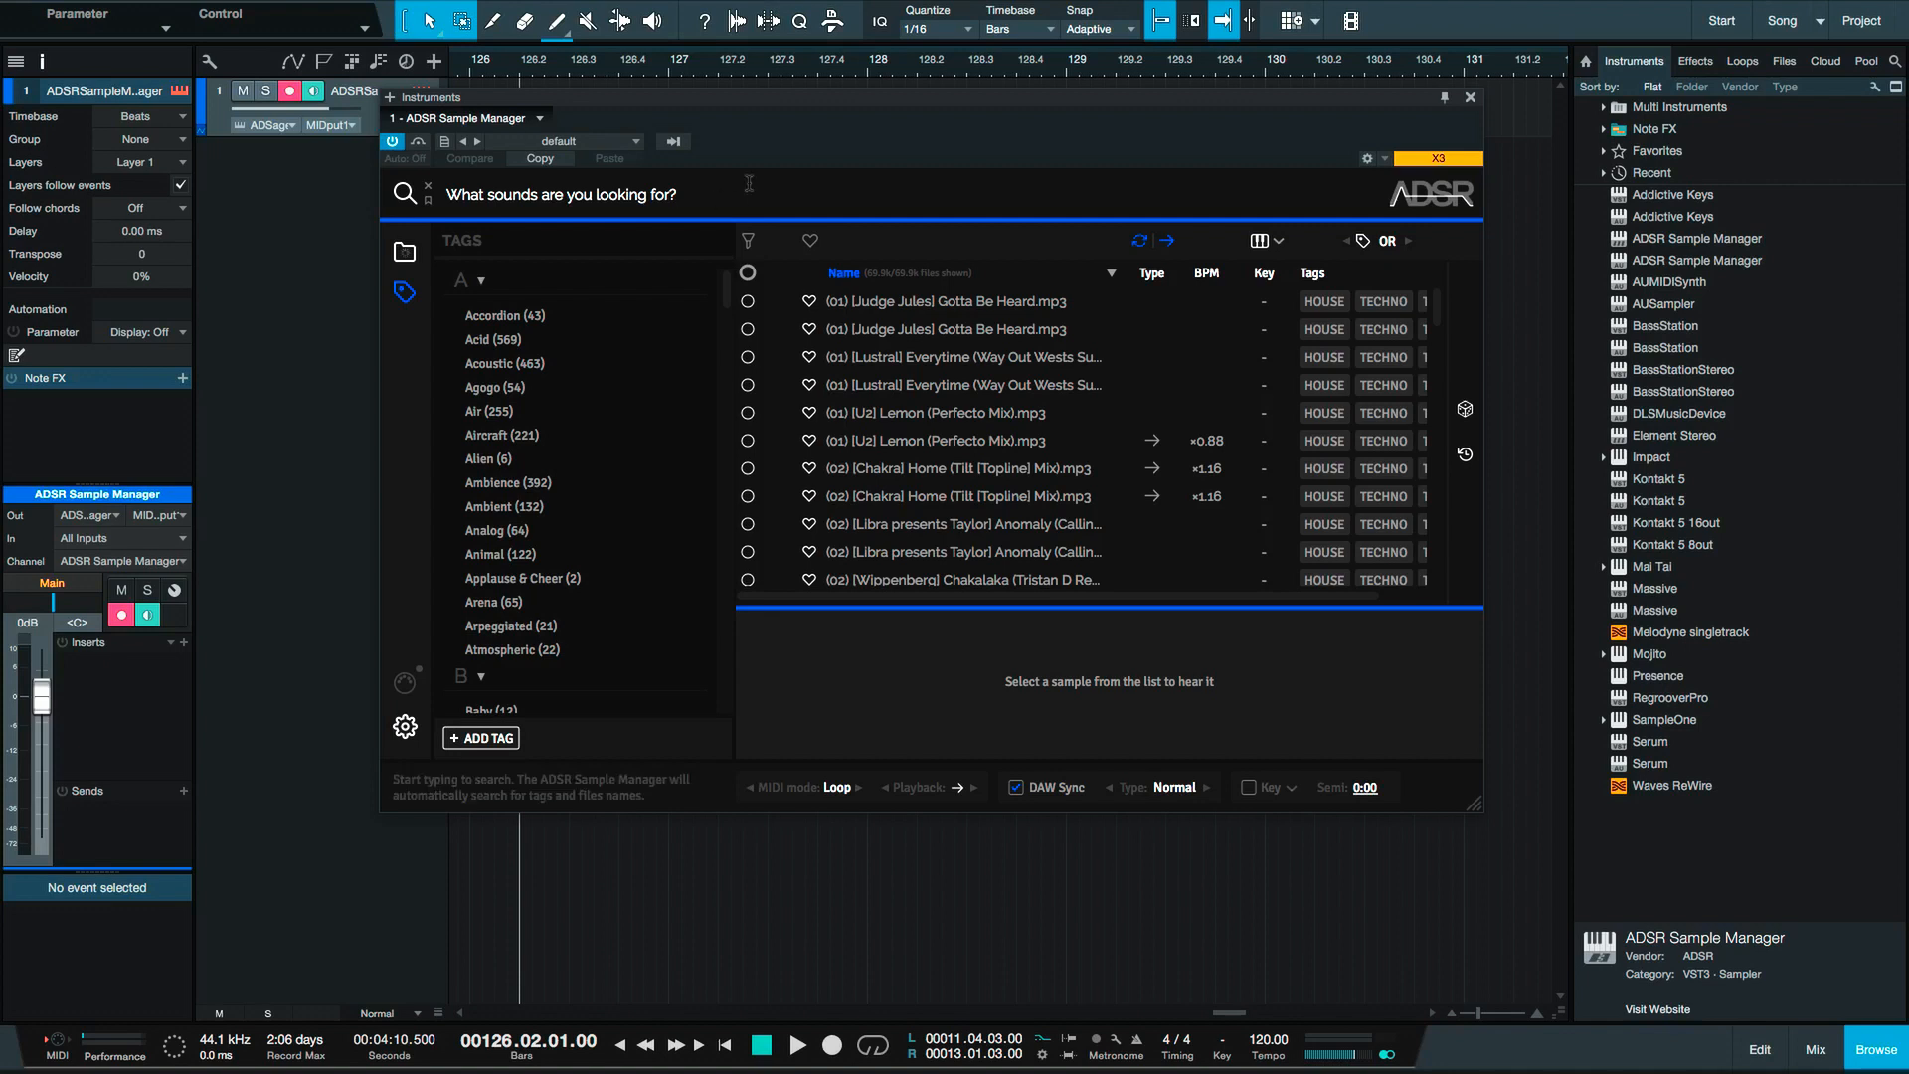
{"action": "left_click_drag", "start_coordinate": [814, 105], "coordinate": [976, 212]}
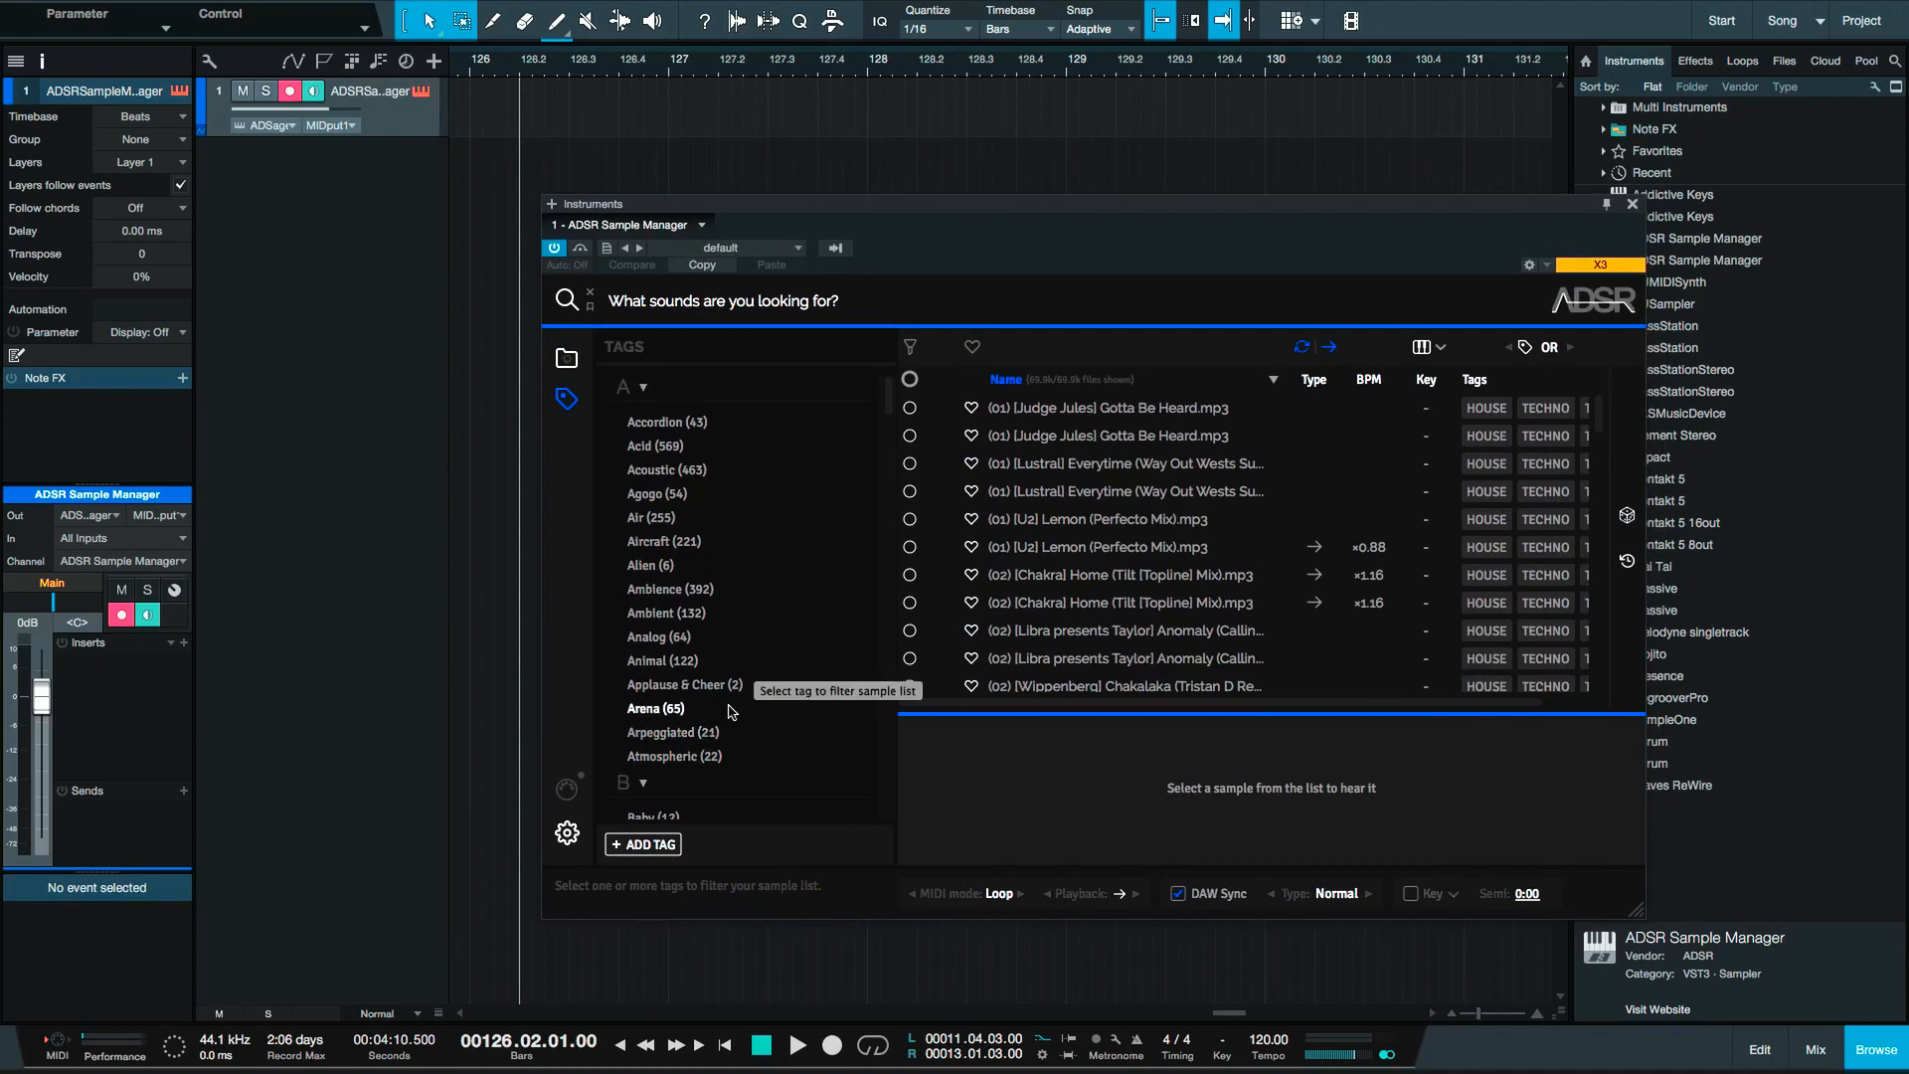
{"action": "left_click", "coordinate": [567, 358]}
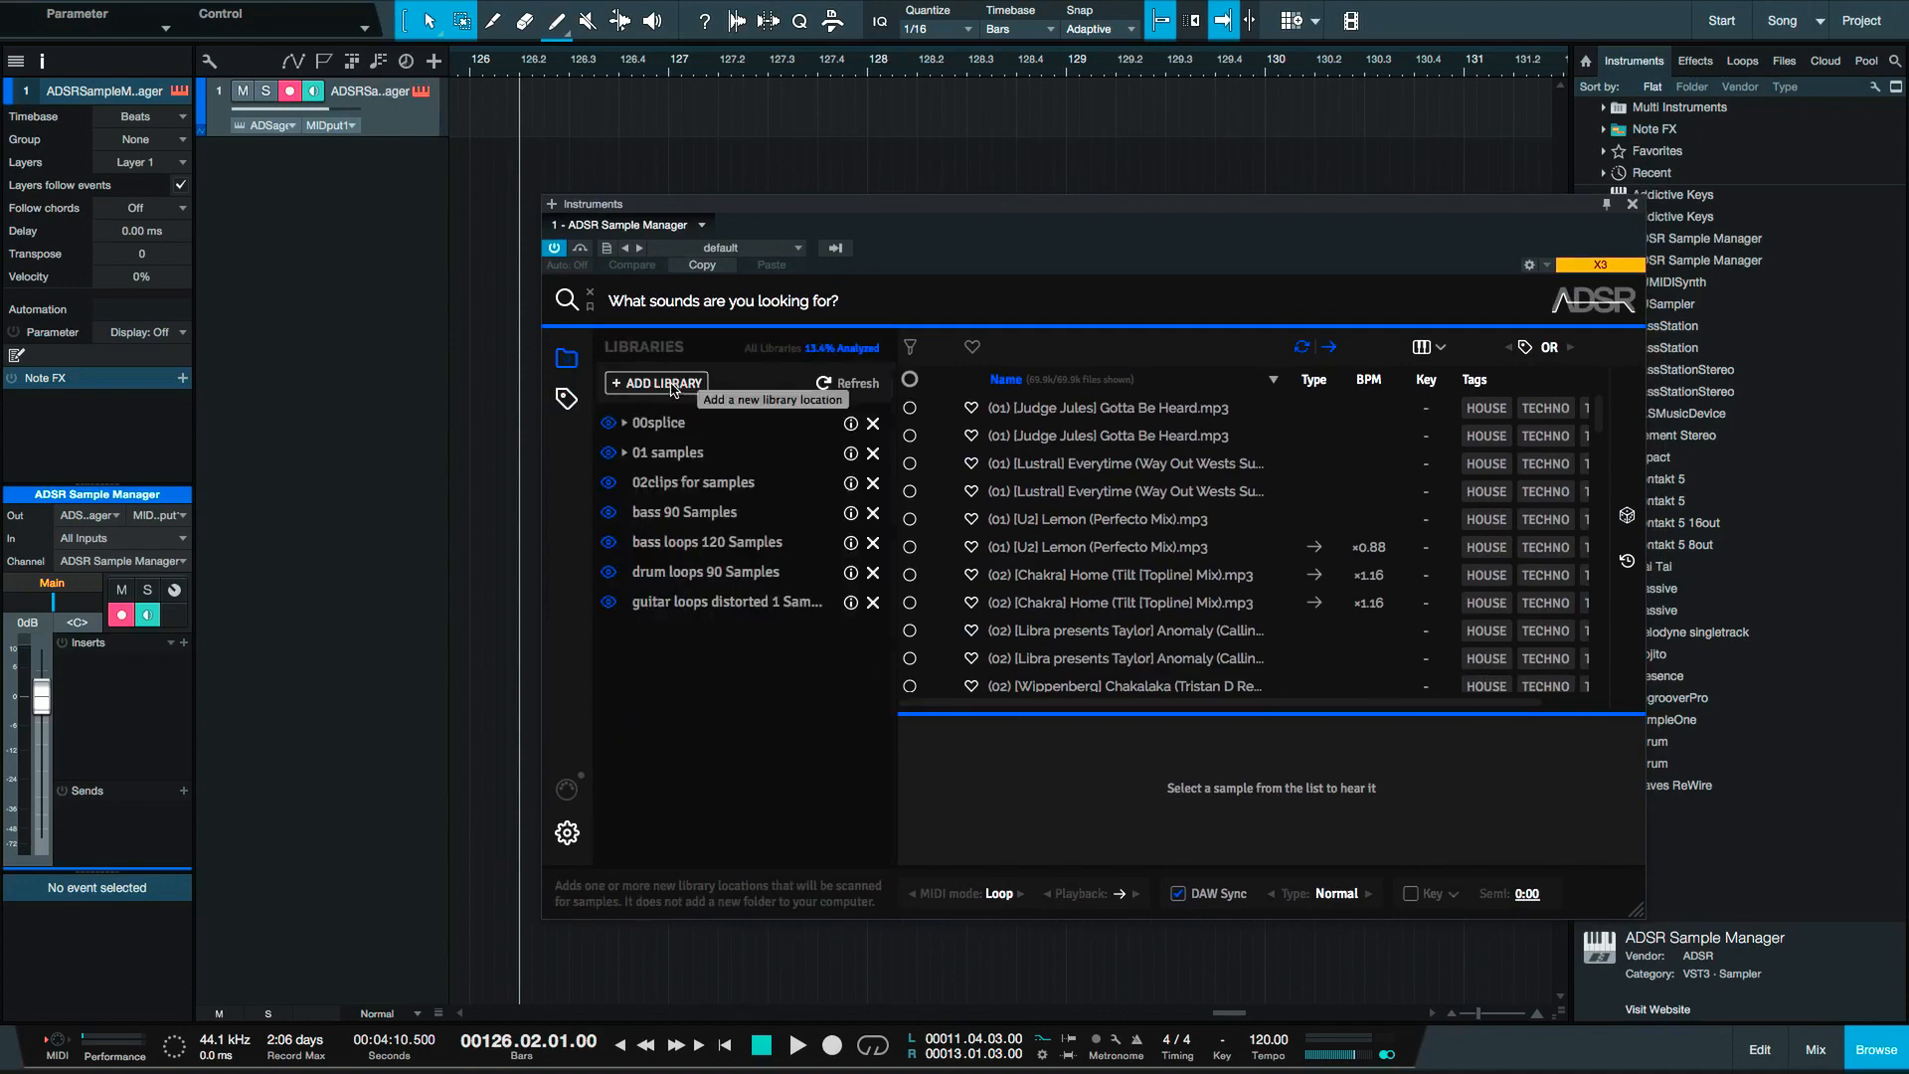
Try to add a sample folder from the Audio Video drive as a new library.
{"action": "left_click", "coordinate": [700, 388]}
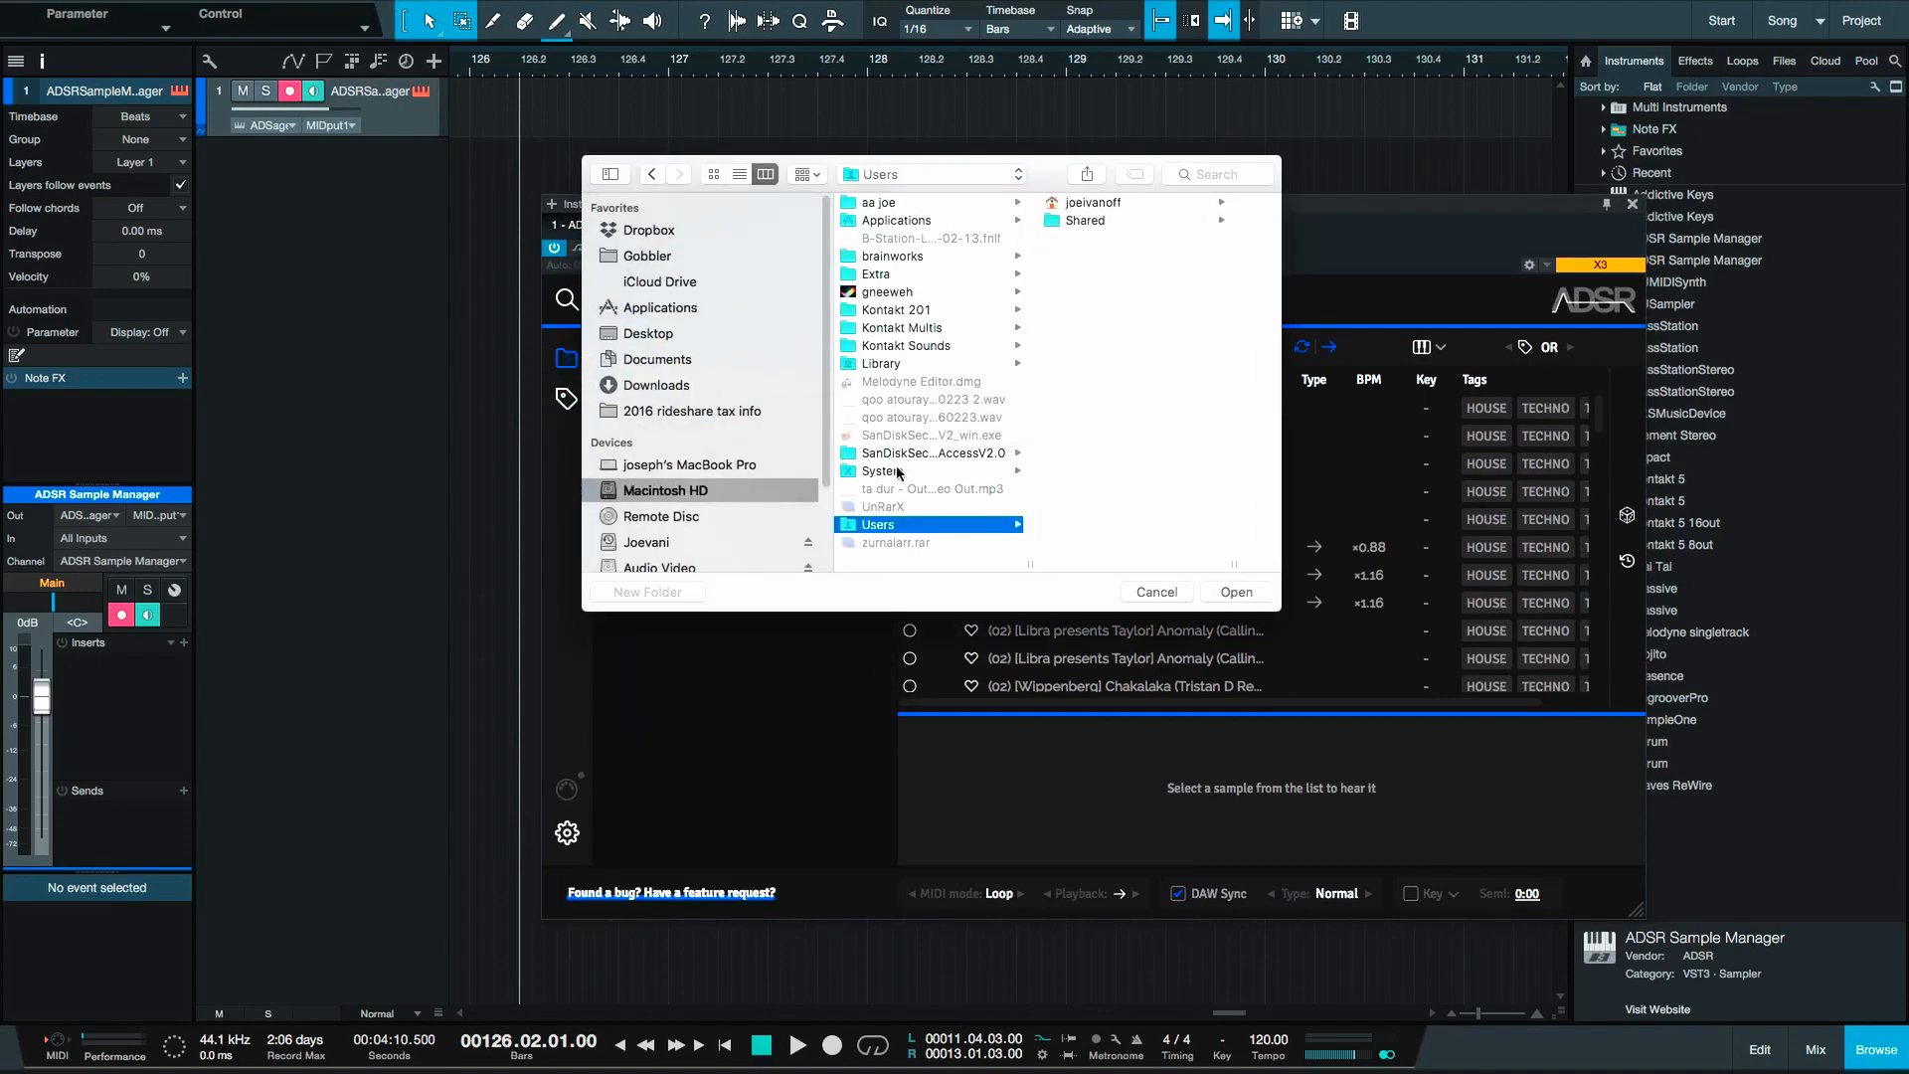
{"action": "scroll", "coordinate": [691, 513], "scroll_direction": "down", "scroll_amount": 3}
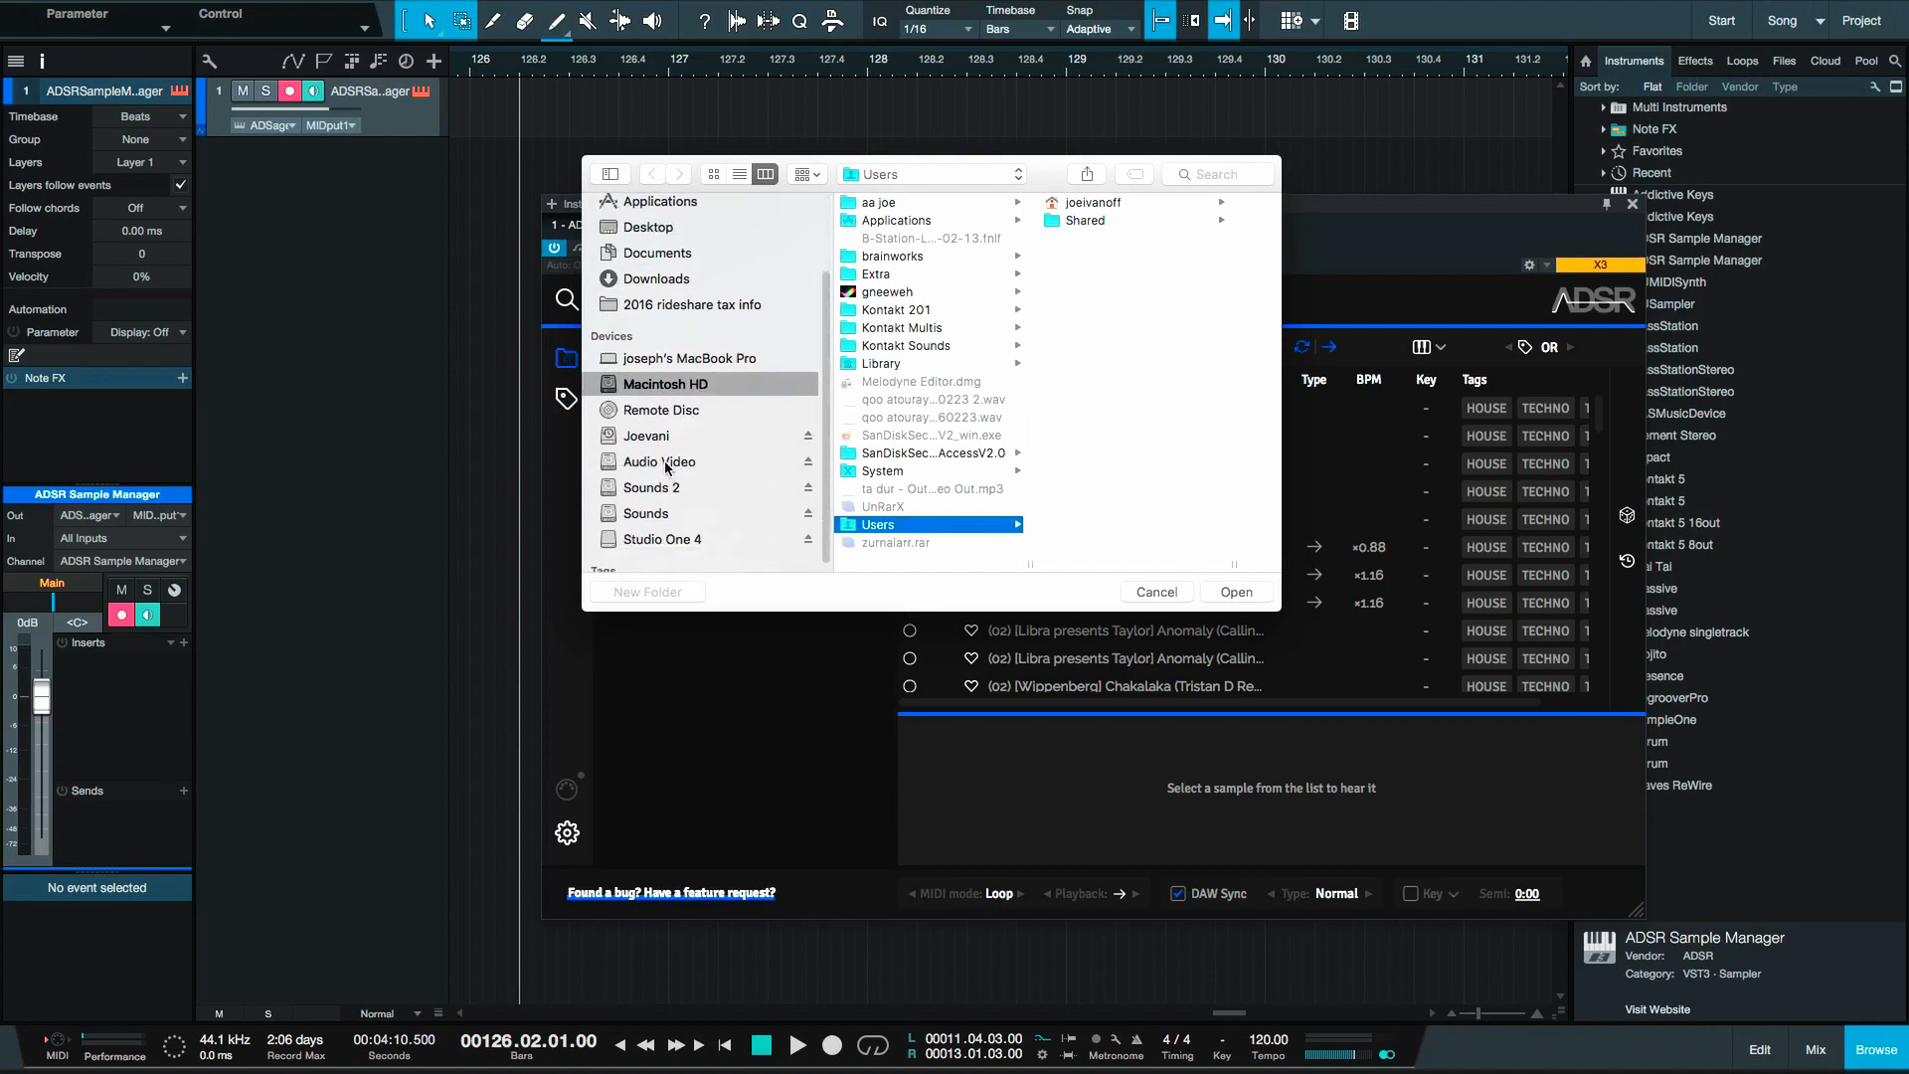
{"action": "left_click", "coordinate": [664, 463]}
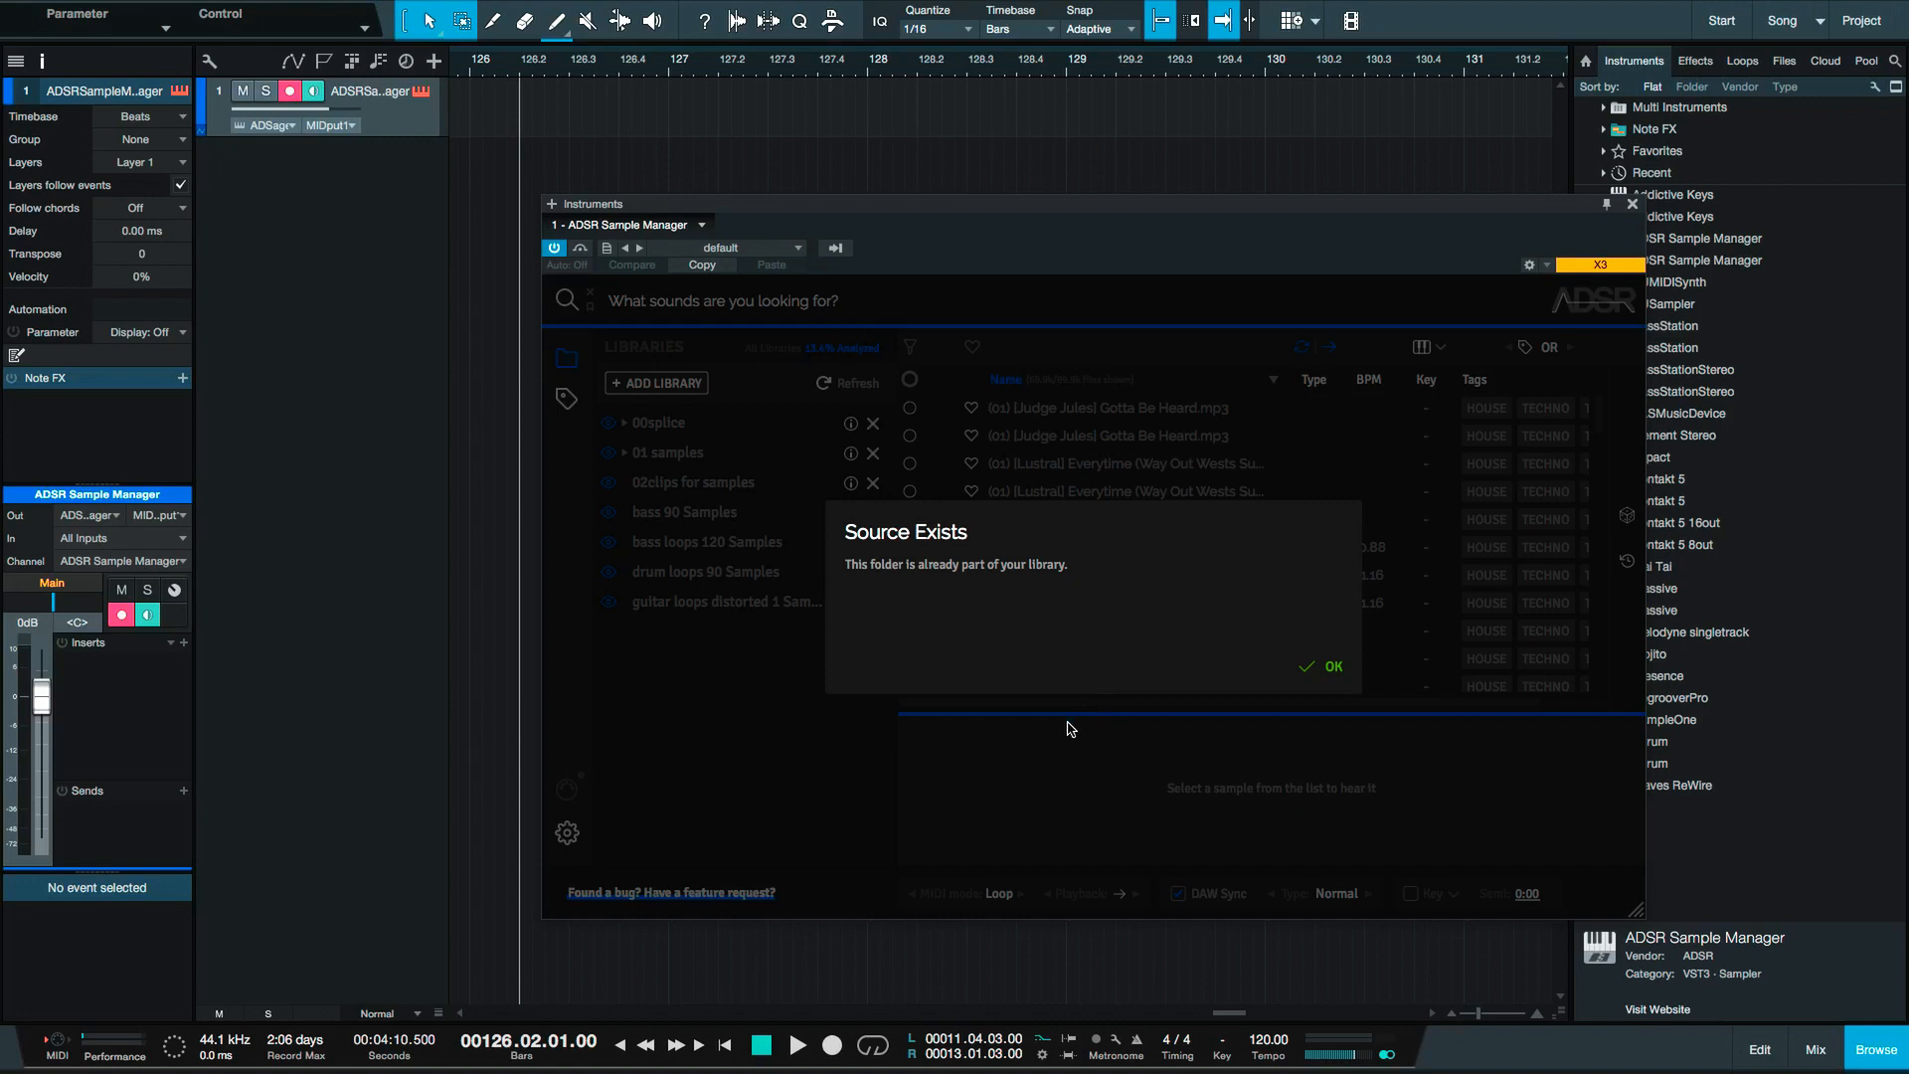
{"action": "left_click", "coordinate": [1329, 666]}
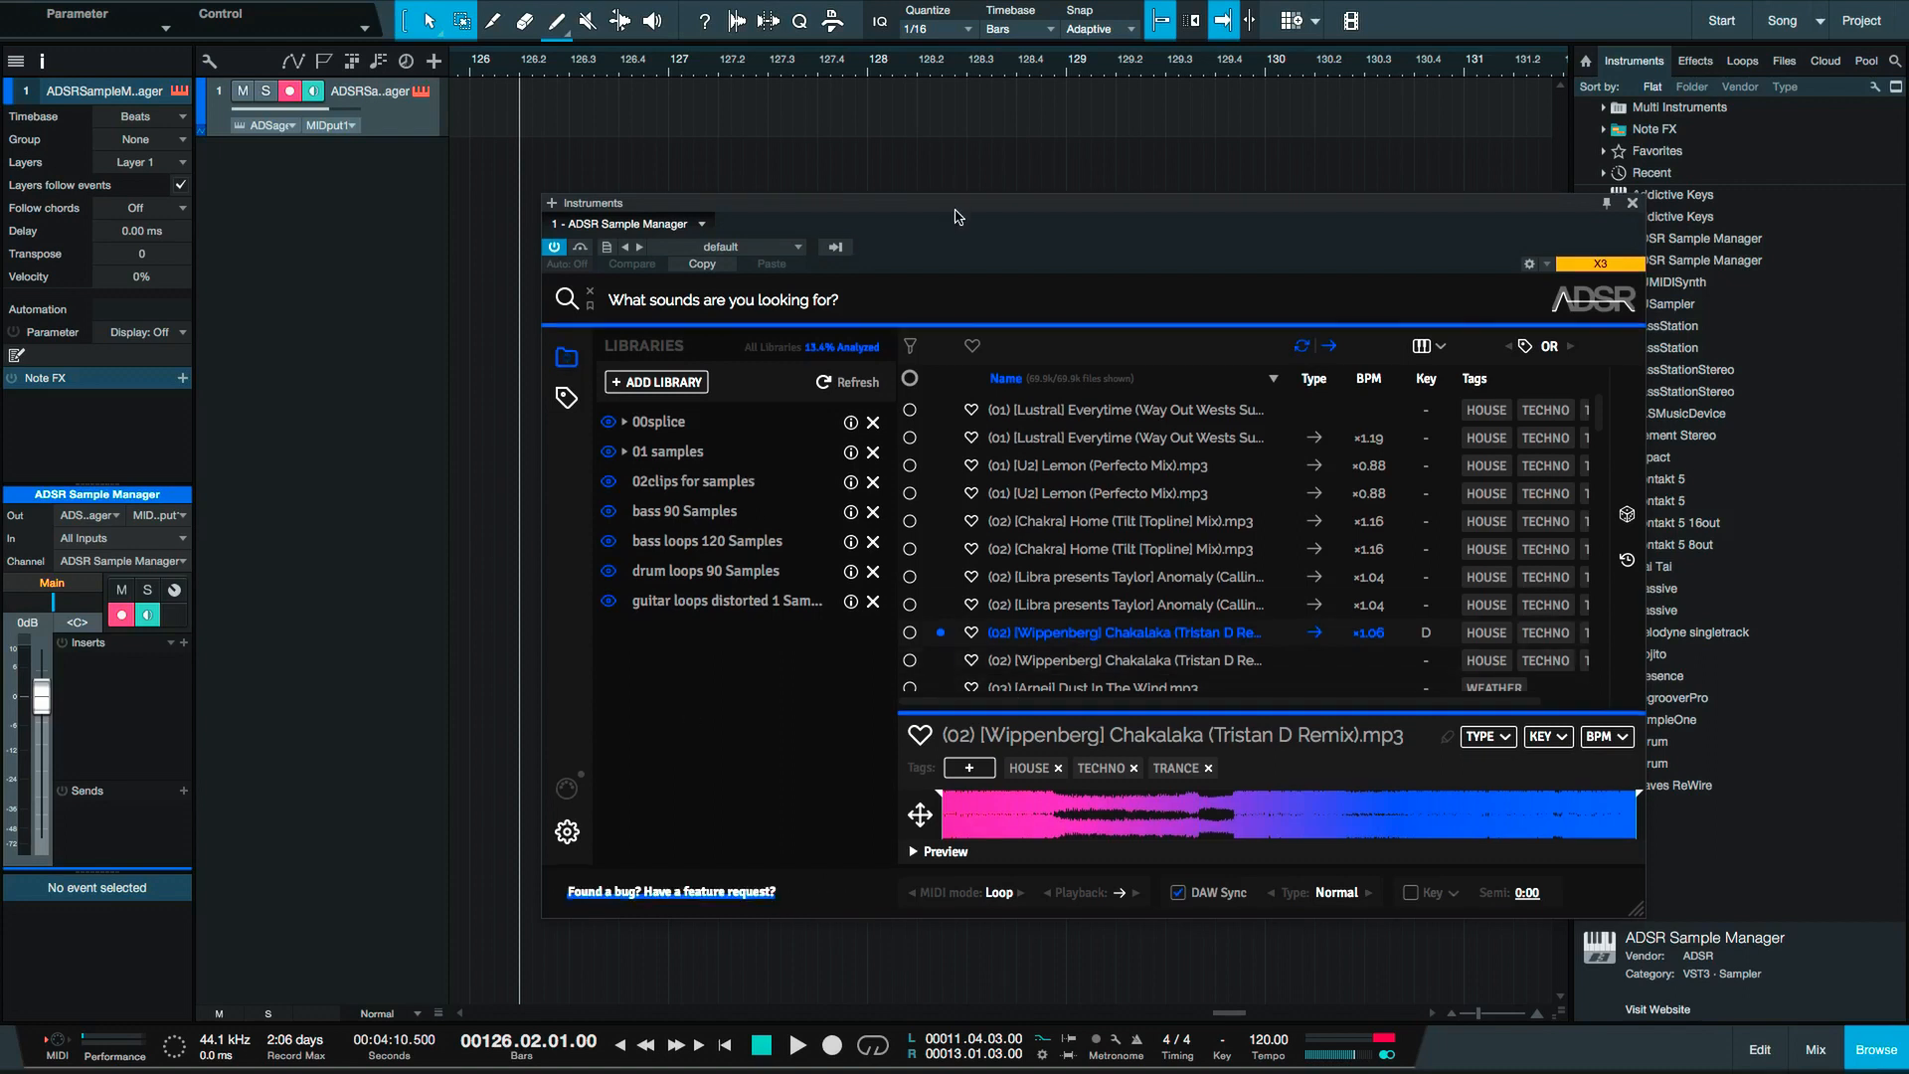
Restrict the sample list to the 00splice sounds folder, then widen it to the whole 00splice library.
{"action": "left_click_drag", "start_coordinate": [957, 204], "coordinate": [928, 149]}
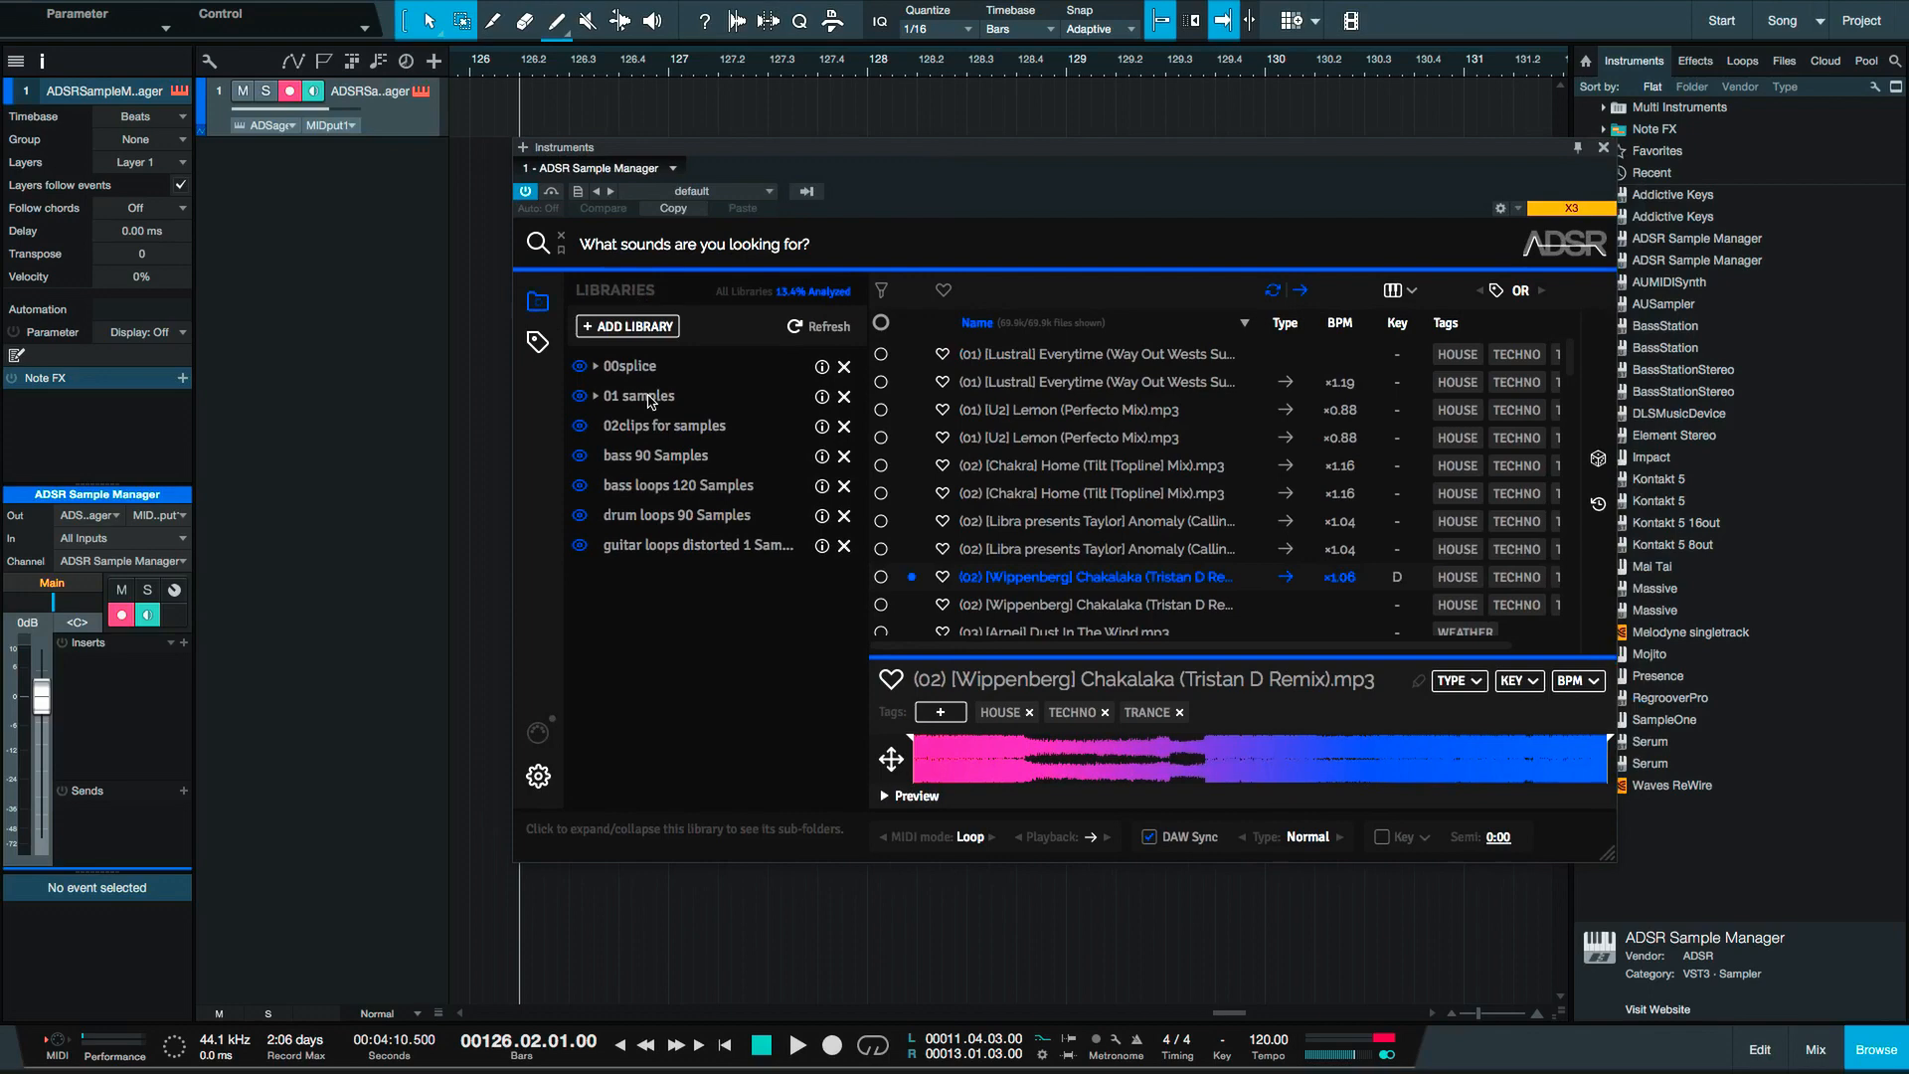
{"action": "left_click_drag", "start_coordinate": [904, 158], "coordinate": [923, 157]}
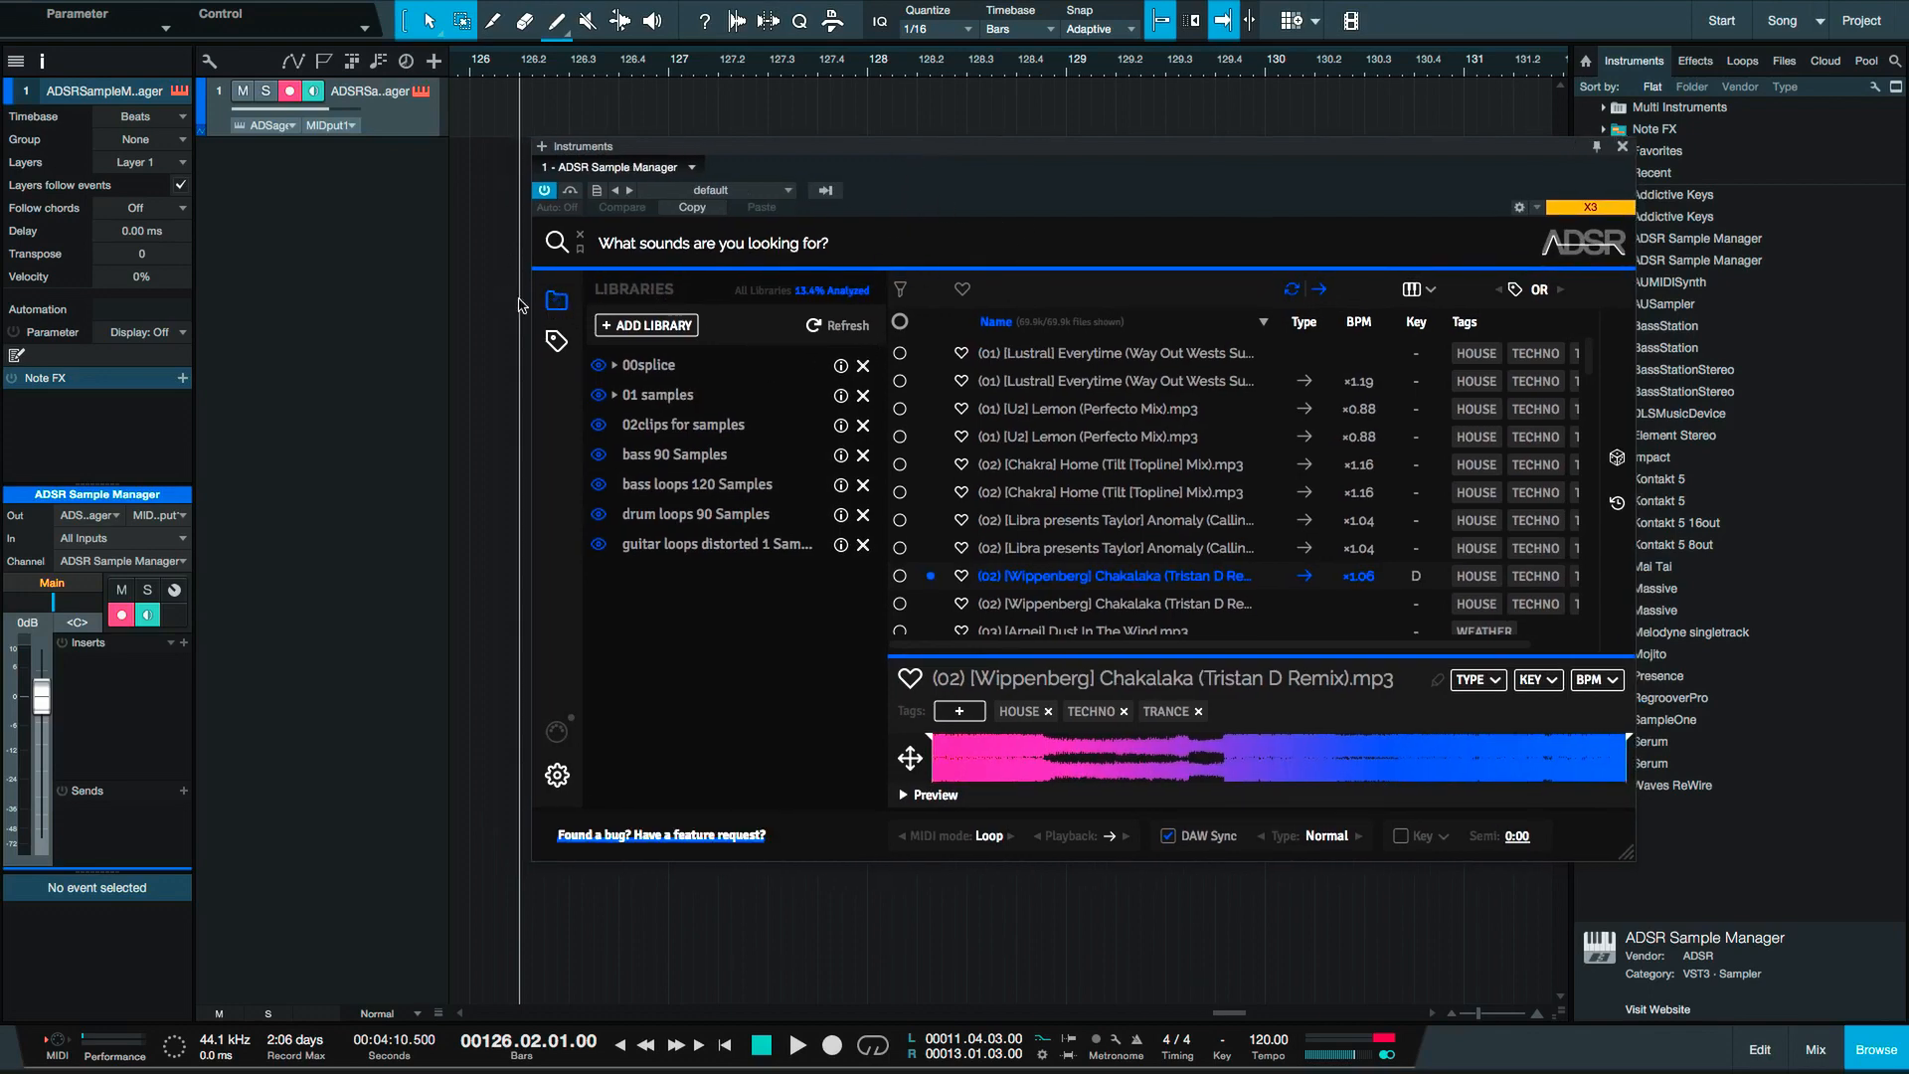
{"action": "left_click", "coordinate": [617, 366]}
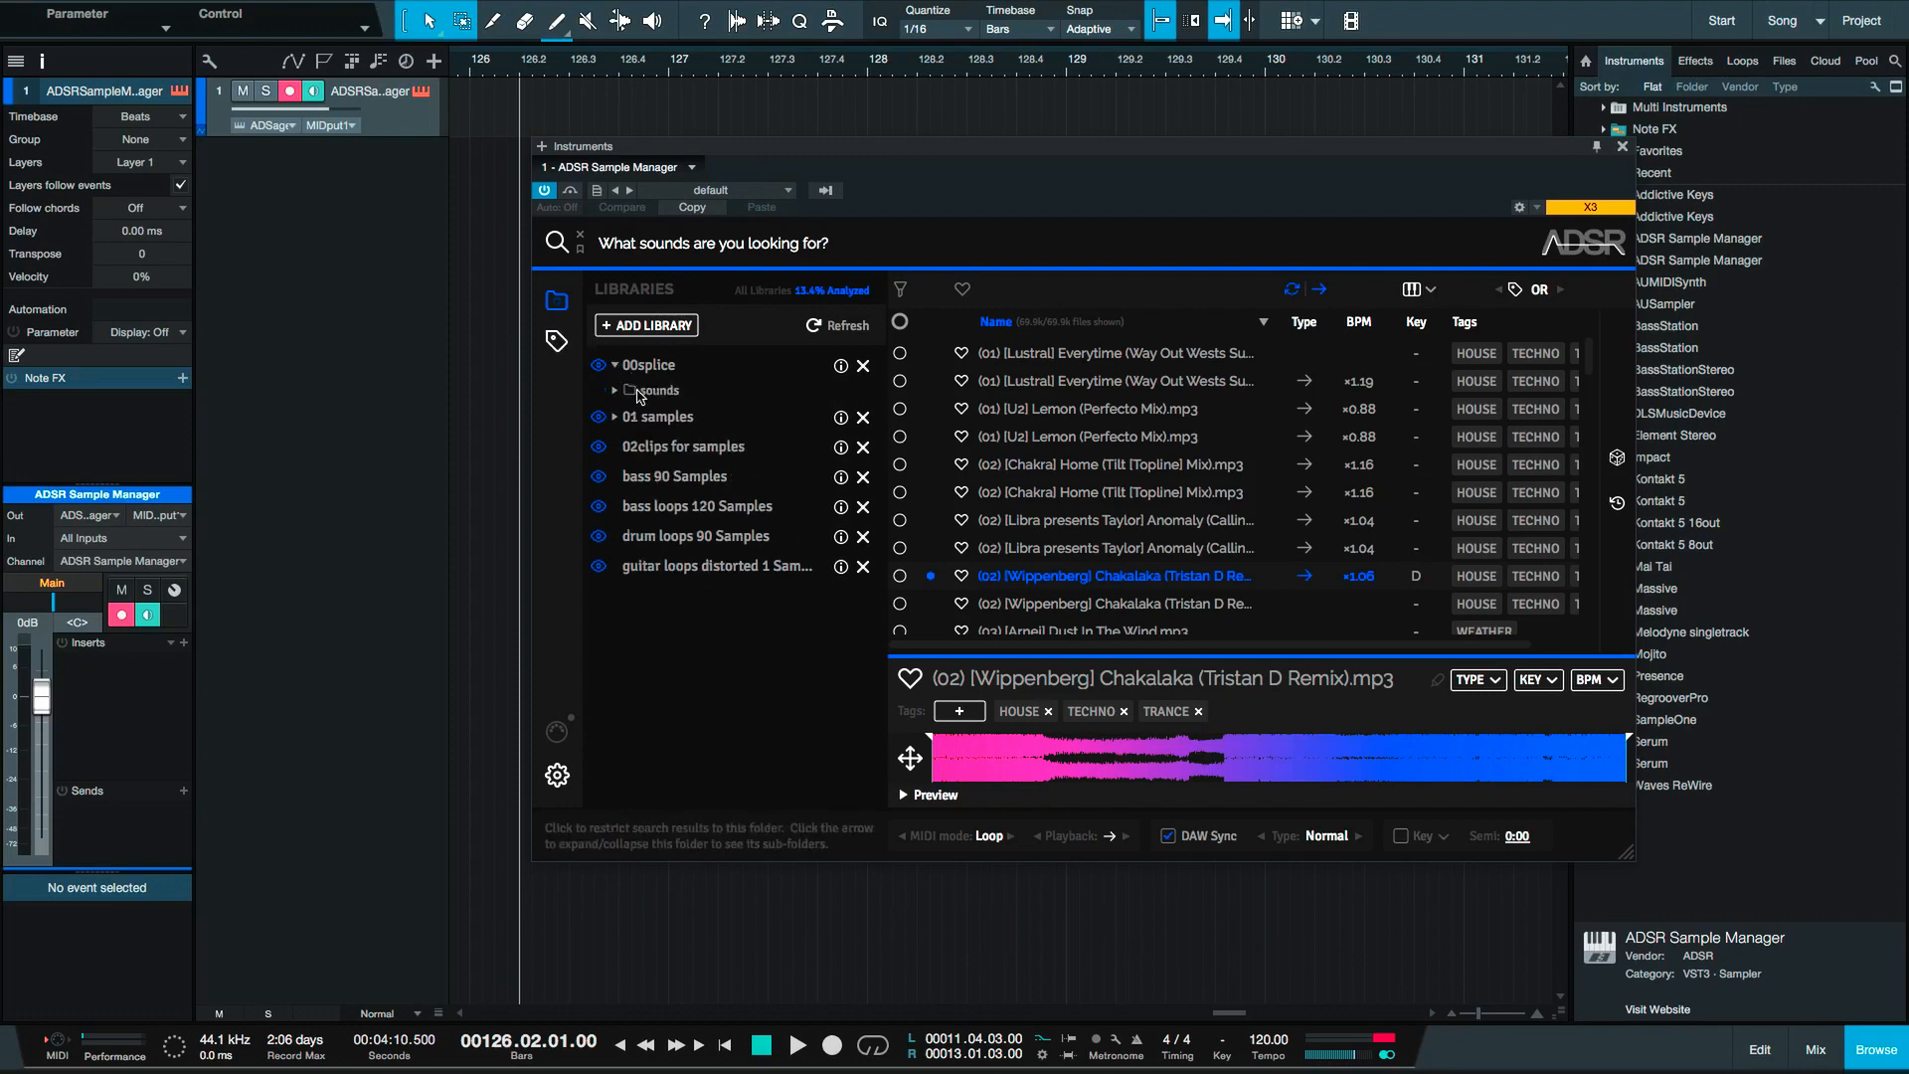
{"action": "left_click", "coordinate": [646, 390]}
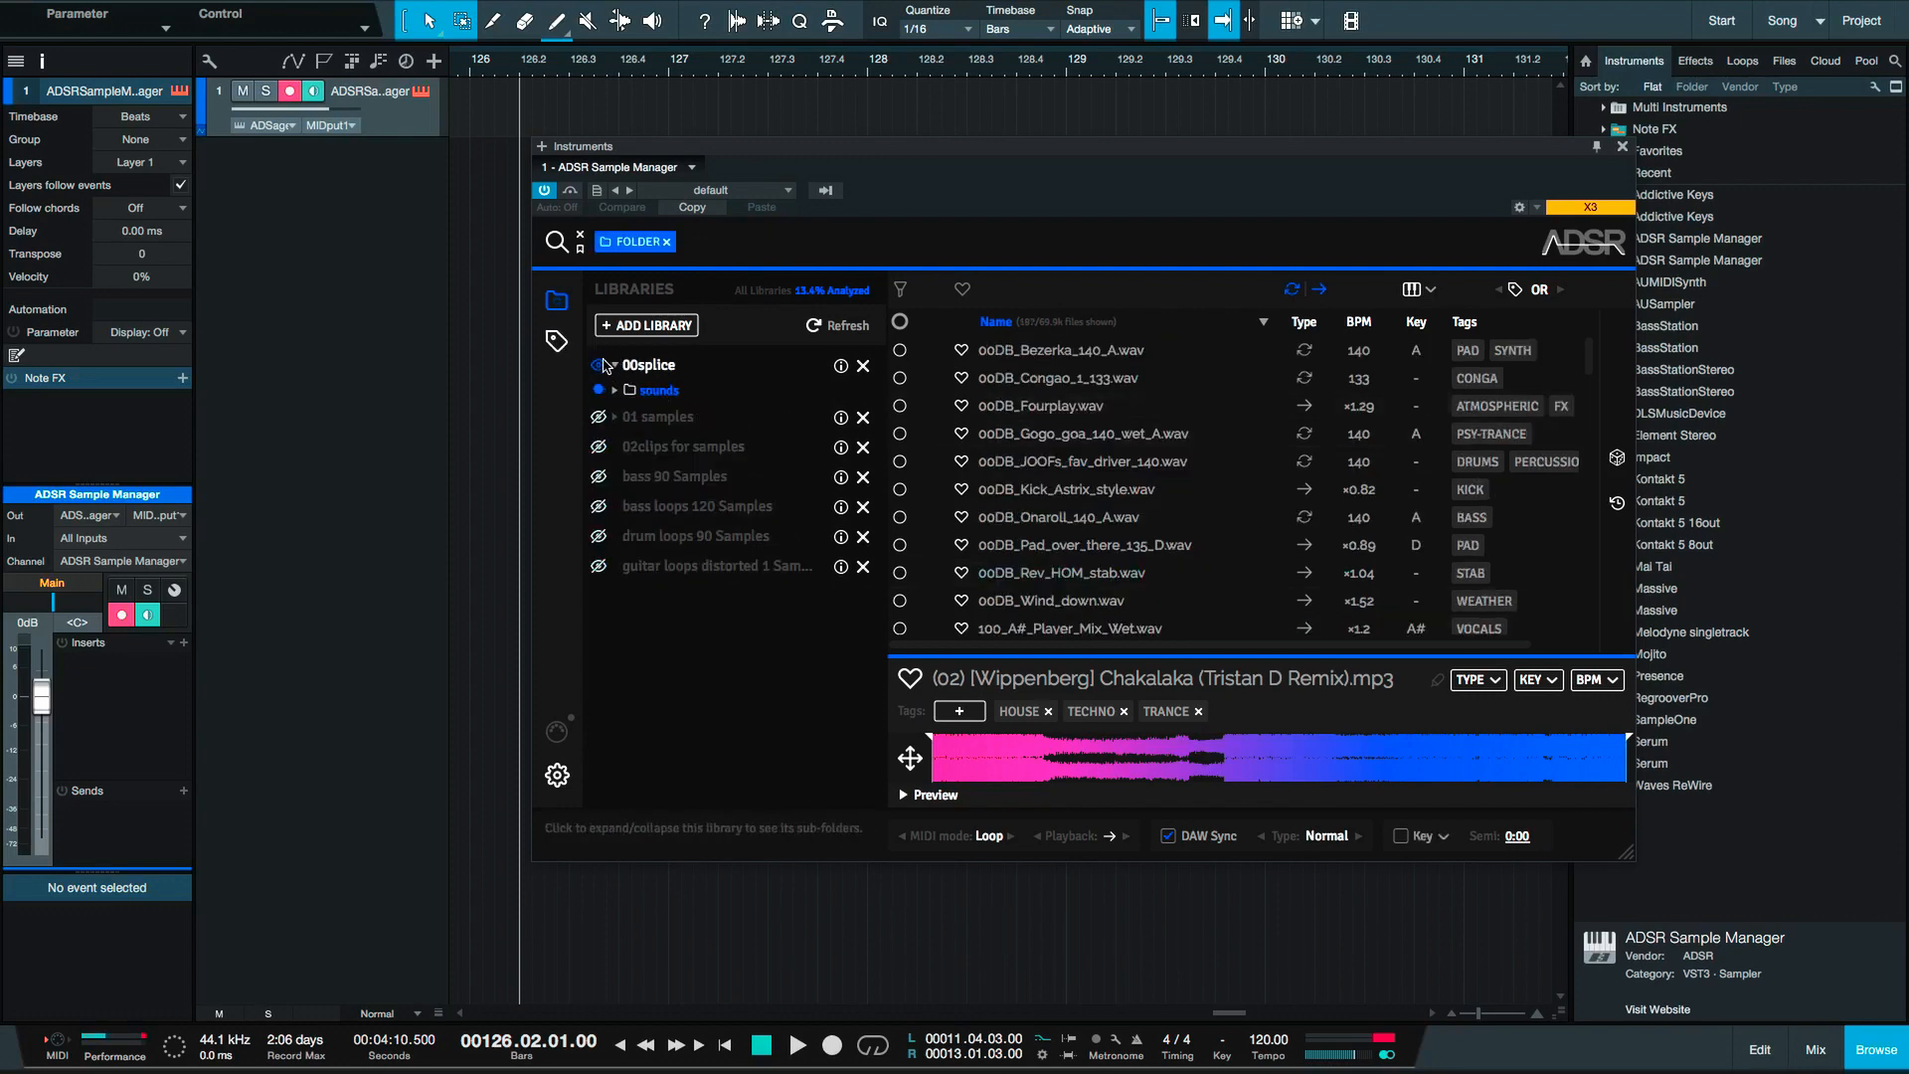
{"action": "left_click", "coordinate": [658, 368]}
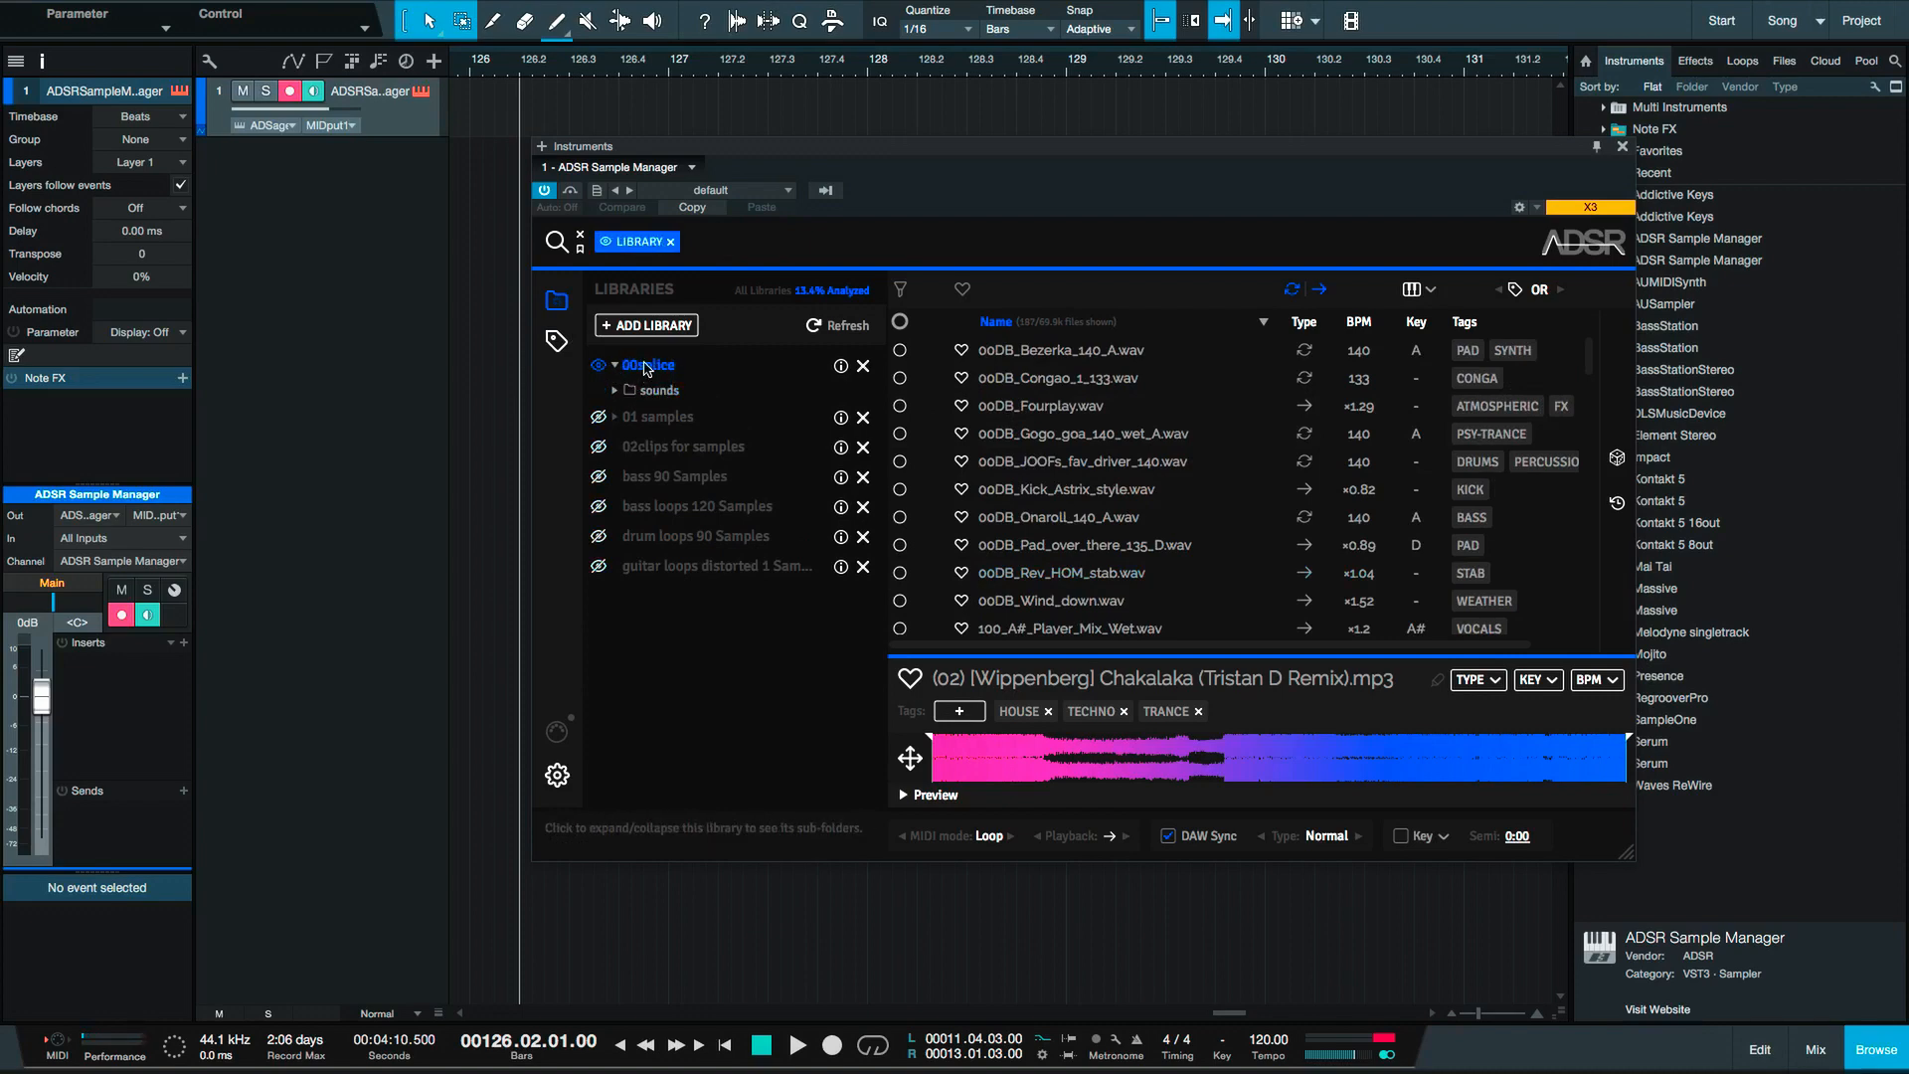
{"action": "left_click", "coordinate": [614, 367]}
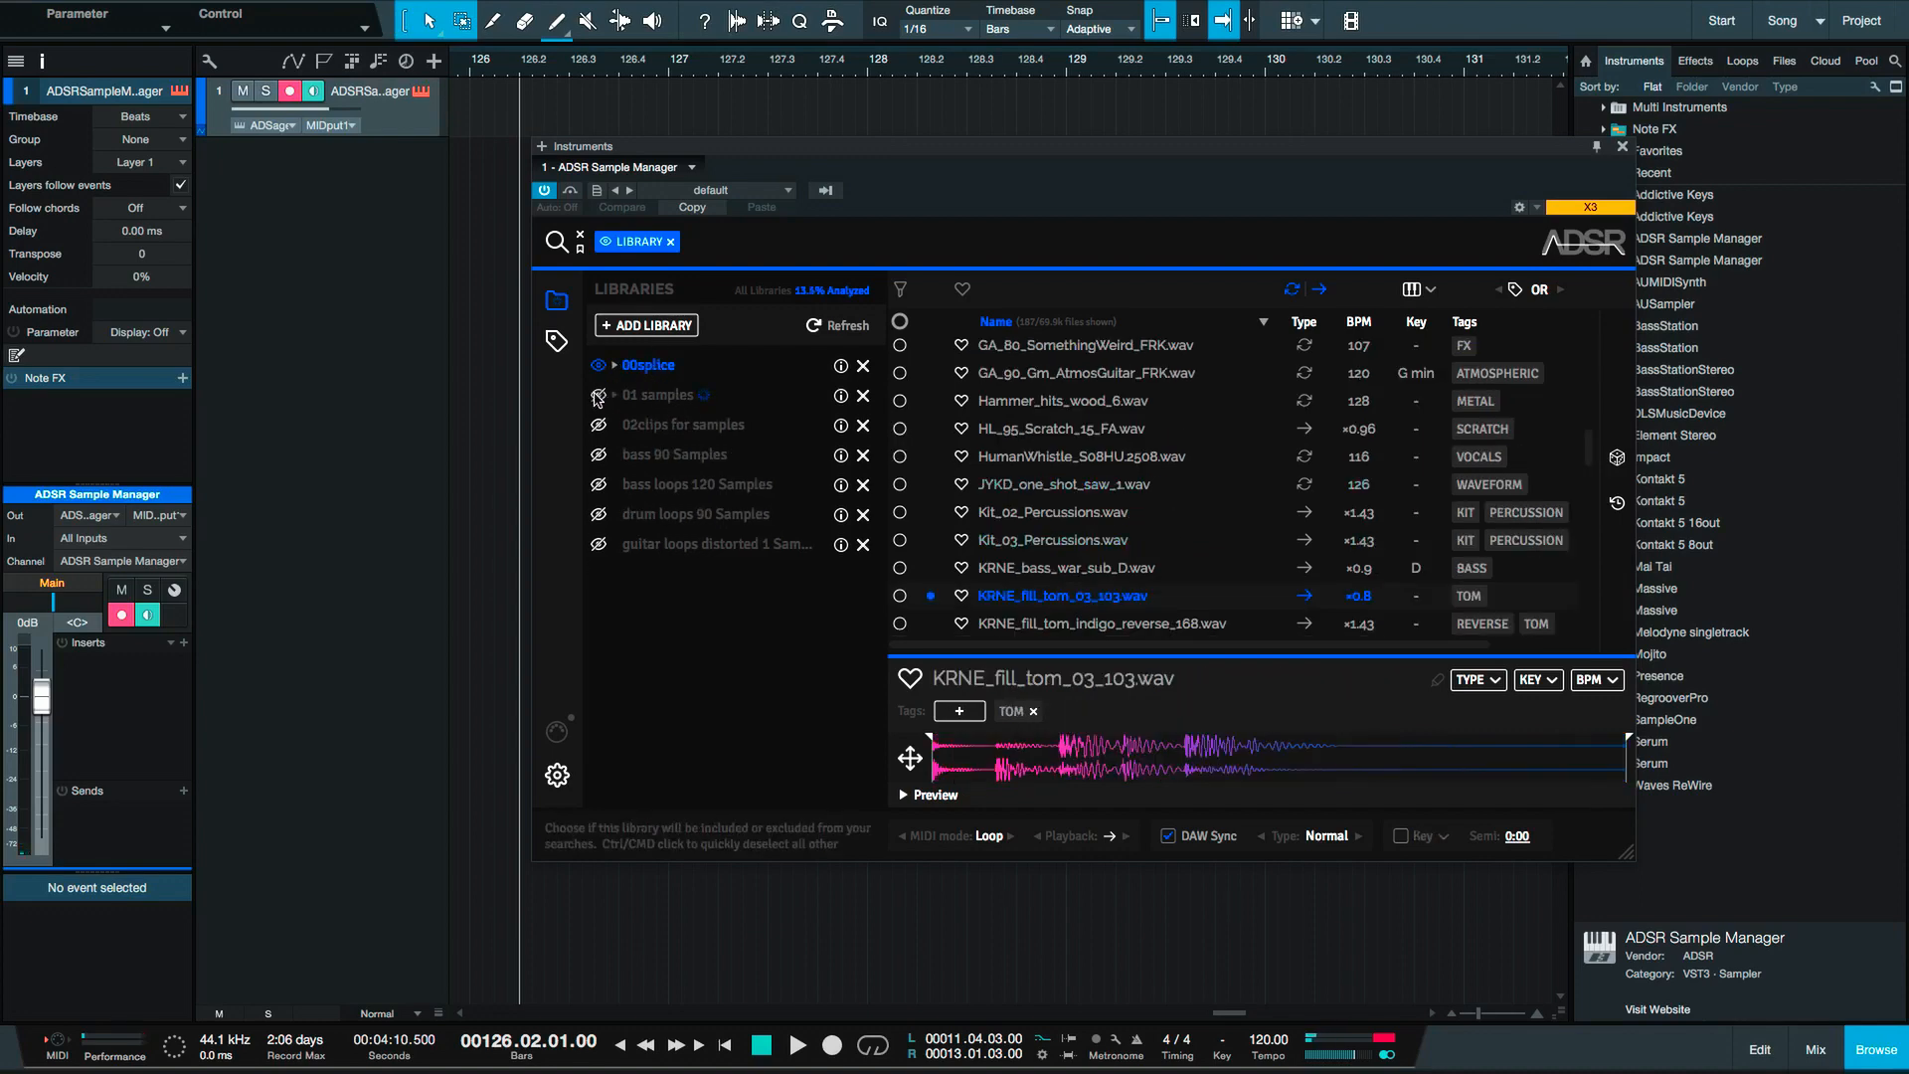
Include the 01 samples, 02clips for samples, bass 90 Samples and bass loops 120 Samples libraries in the search.
{"action": "left_click", "coordinate": [598, 395]}
{"action": "left_click", "coordinate": [598, 425]}
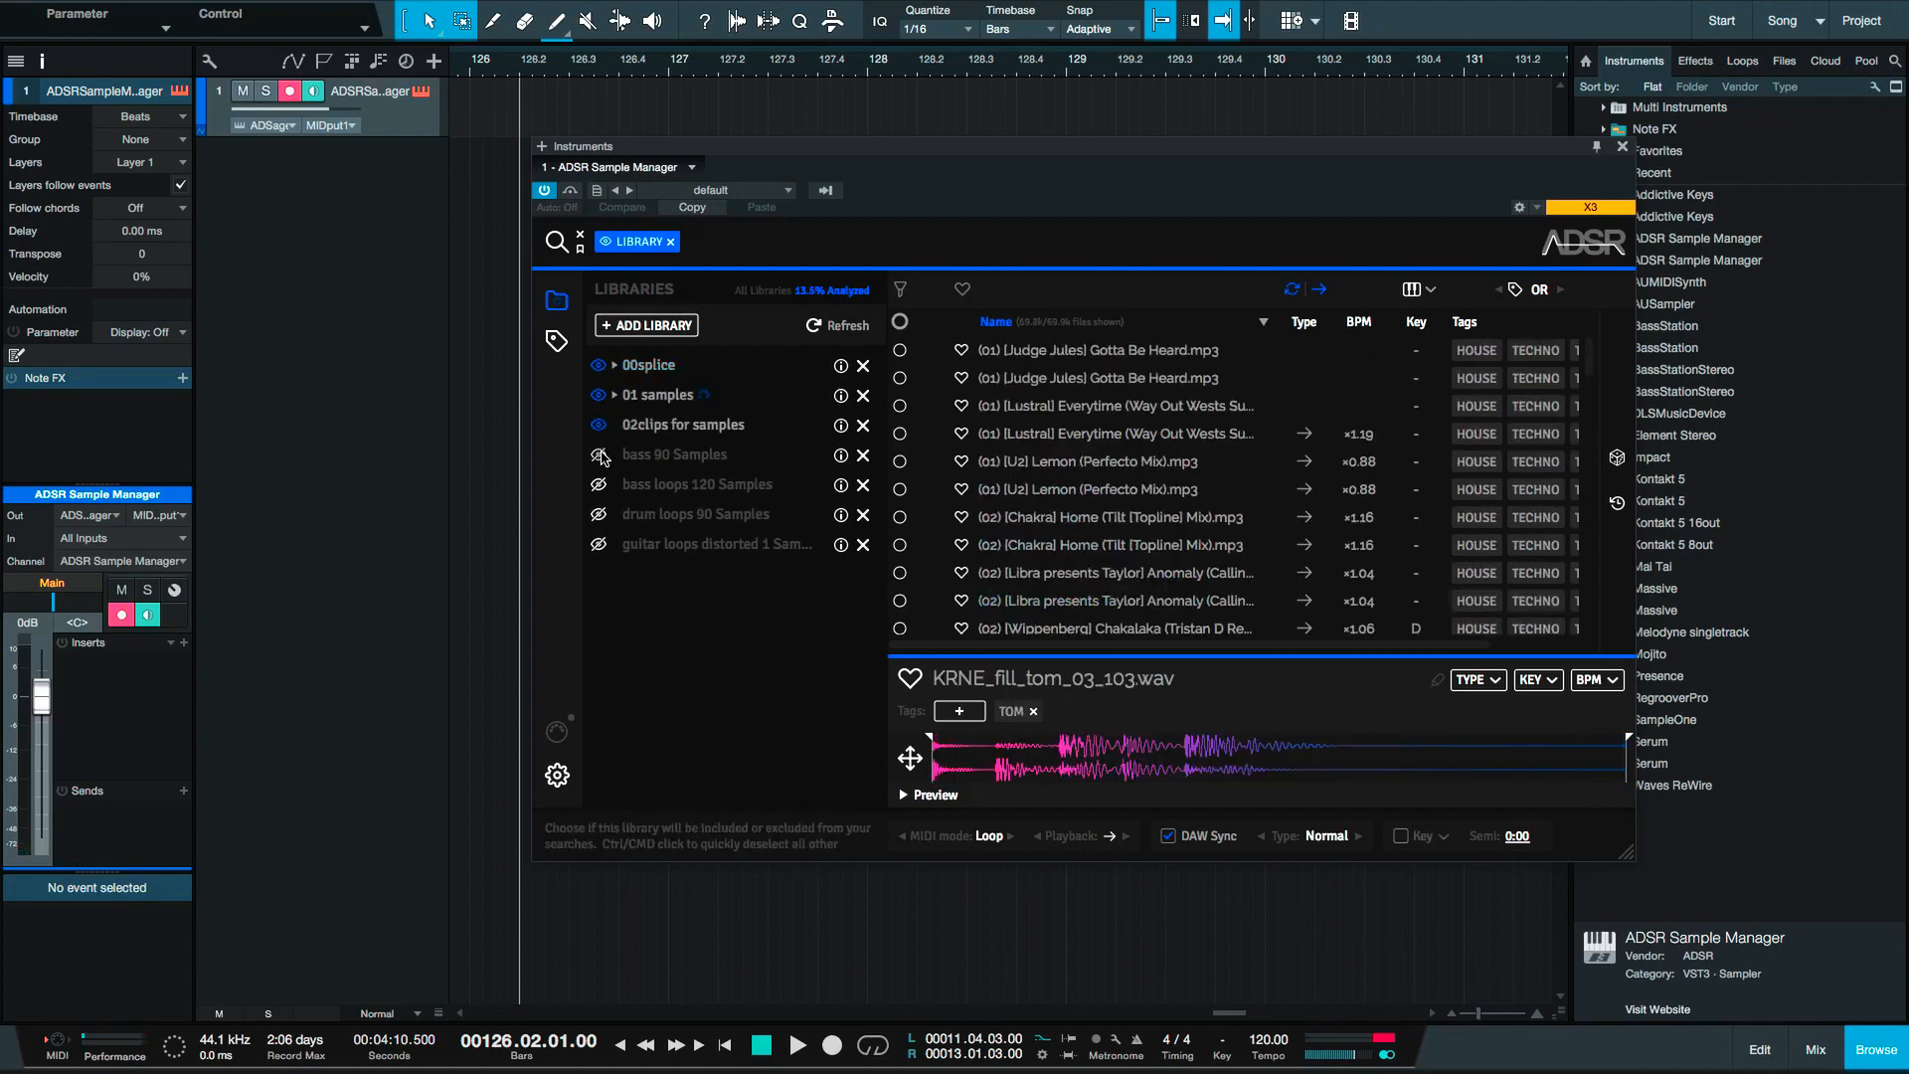
{"action": "left_click", "coordinate": [599, 455]}
{"action": "left_click", "coordinate": [600, 485]}
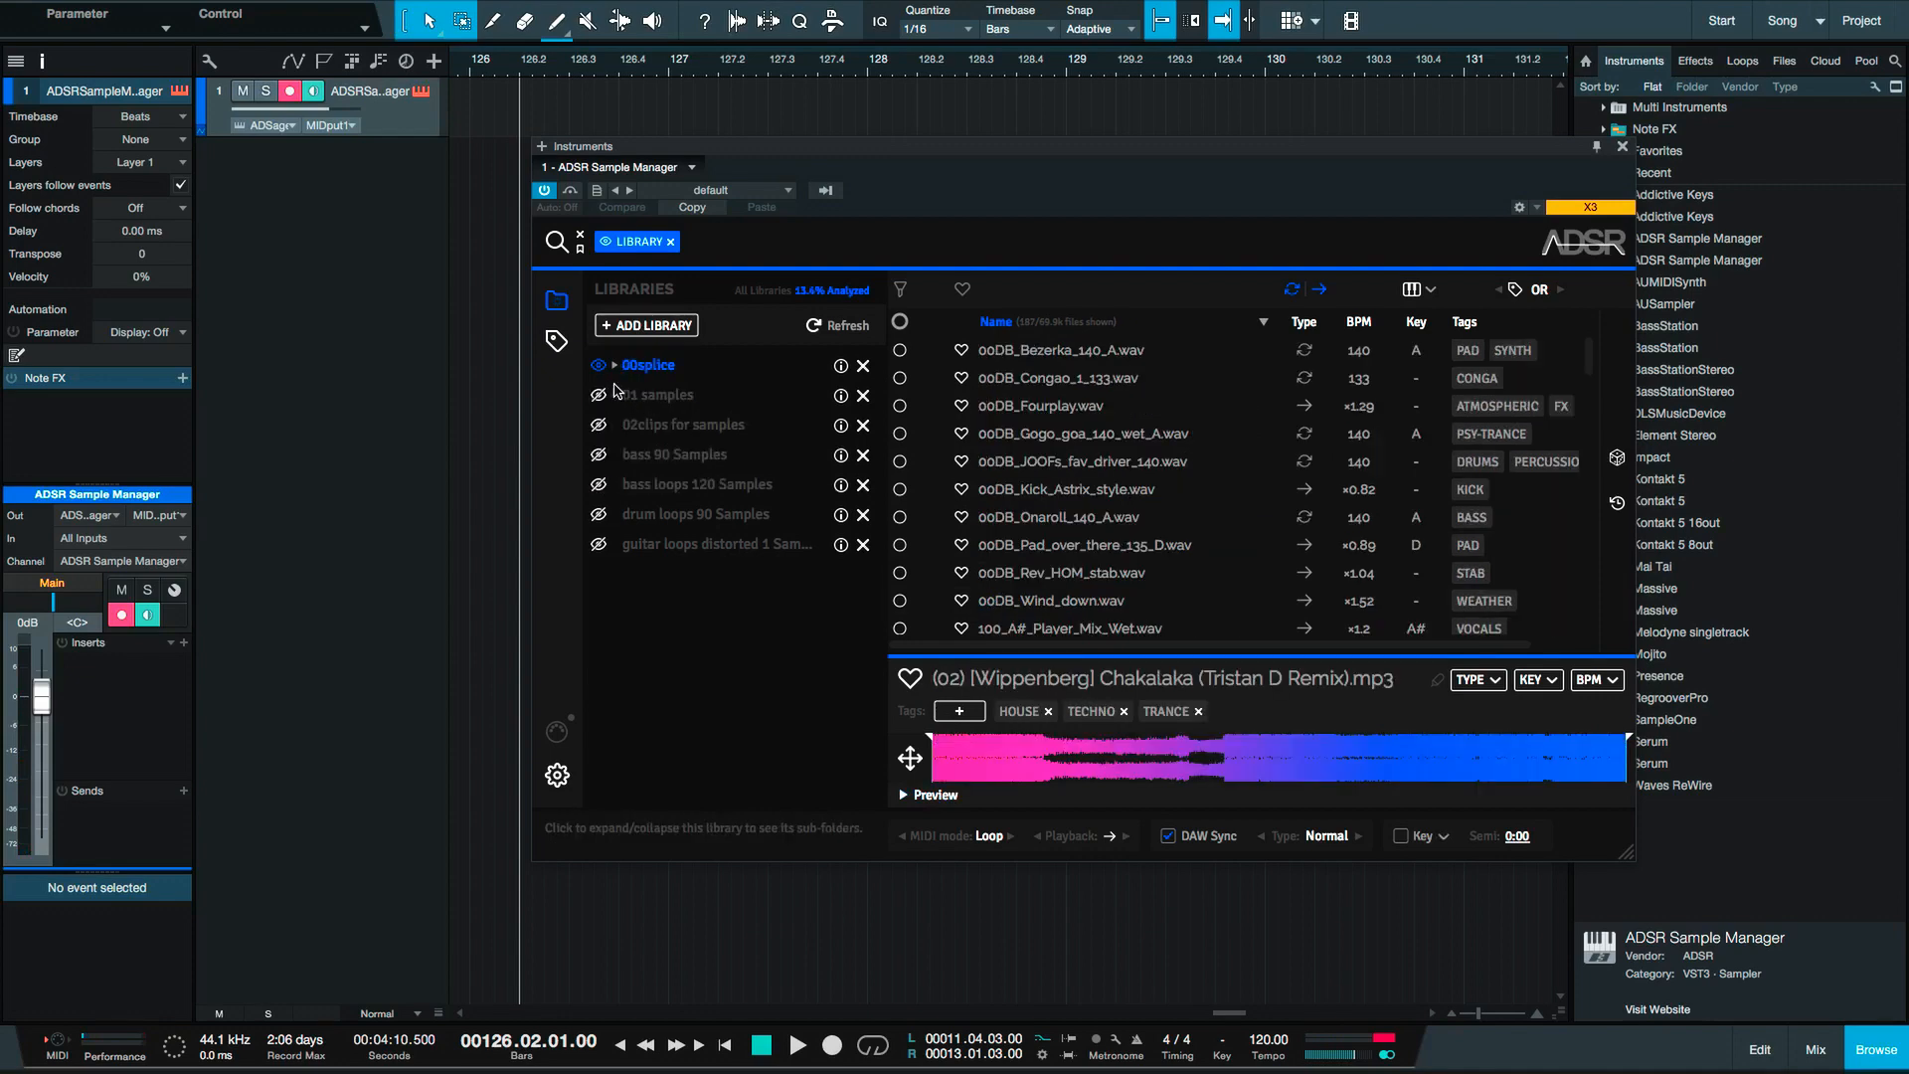
Browse the sounds and packs subfolders of the 00splice library and collapse the library again.
{"action": "left_click", "coordinate": [614, 365]}
{"action": "left_click", "coordinate": [615, 391]}
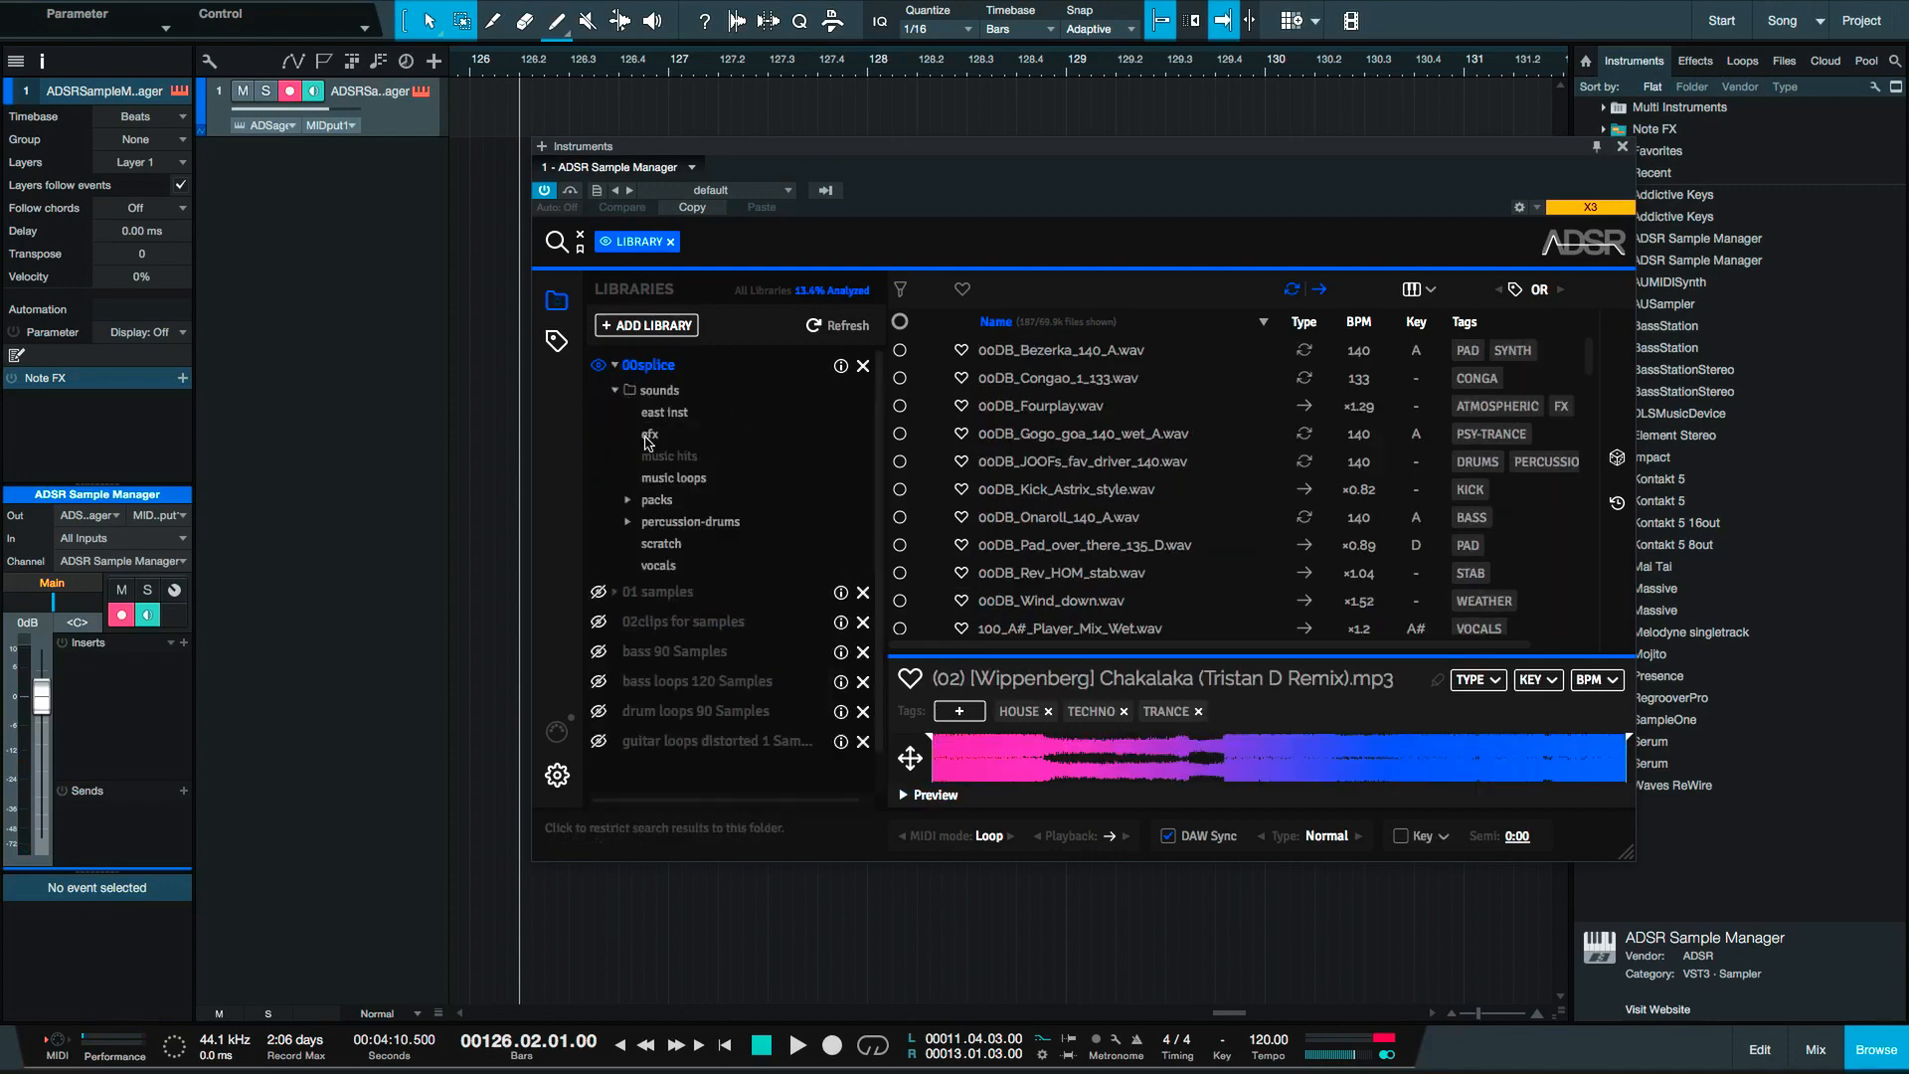
{"action": "left_click", "coordinate": [629, 500]}
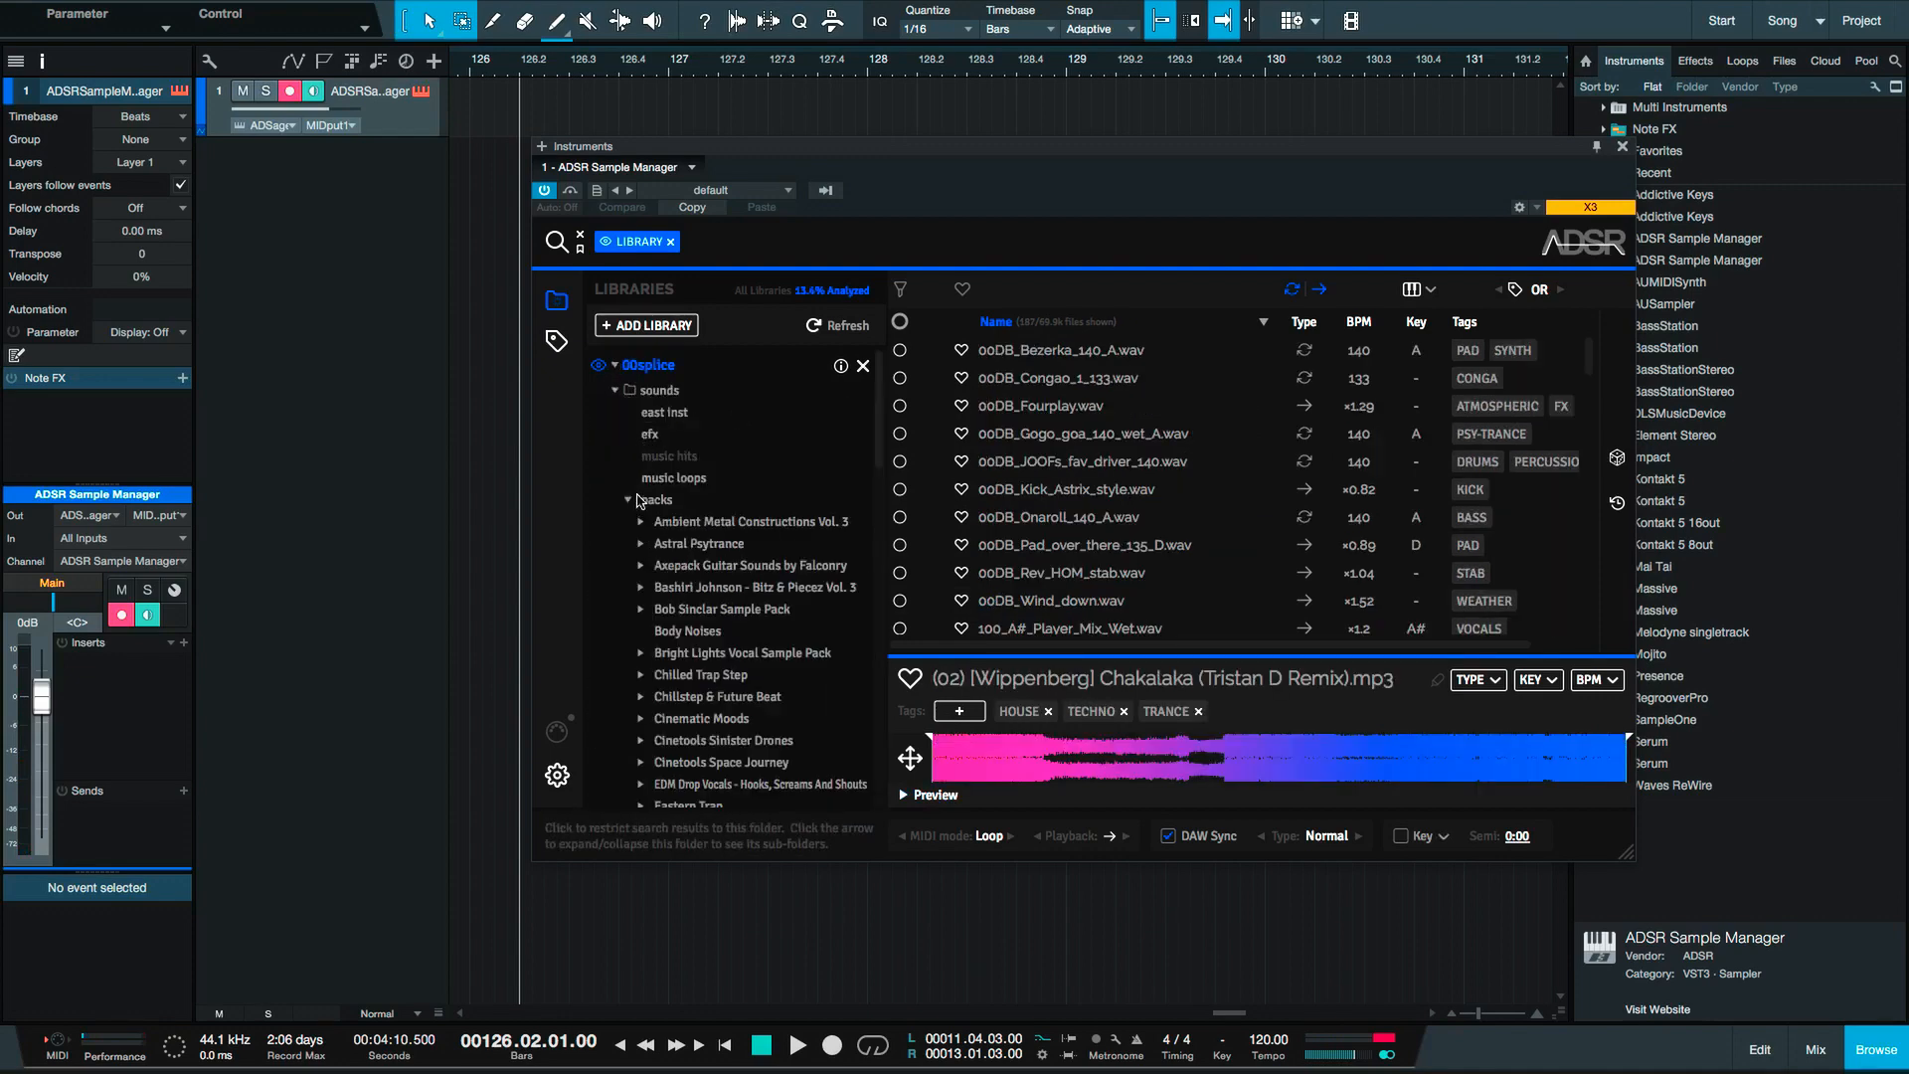
{"action": "left_click", "coordinate": [616, 365]}
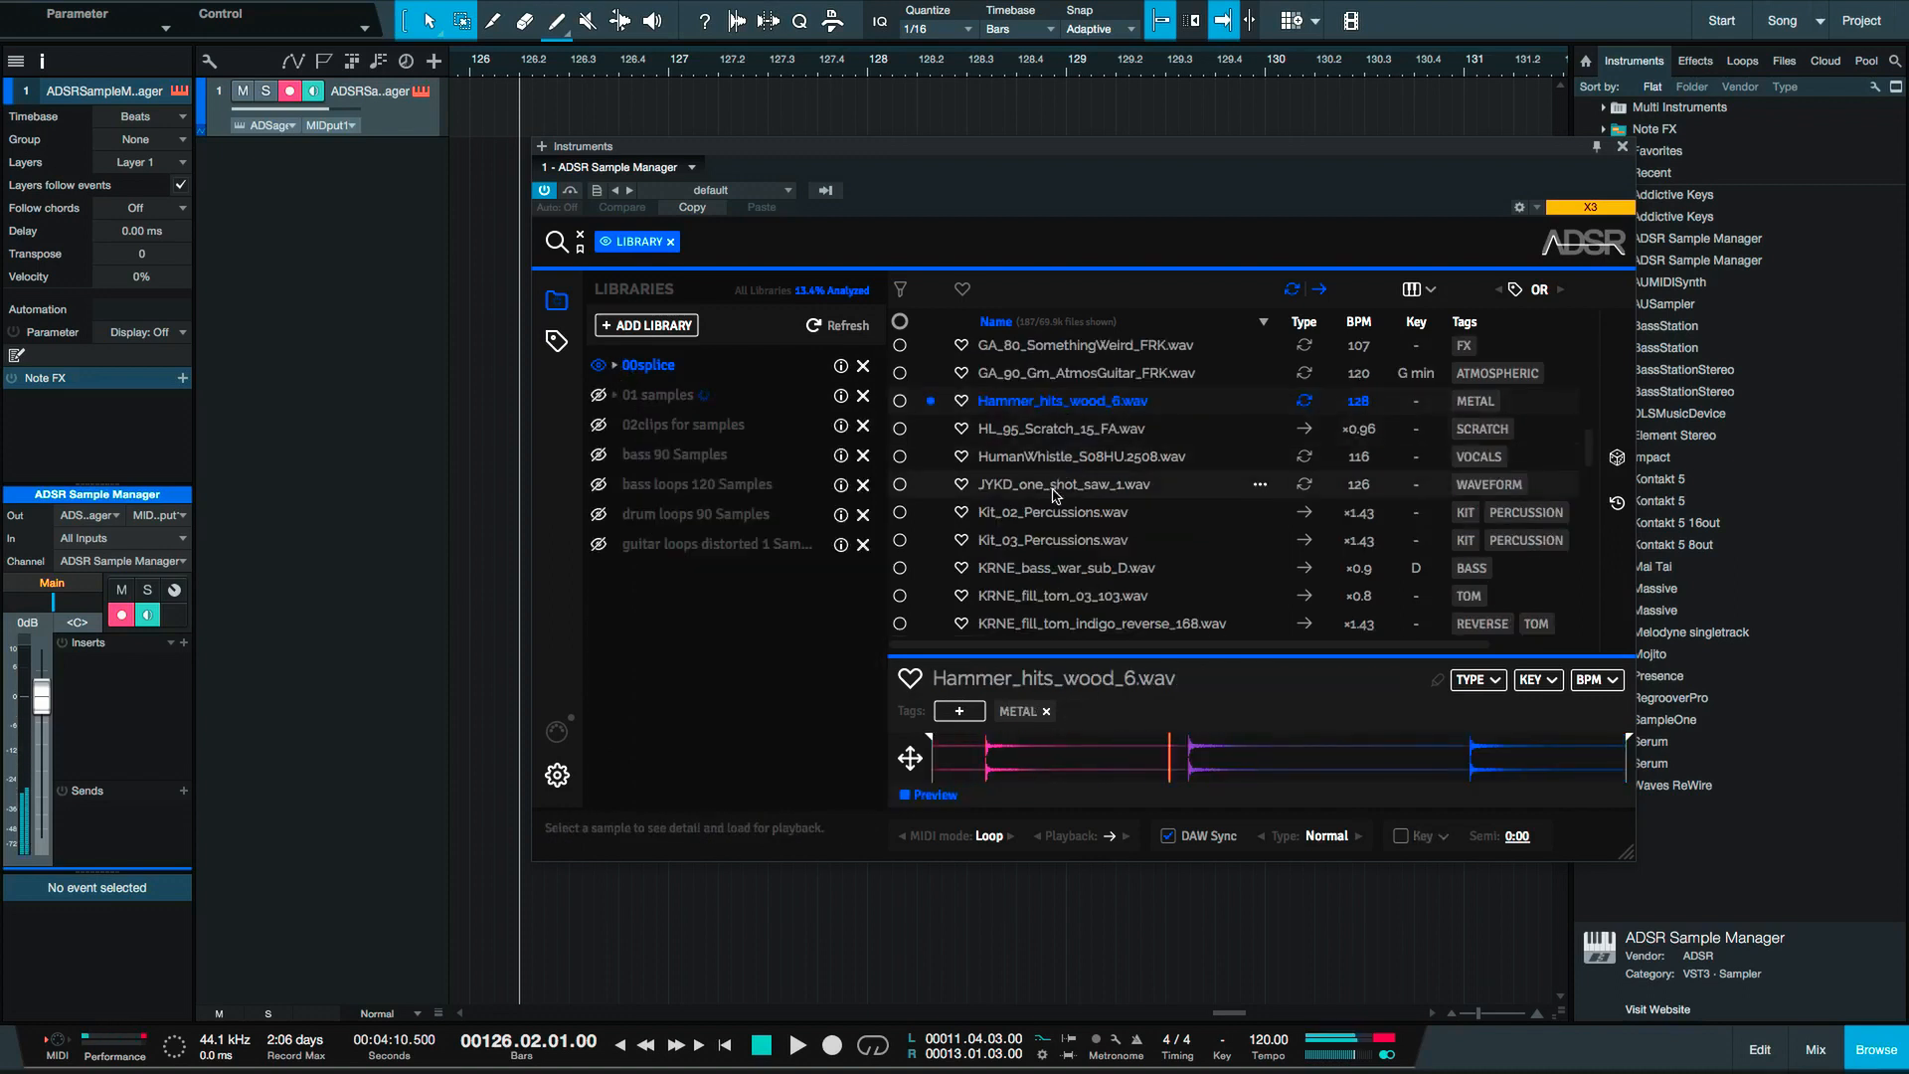
Audition JYKD_one_shot_saw_1.wav, Kit_03_Percussions.wav and KRNE_fill_tom_03_103.wav, and clear the library filter.
{"action": "left_click", "coordinate": [1062, 484]}
{"action": "left_click", "coordinate": [1143, 542]}
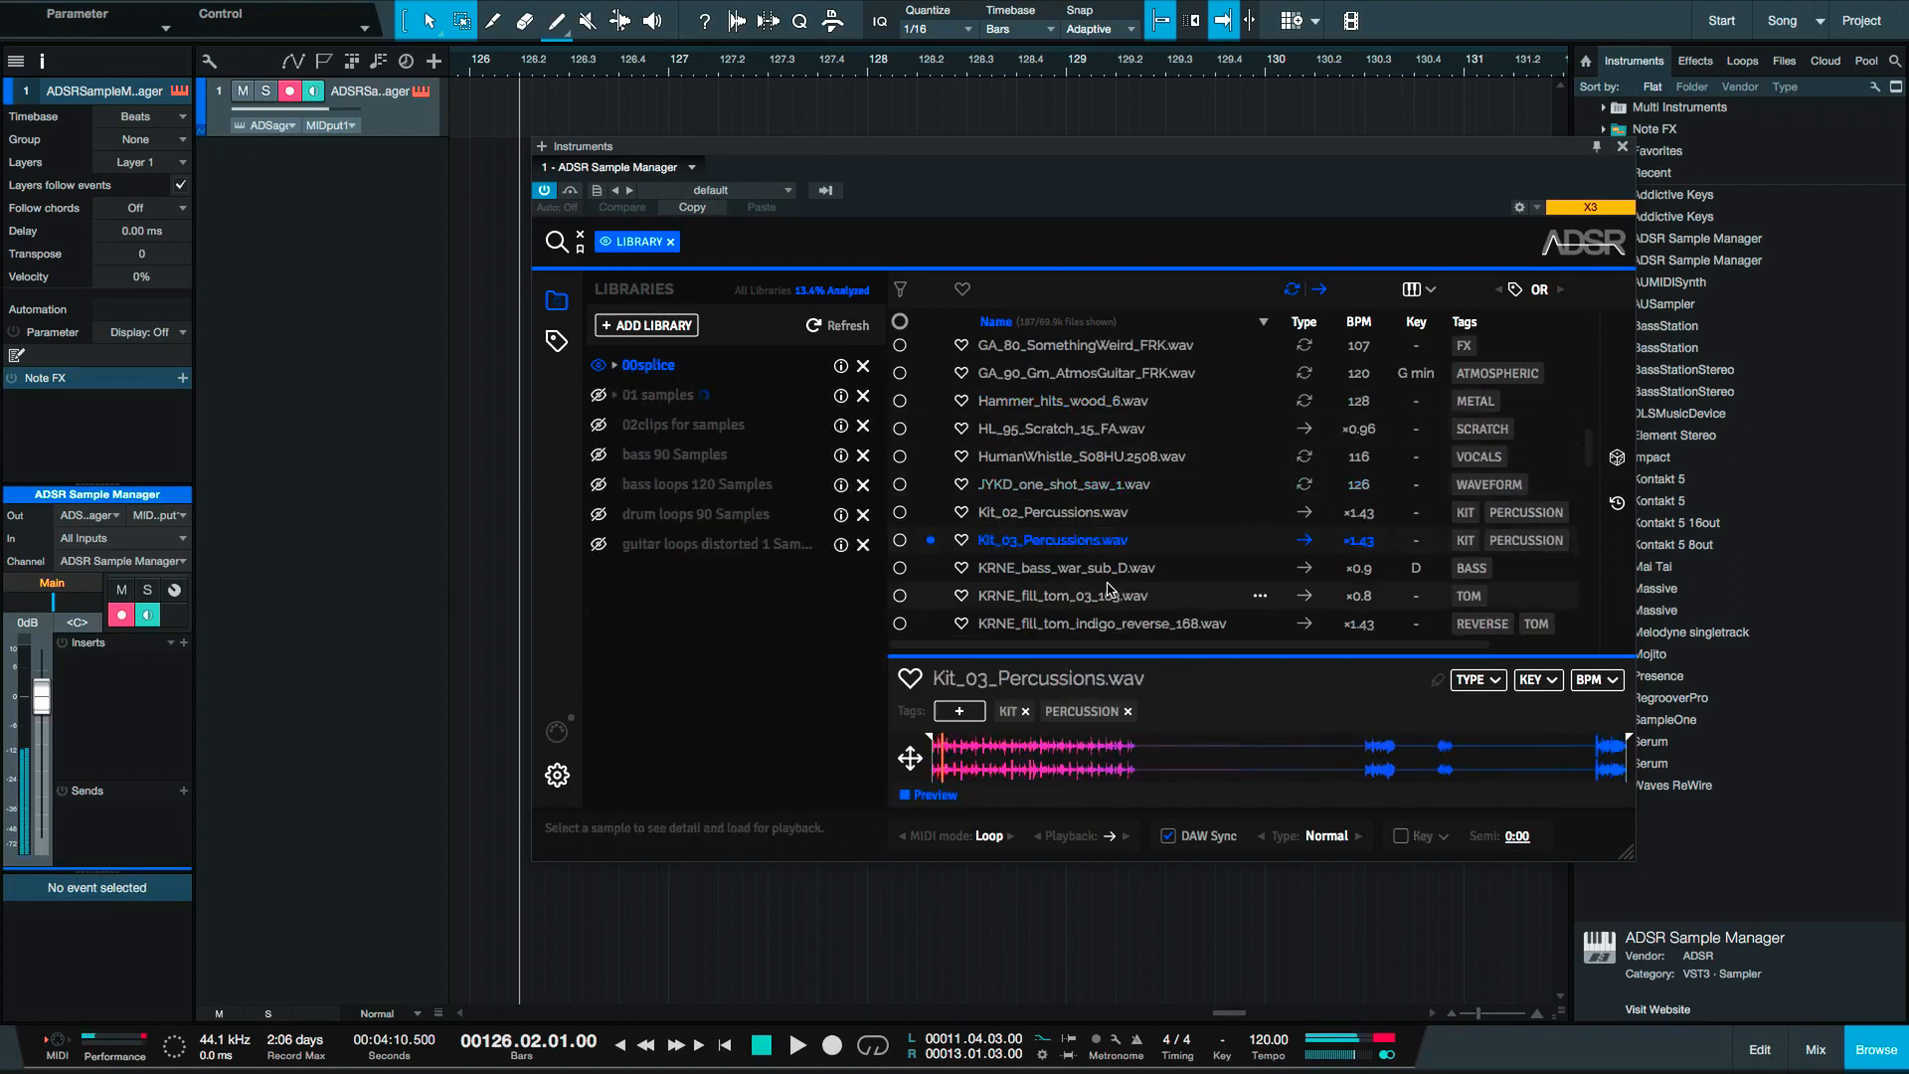
{"action": "left_click", "coordinate": [1109, 594]}
{"action": "left_click", "coordinate": [671, 242]}
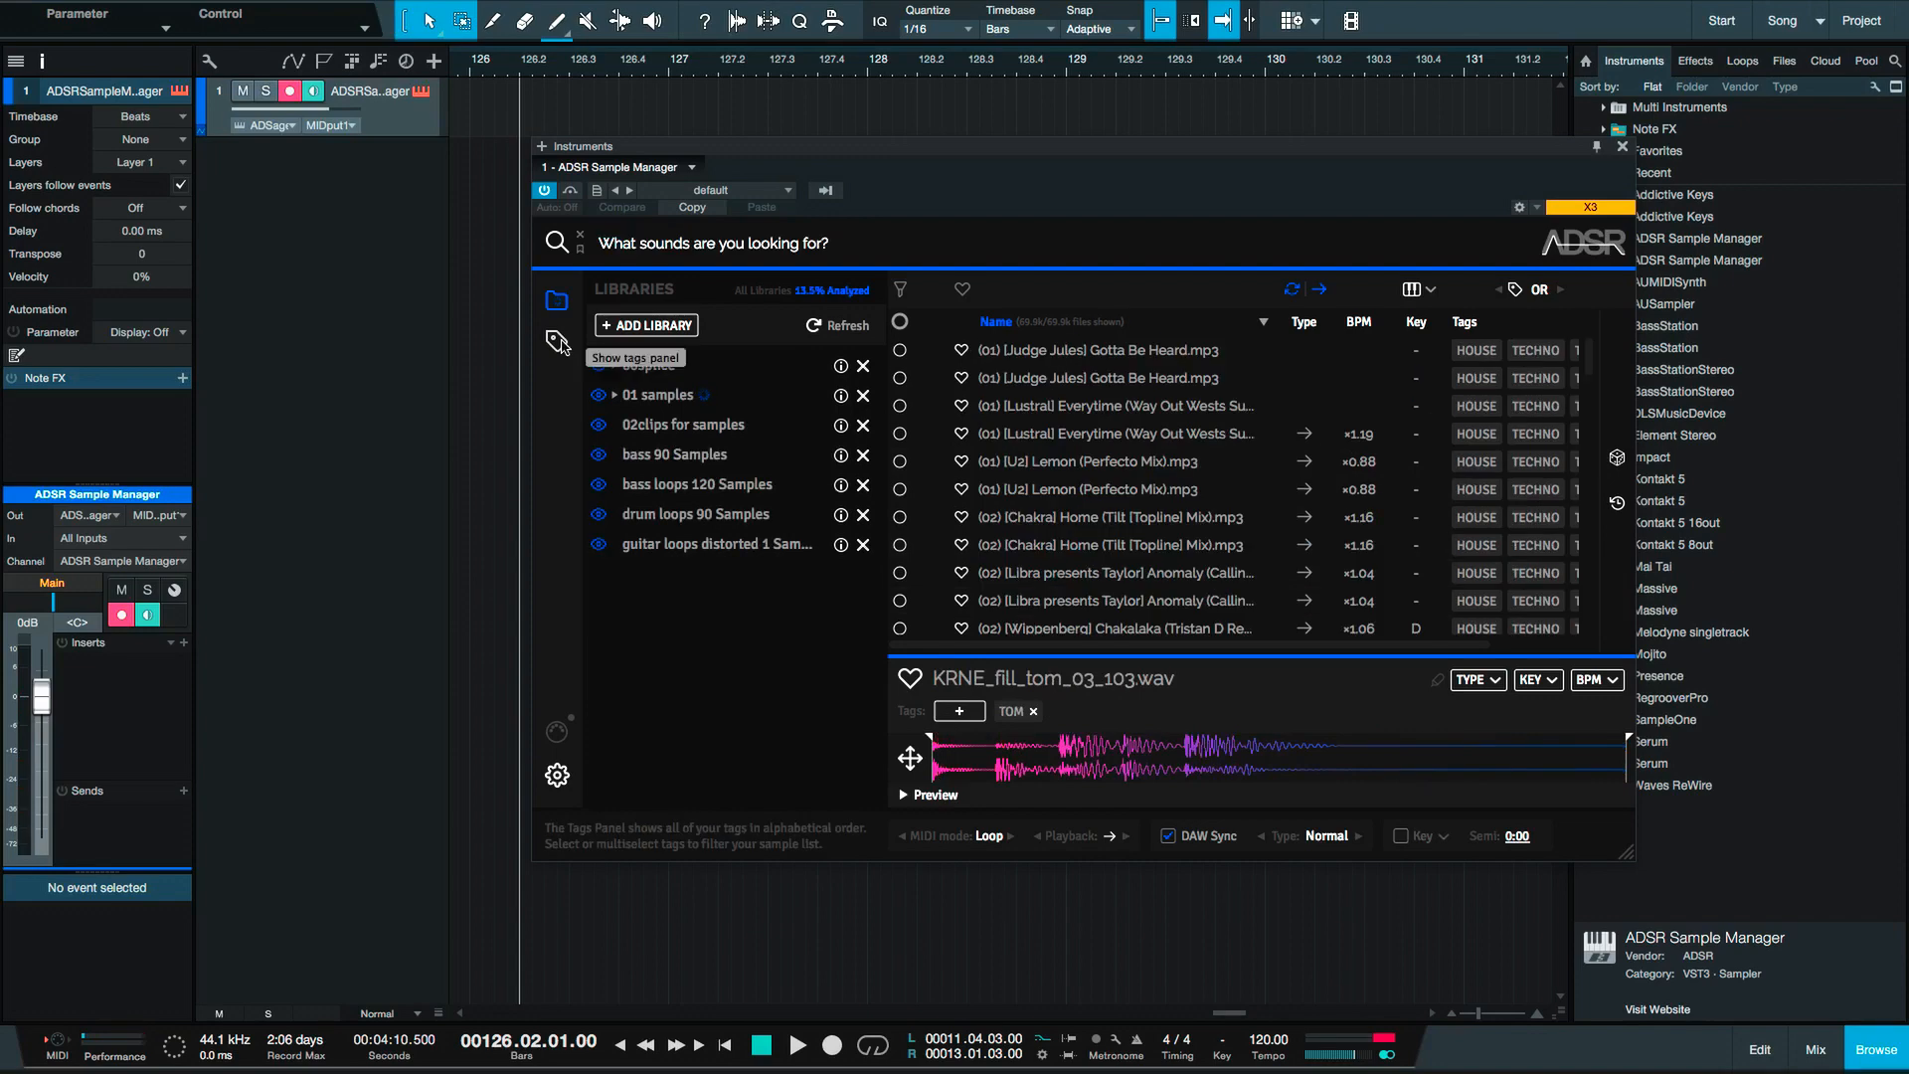
Browse the samples by tag using Accordion, and clear that tag filter.
{"action": "left_click", "coordinate": [557, 341]}
{"action": "scroll", "coordinate": [726, 546], "scroll_direction": "down", "scroll_amount": 12}
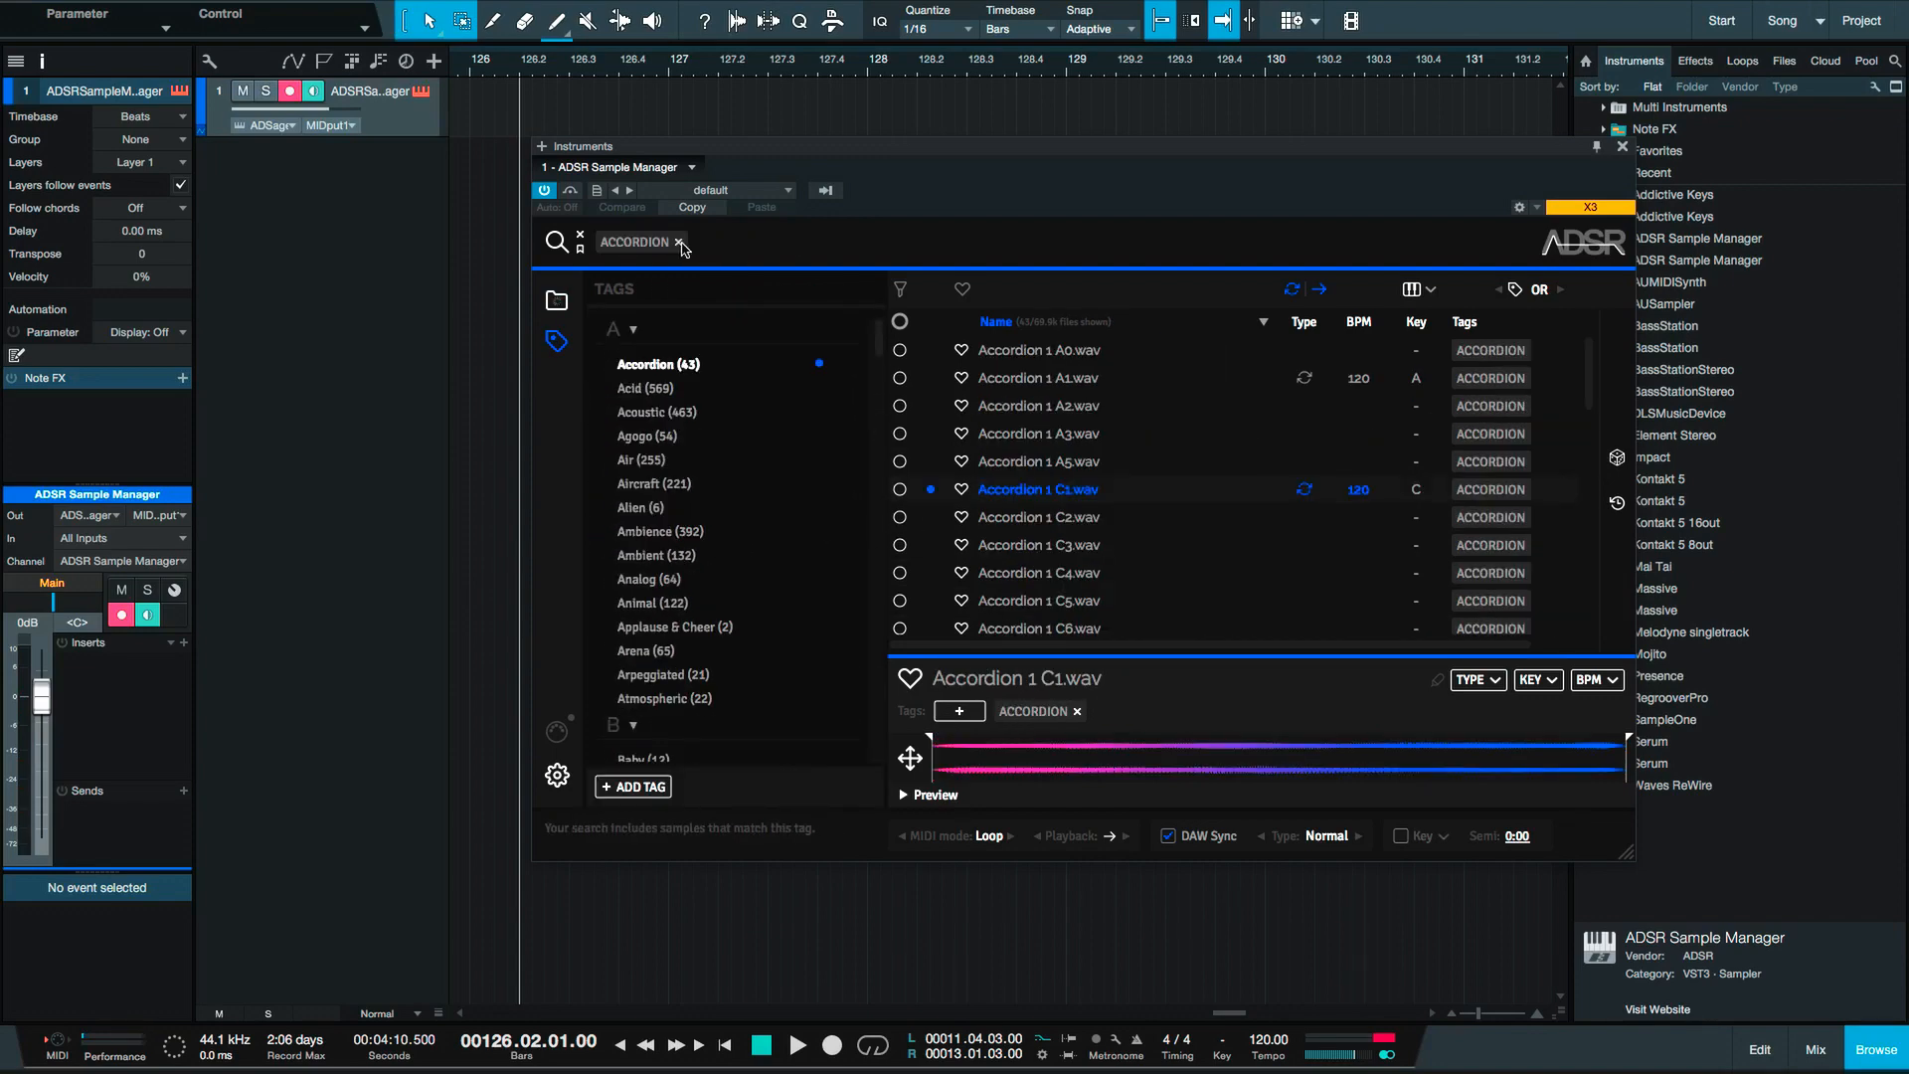
{"action": "left_click", "coordinate": [679, 243]}
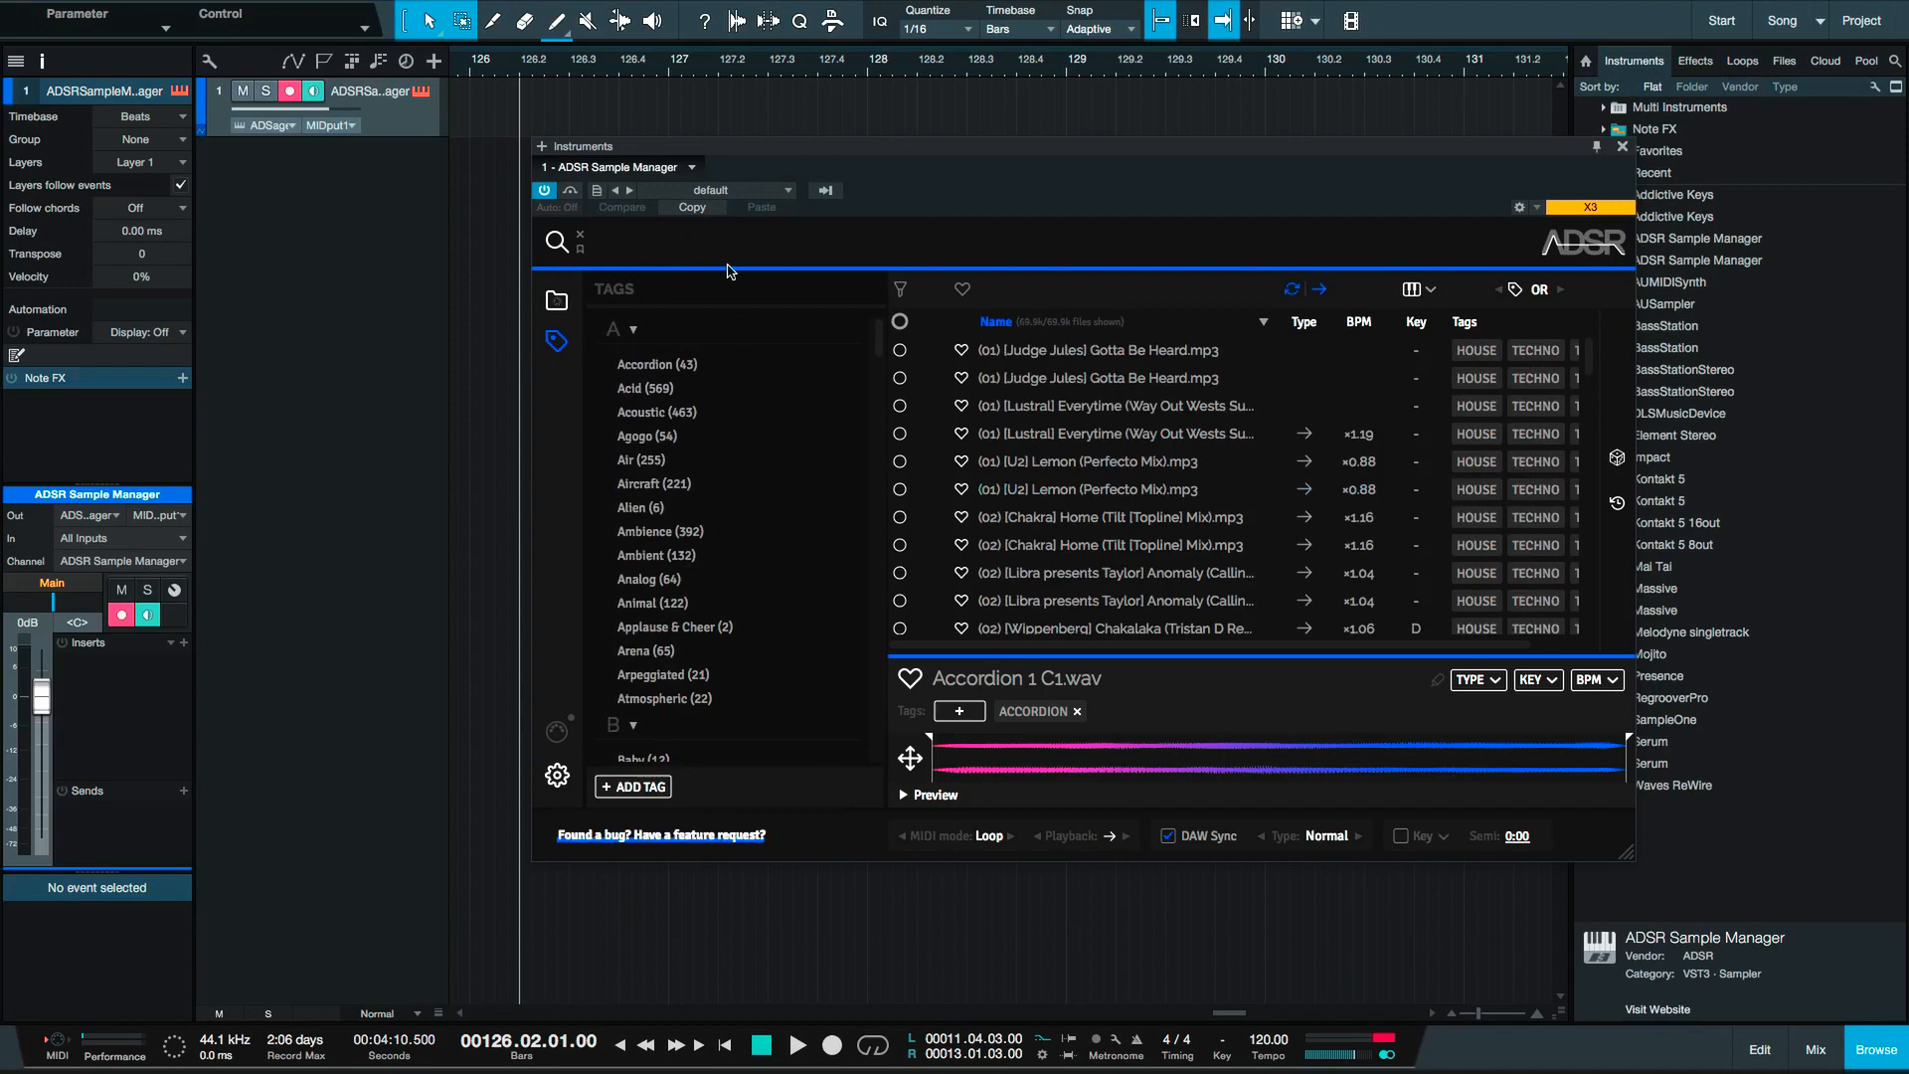
Search the samples for kick and audition 01 drums no kick 02.wav and 01 kick.aif.
{"action": "type", "text": "kick"}
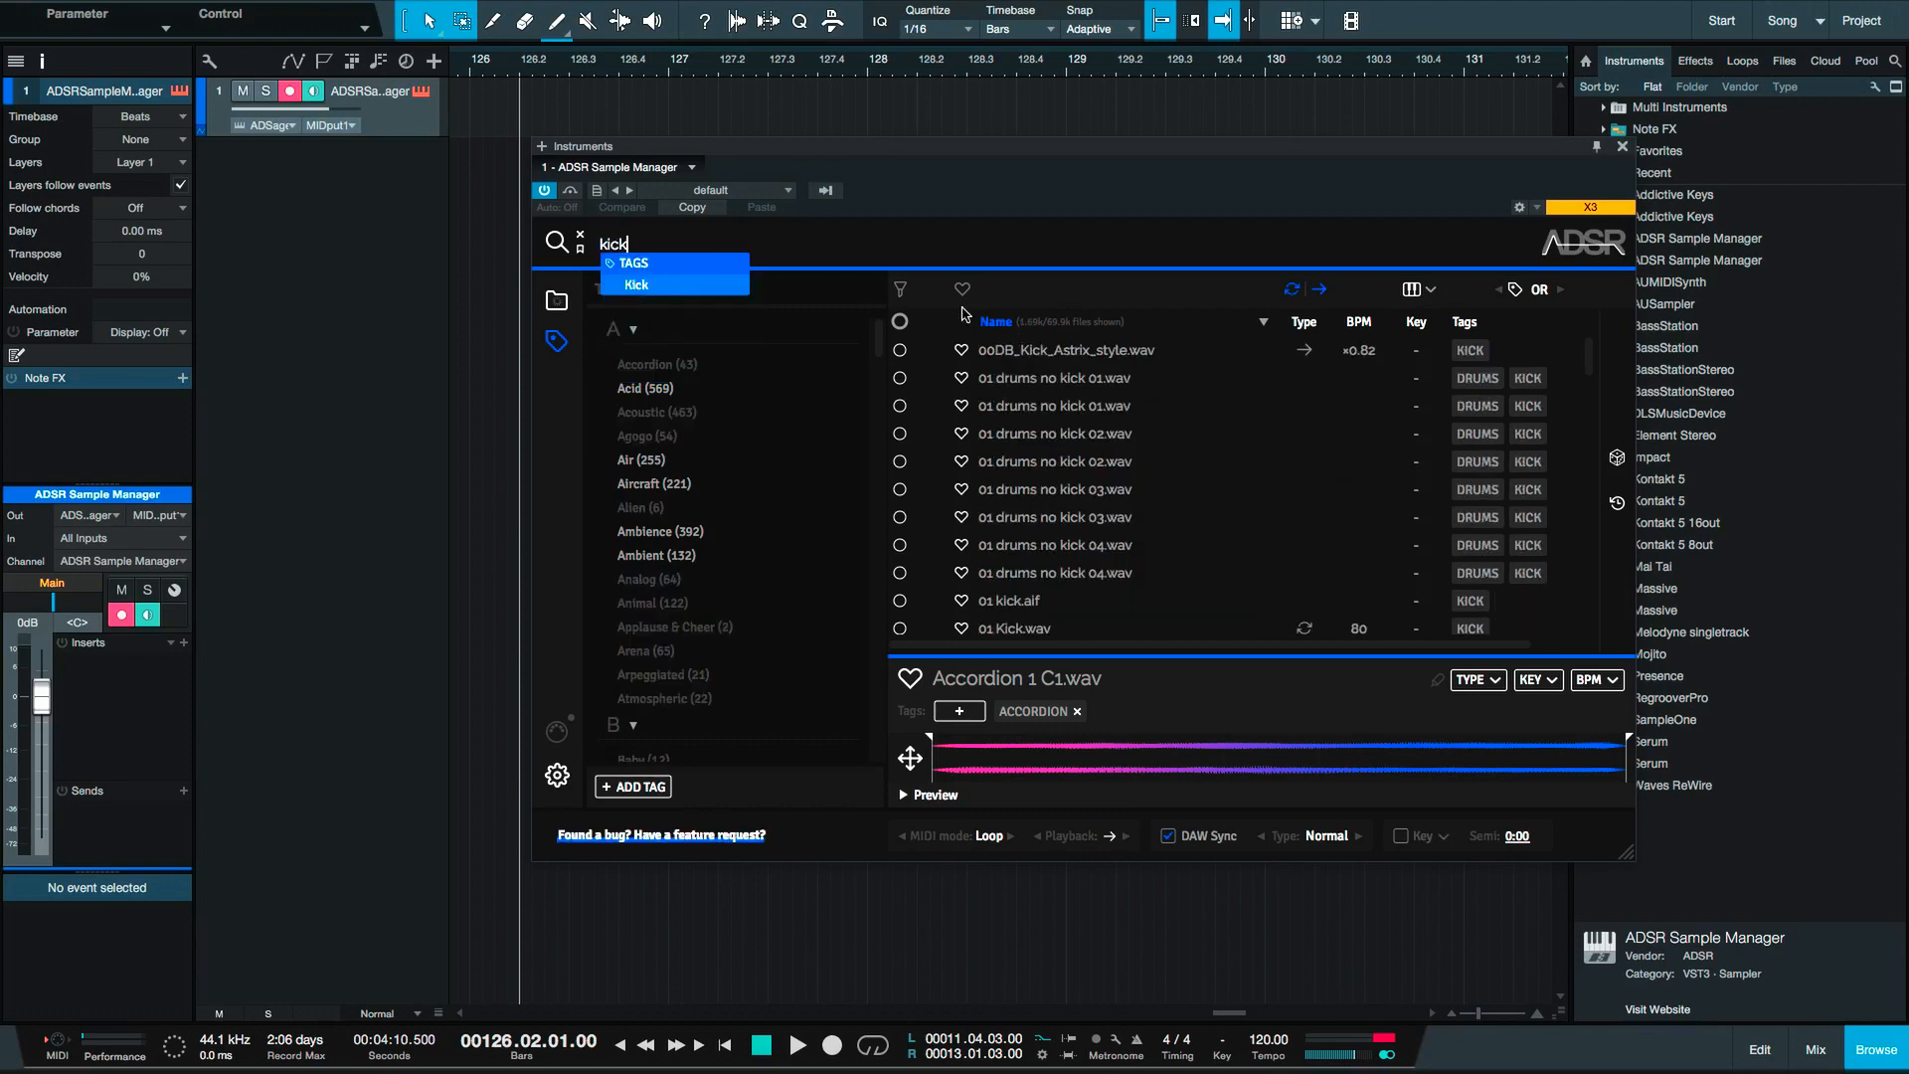
{"action": "left_click", "coordinate": [1044, 465]}
{"action": "left_click", "coordinate": [1030, 594]}
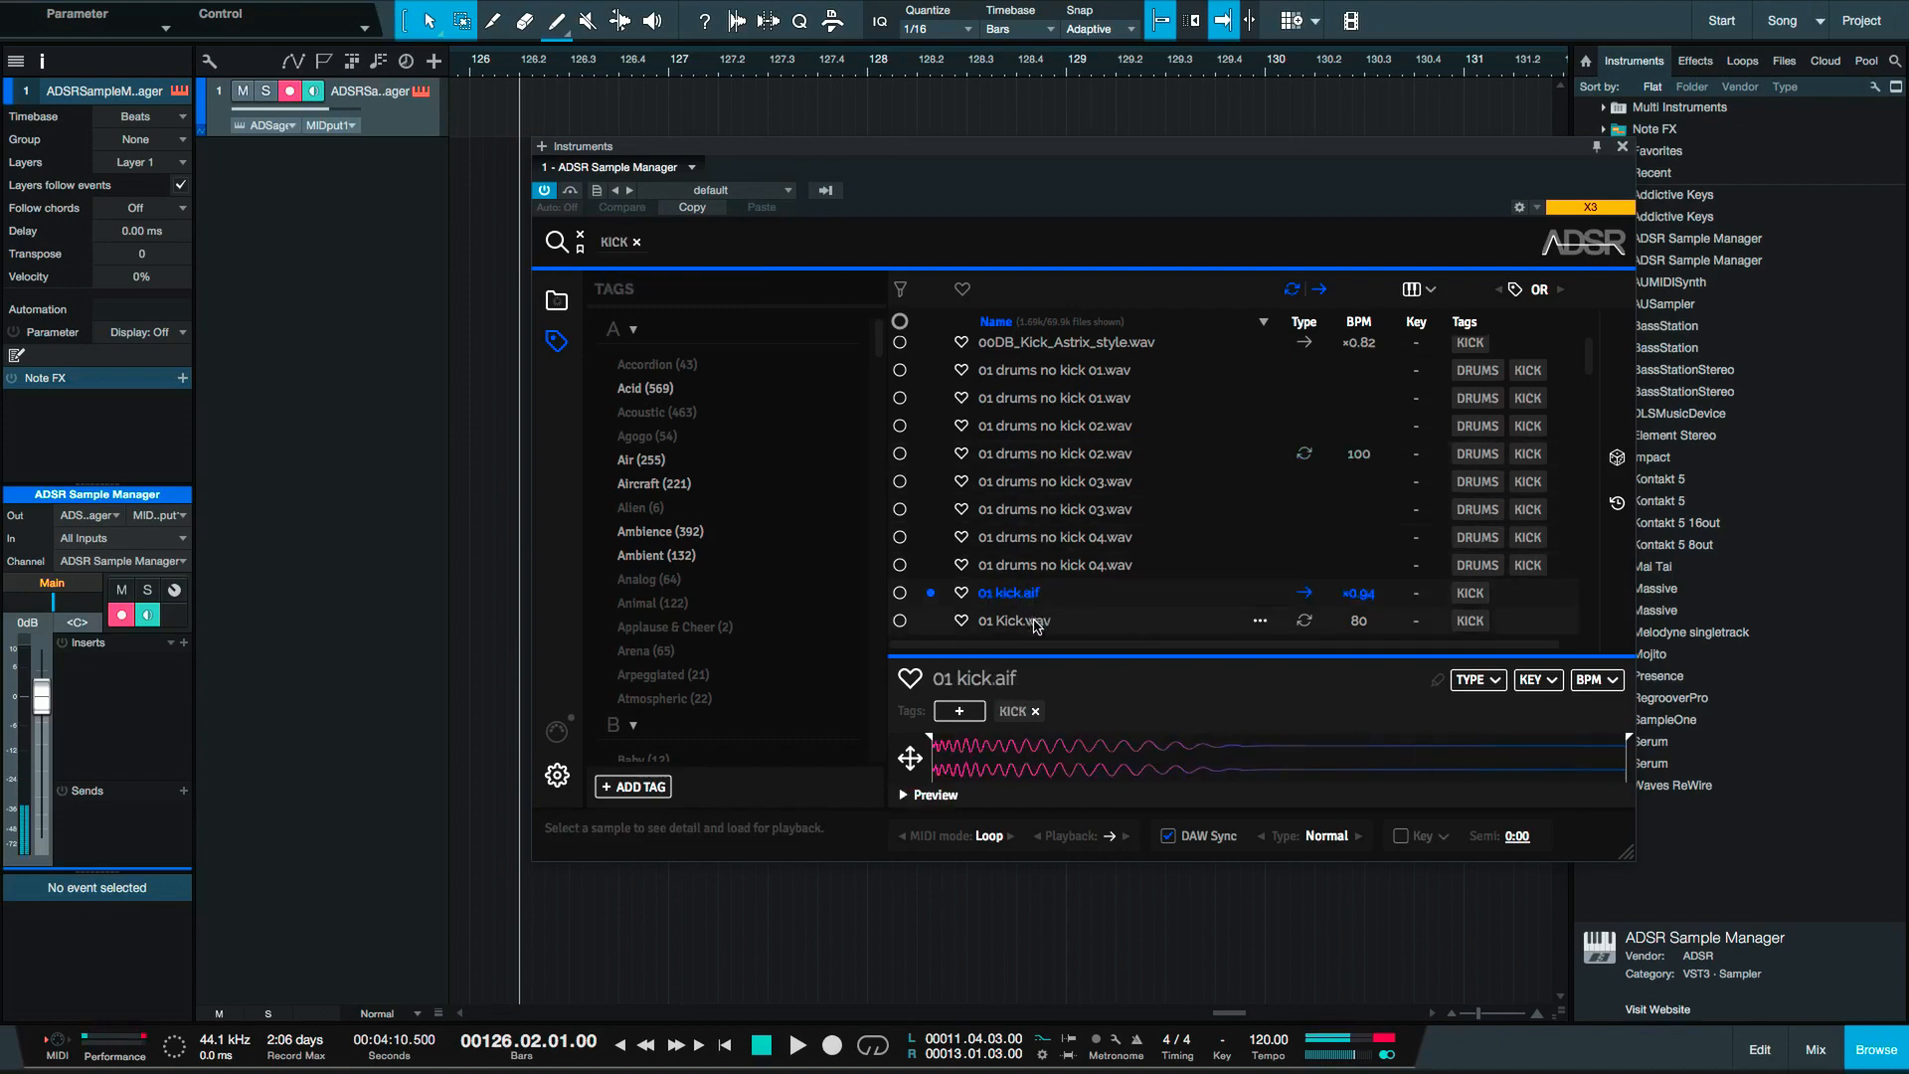
Audition the neighbouring kick samples one after another, ending on 01 kick.wav.
{"action": "key", "text": "Up"}
{"action": "key", "text": "Up"}
{"action": "key", "text": "Up"}
{"action": "key", "text": "Up"}
{"action": "key", "text": "Up"}
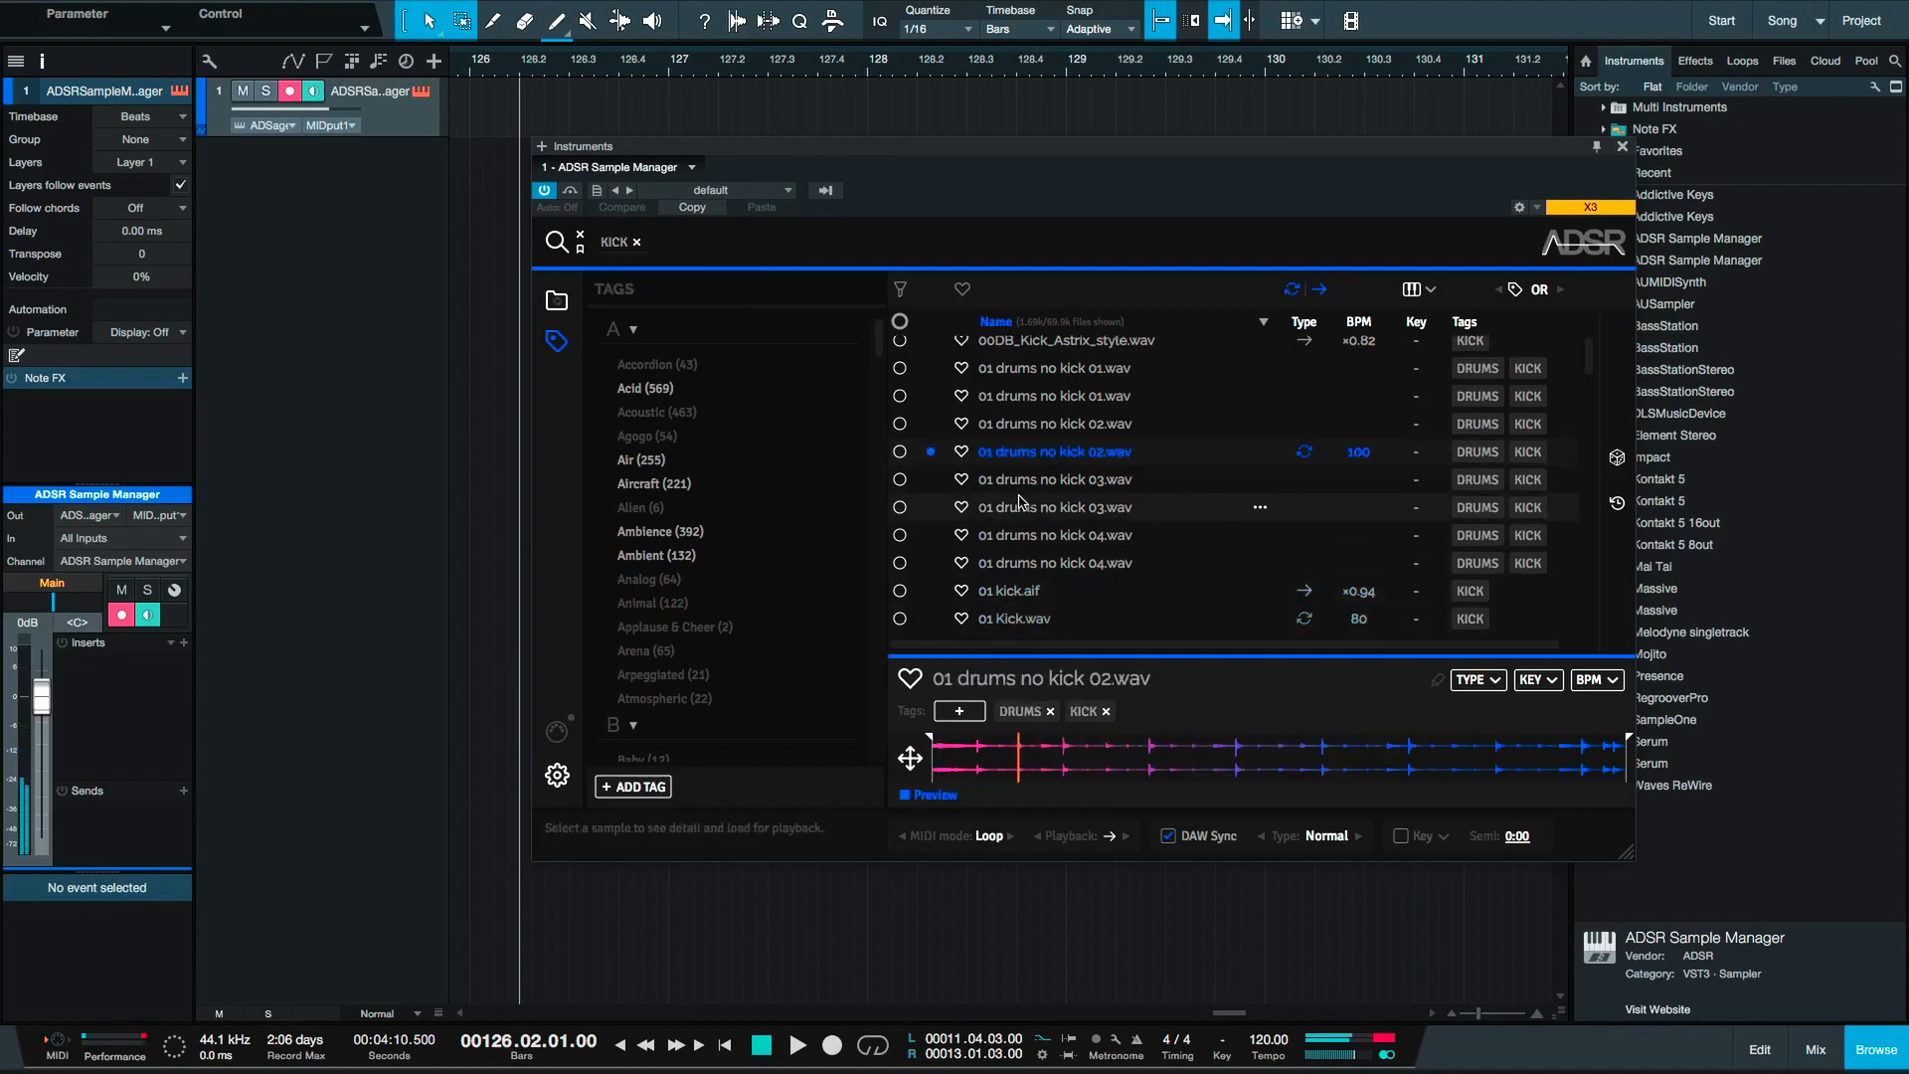
{"action": "key", "text": "Down"}
{"action": "key", "text": "Down"}
{"action": "key", "text": "Down"}
{"action": "key", "text": "Down"}
{"action": "key", "text": "Down"}
{"action": "key", "text": "Down"}
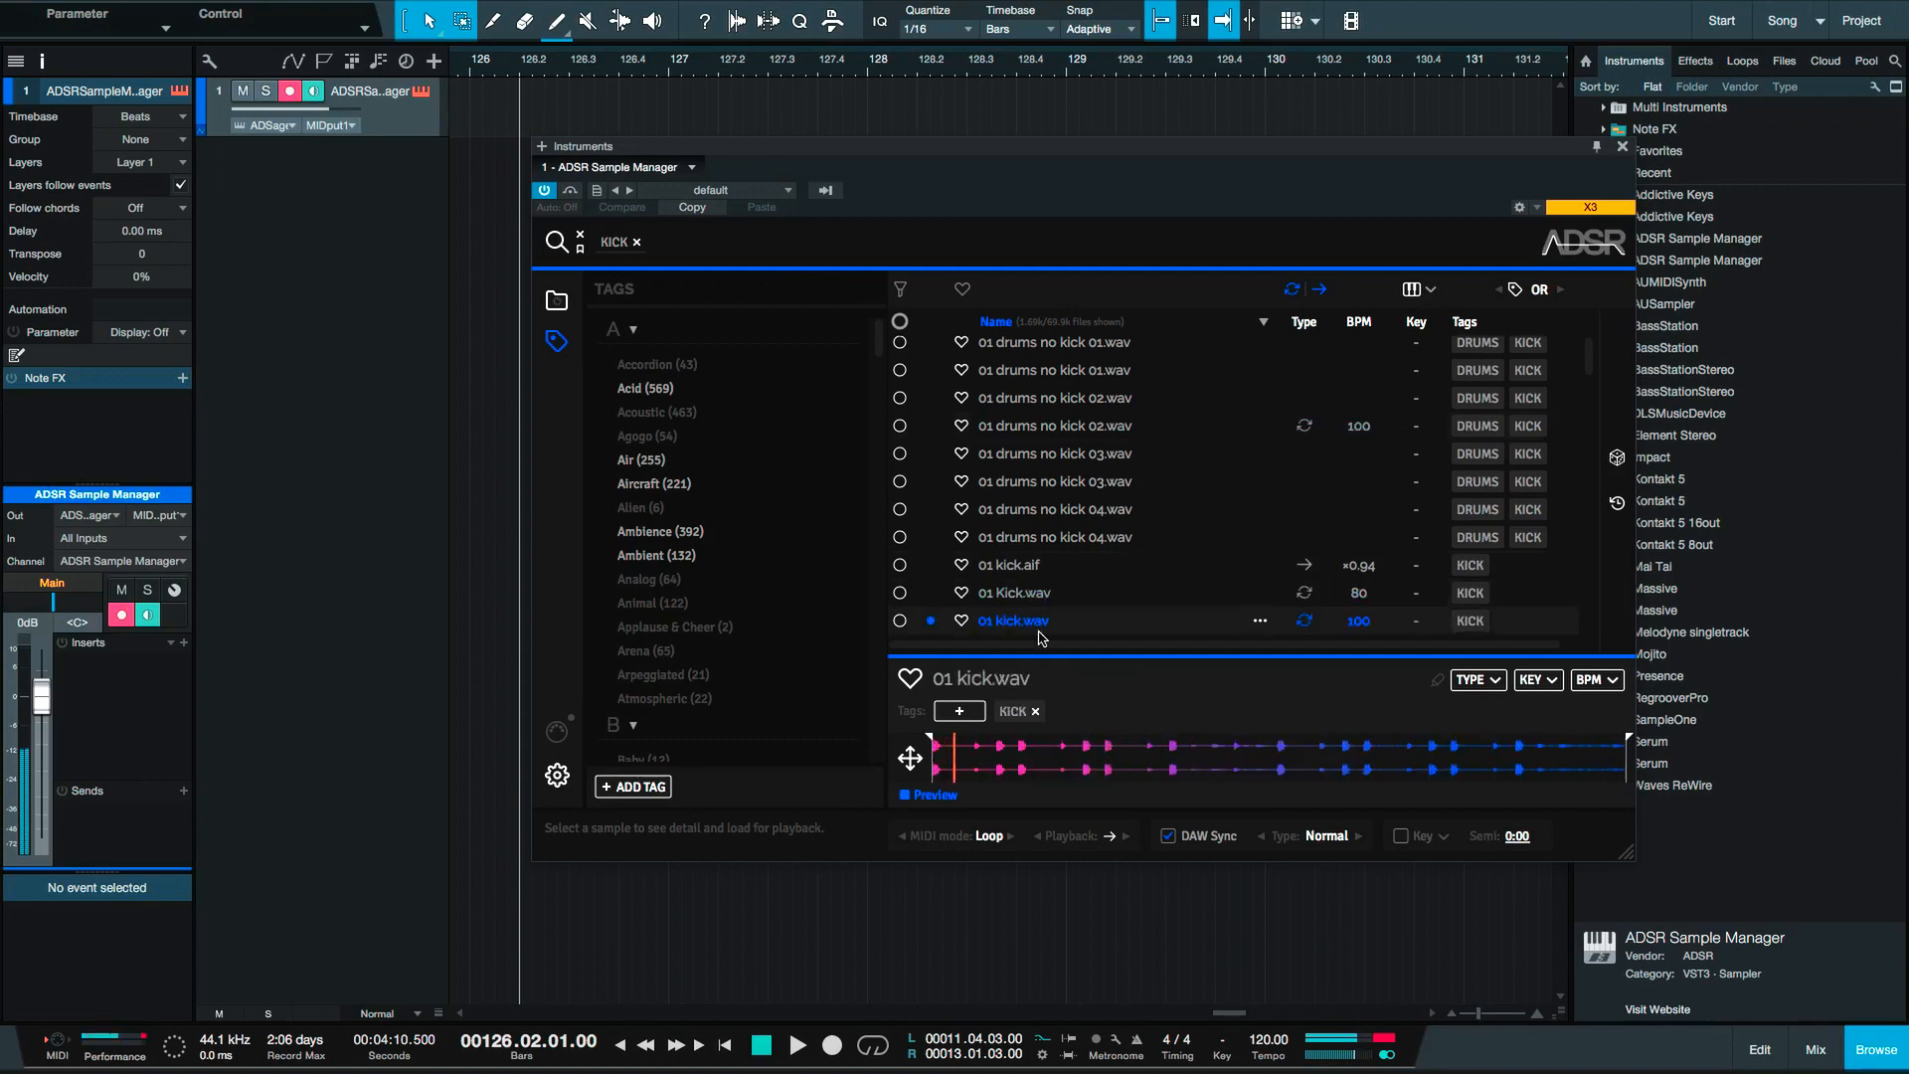
{"action": "left_click", "coordinate": [1037, 633]}
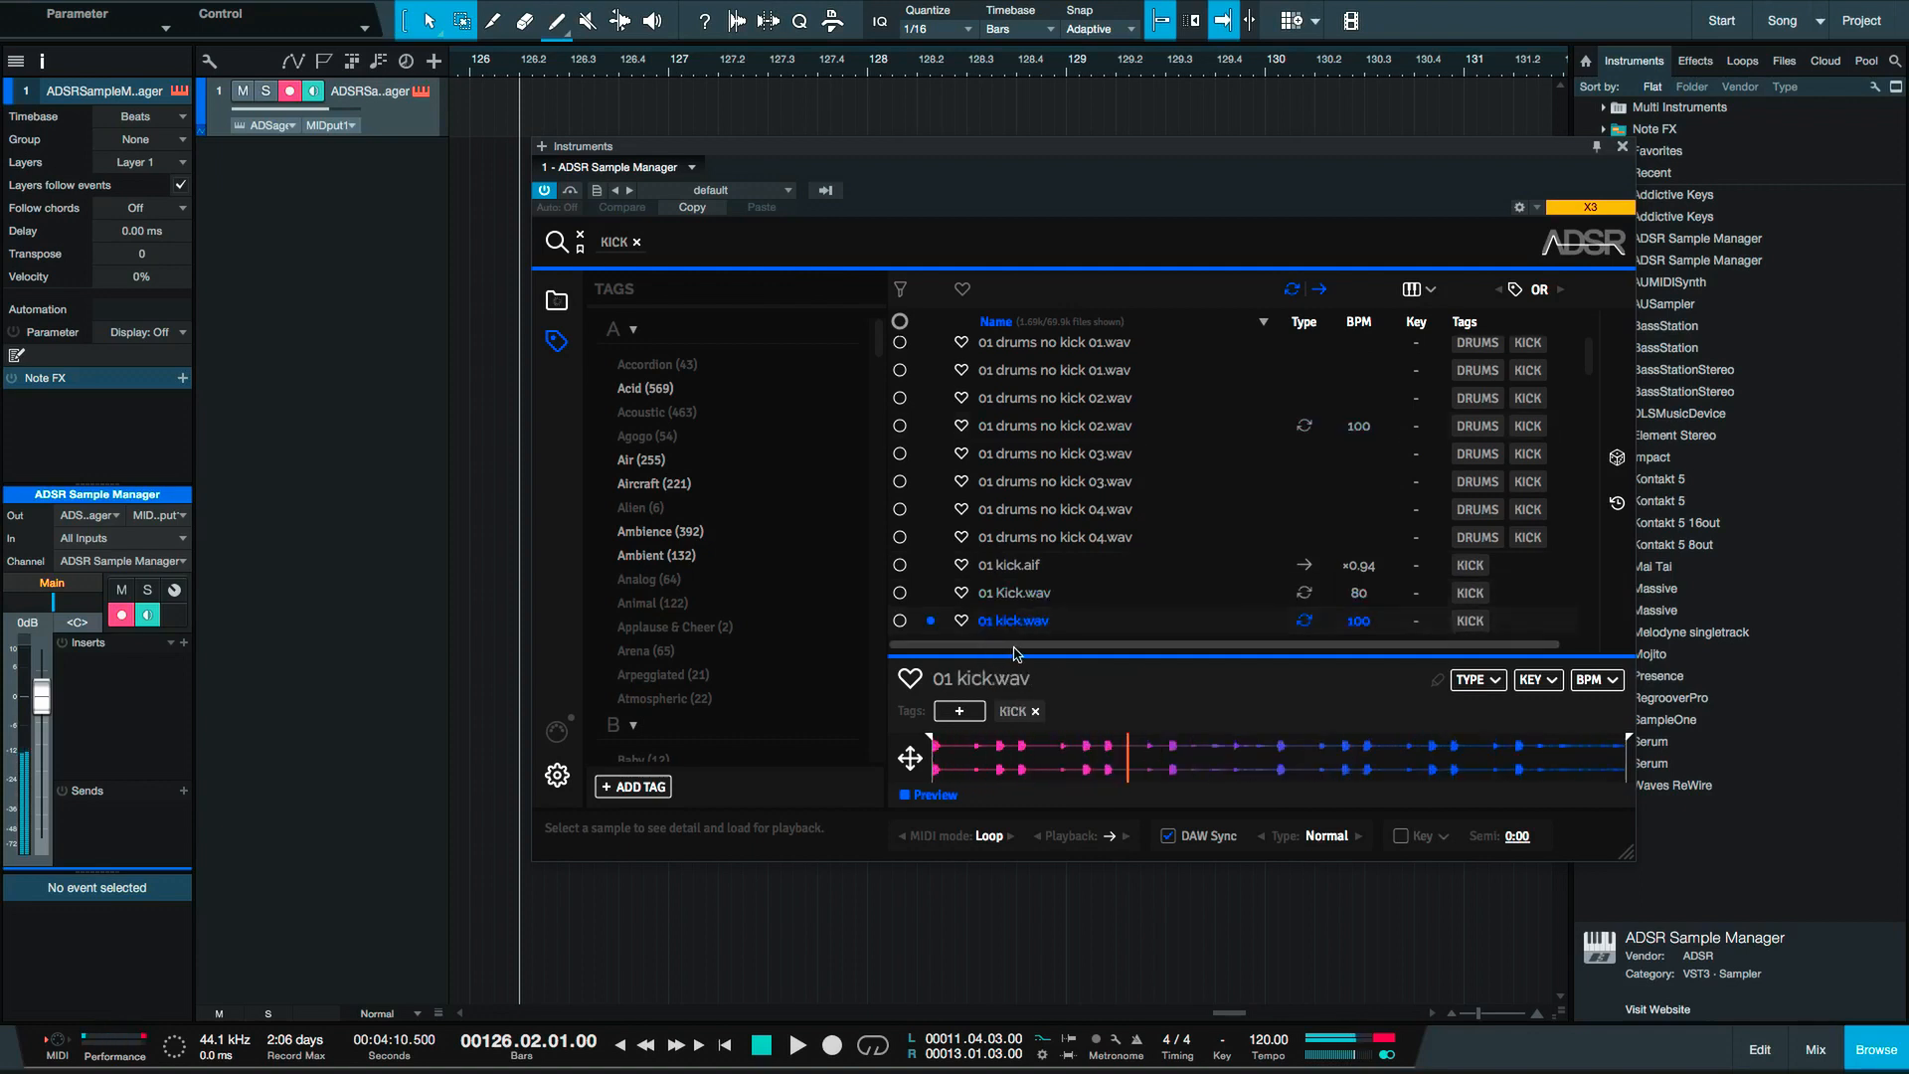
Restrict the kick results to one-shots and open the column display options.
{"action": "left_click", "coordinate": [1292, 289]}
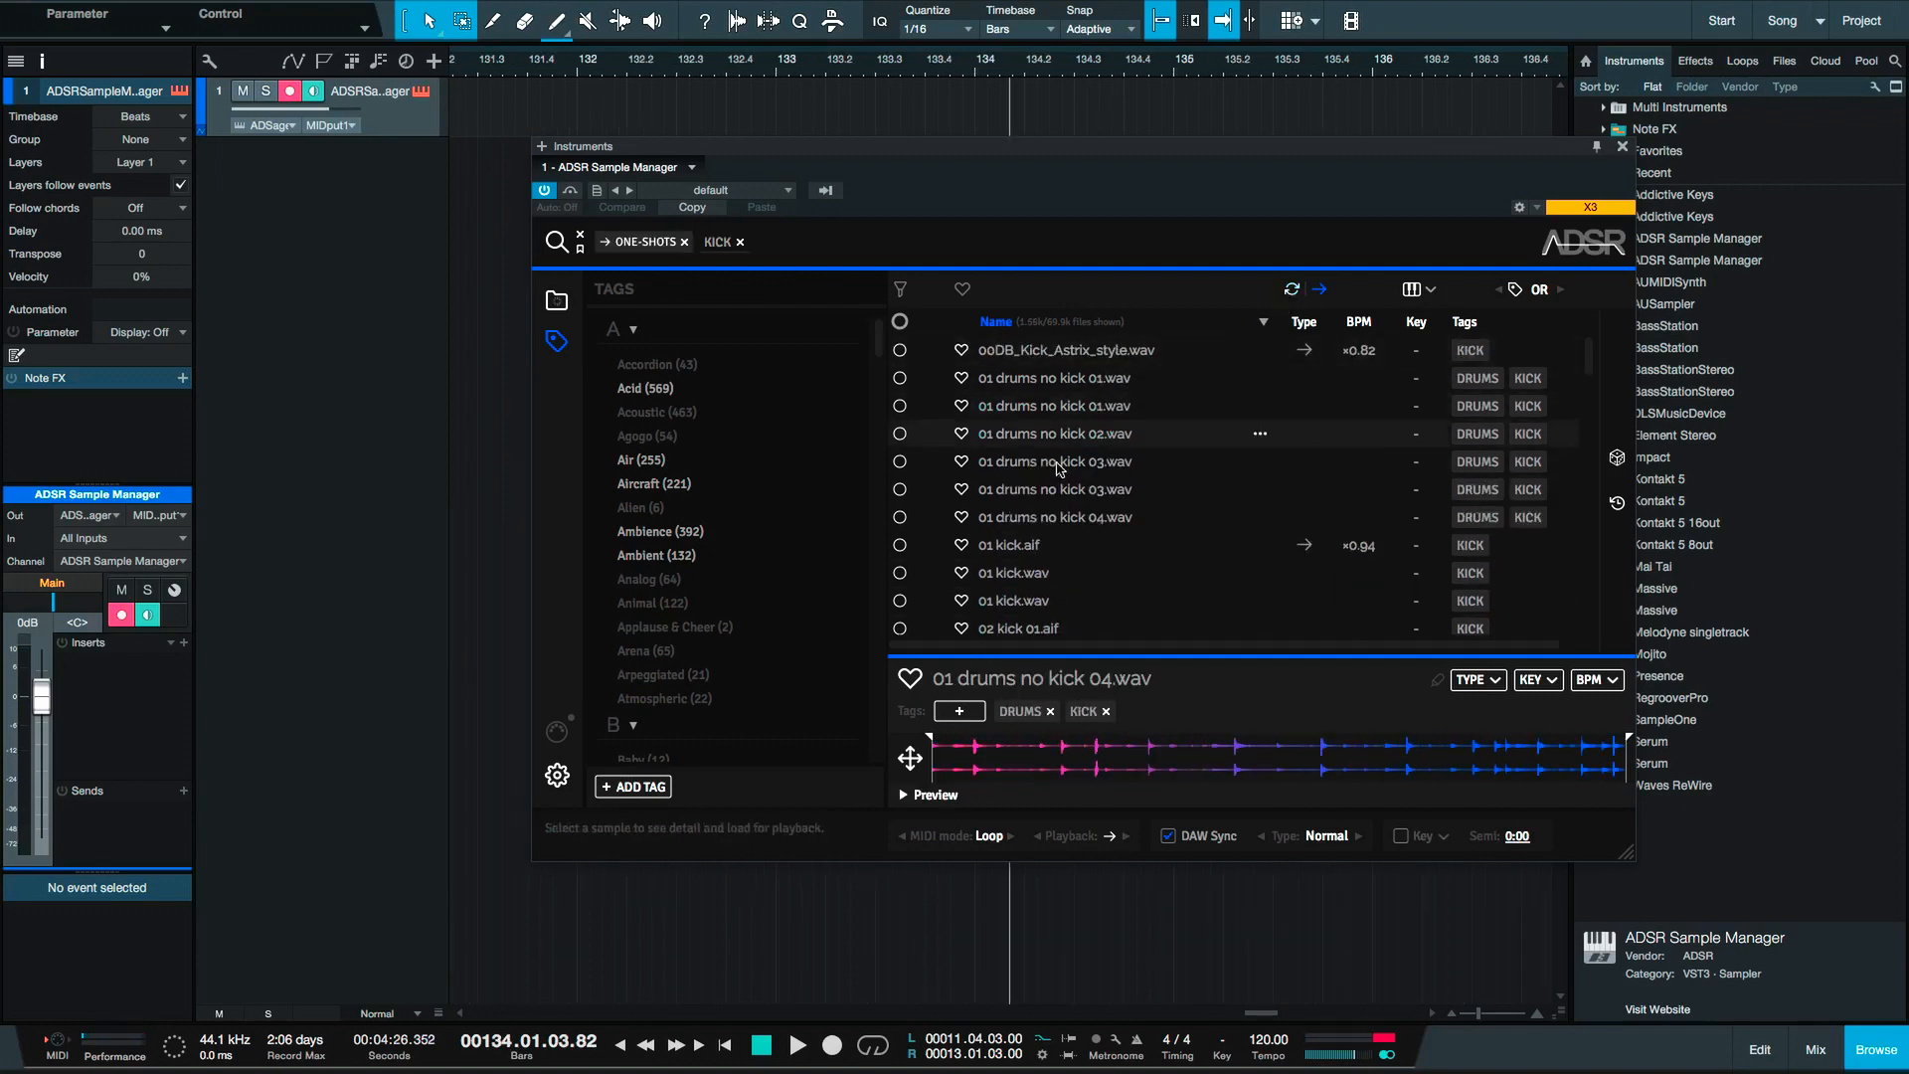
{"action": "left_click", "coordinate": [1431, 291]}
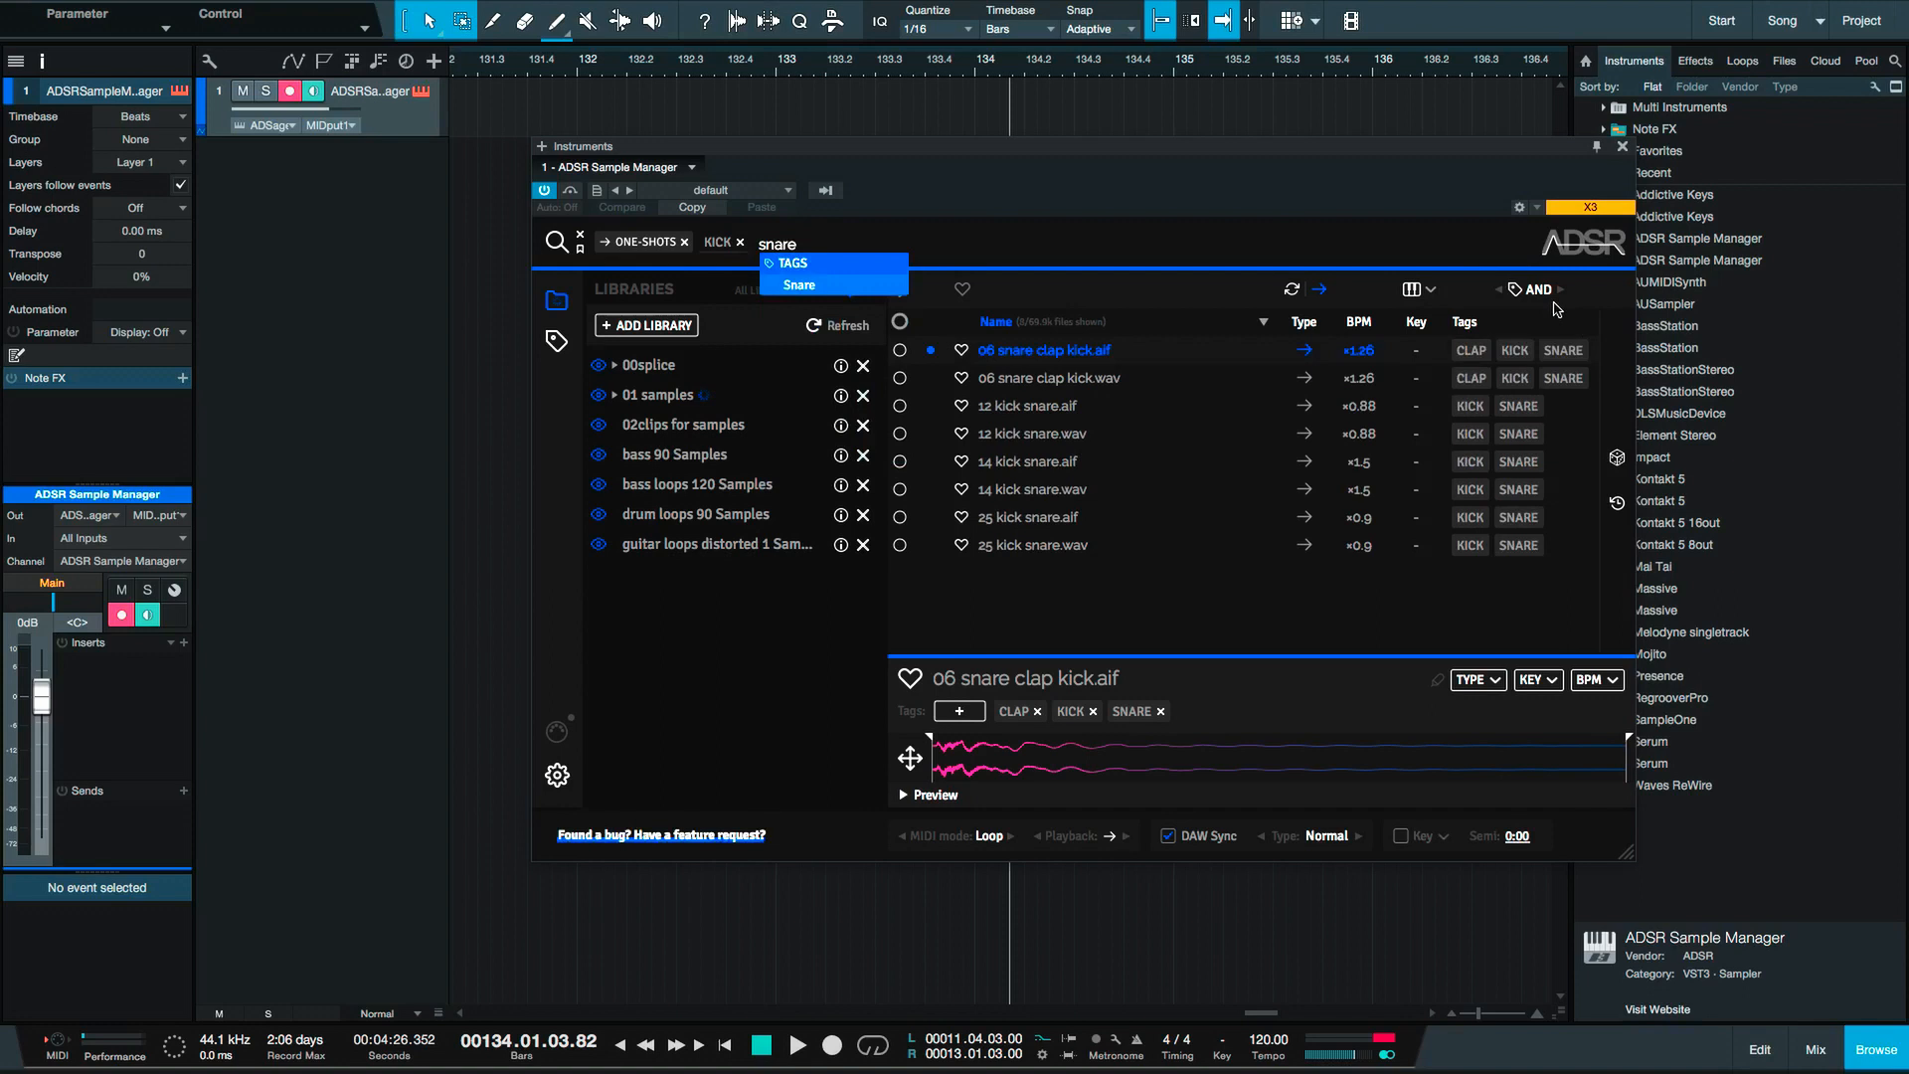
Set the tag matching to OR and remove the Snare and Kick tags from the search.
{"action": "left_click", "coordinate": [1538, 291]}
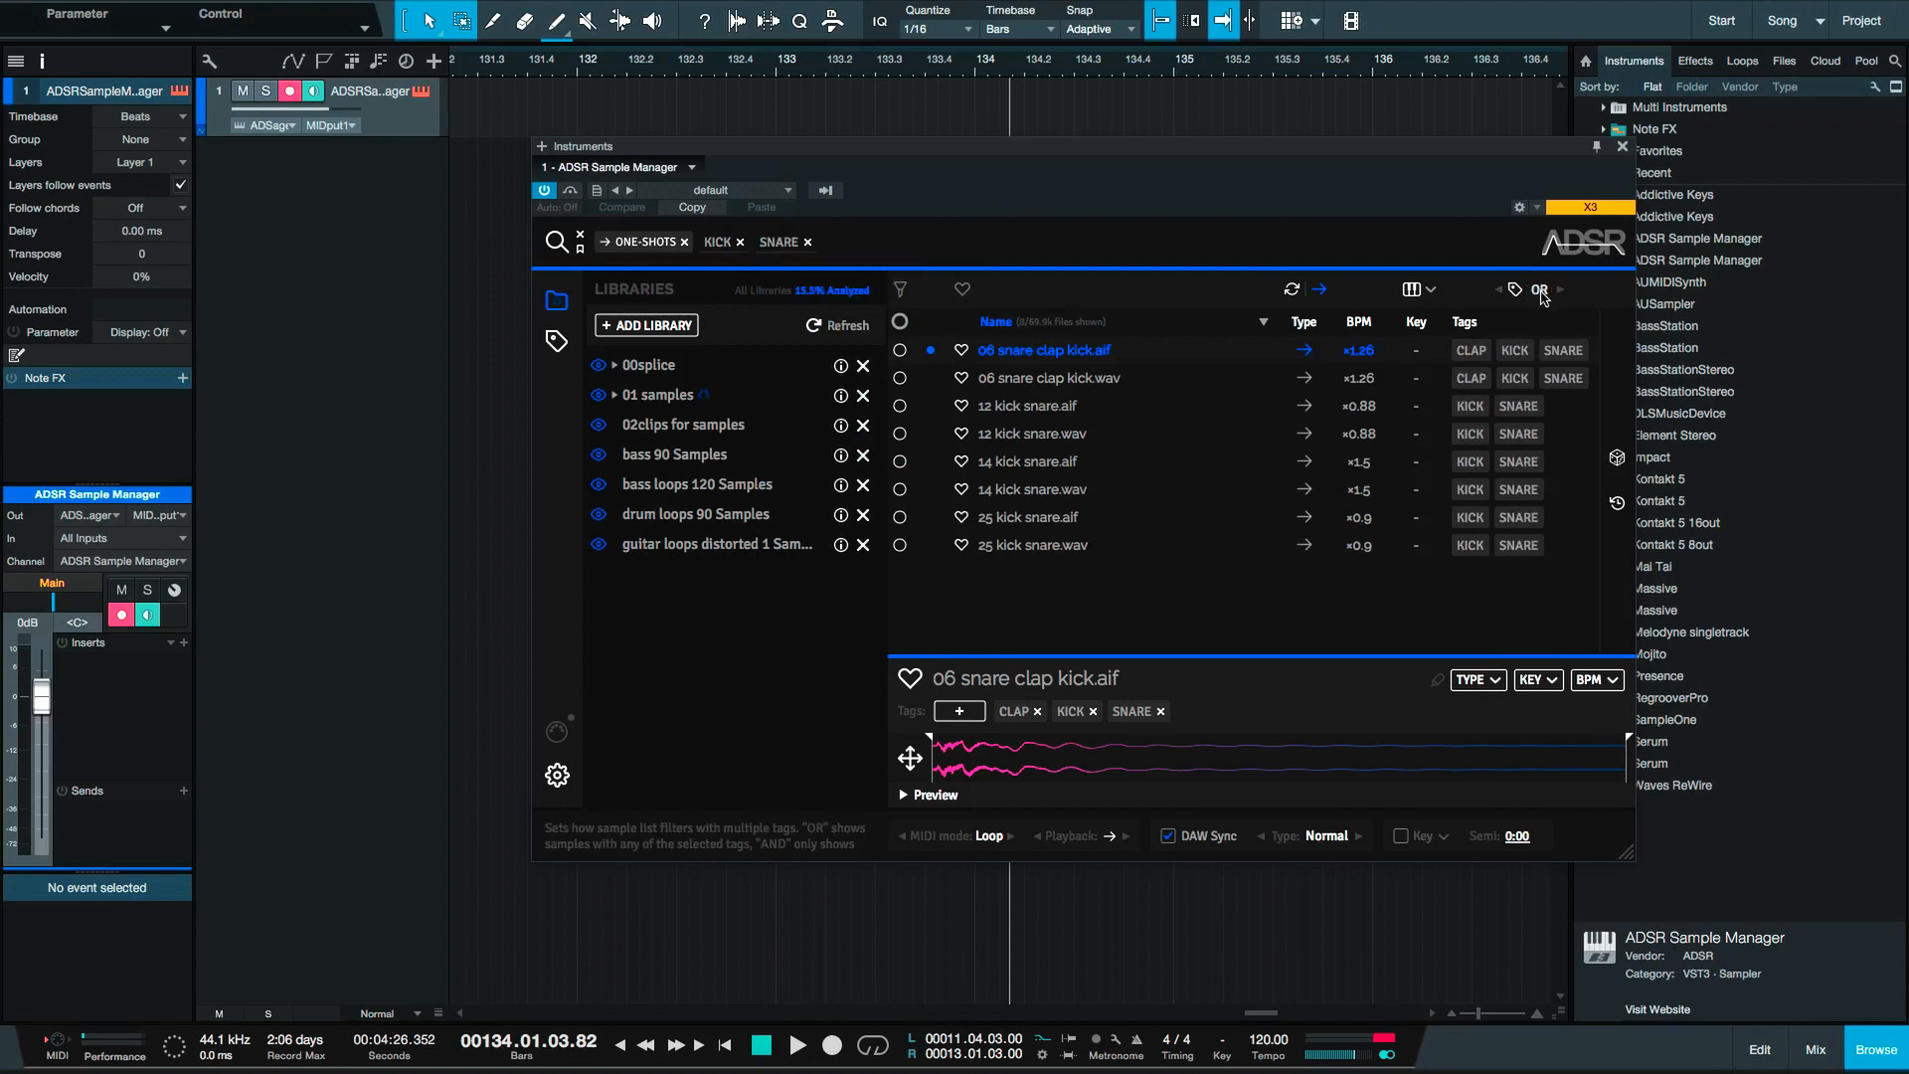
{"action": "left_click", "coordinate": [812, 241]}
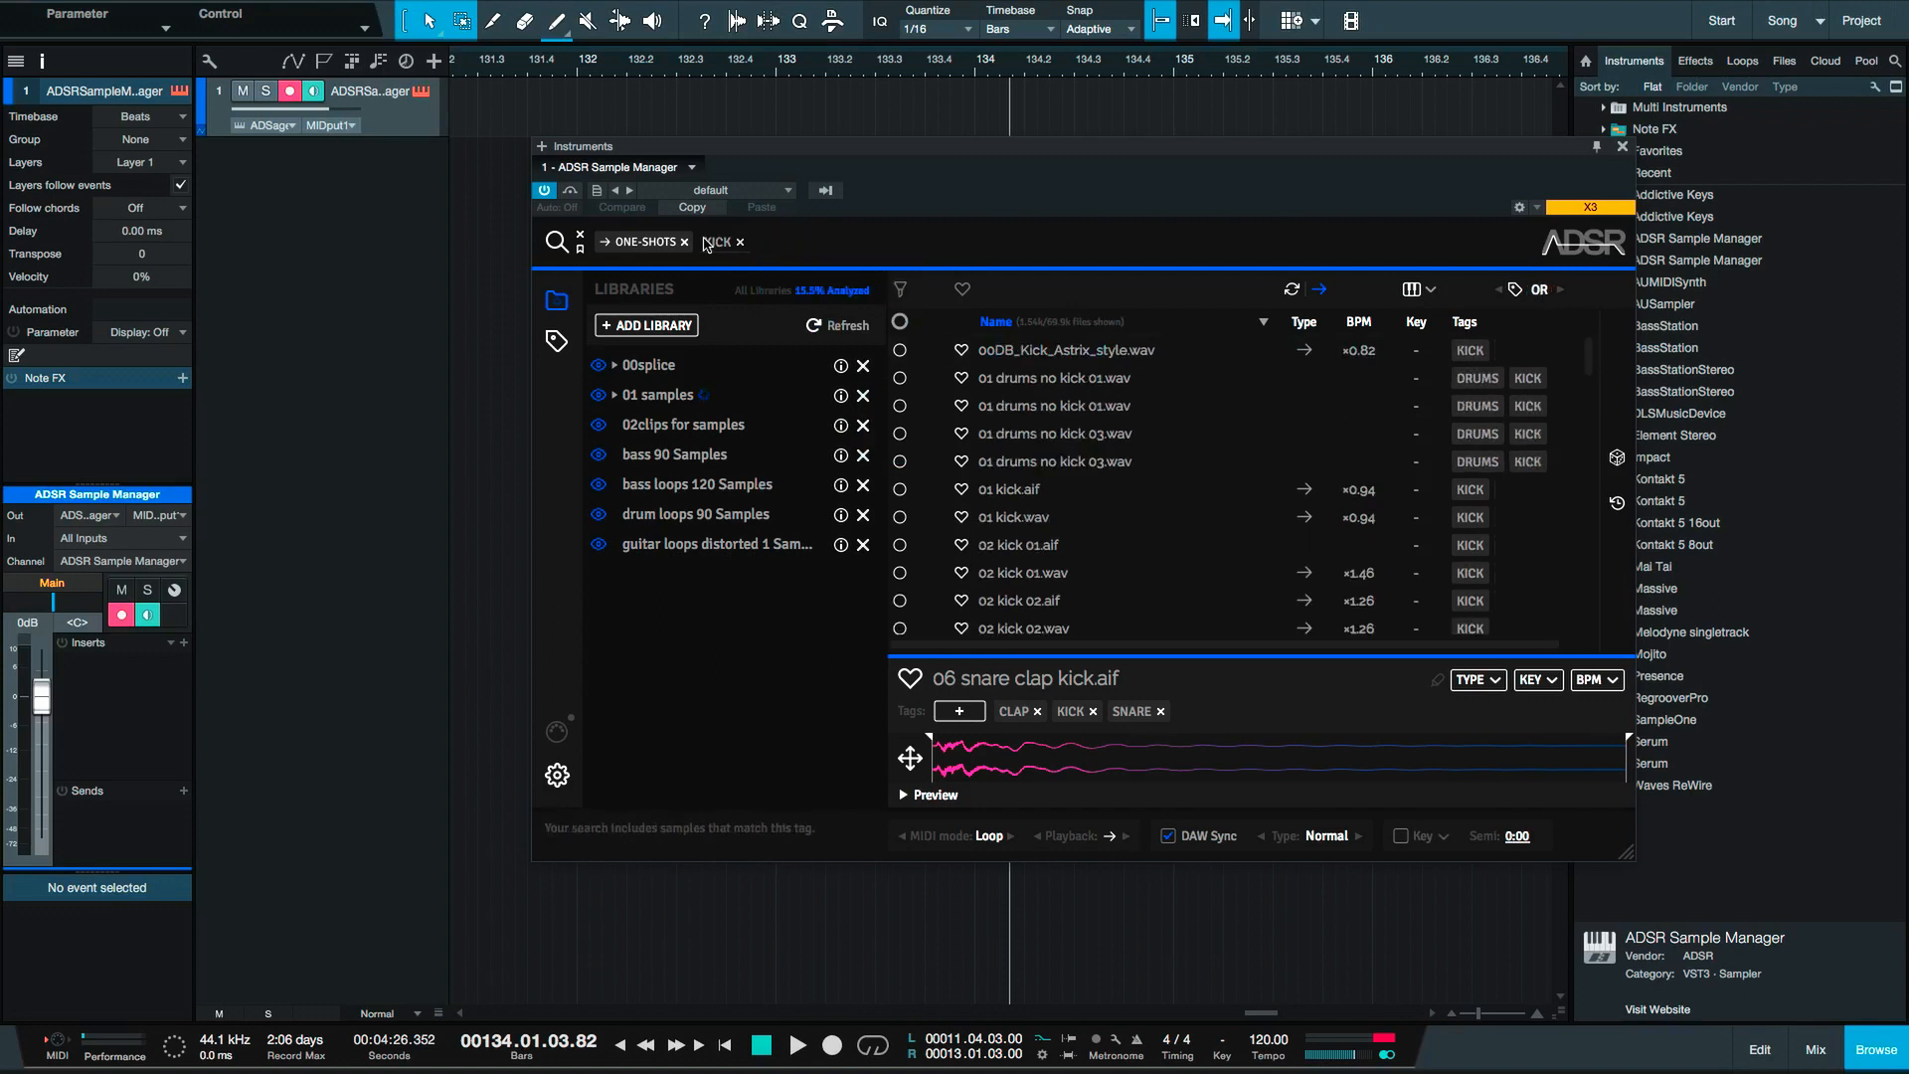
{"action": "left_click", "coordinate": [740, 242]}
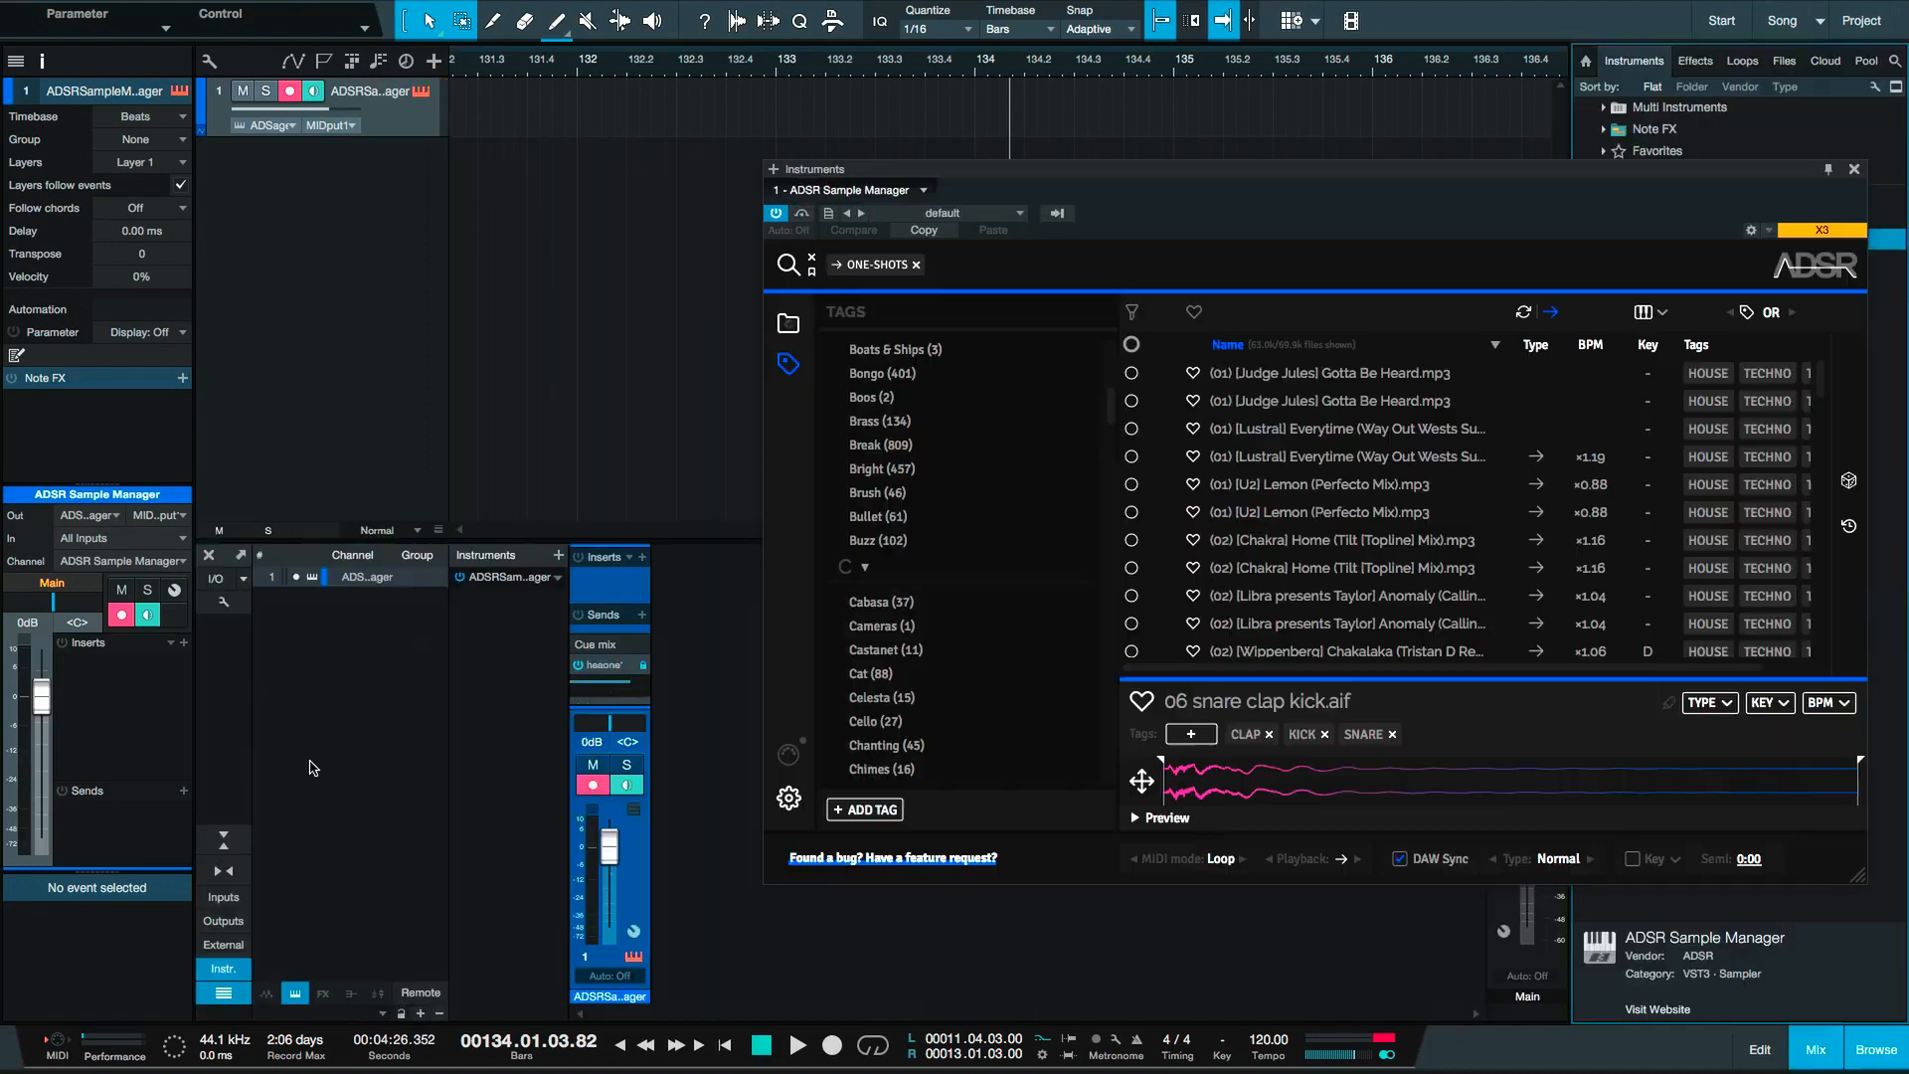
Show the note editor for the instrument track and search the sample library for strings.
{"action": "key", "text": "F2"}
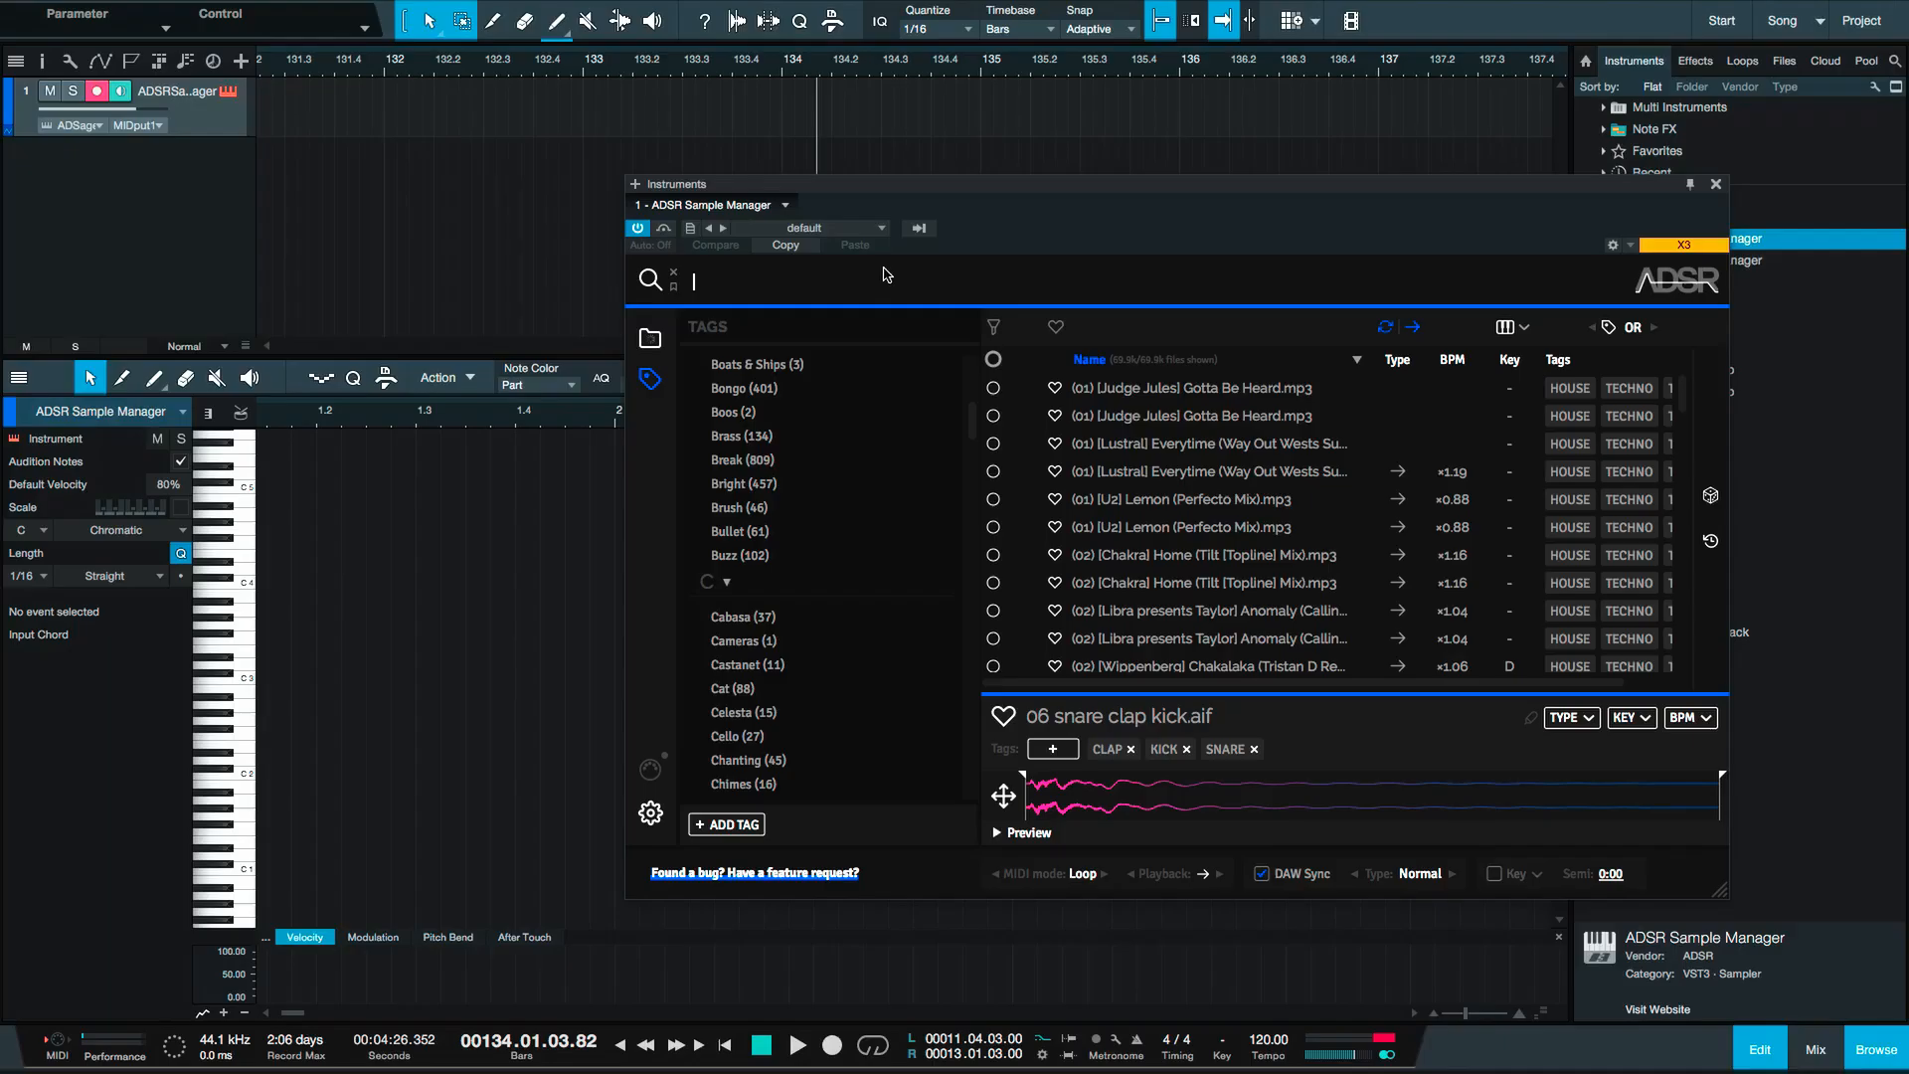
{"action": "type", "text": "strings"}
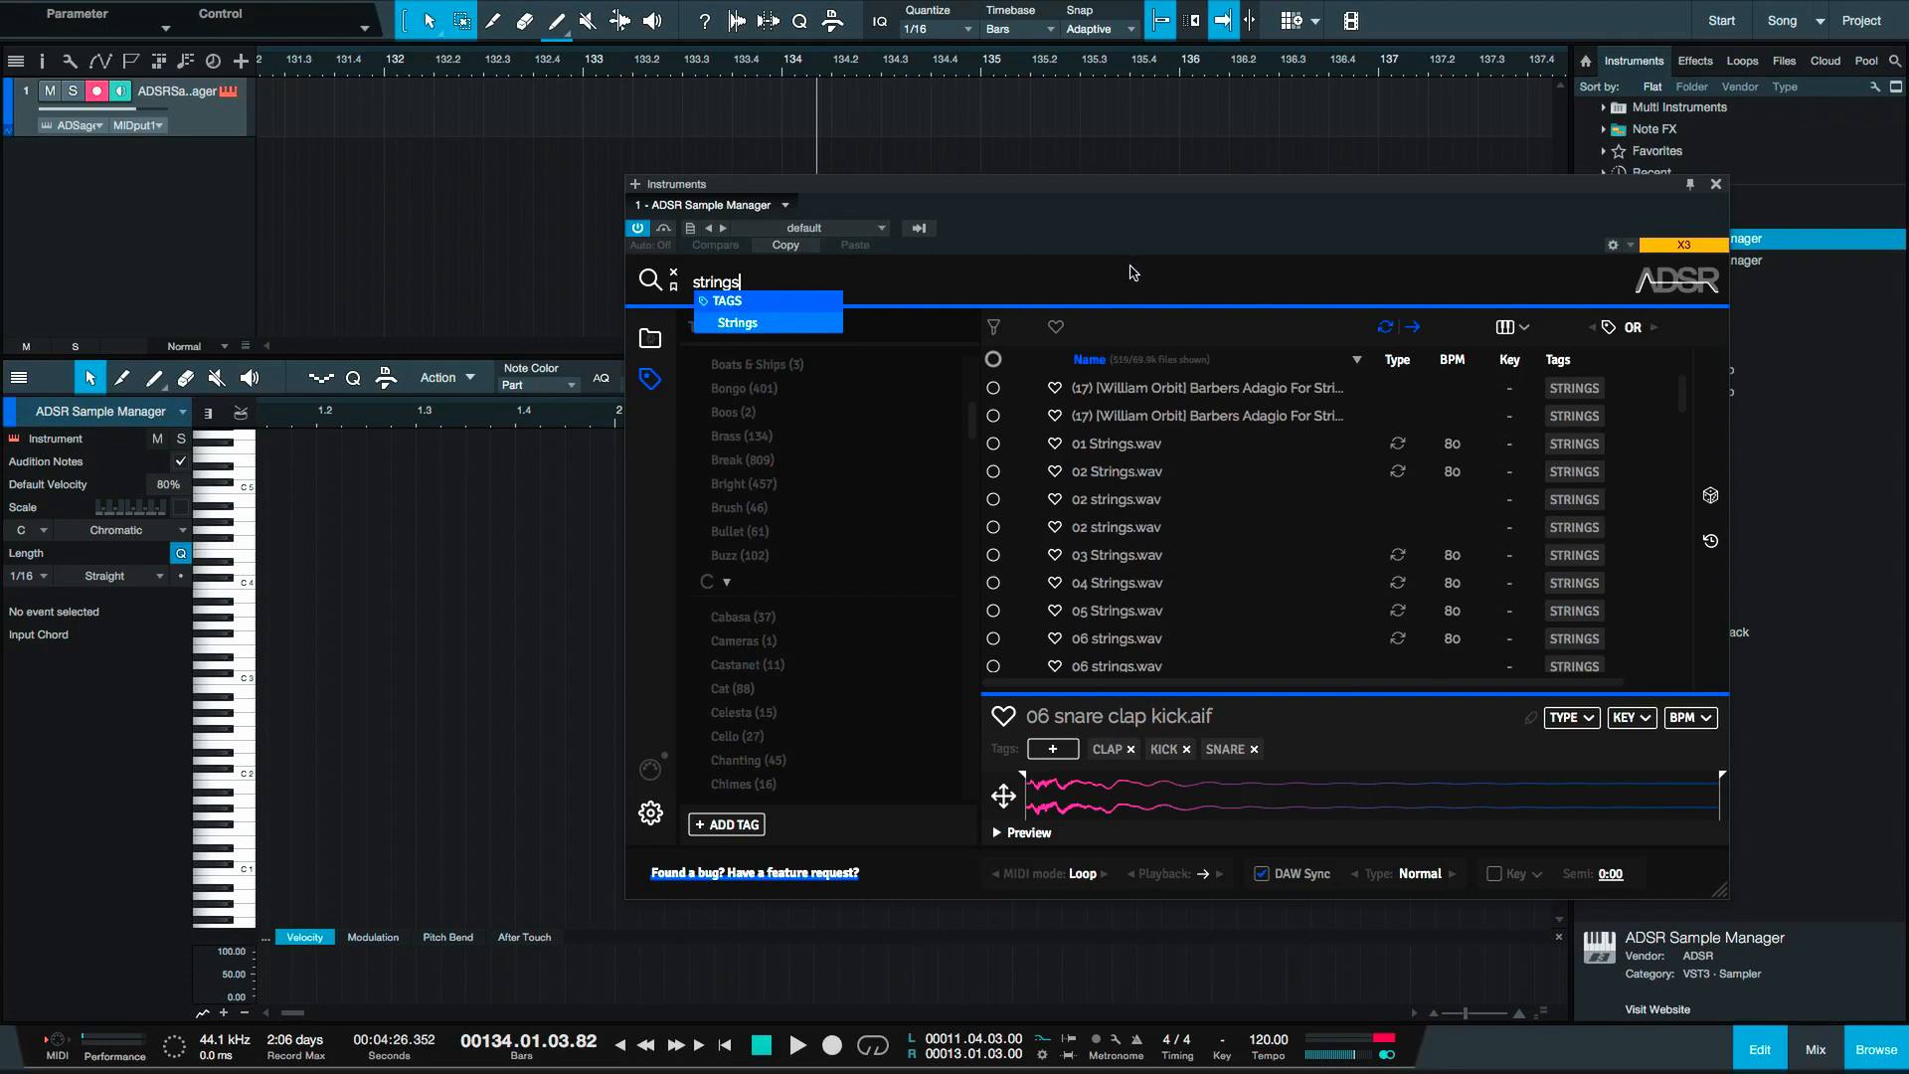
Filter by the Strings tag and narrow 02 strings.wav to a short section near its beginning with the start and end flags.
{"action": "key", "text": "Return"}
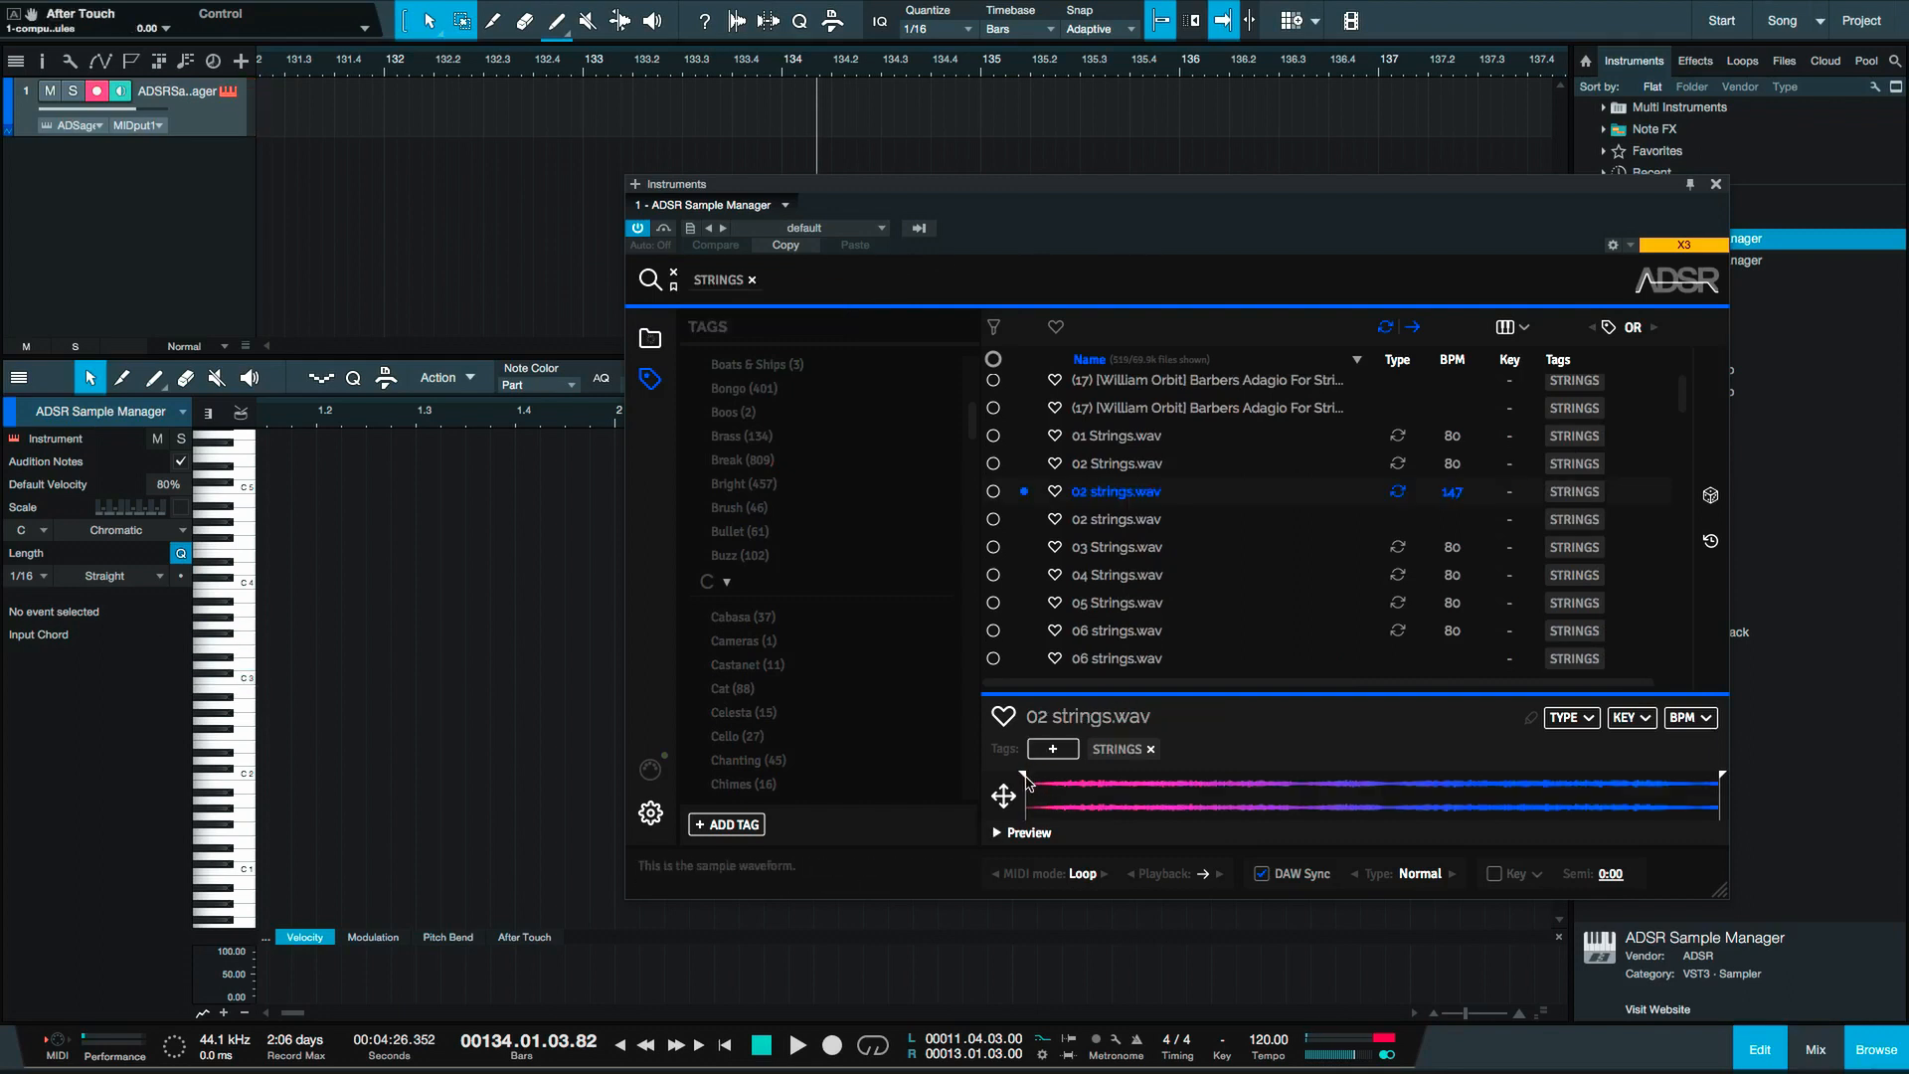
{"action": "mouse_move", "coordinate": [1025, 781]}
{"action": "left_mouse_down"}
{"action": "mouse_move", "coordinate": [1075, 783]}
{"action": "mouse_move", "coordinate": [1052, 783]}
{"action": "left_mouse_up"}
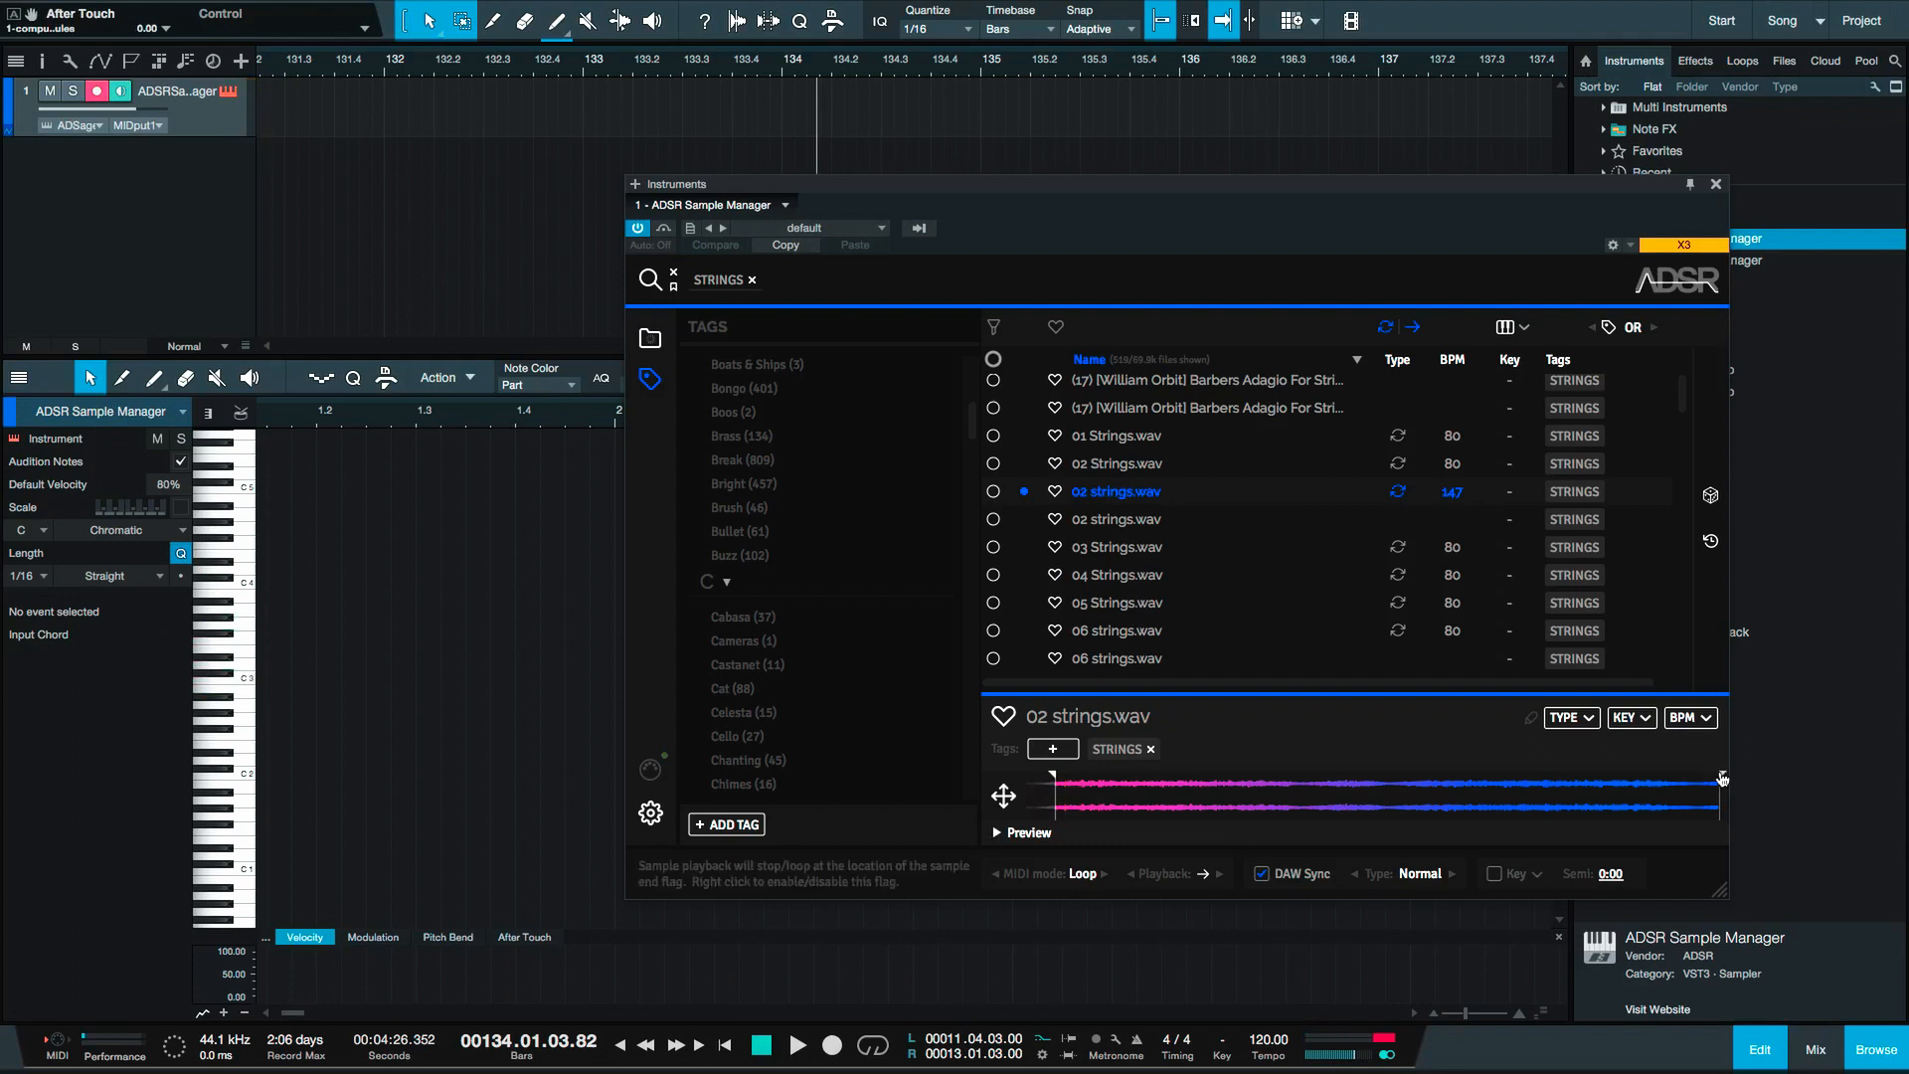
{"action": "left_click_drag", "start_coordinate": [1721, 779], "coordinate": [1066, 778]}
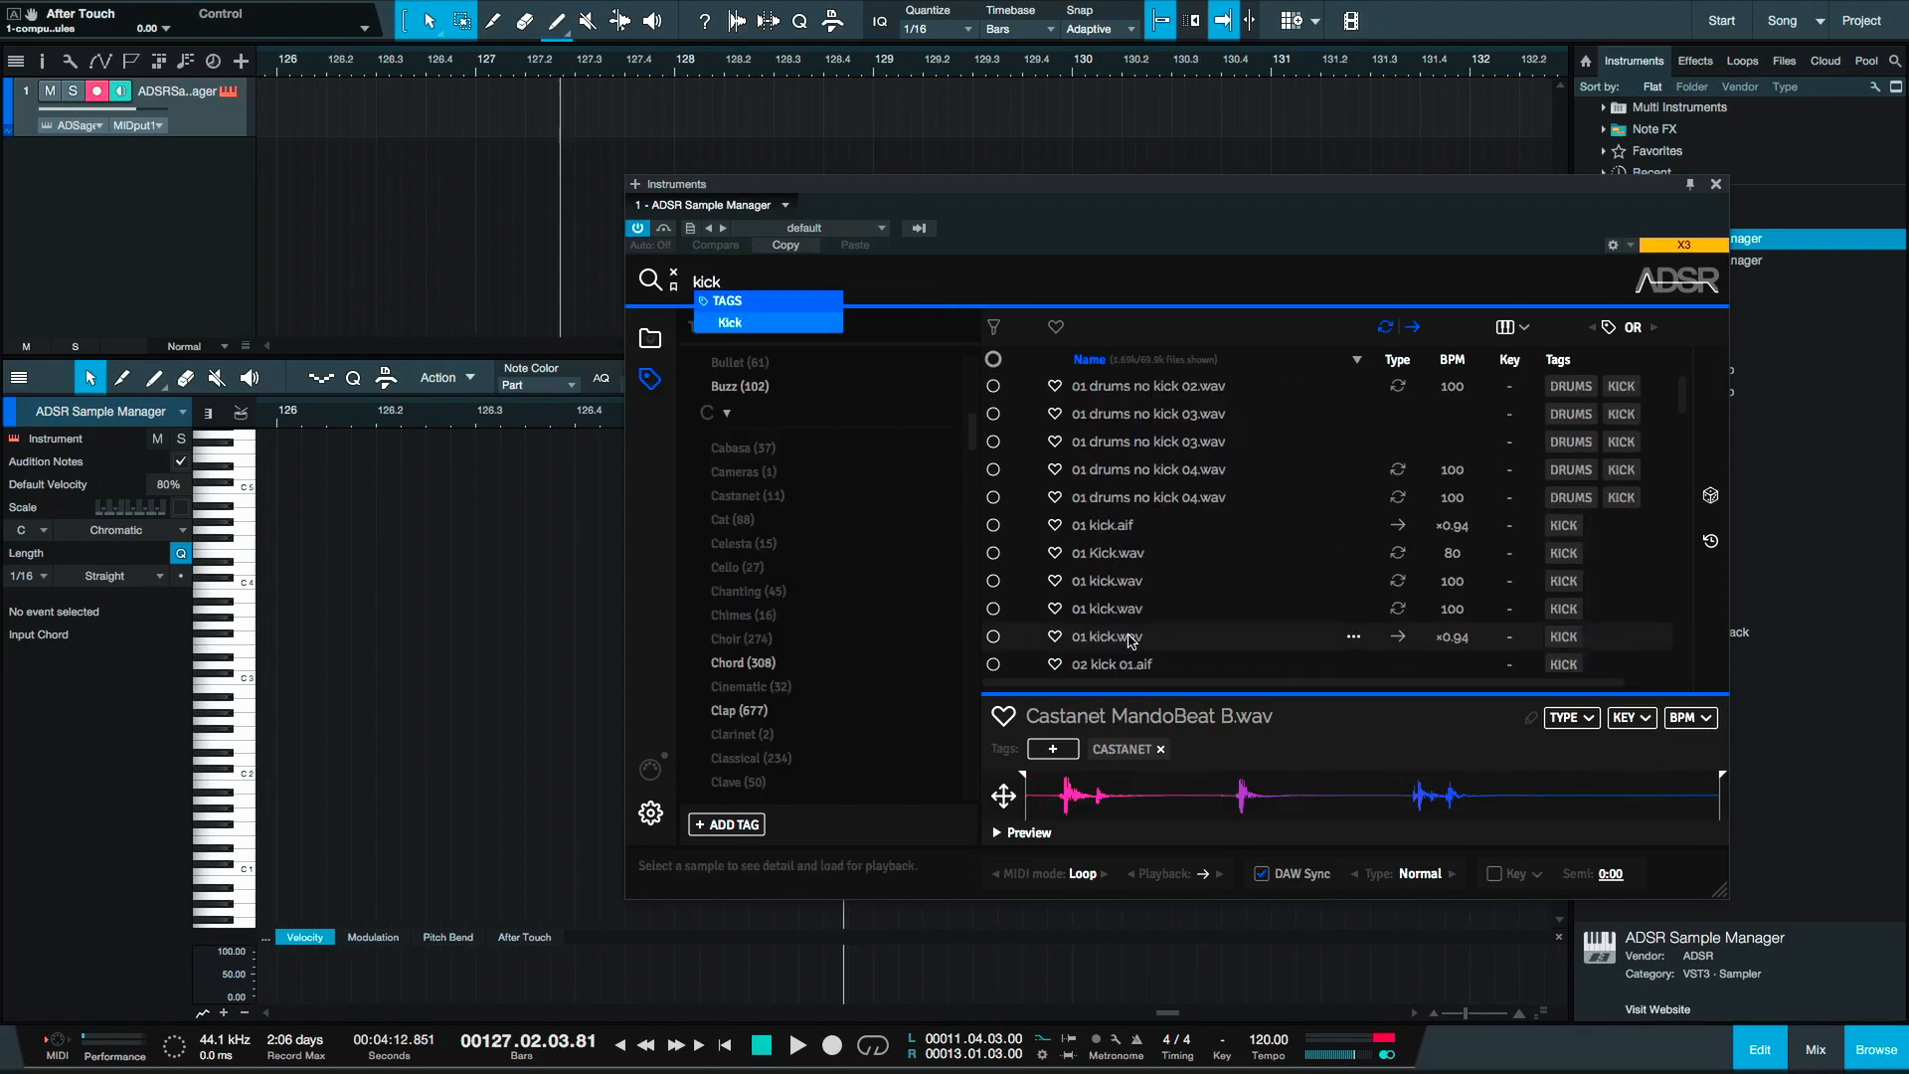
Load 01 kick.wav from the kick results, mark it as a favourite and clear the search.
{"action": "left_click", "coordinate": [1130, 638]}
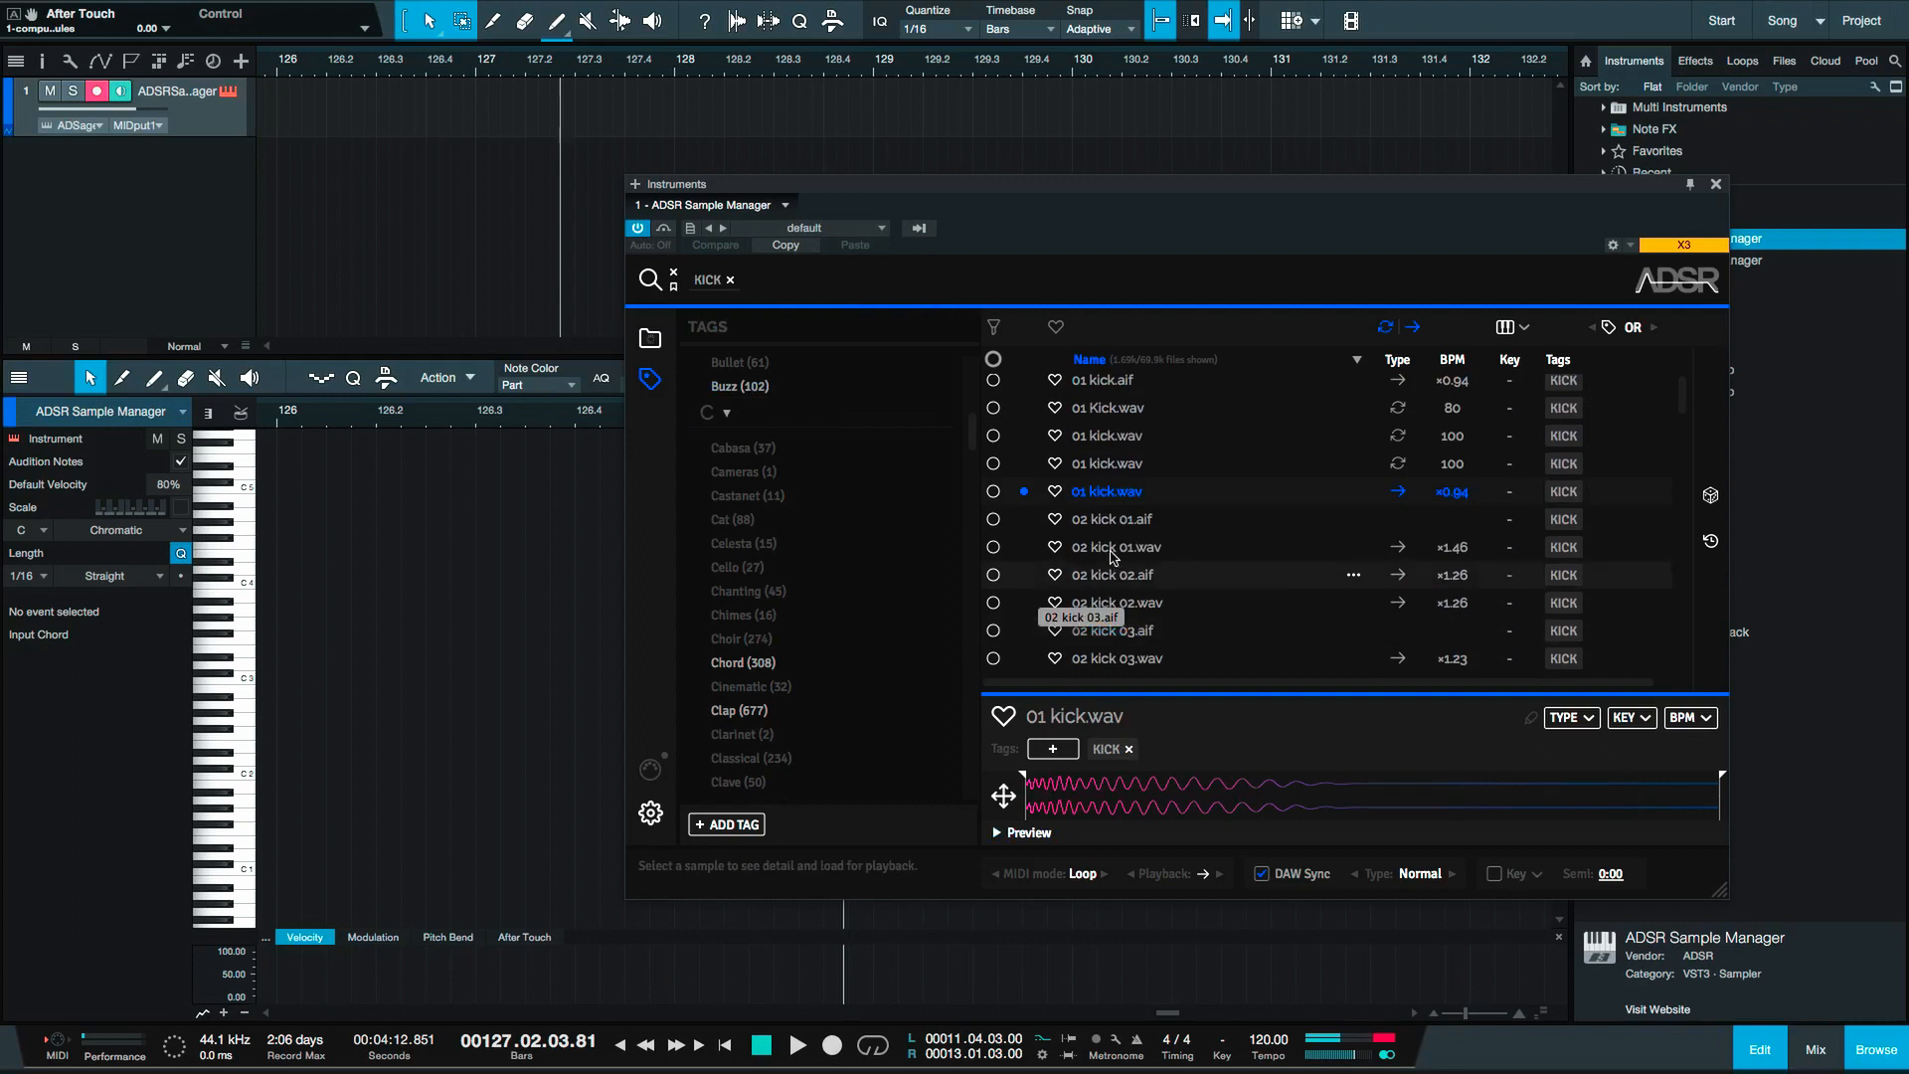
{"action": "left_click", "coordinate": [1054, 491]}
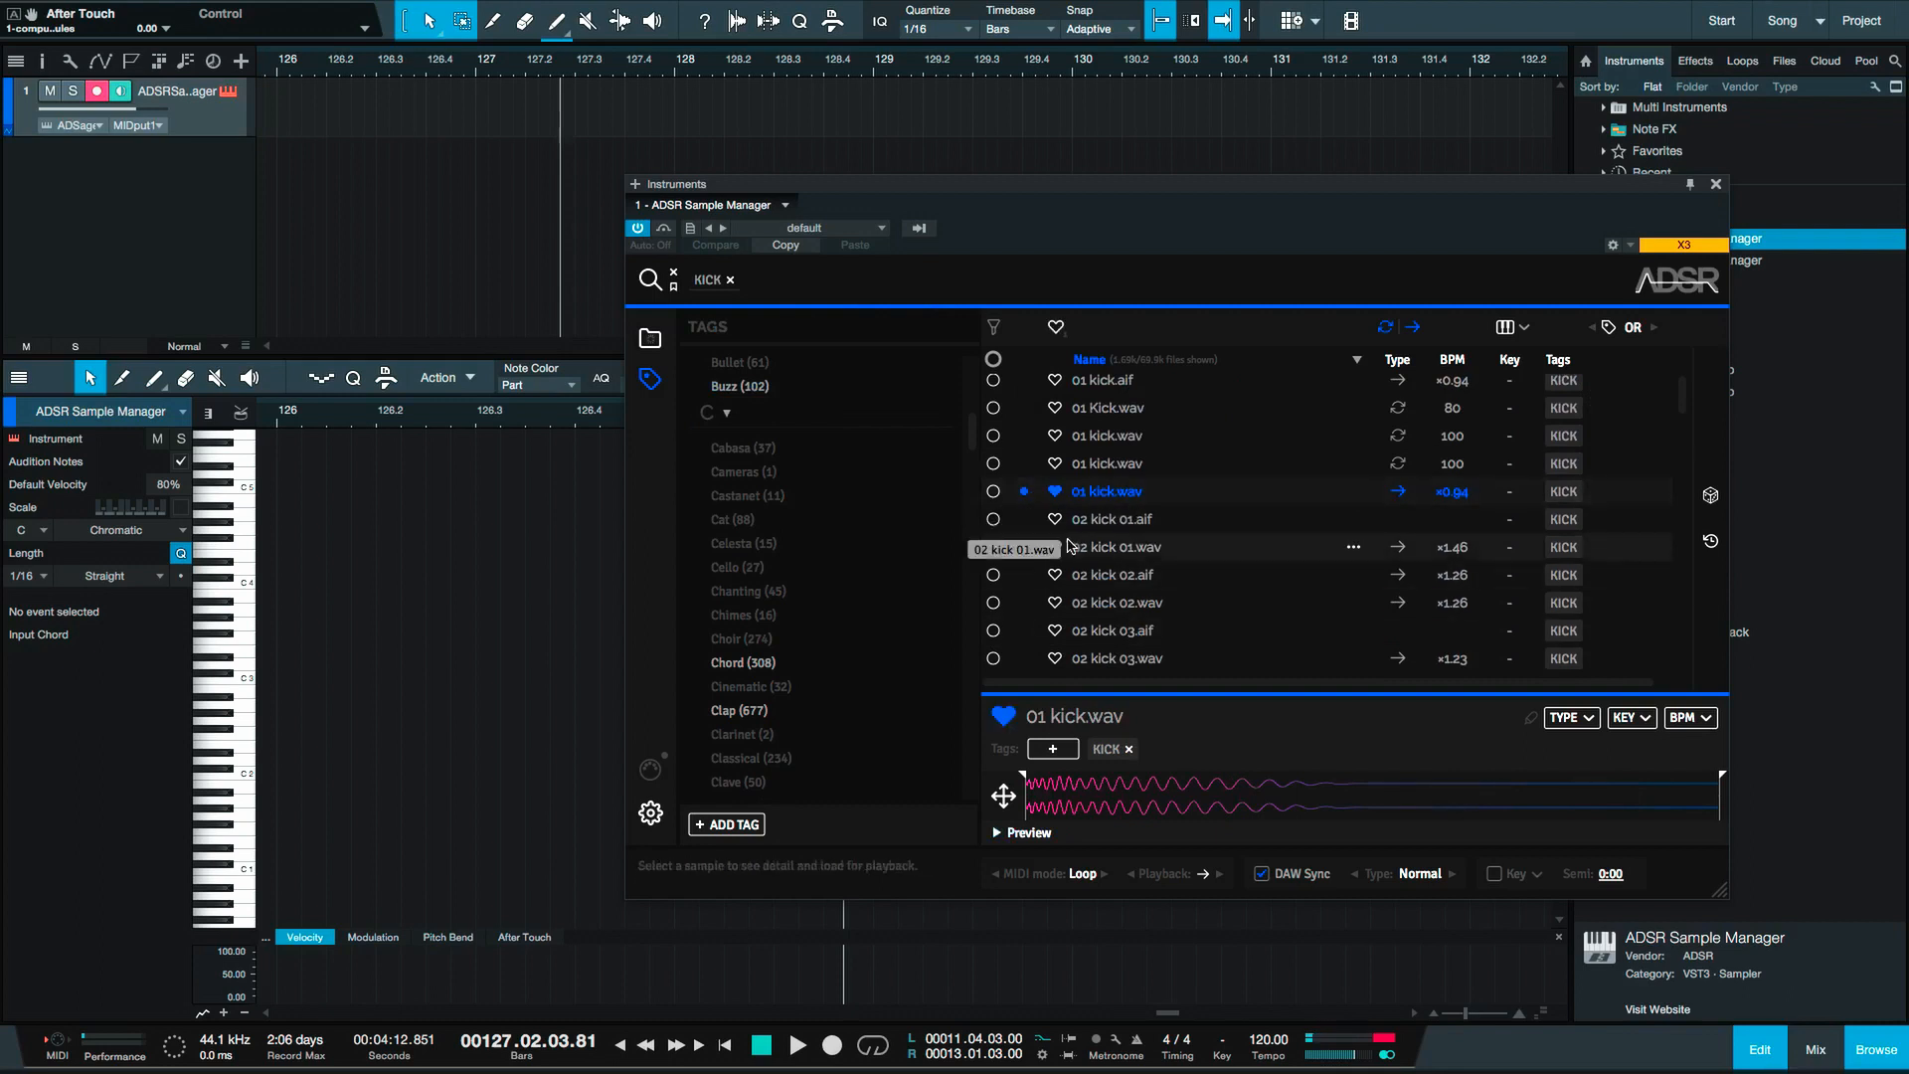
{"action": "left_click", "coordinate": [775, 273]}
{"action": "key", "text": "BackSpace"}
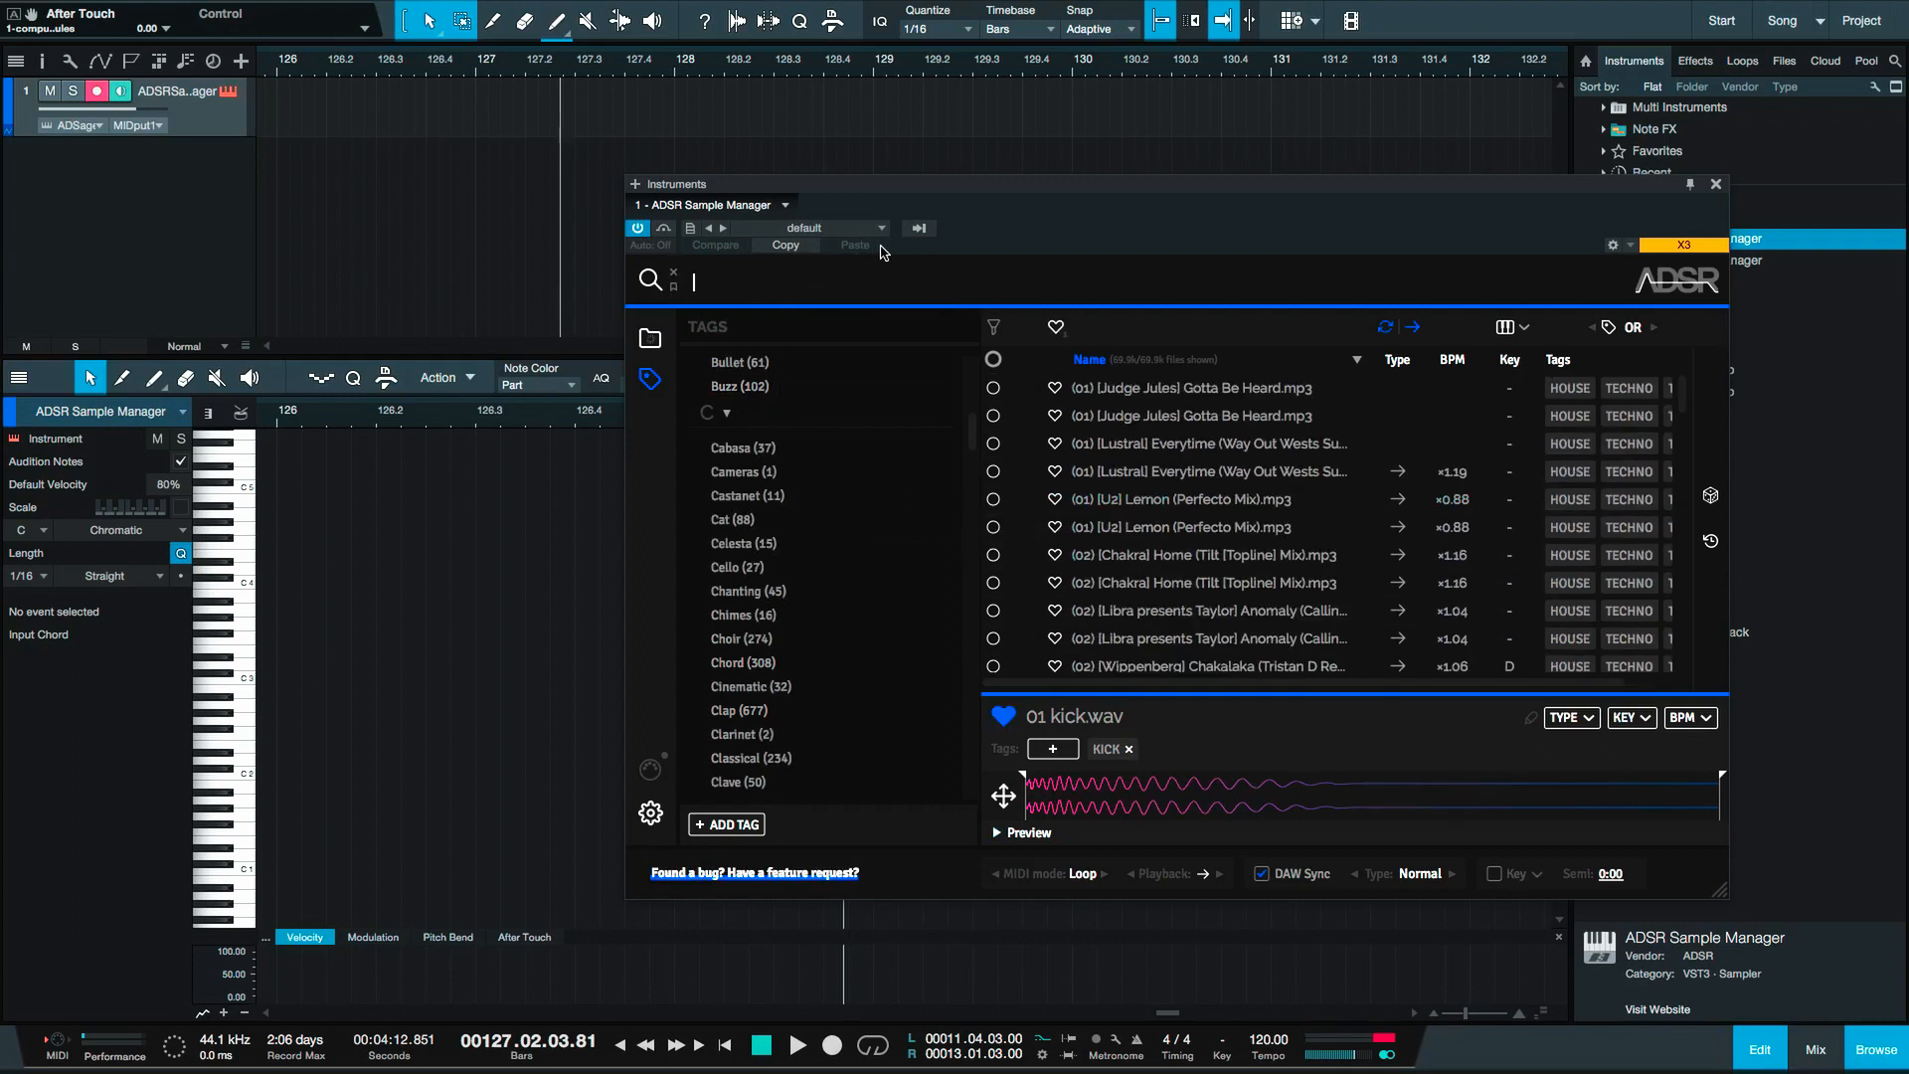
Search for snare and cabasa samples, marking 02 snare 01.aif and Cabasa.WAV as favourites.
{"action": "type", "text": "snare"}
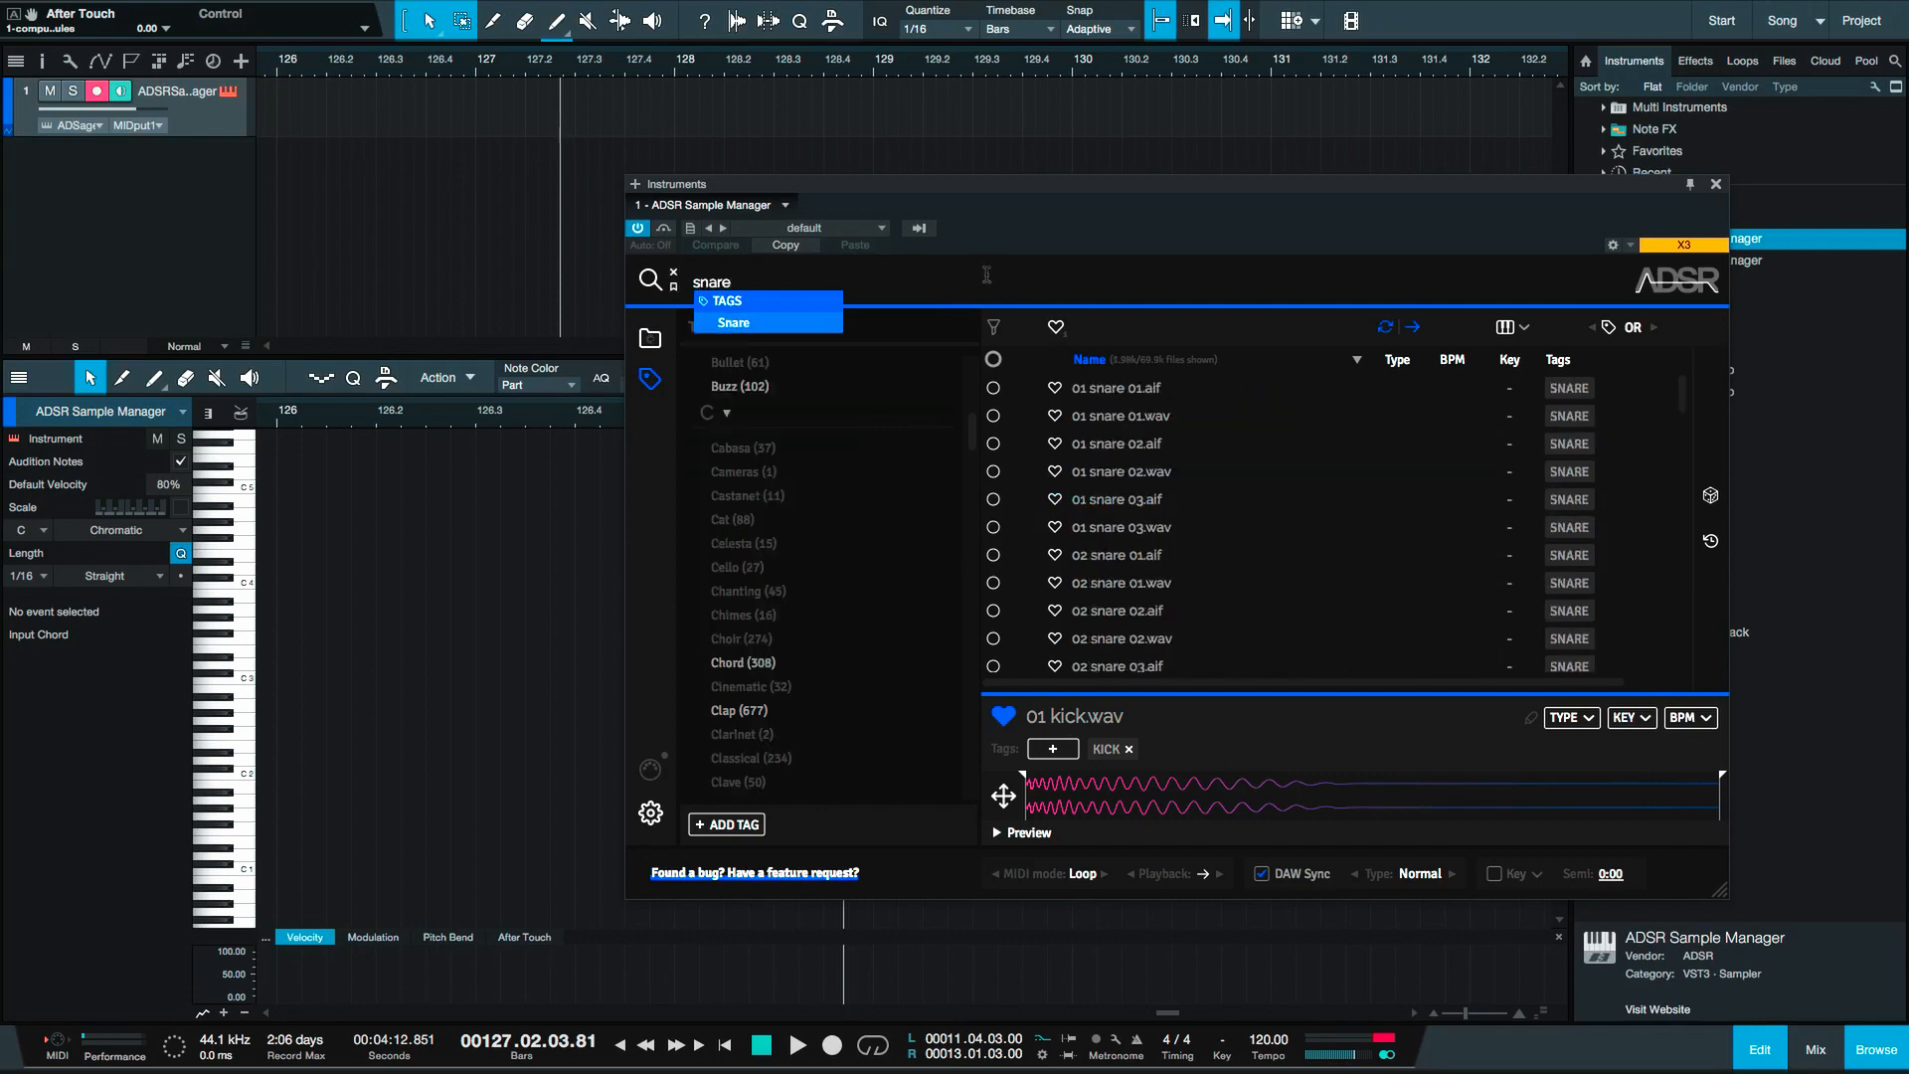
{"action": "key", "text": "Return"}
{"action": "type", "text": "cabasa"}
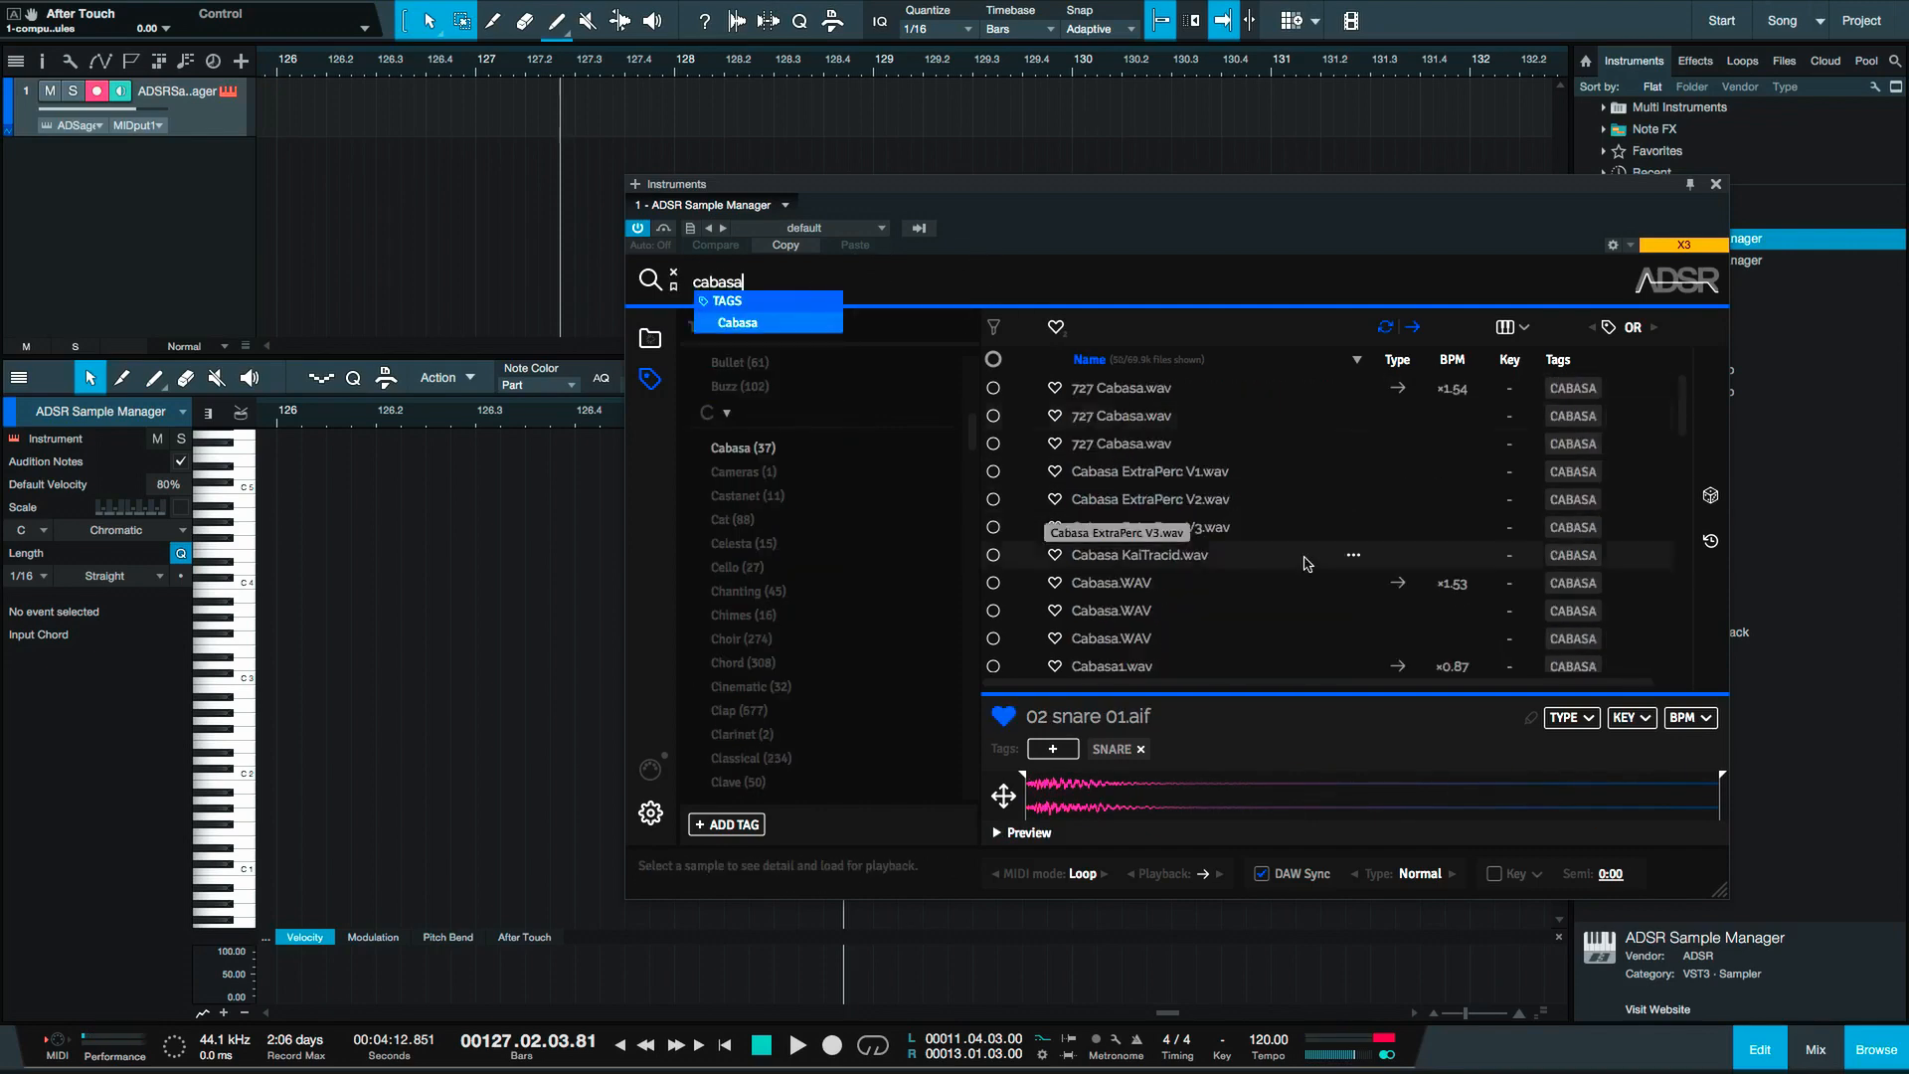
{"action": "left_click", "coordinate": [1193, 587]}
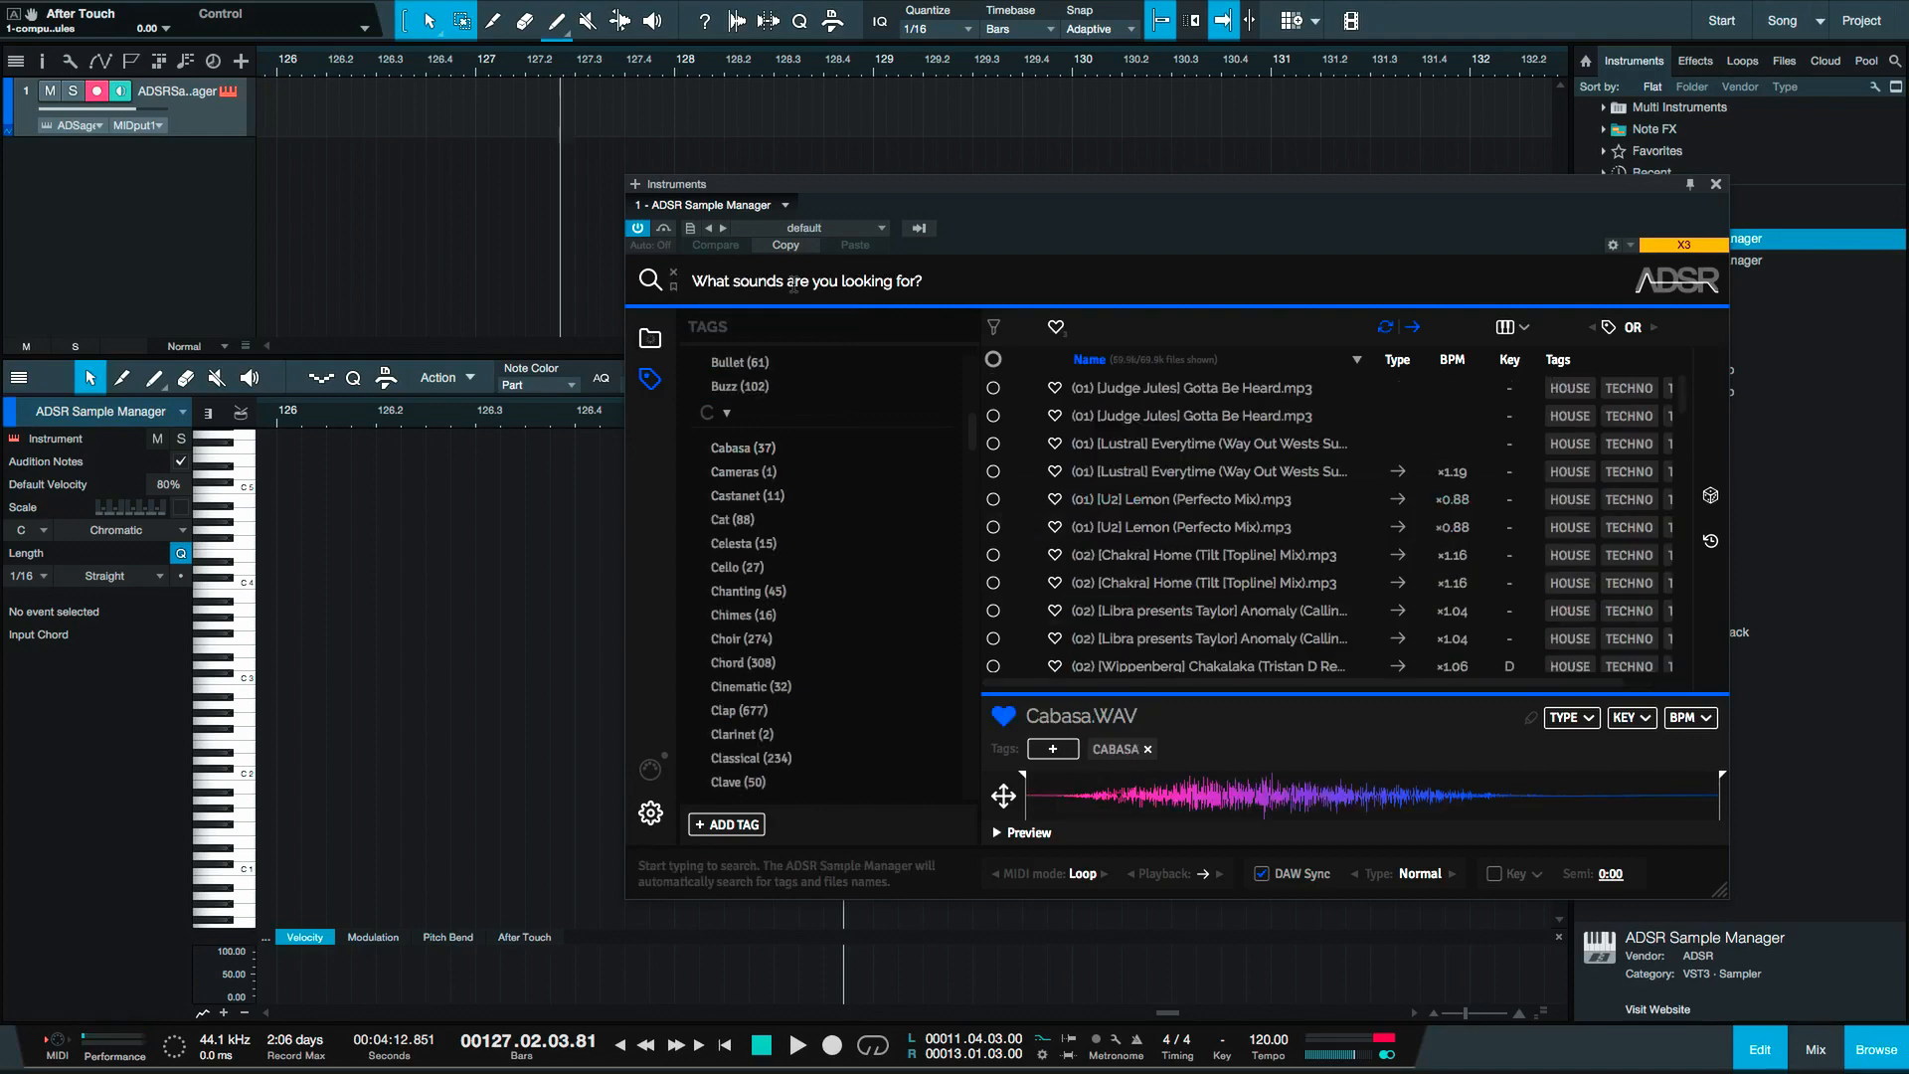
Search for strings samples and mark 02 strings.wav as a favourite.
{"action": "left_click", "coordinate": [793, 284]}
{"action": "type", "text": "stri"}
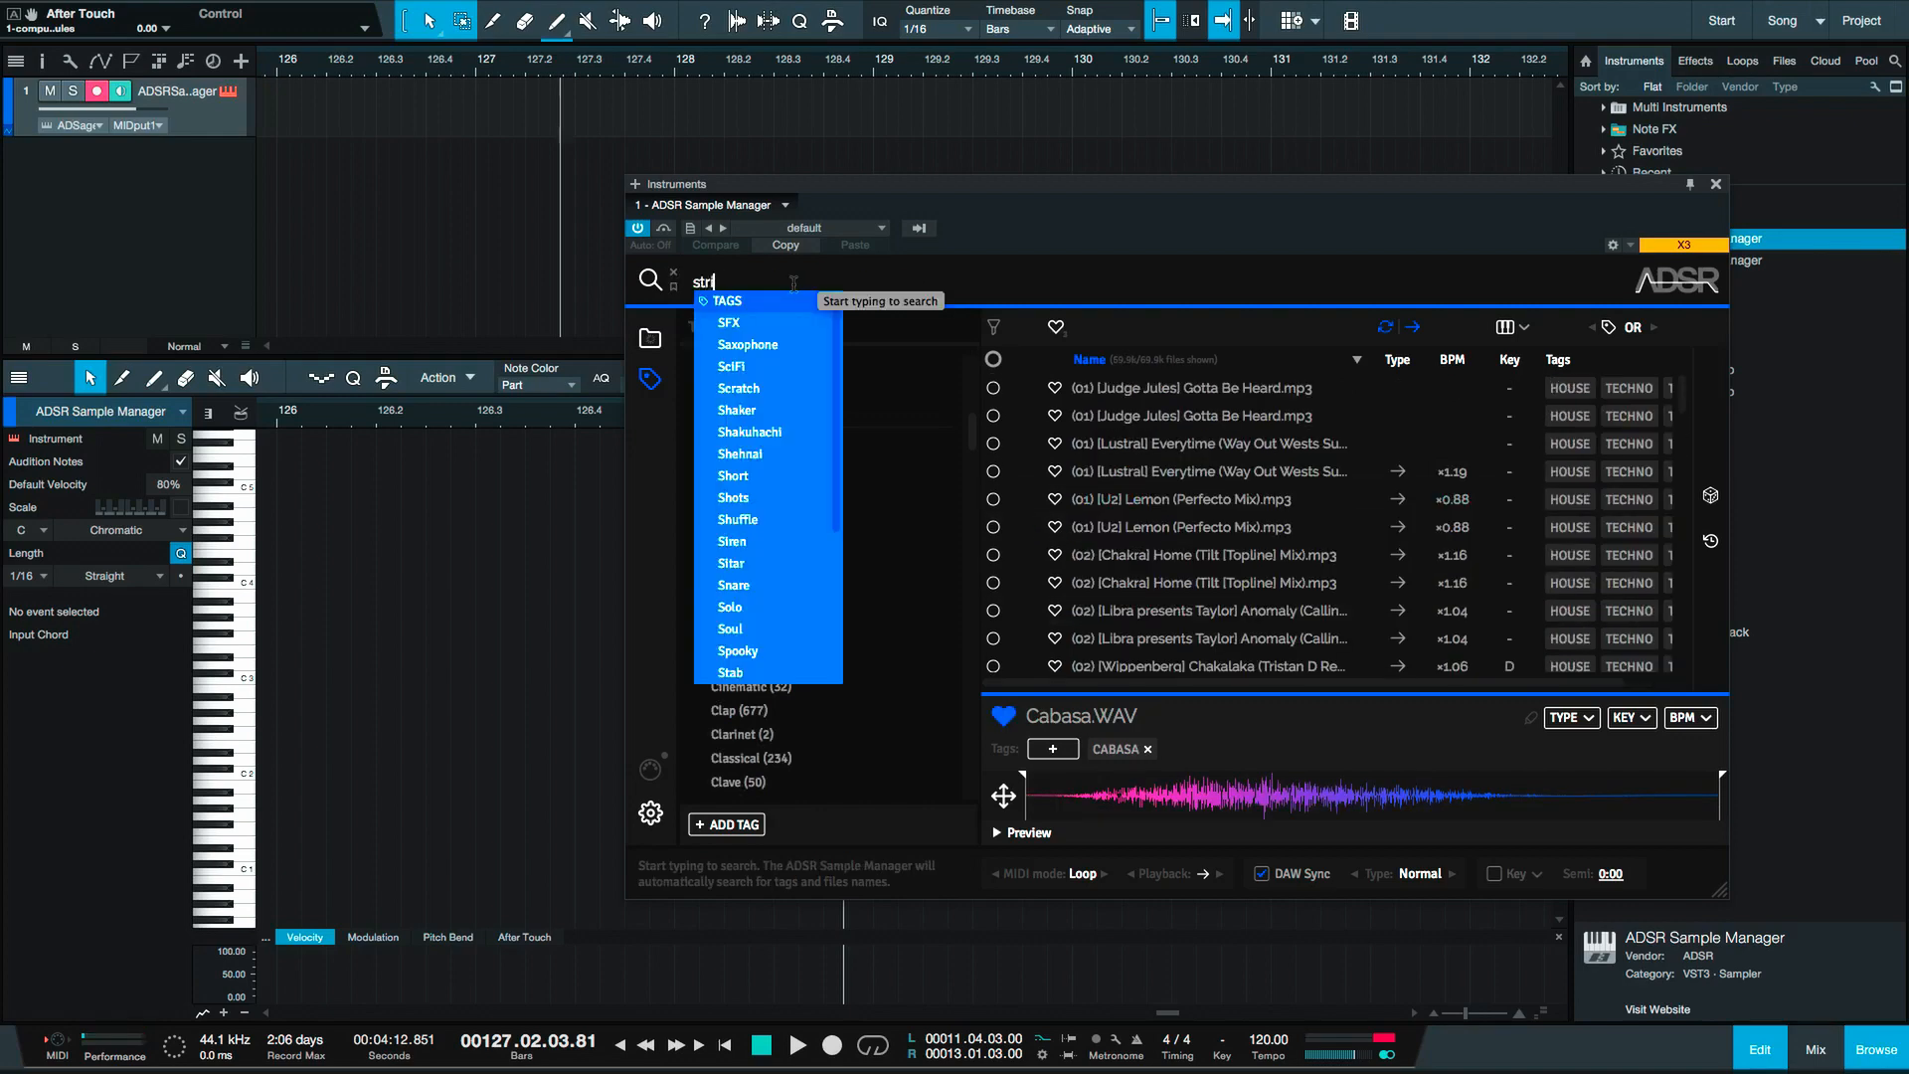
{"action": "type", "text": "ngs"}
{"action": "left_click", "coordinate": [1208, 534]}
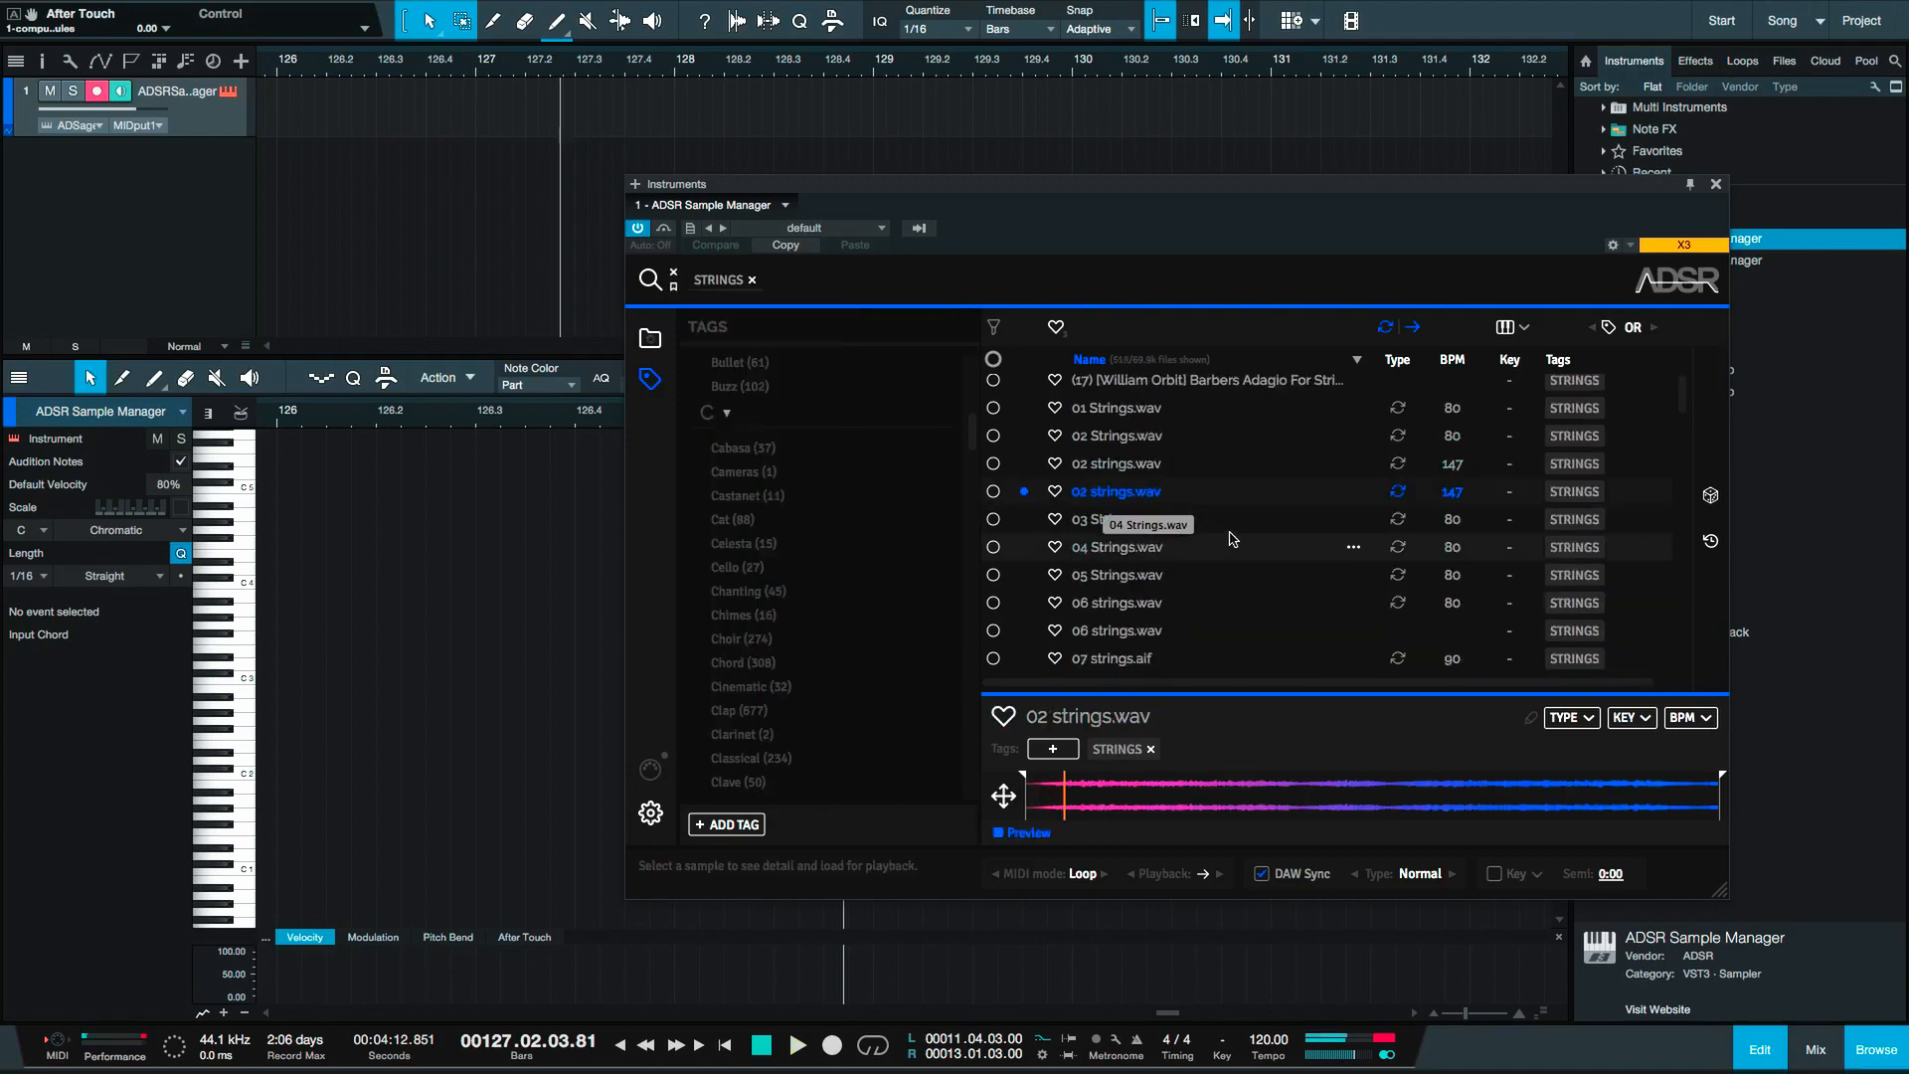
{"action": "left_click", "coordinate": [1055, 491]}
List only the favourite samples and add the tag aaa to all four files.
{"action": "left_click", "coordinate": [1056, 328]}
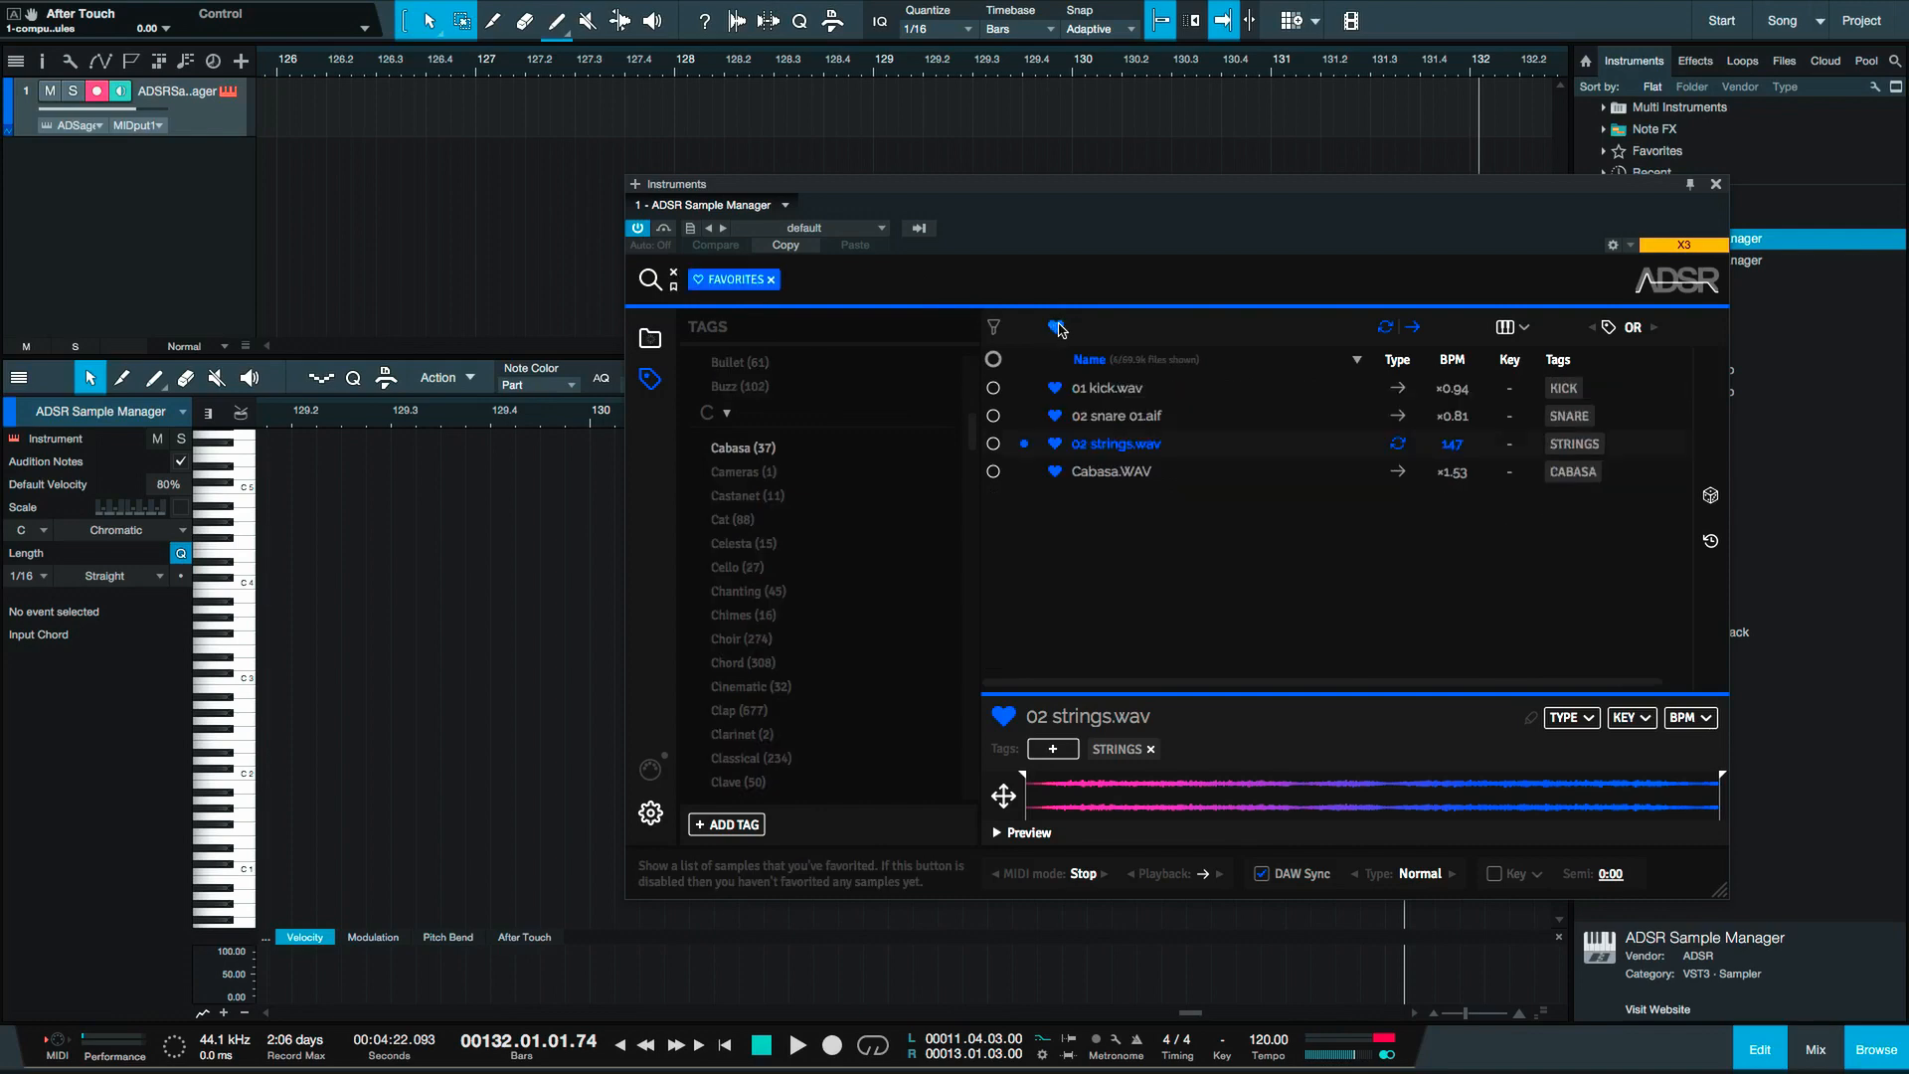
{"action": "left_click", "coordinate": [1098, 473]}
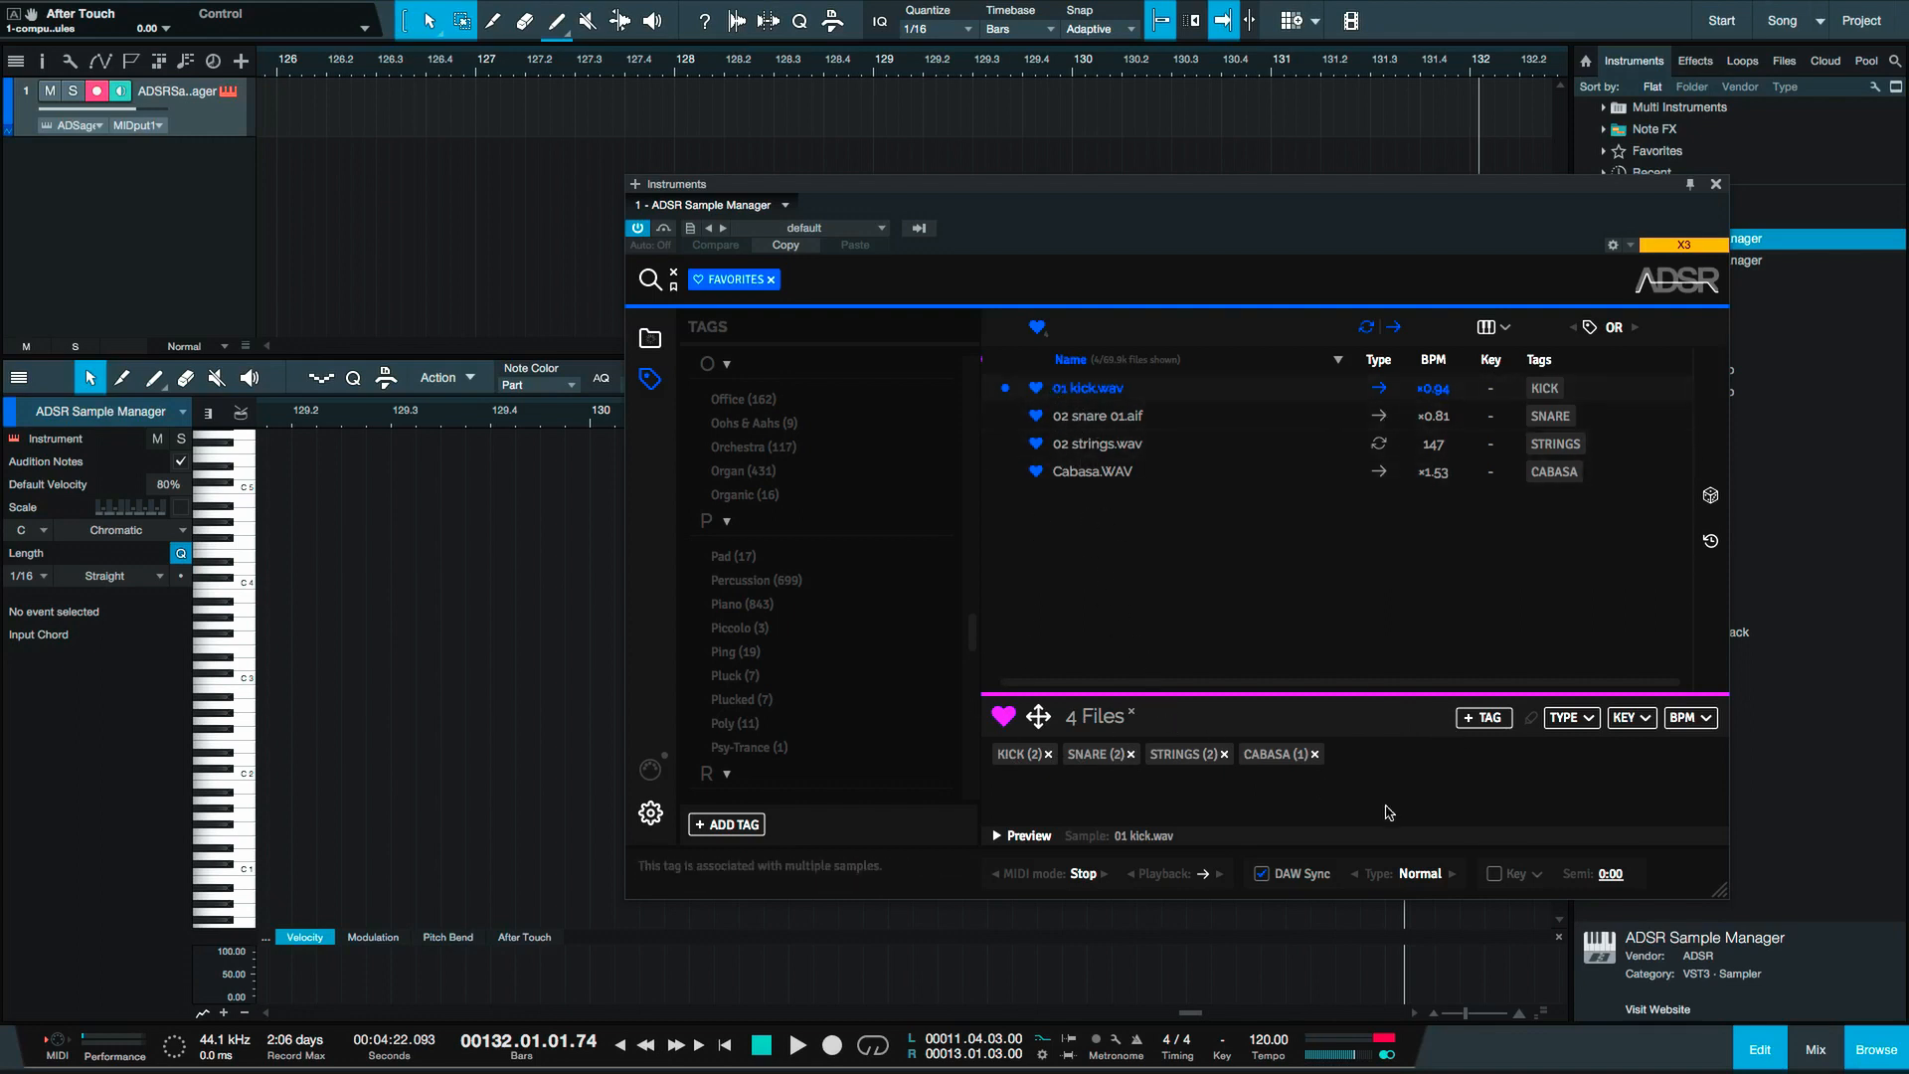
{"action": "left_click", "coordinate": [1505, 722]}
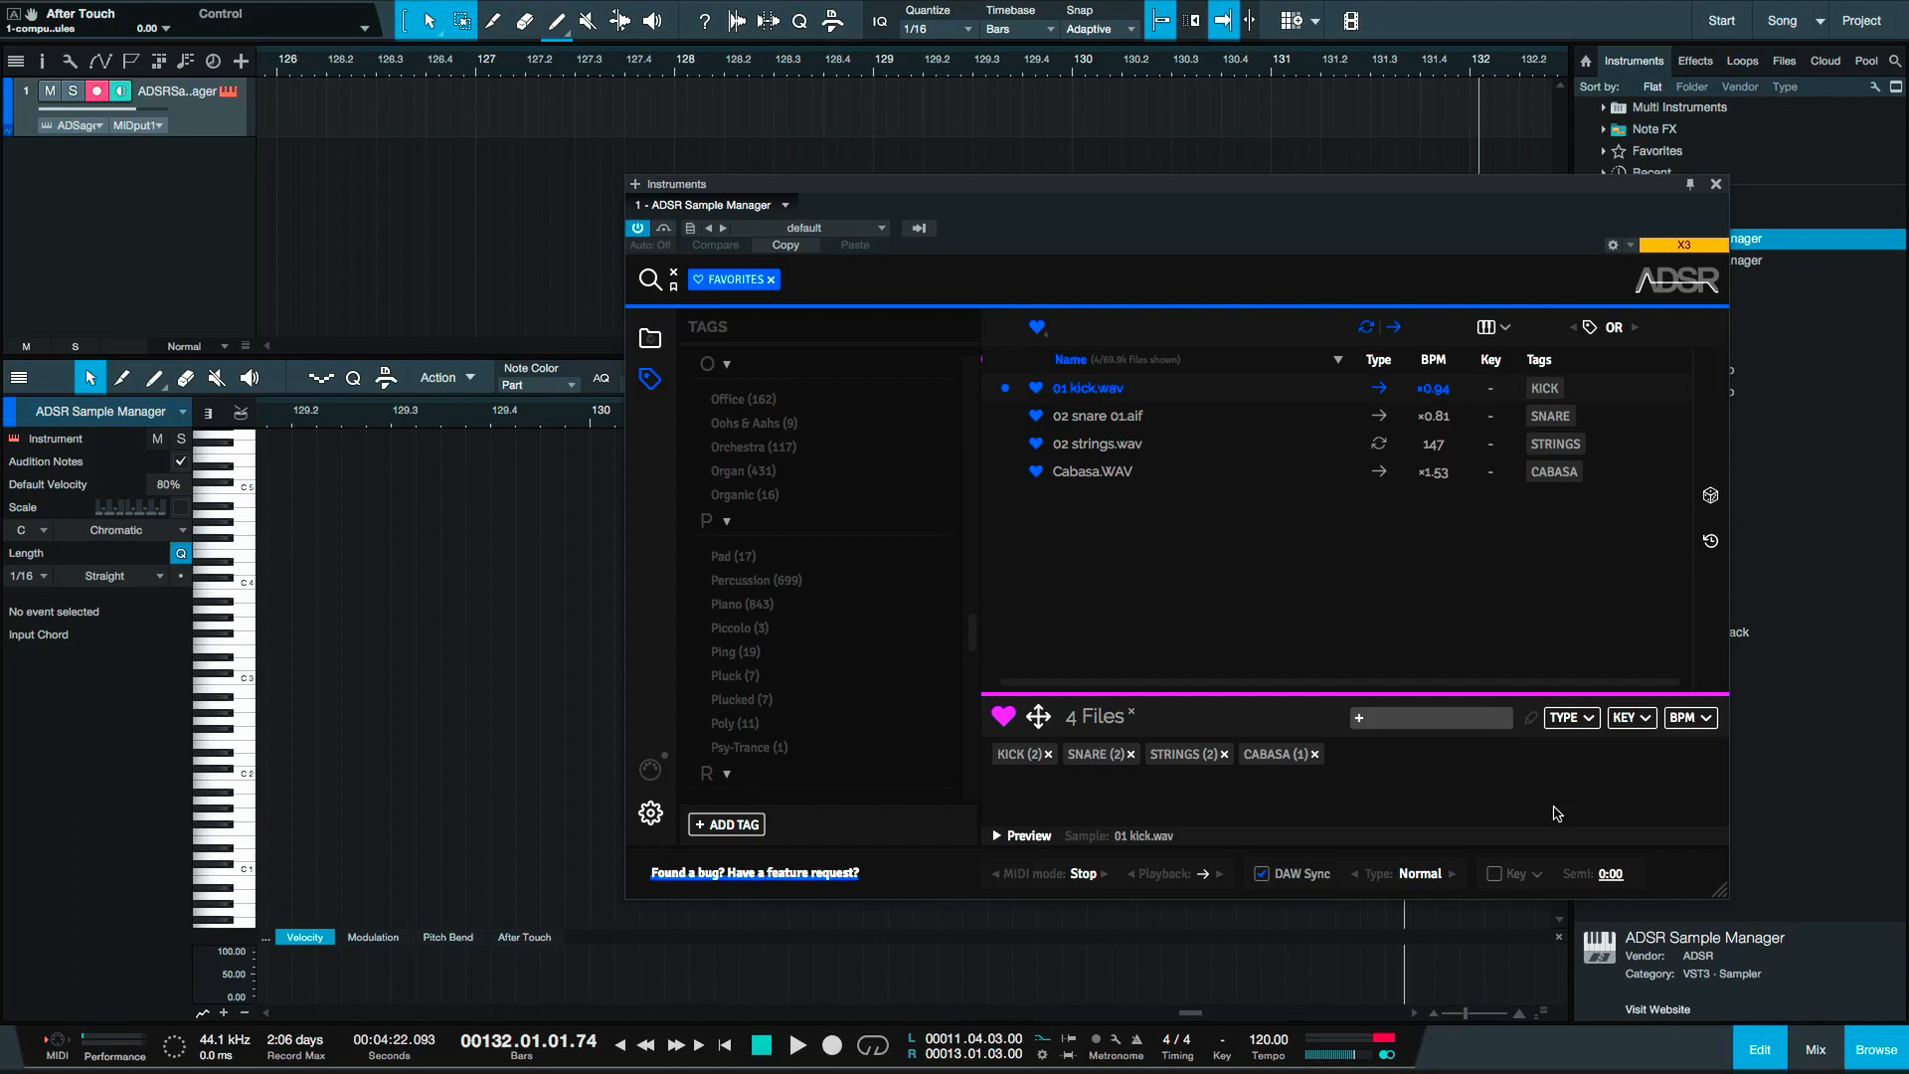
{"action": "type", "text": "aaa"}
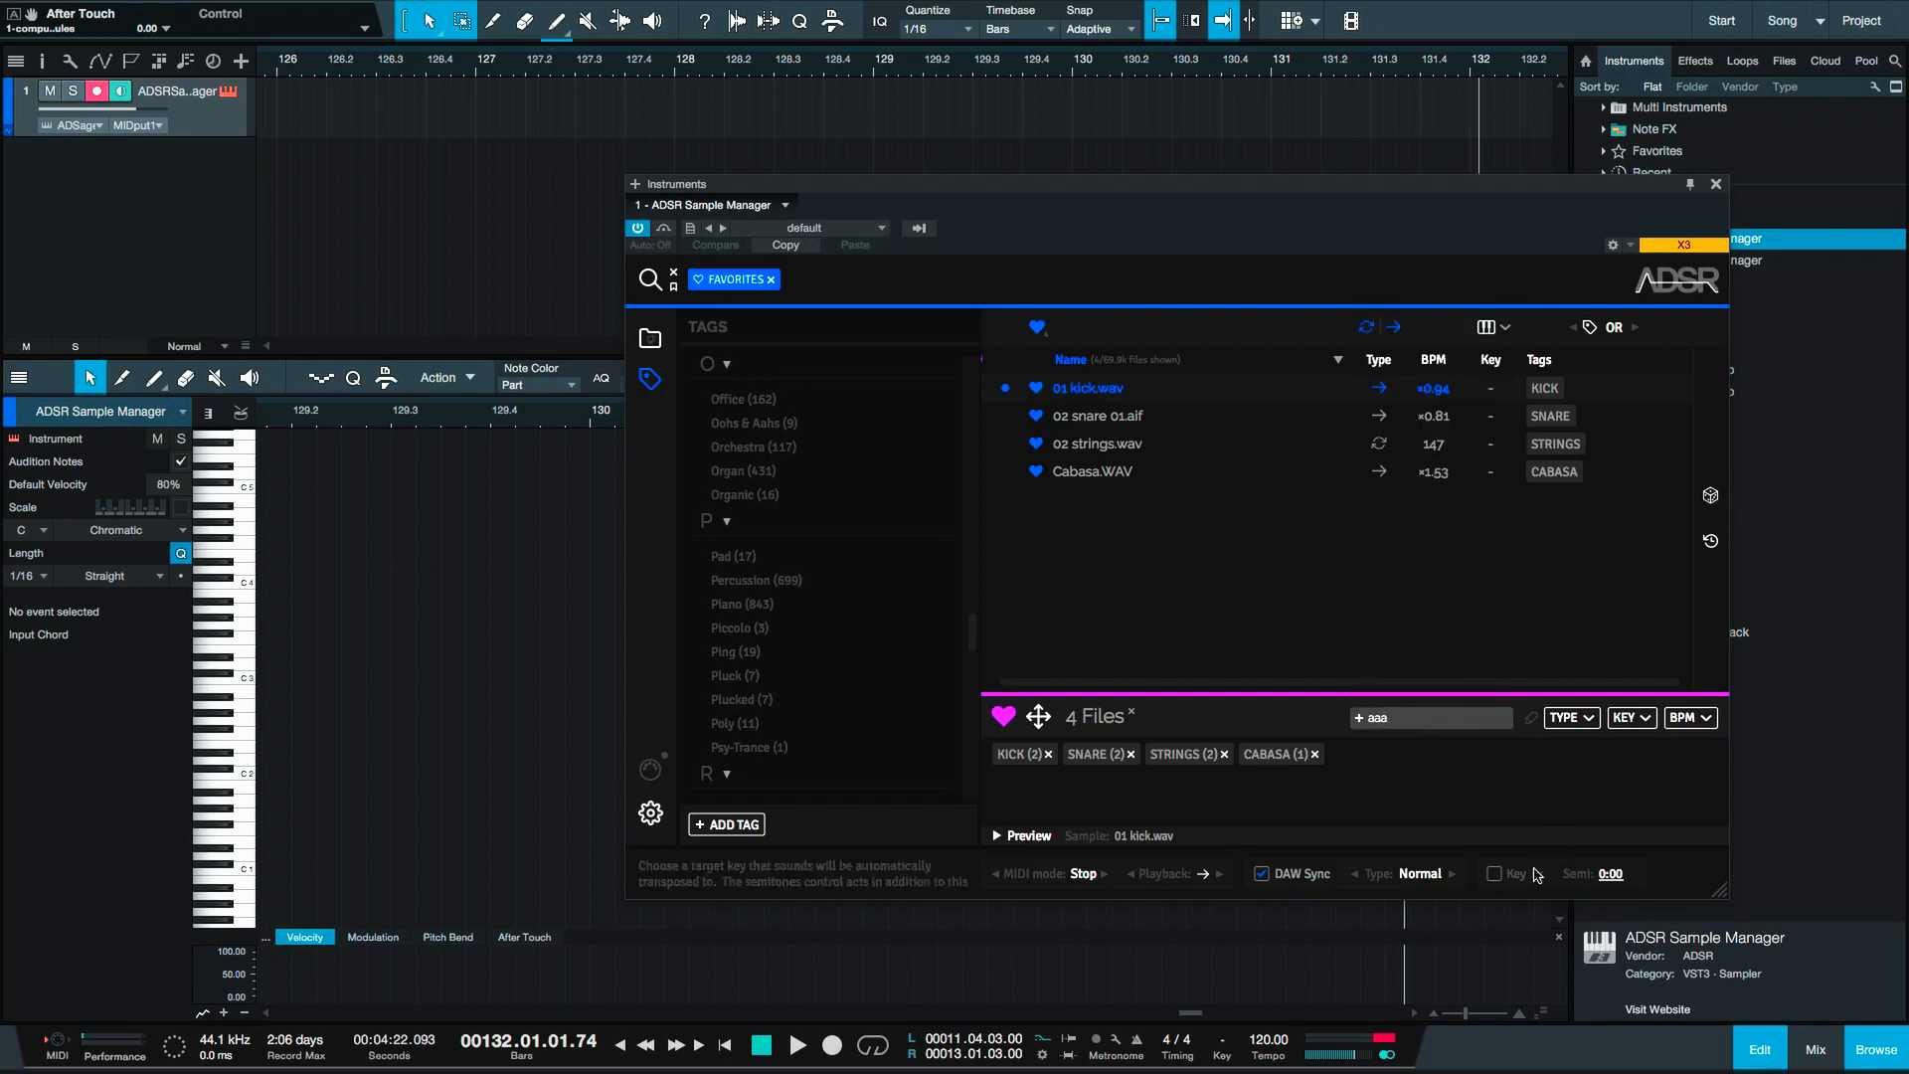
{"action": "left_click_drag", "start_coordinate": [1411, 720], "coordinate": [1301, 712]}
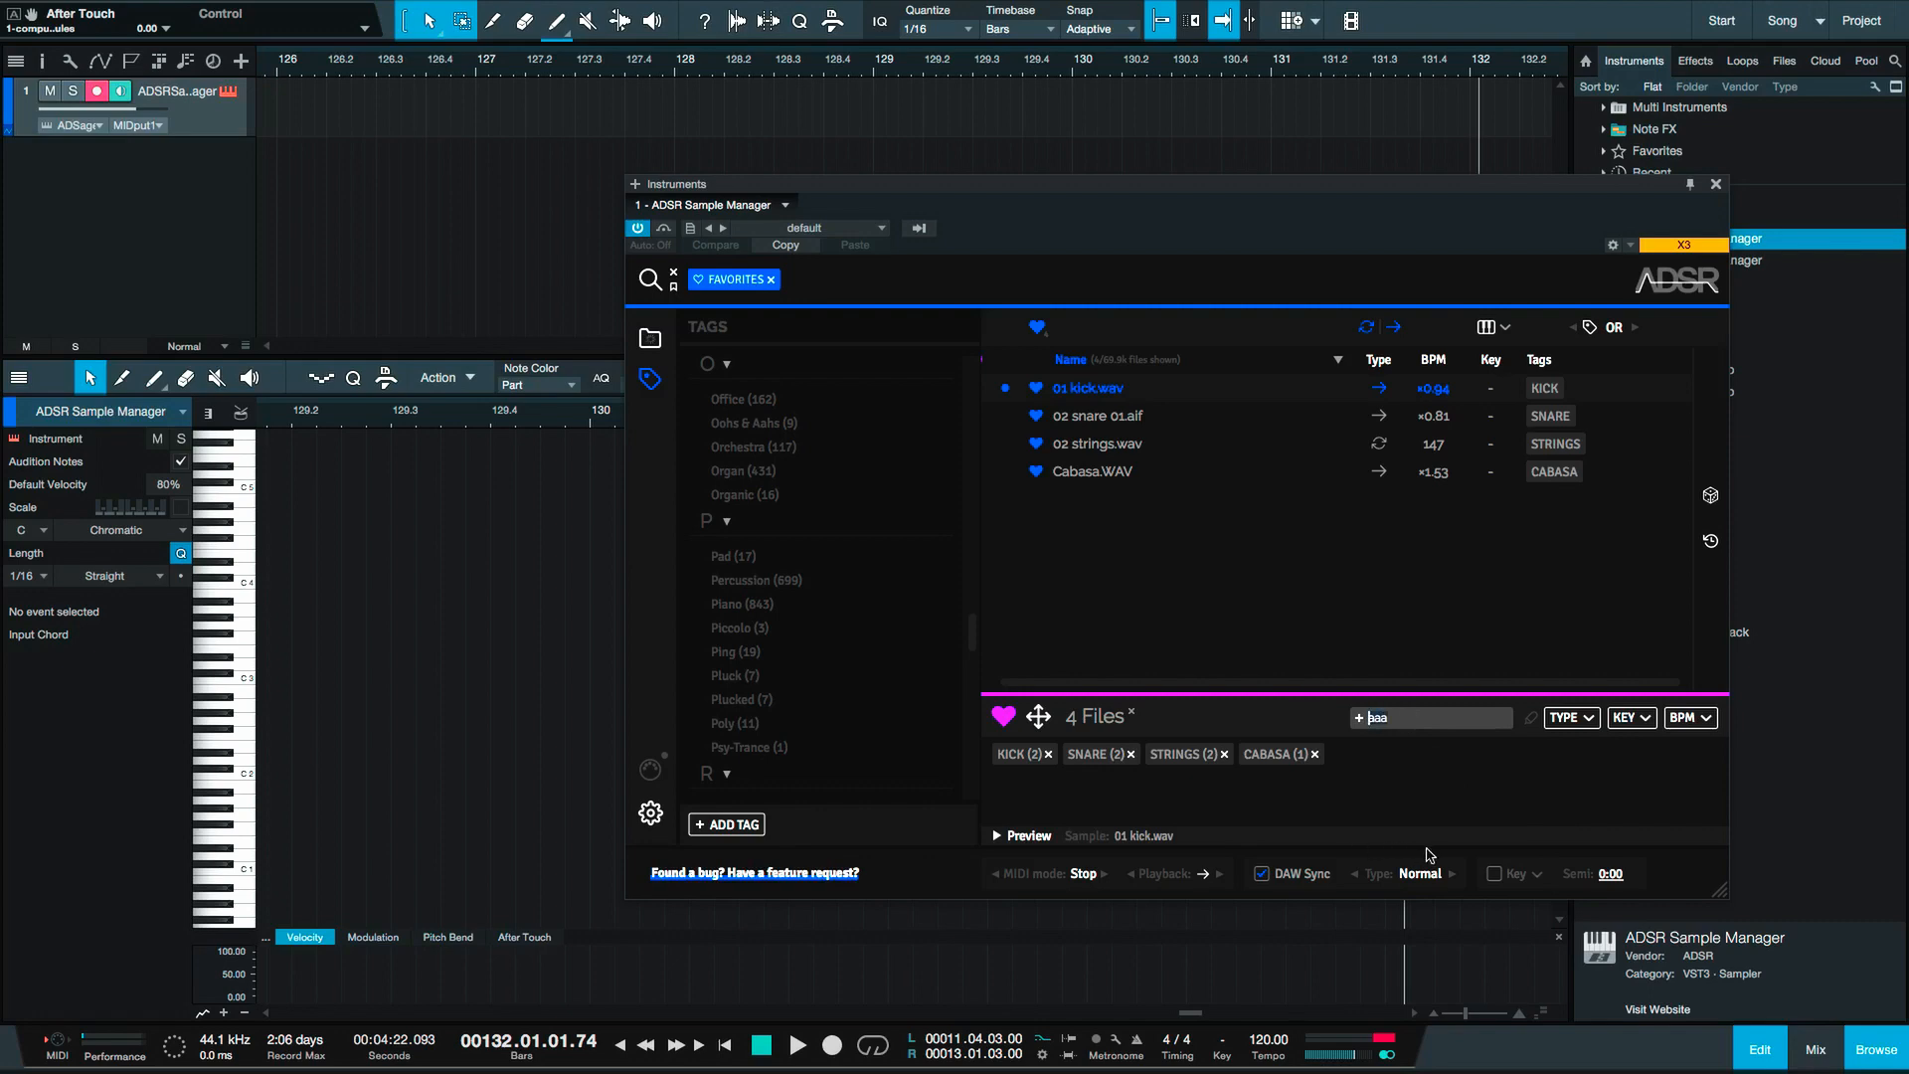
{"action": "type", "text": "aaa"}
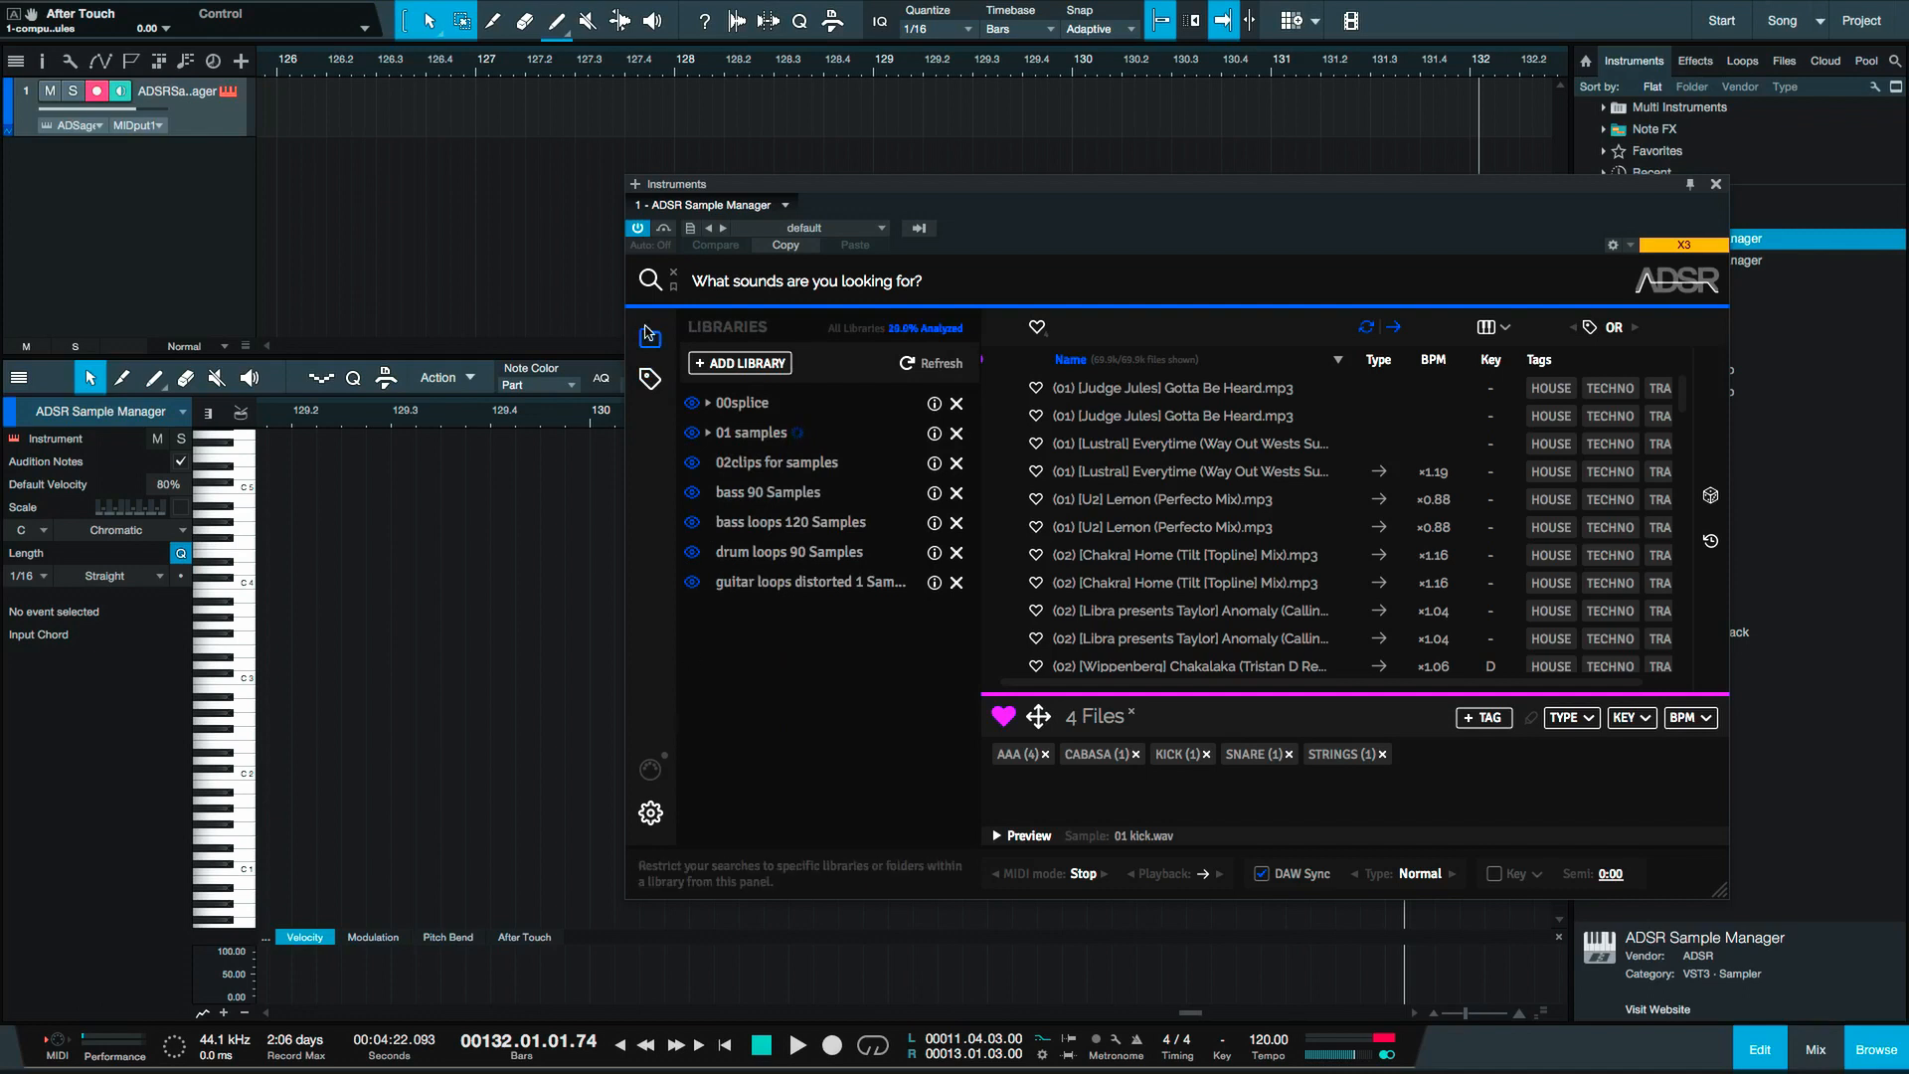
Show the tags list and filter the samples by the aaa tag.
{"action": "left_click", "coordinate": [650, 379]}
{"action": "left_click", "coordinate": [724, 399]}
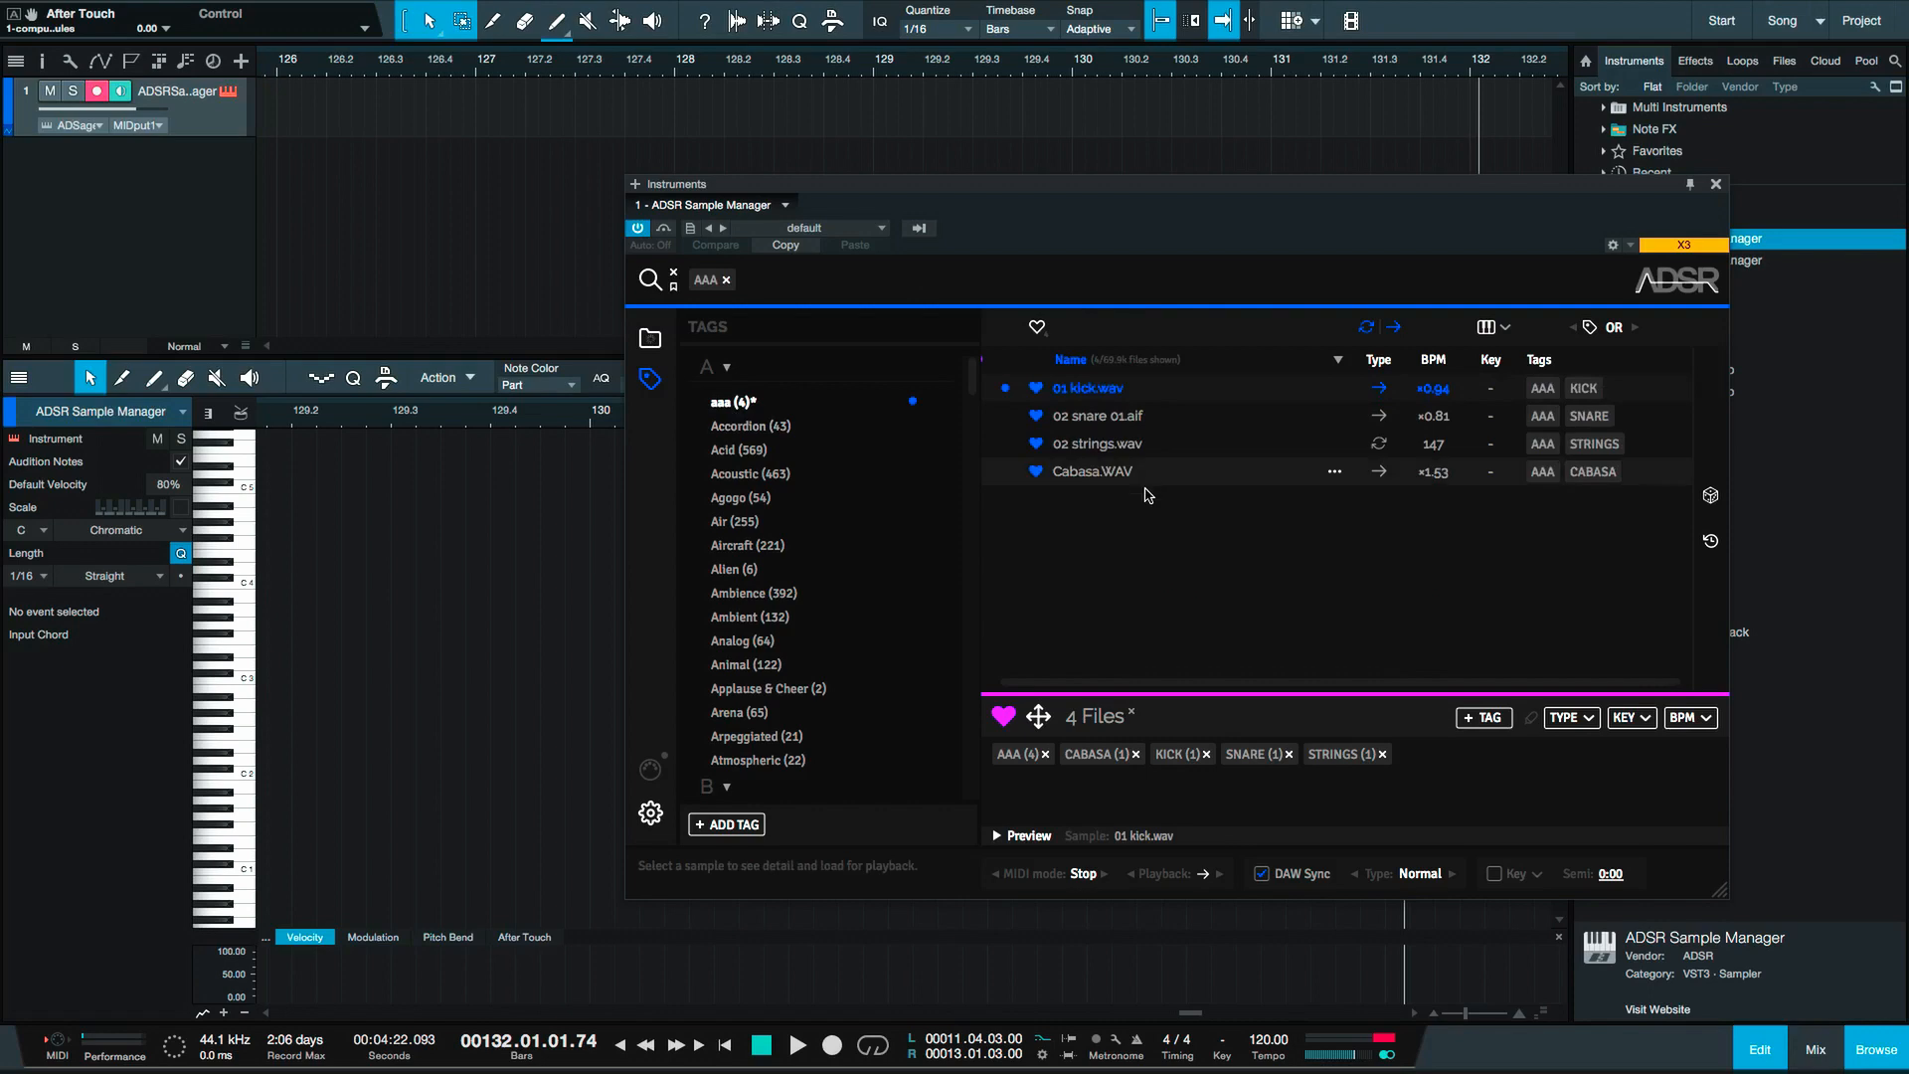
{"action": "left_click", "coordinate": [848, 429]}
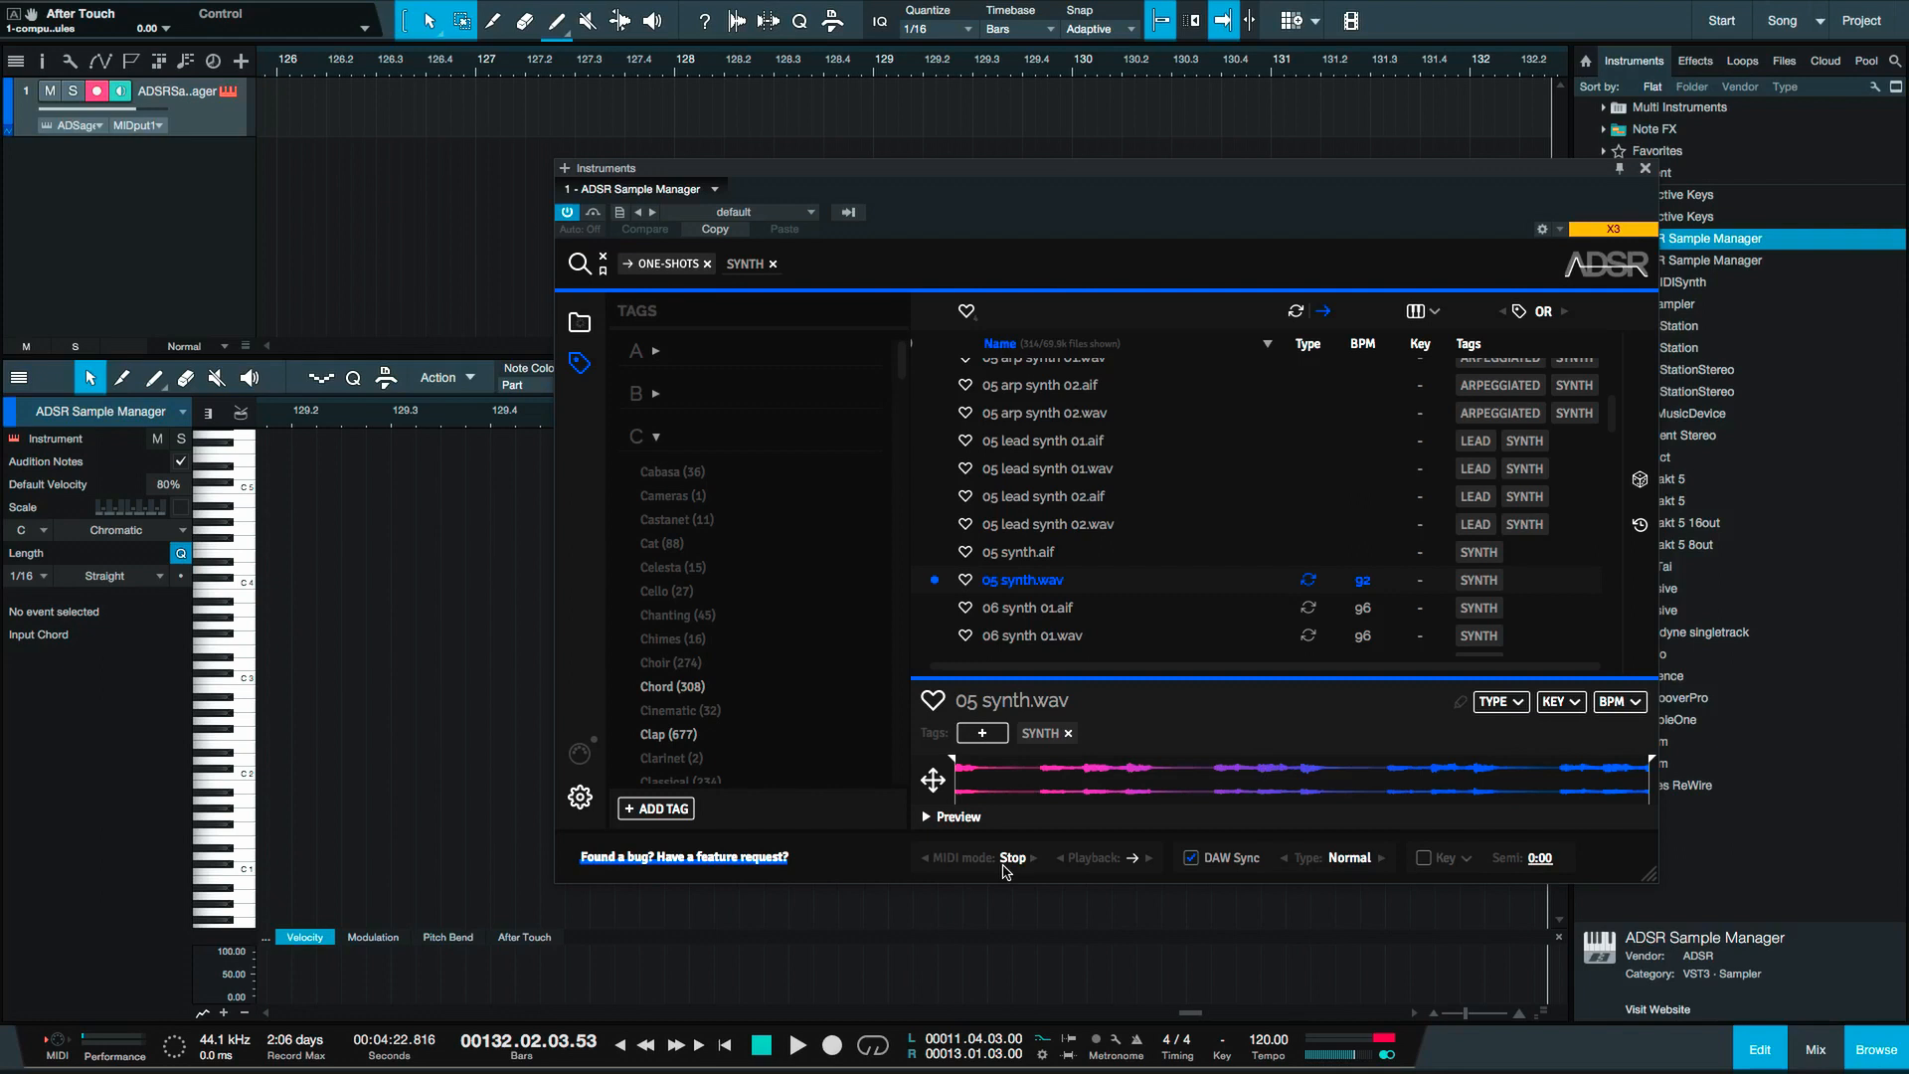
Set the MIDI mode of 05 synth.wav to Loop and change its playback direction to back-and-forth.
{"action": "left_click", "coordinate": [1014, 867]}
{"action": "left_click", "coordinate": [1034, 861]}
{"action": "left_click", "coordinate": [1029, 865]}
{"action": "left_click", "coordinate": [1133, 861]}
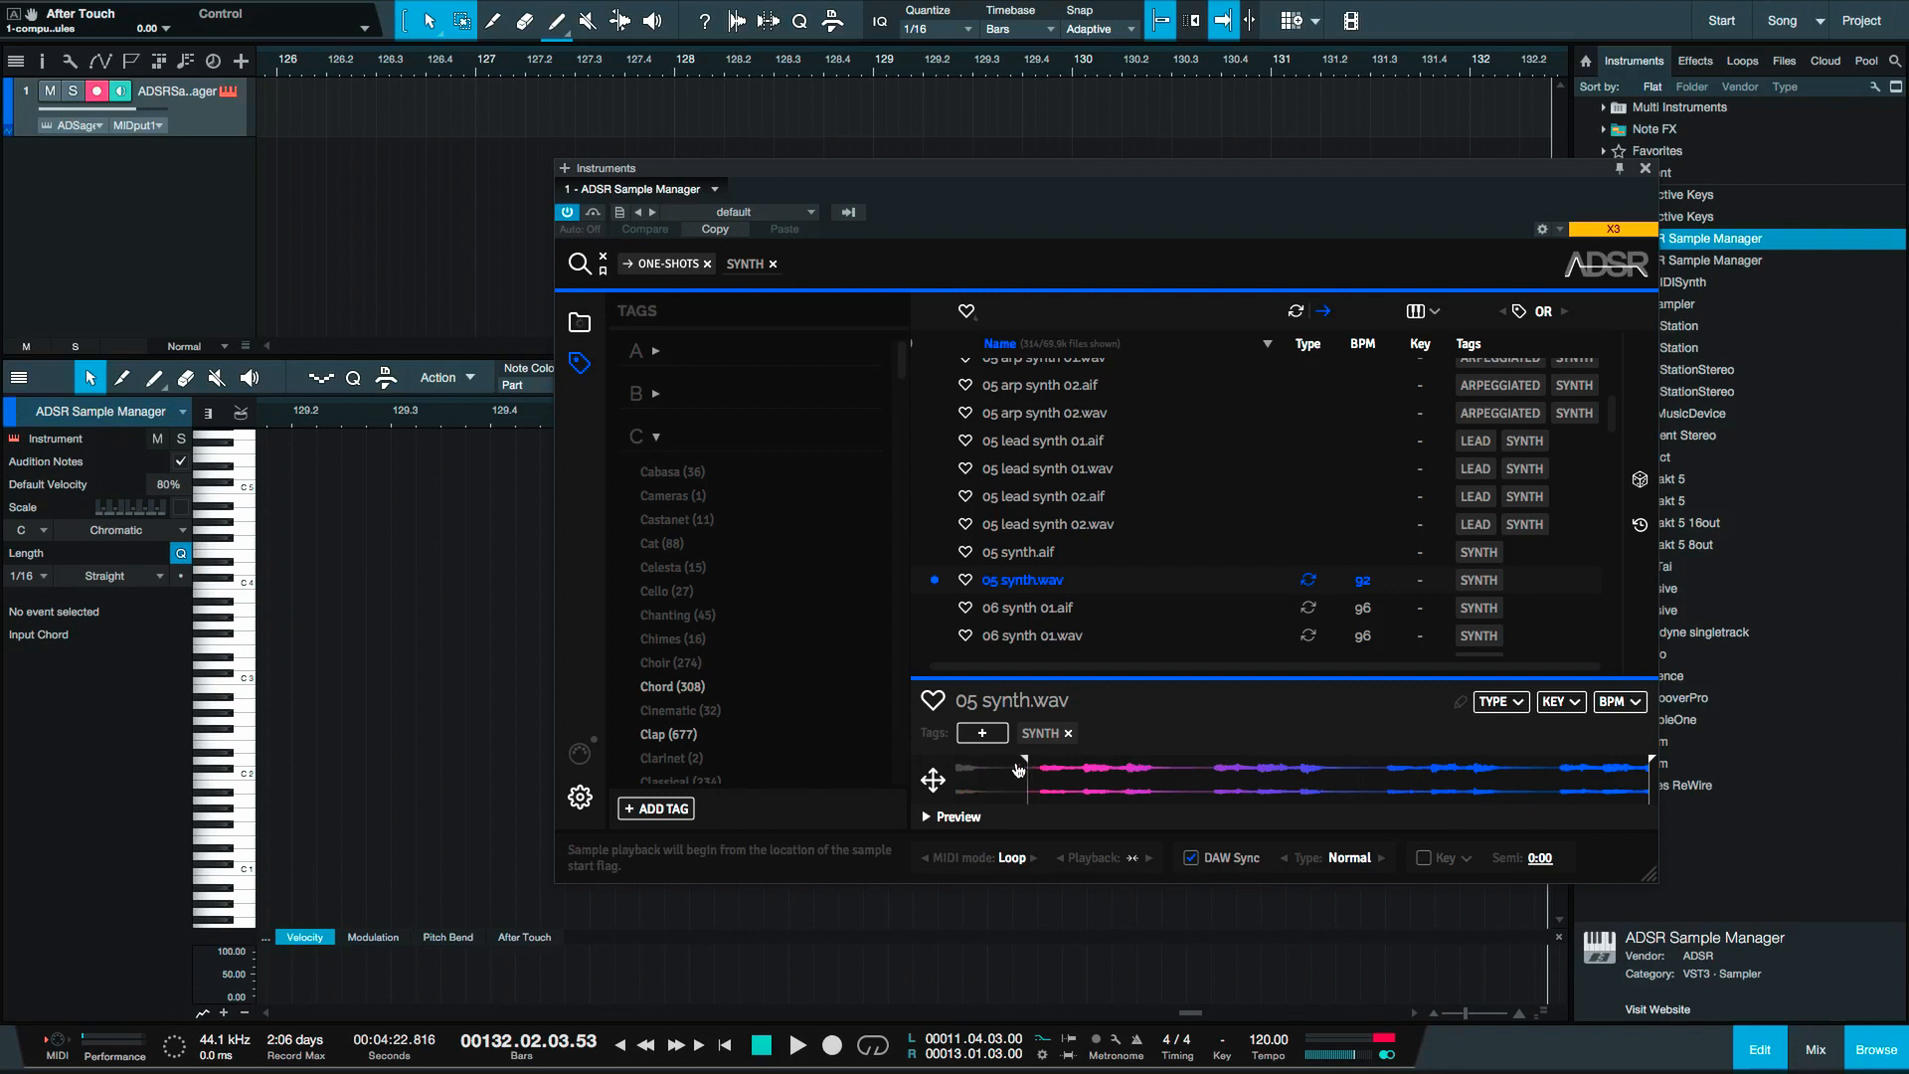
Return the start flag of 05 synth.wav to the beginning, try a very short loop, and restore the end flag to the sample's end.
{"action": "mouse_move", "coordinate": [1027, 763]}
{"action": "left_mouse_down"}
{"action": "mouse_move", "coordinate": [1295, 790]}
{"action": "mouse_move", "coordinate": [952, 784]}
{"action": "left_mouse_up"}
{"action": "left_click_drag", "start_coordinate": [1651, 785], "coordinate": [993, 770]}
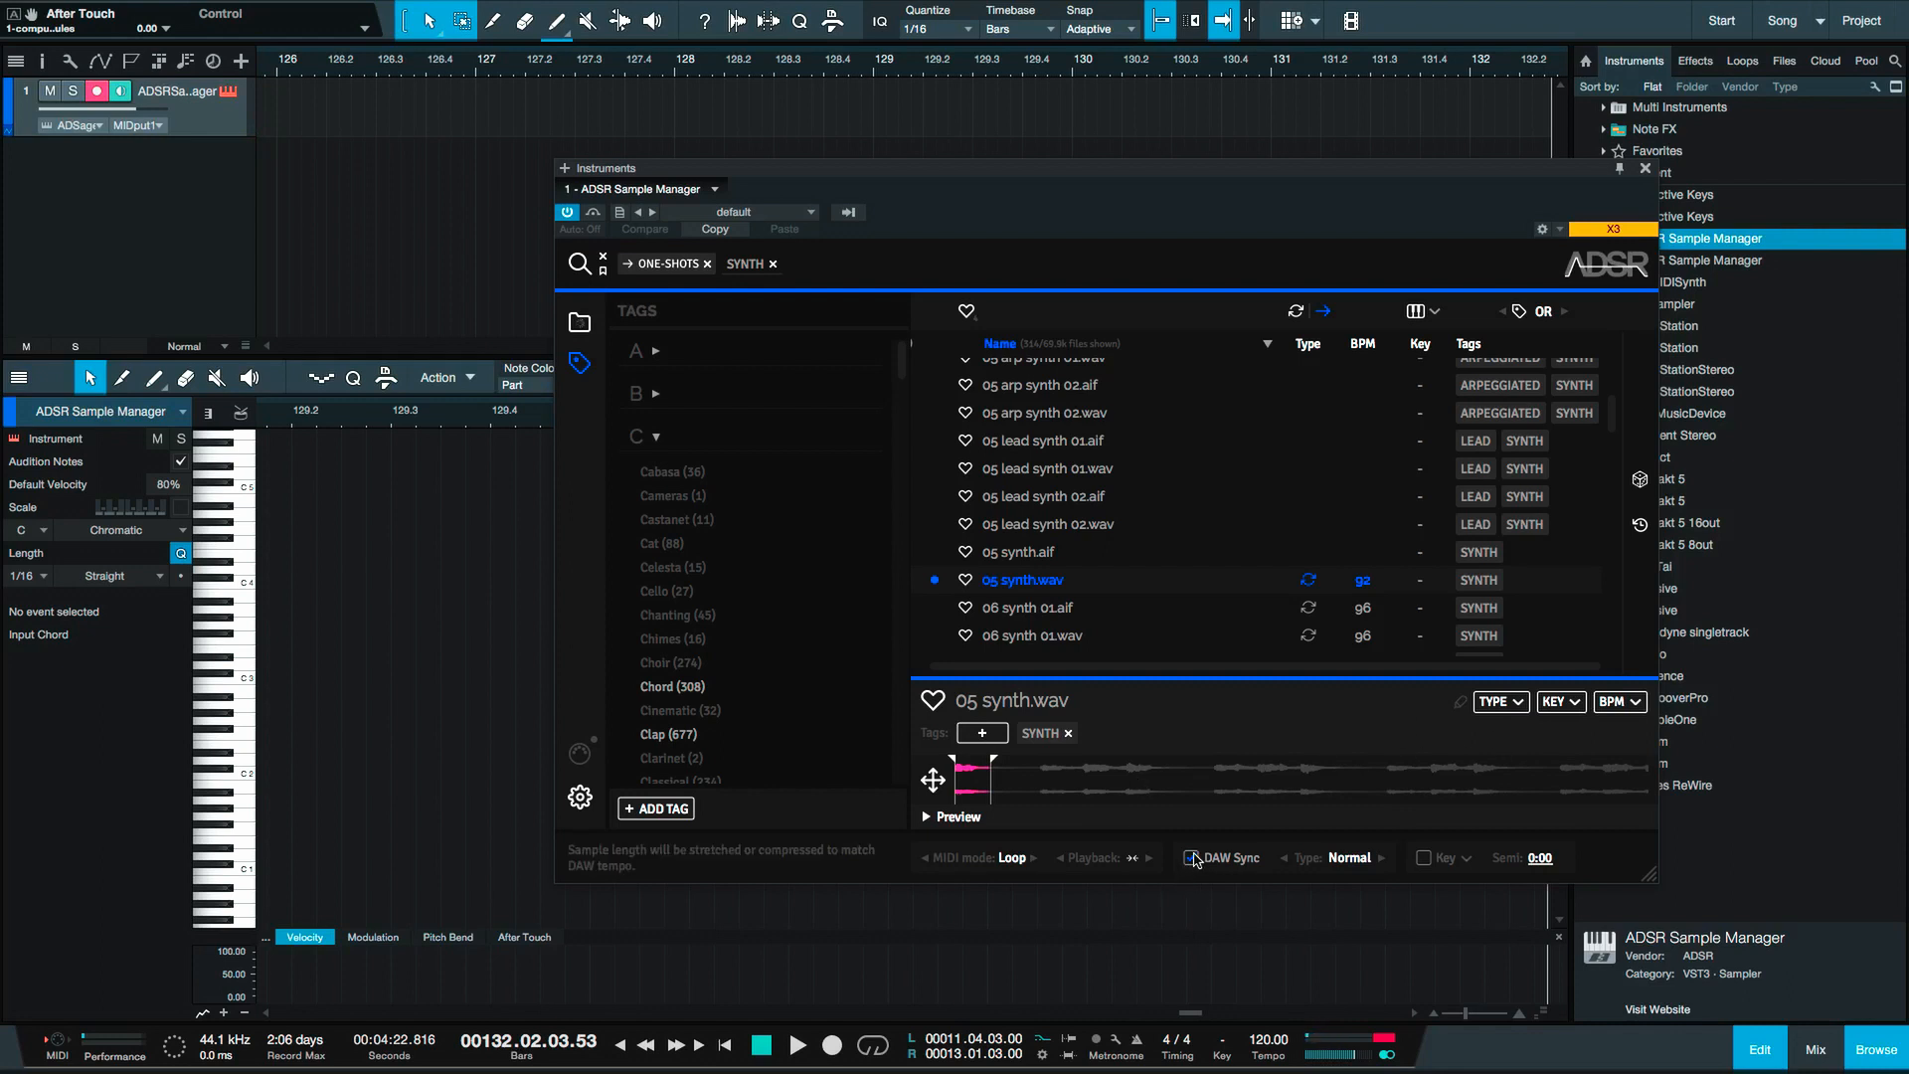
{"action": "left_click_drag", "start_coordinate": [996, 764], "coordinate": [1651, 763]}
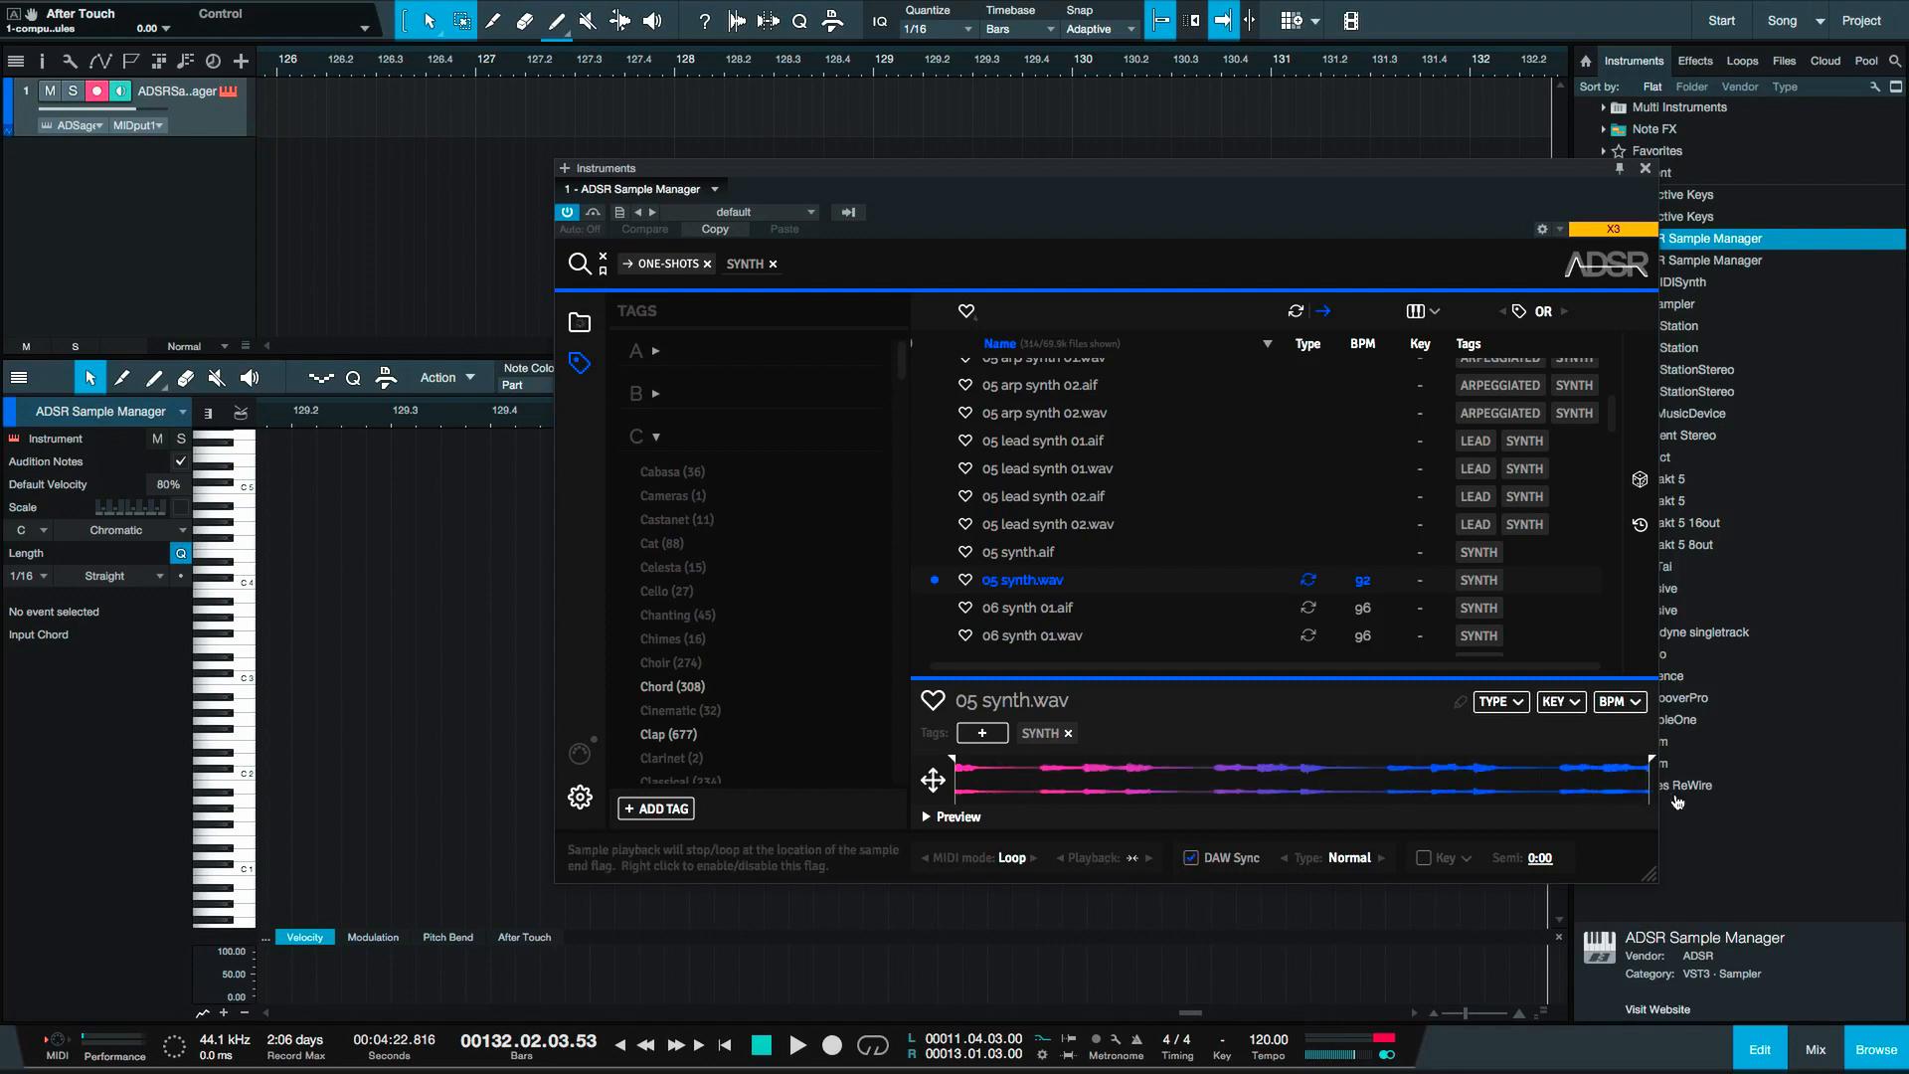
Turn DAW Sync off and back on to compare the playback of 05 synth.wav.
{"action": "left_click", "coordinate": [1191, 859]}
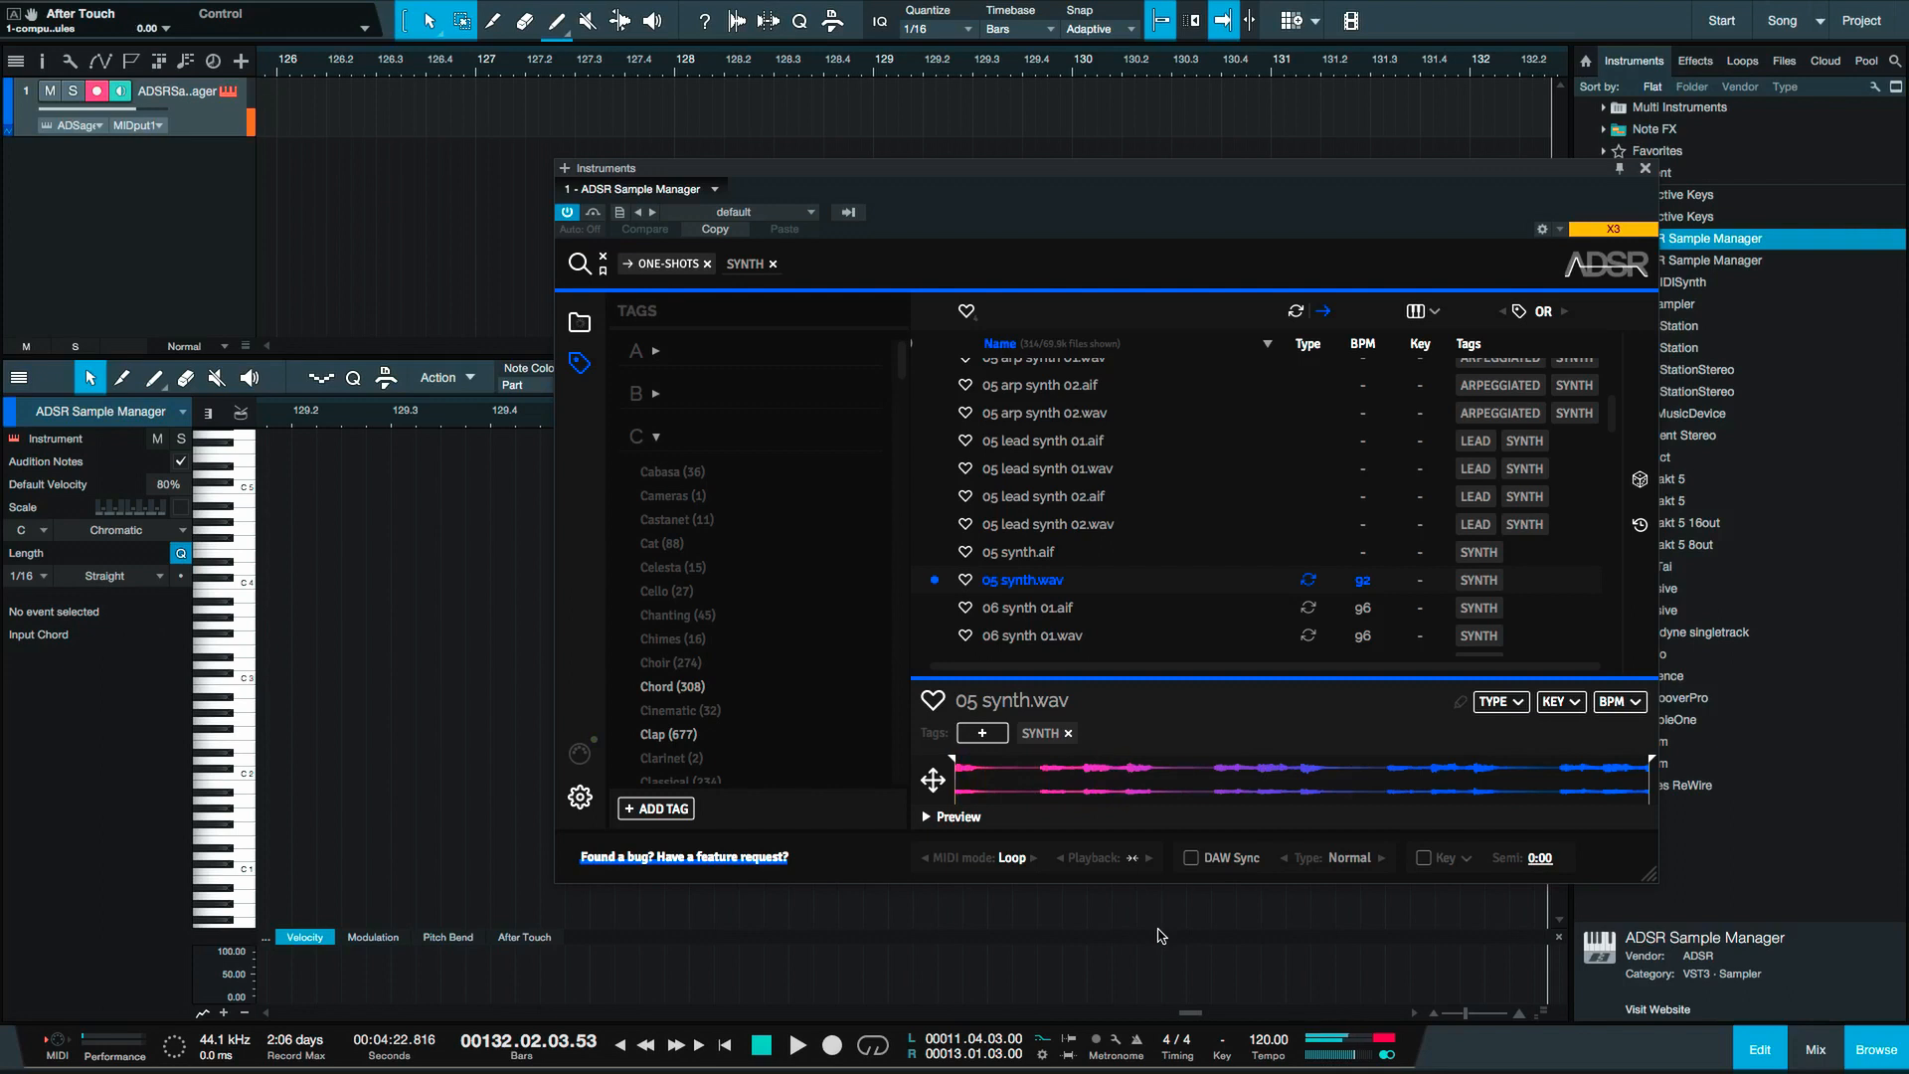
{"action": "left_click", "coordinate": [1190, 857]}
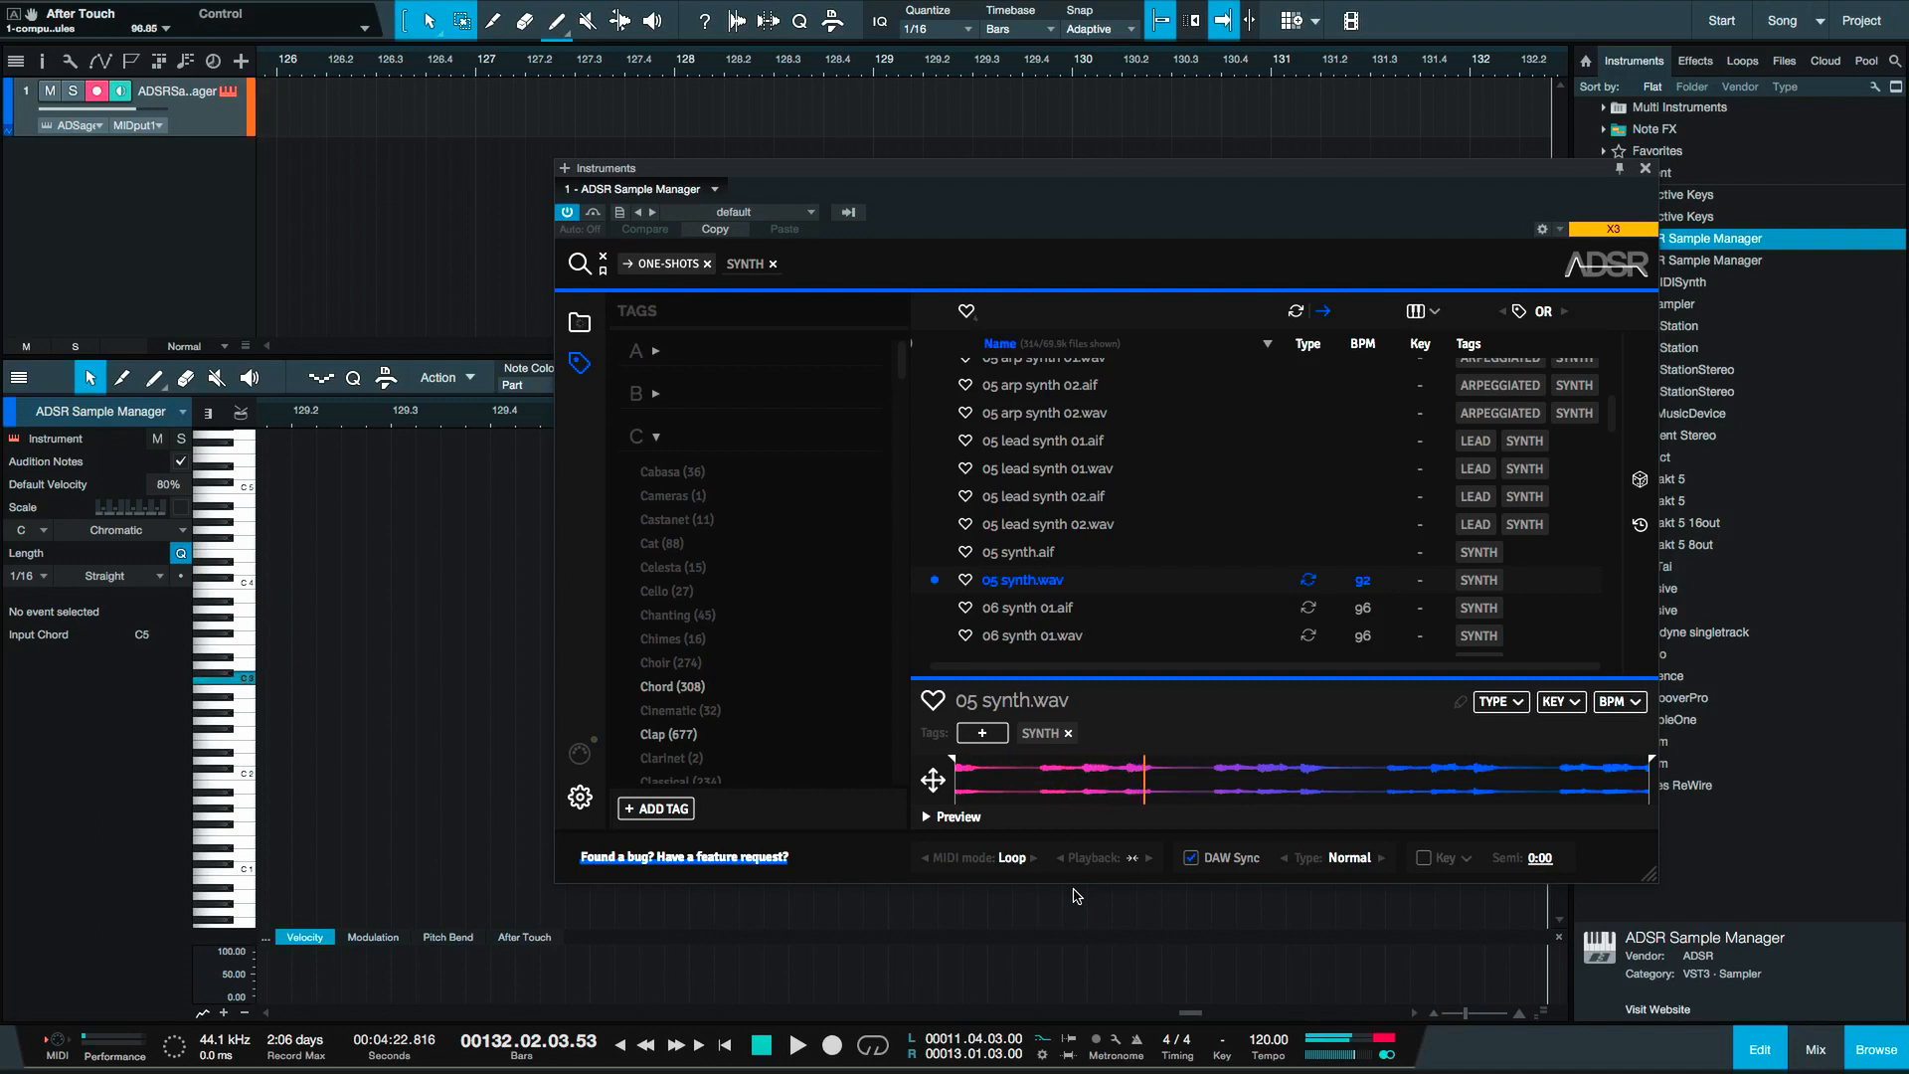
Try the synced sample at a song tempo of 200, and restore the tempo to 120.
{"action": "double_click", "coordinate": [1267, 1040]}
{"action": "type", "text": "20"}
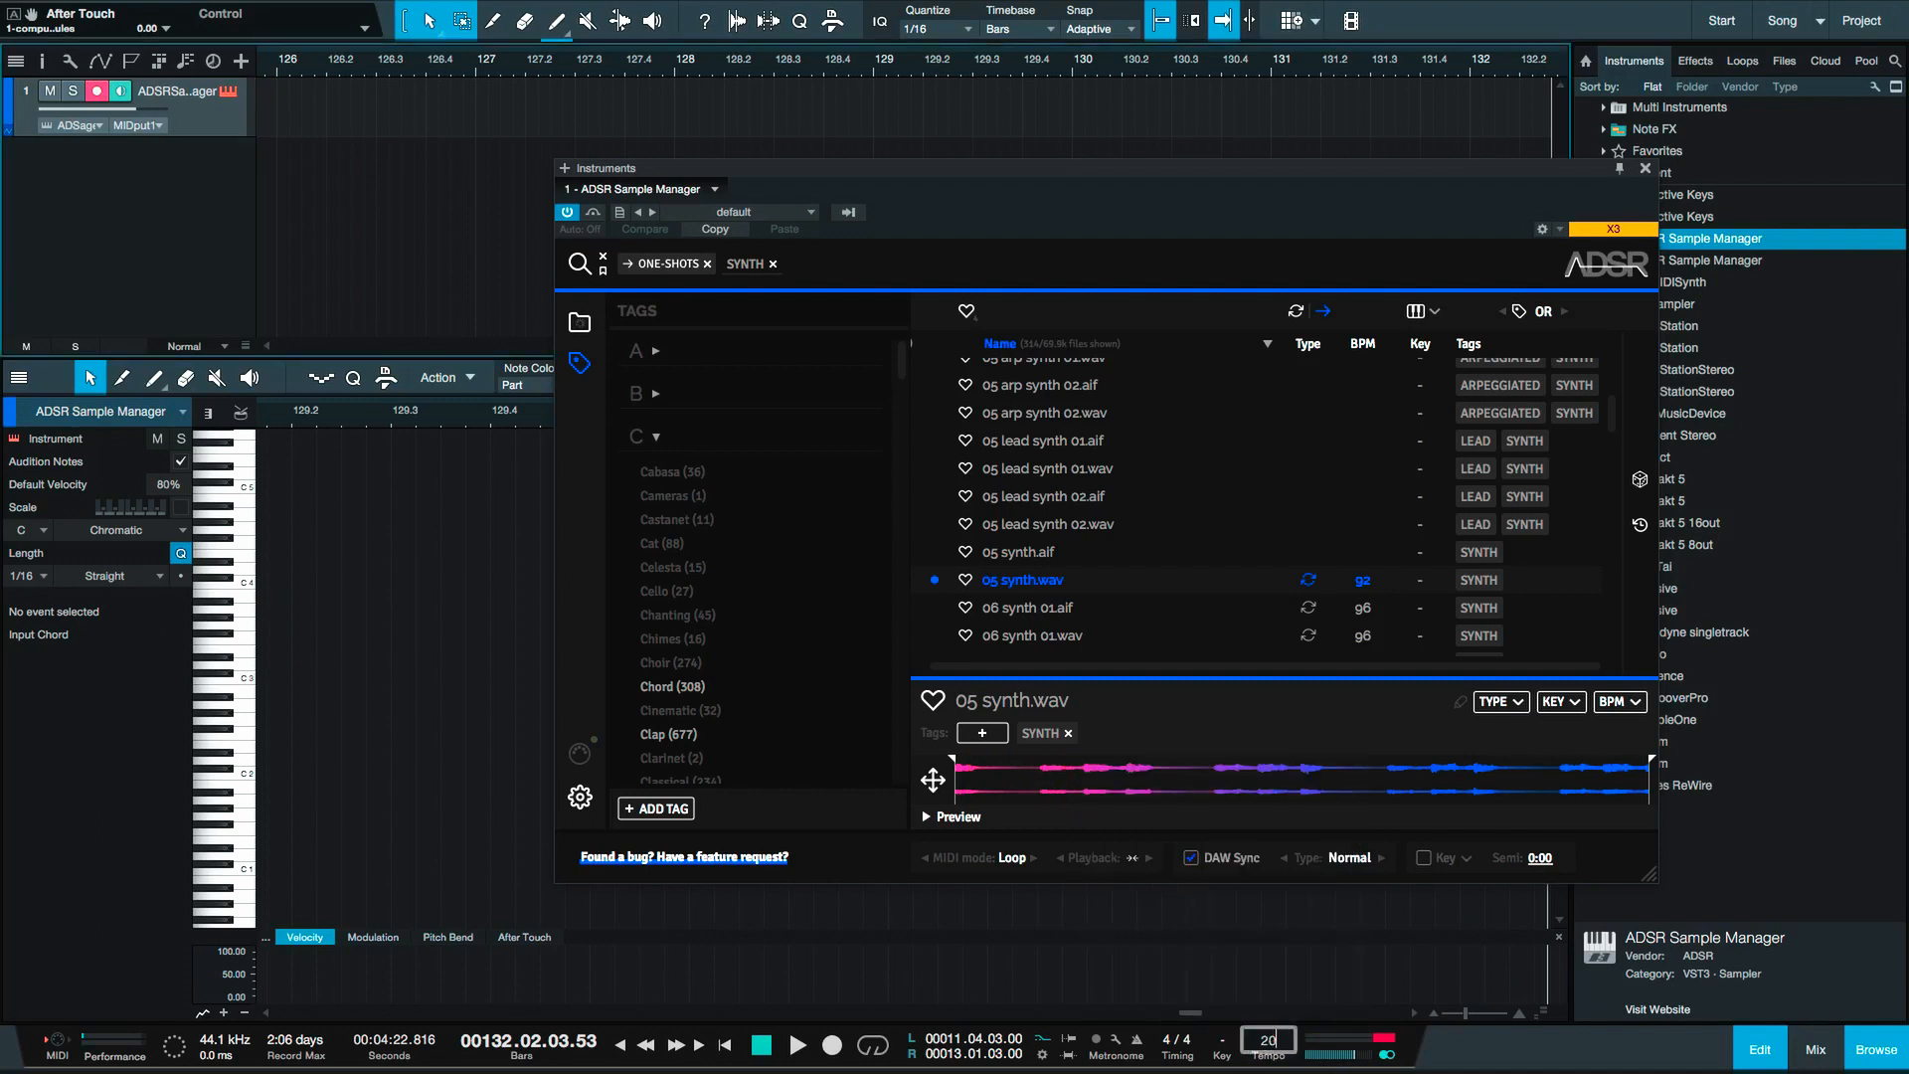
{"action": "type", "text": "0"}
{"action": "key", "text": "Return"}
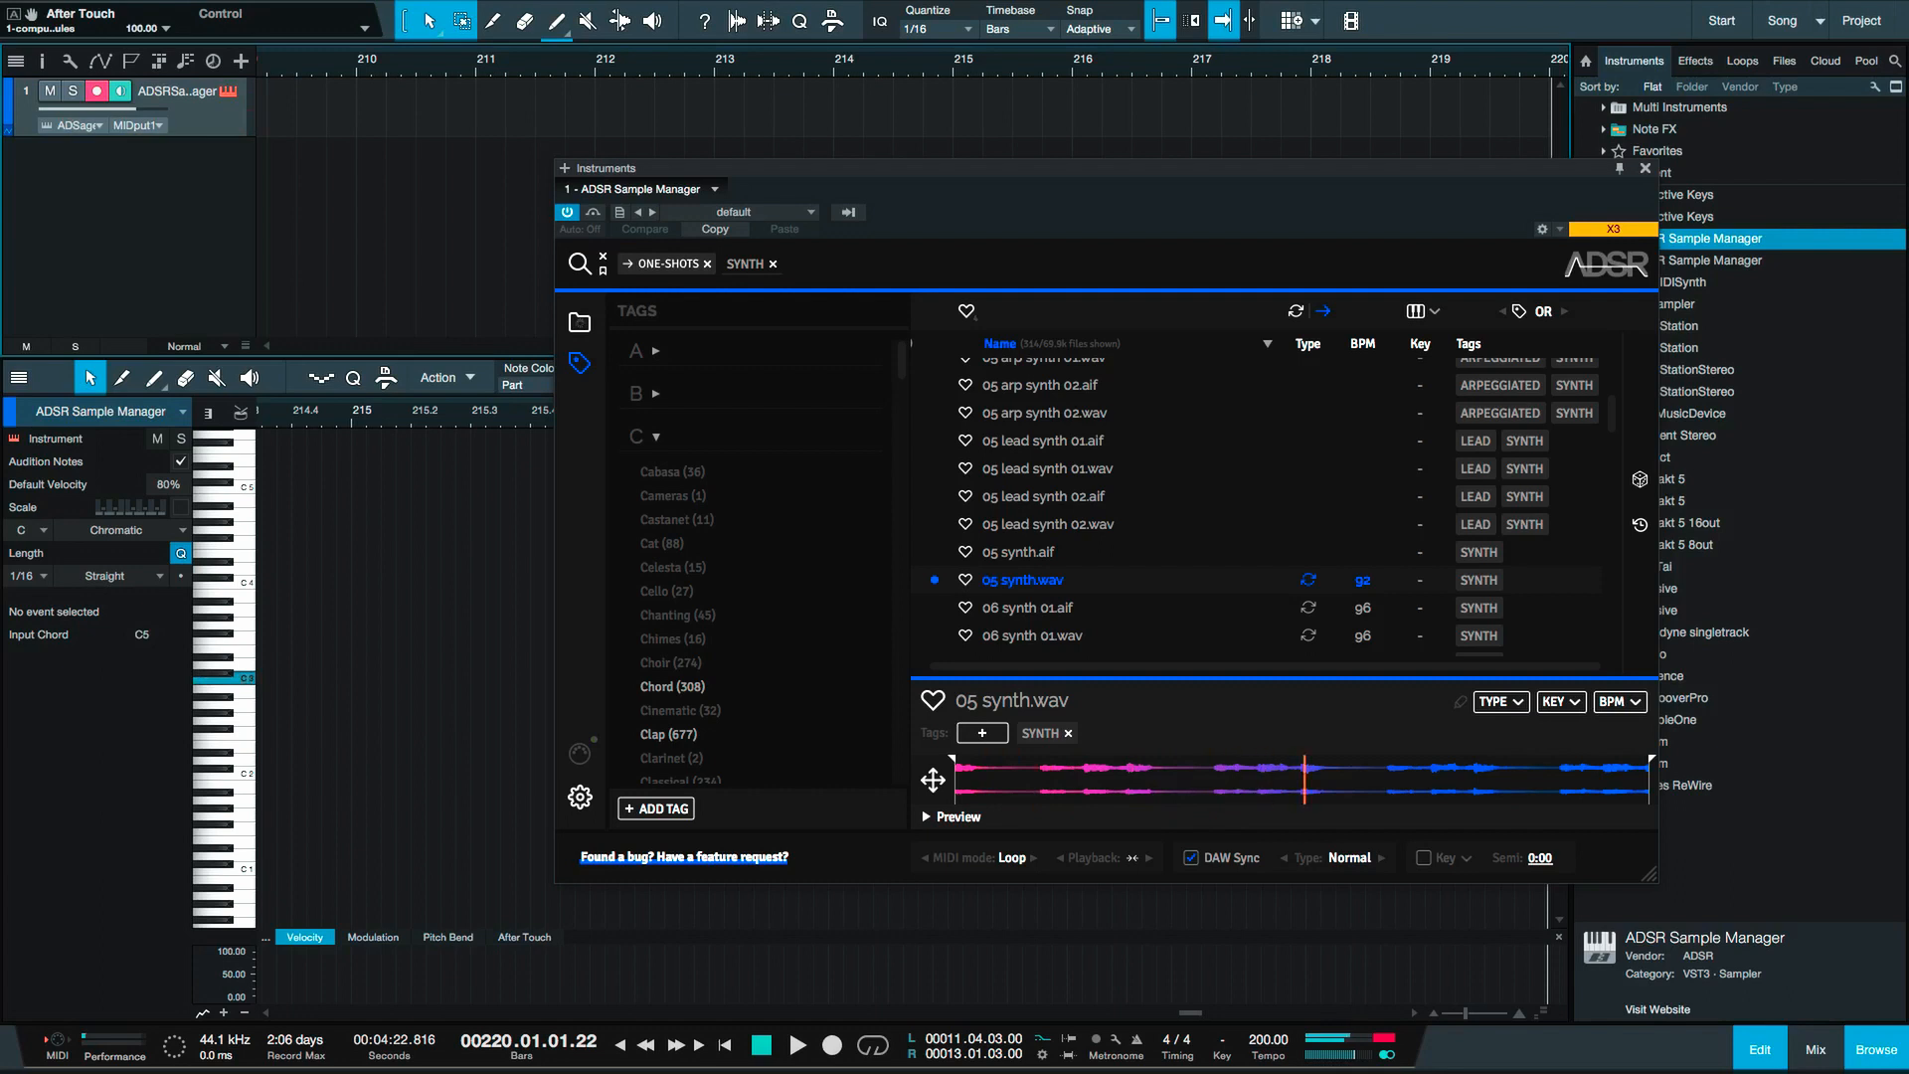
{"action": "double_click", "coordinate": [1268, 1040]}
{"action": "type", "text": "120"}
{"action": "key", "text": "Return"}
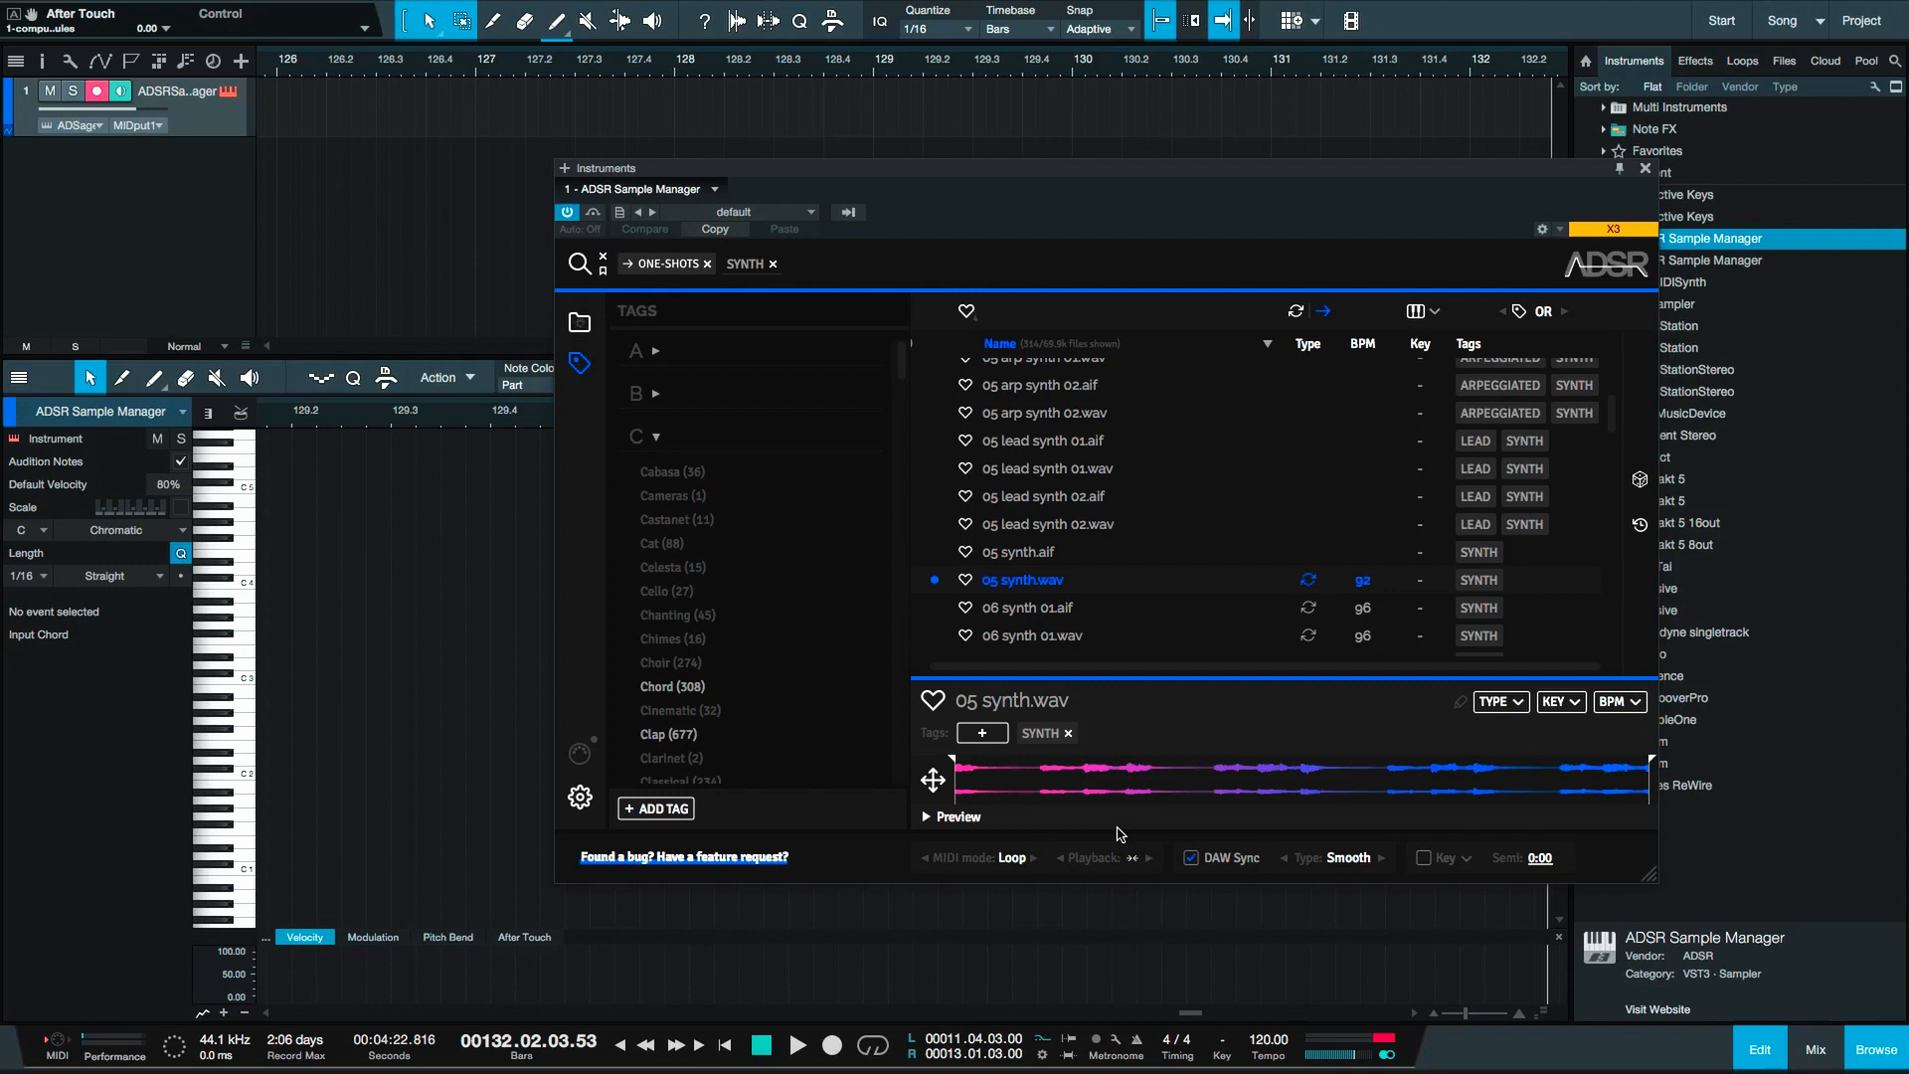
Cycle the stretch type through its options back to Normal and try transposing the sample with the semitone control.
{"action": "left_click", "coordinate": [1383, 860]}
{"action": "left_click", "coordinate": [1383, 860]}
{"action": "left_click", "coordinate": [1382, 859]}
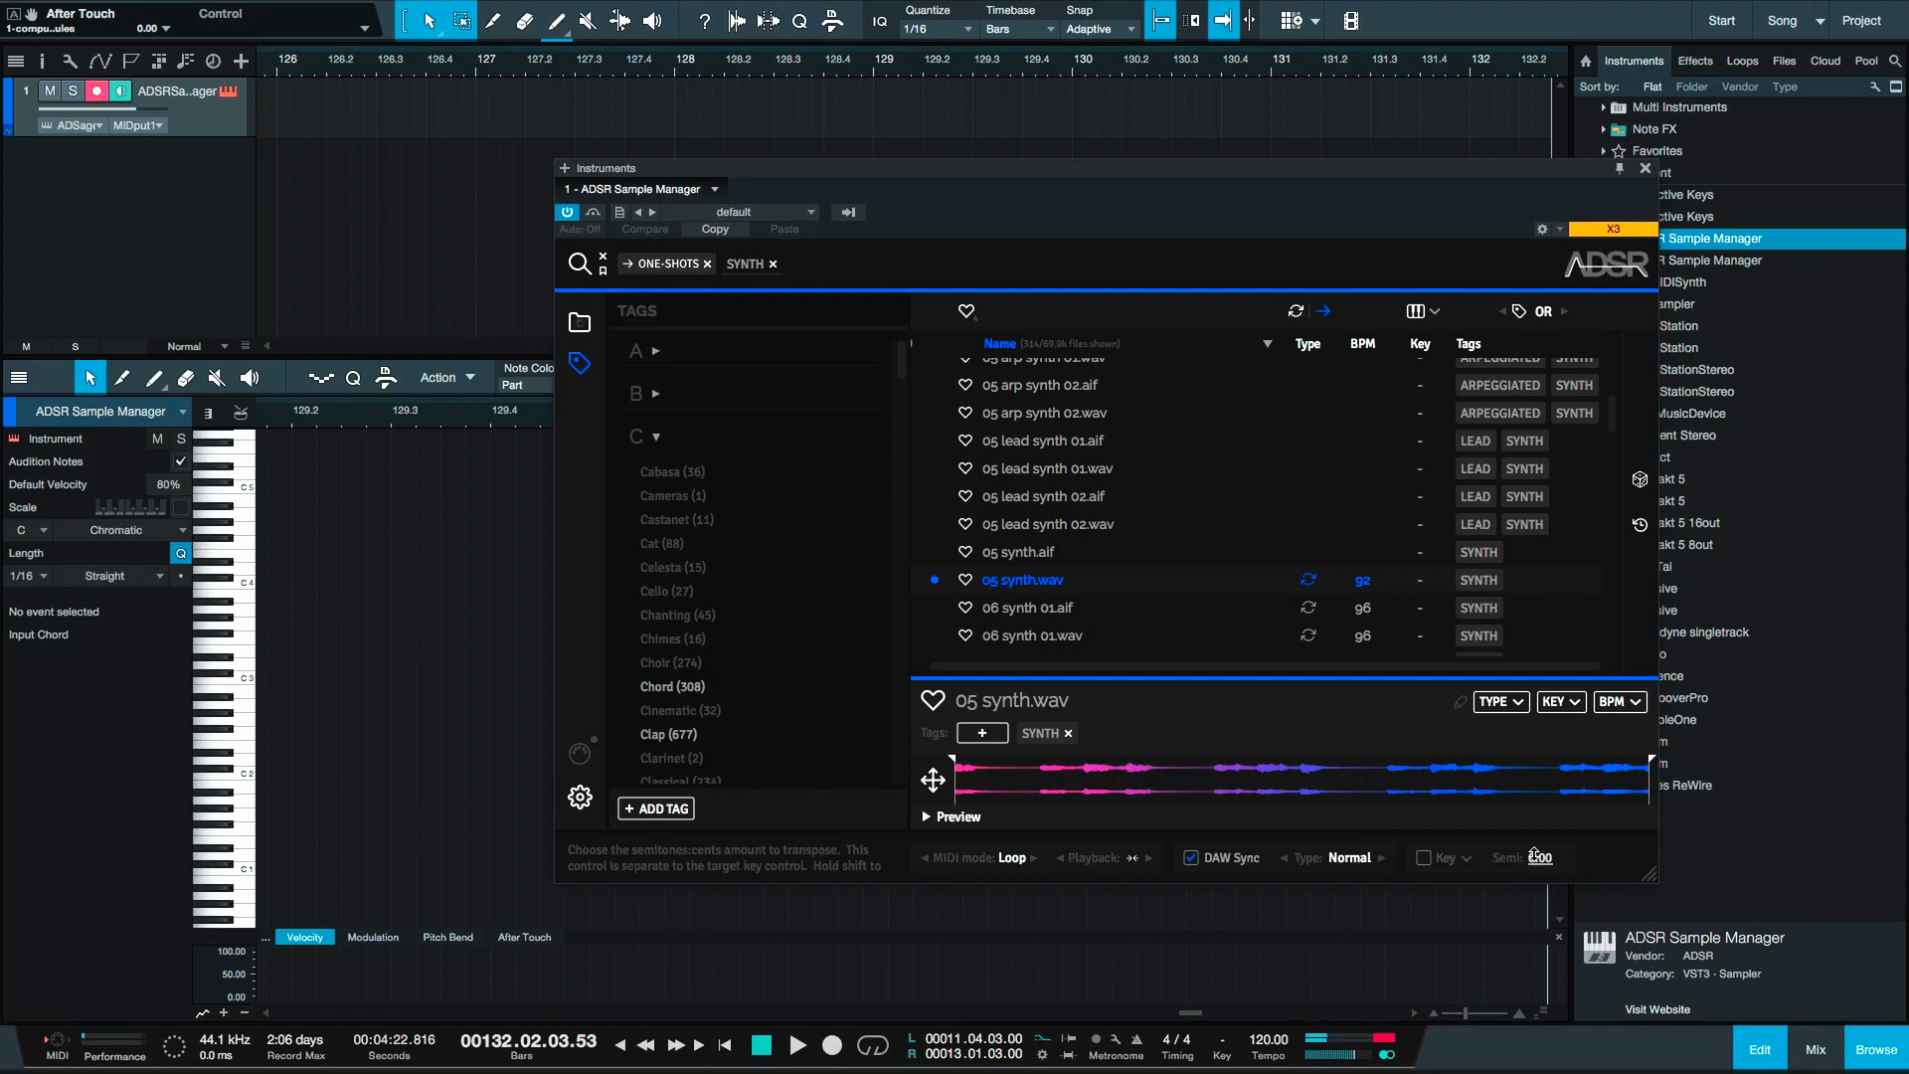
{"action": "left_click_drag", "start_coordinate": [1536, 855], "coordinate": [1529, 780]}
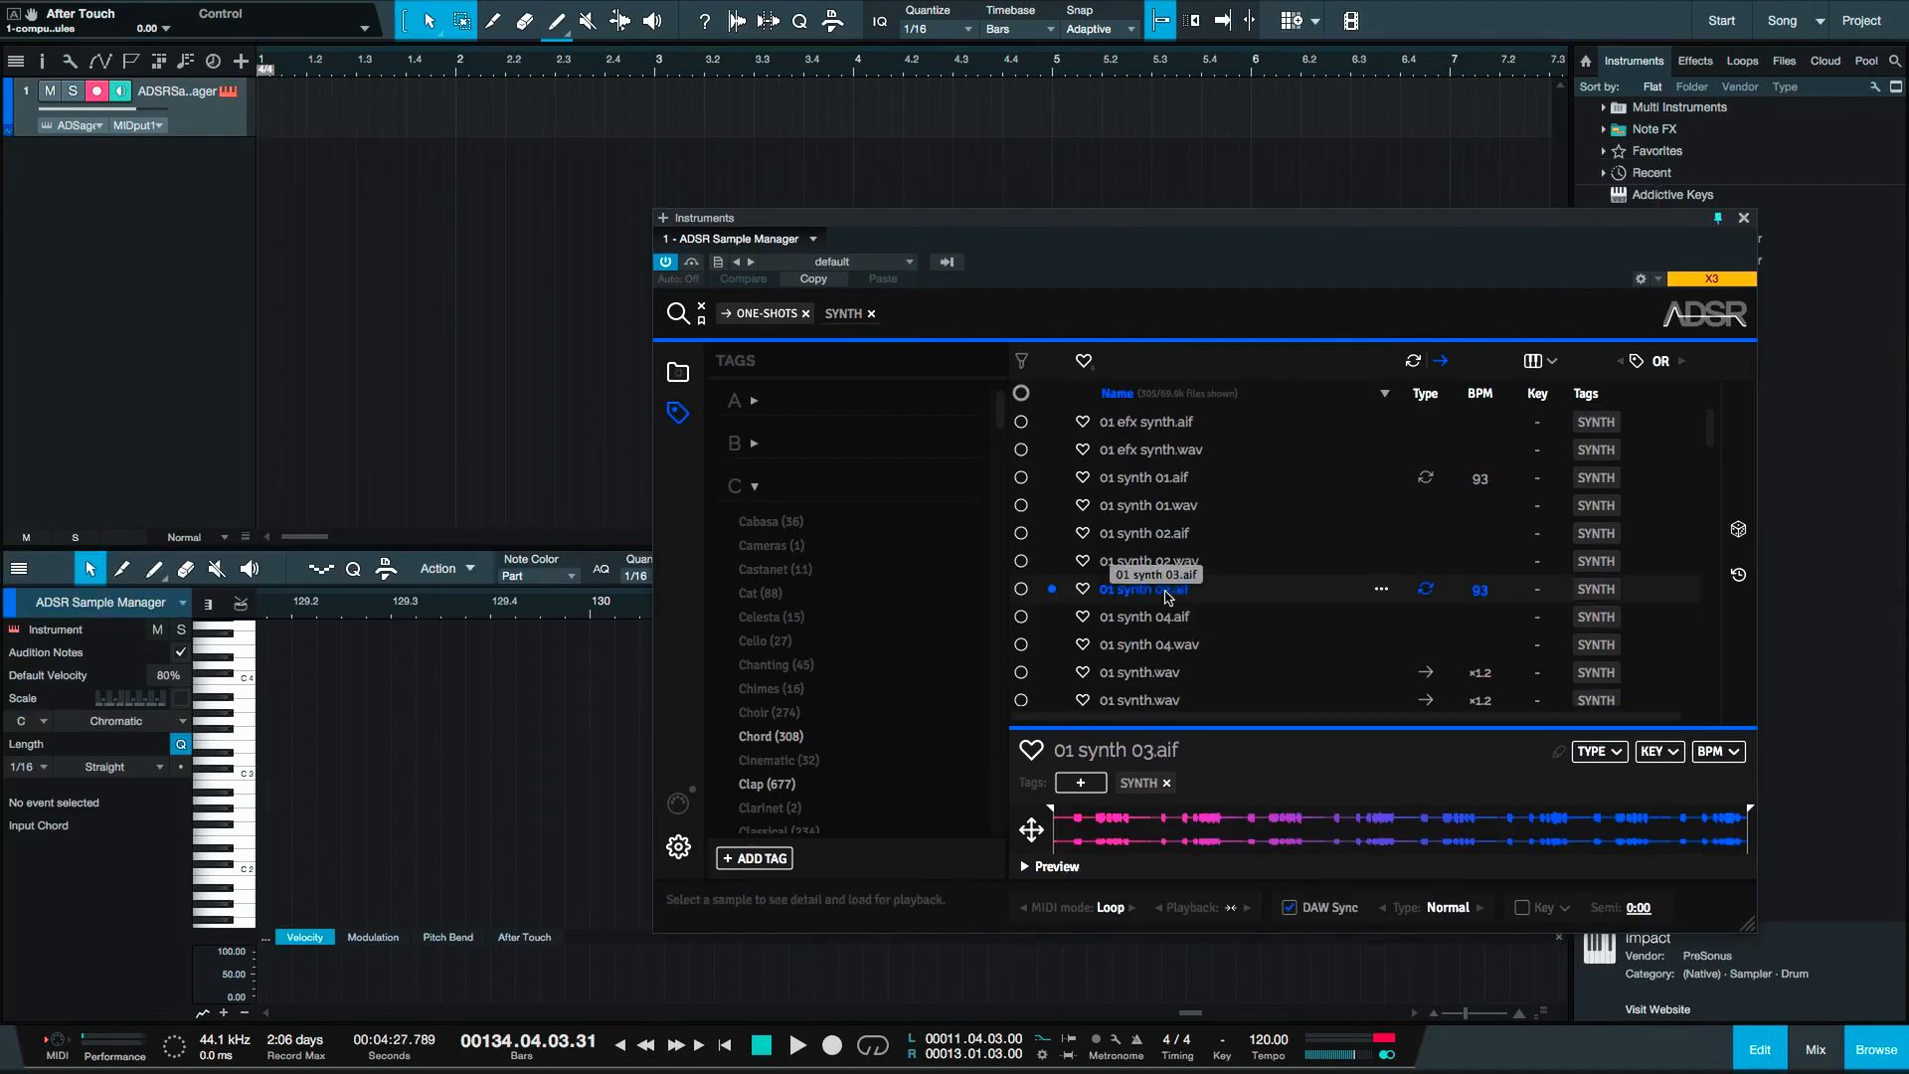
Place the 02 arp synth sample on a new audio track at bar 1 of the arrangement.
{"action": "left_click_drag", "start_coordinate": [1158, 589], "coordinate": [511, 242]}
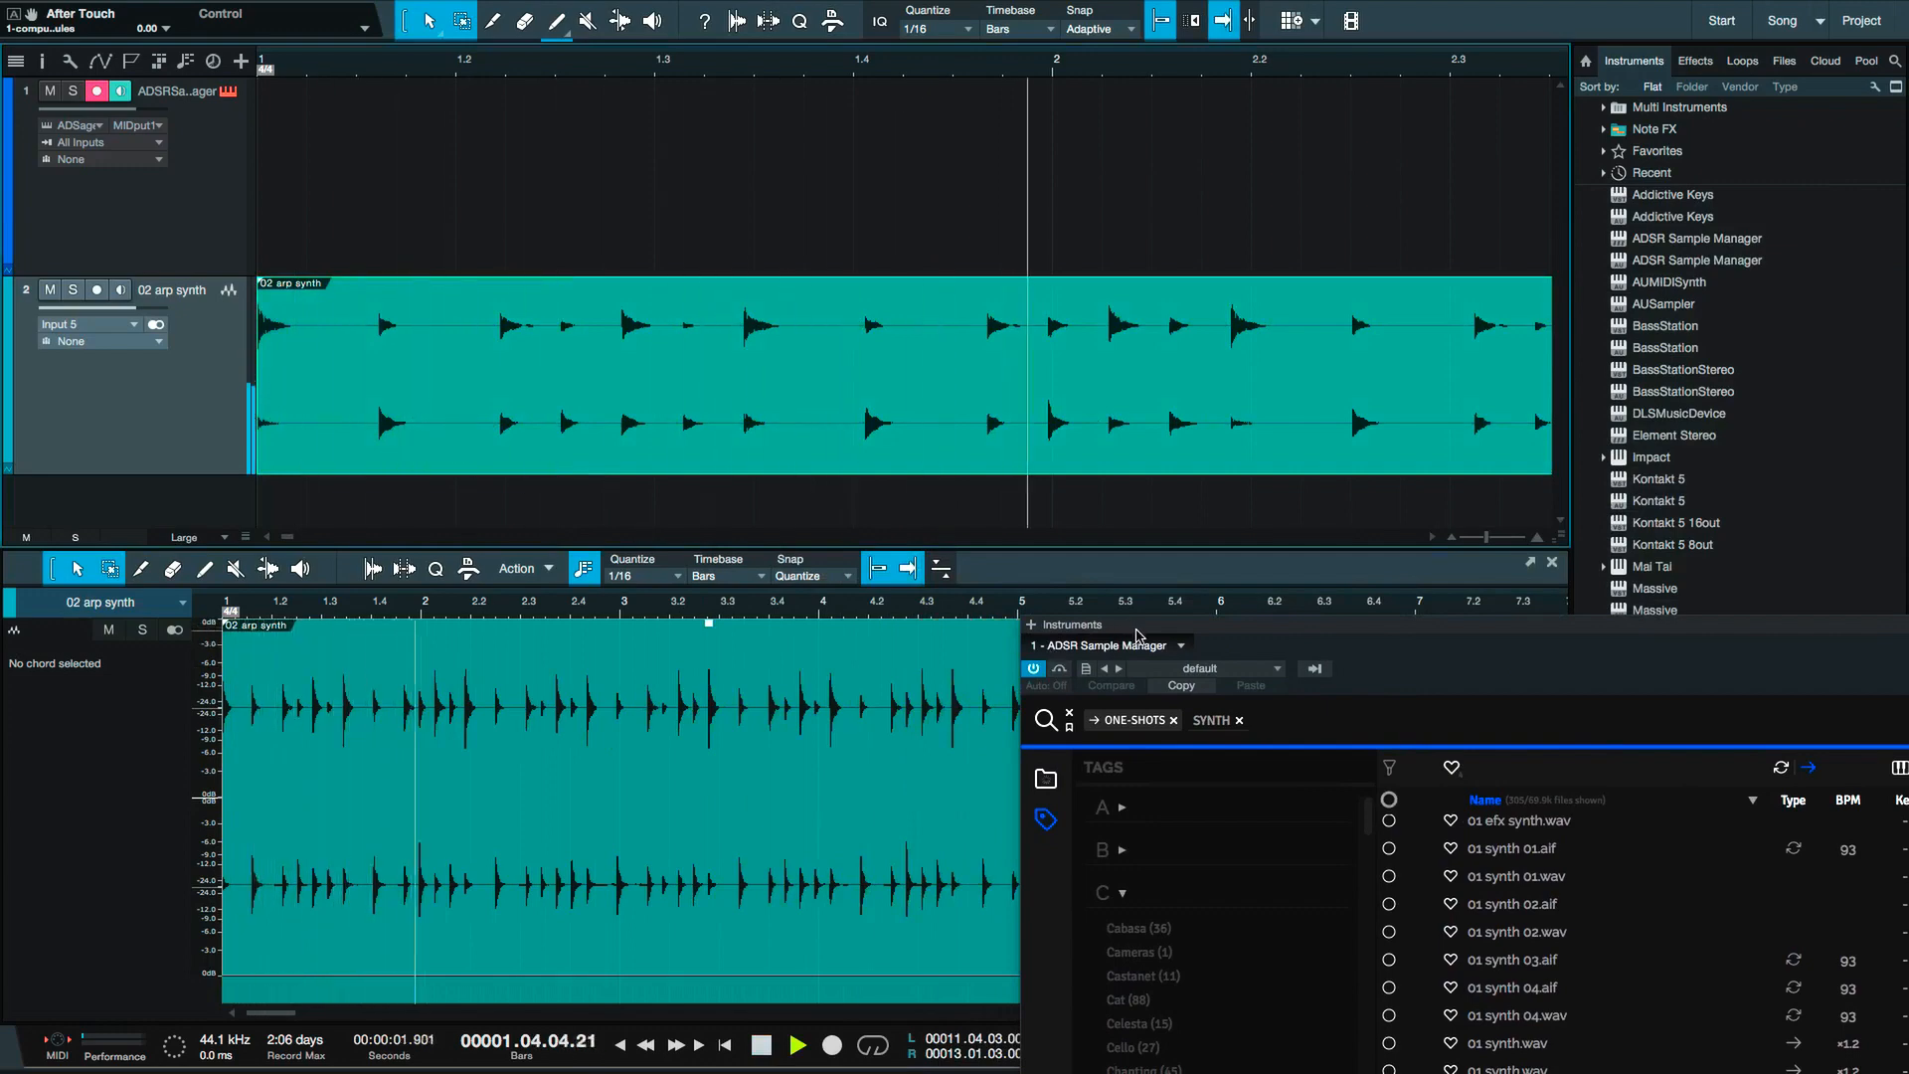
{"action": "left_click_drag", "start_coordinate": [1018, 643], "coordinate": [516, 350]}
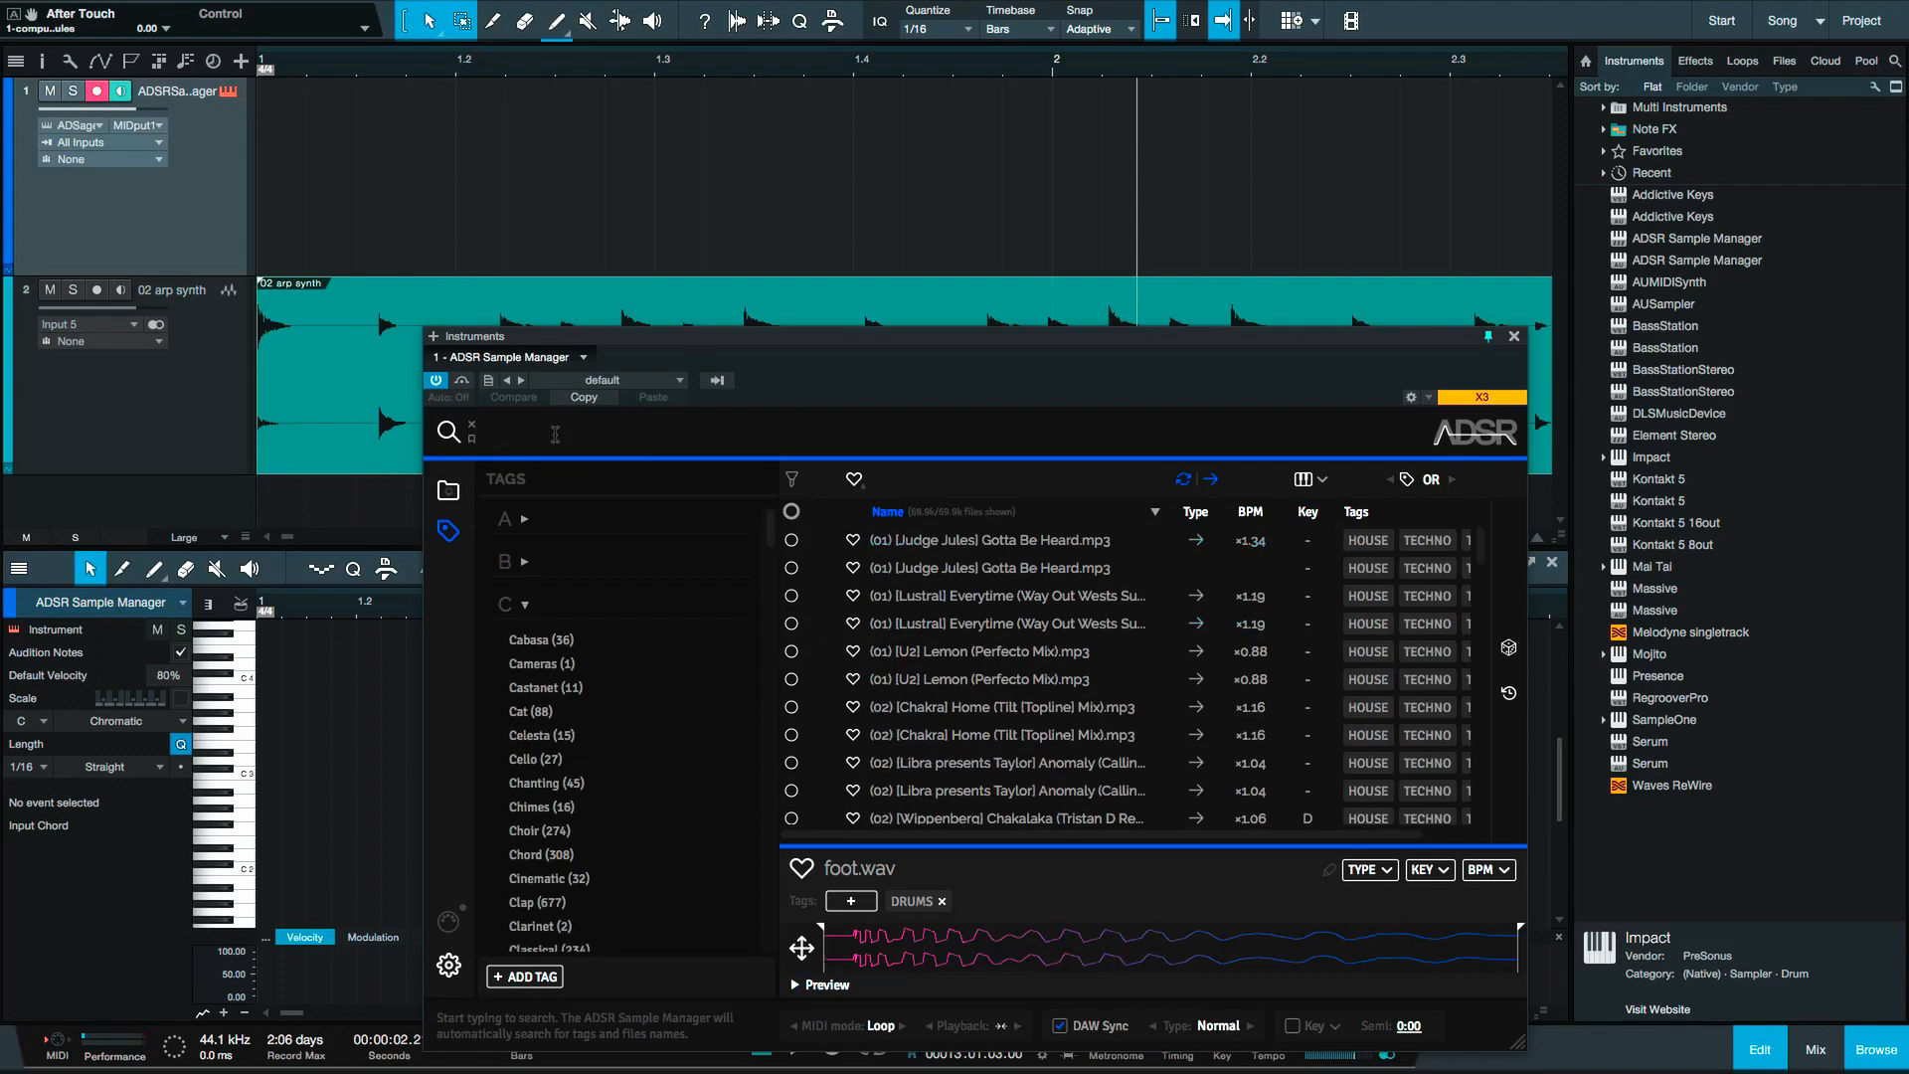
Search the sample library for kick and load 01 kick.aif.
{"action": "type", "text": "kick"}
{"action": "key", "text": "Return"}
{"action": "left_click", "coordinate": [885, 781]}
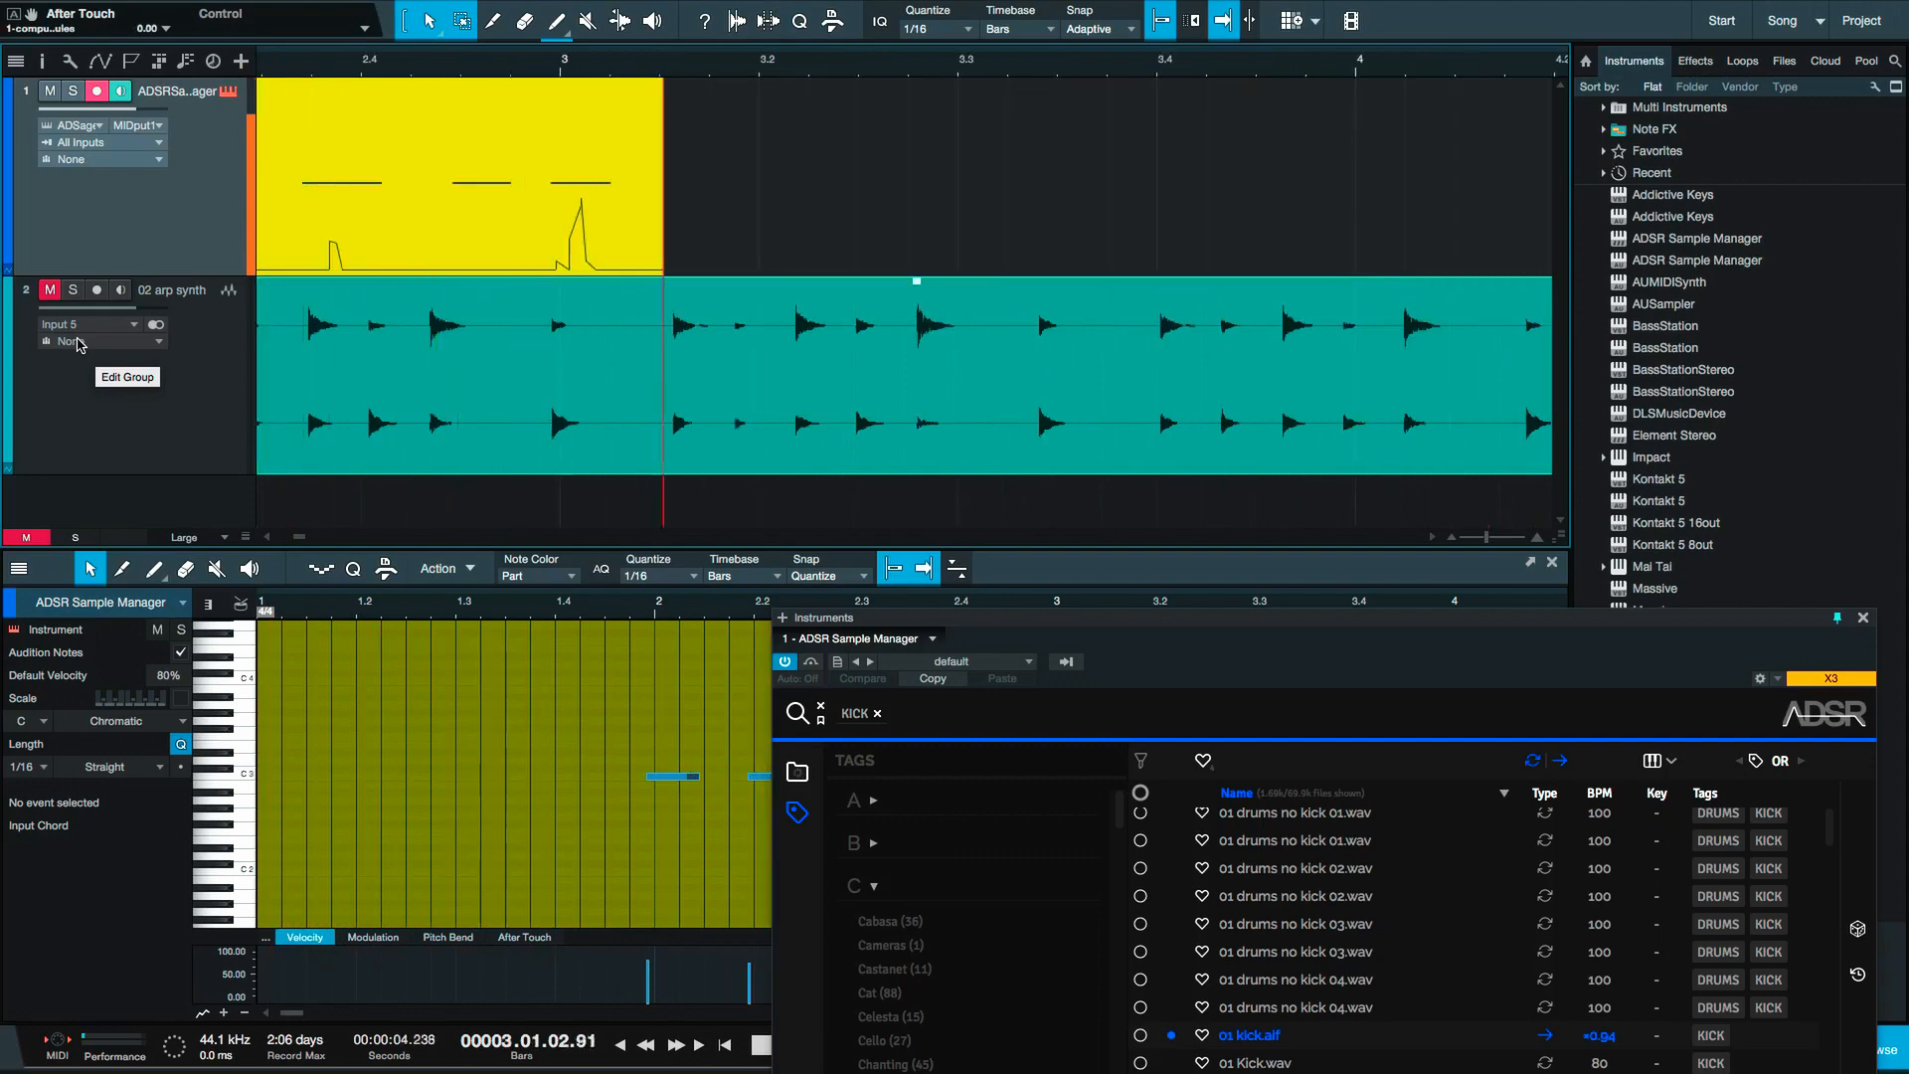
Split the recorded kick part at bars 2 and 3, and delete the sections before and after that bar.
{"action": "key", "text": "3"}
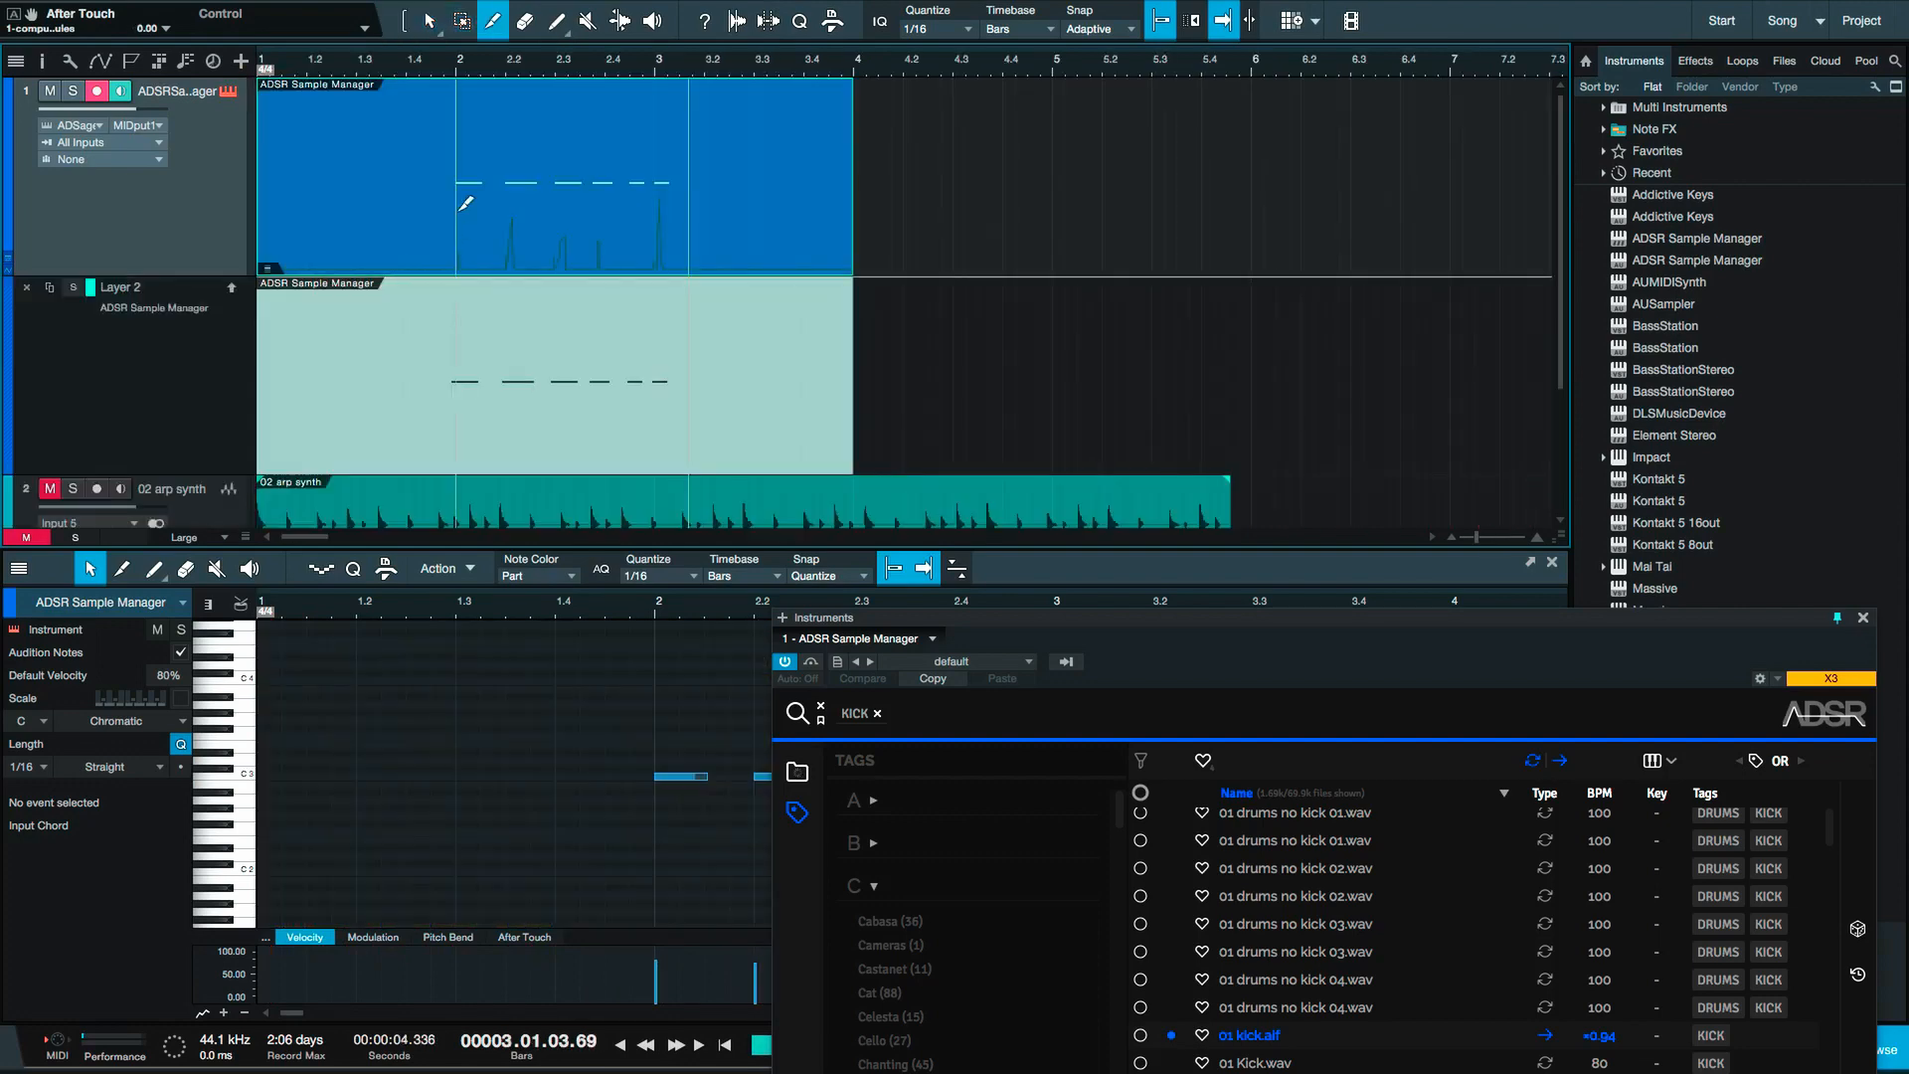
{"action": "left_click", "coordinate": [458, 209]}
{"action": "left_click", "coordinate": [656, 233]}
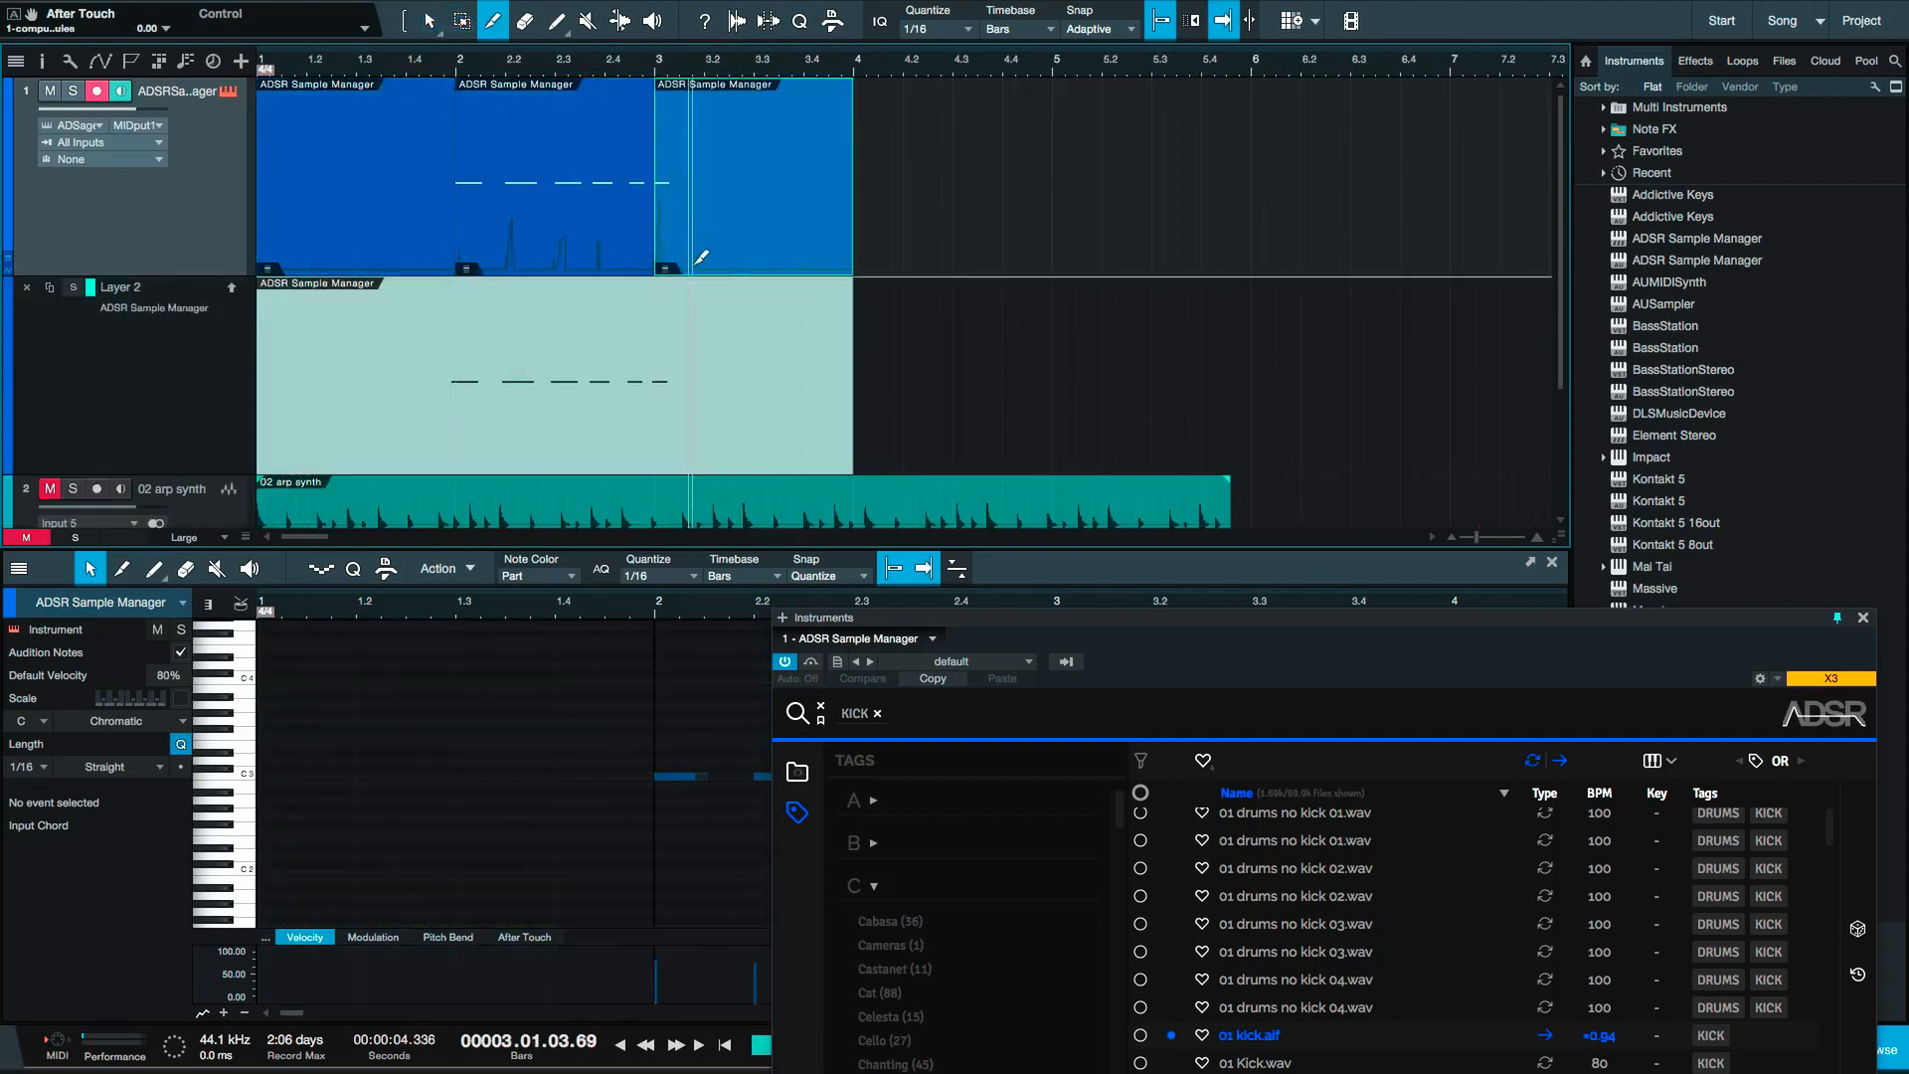
{"action": "key", "text": "Delete"}
{"action": "key", "text": "1"}
{"action": "left_click", "coordinate": [412, 249]}
{"action": "key", "text": "Delete"}
Move the remaining one-bar kick part to bar 1 and duplicate it repeatedly along the track.
{"action": "left_click_drag", "start_coordinate": [528, 230], "coordinate": [311, 225]}
{"action": "key", "text": "d"}
{"action": "key", "text": "d"}
{"action": "key", "text": "d"}
{"action": "key", "text": "d"}
{"action": "key", "text": "d"}
{"action": "key", "text": "d"}
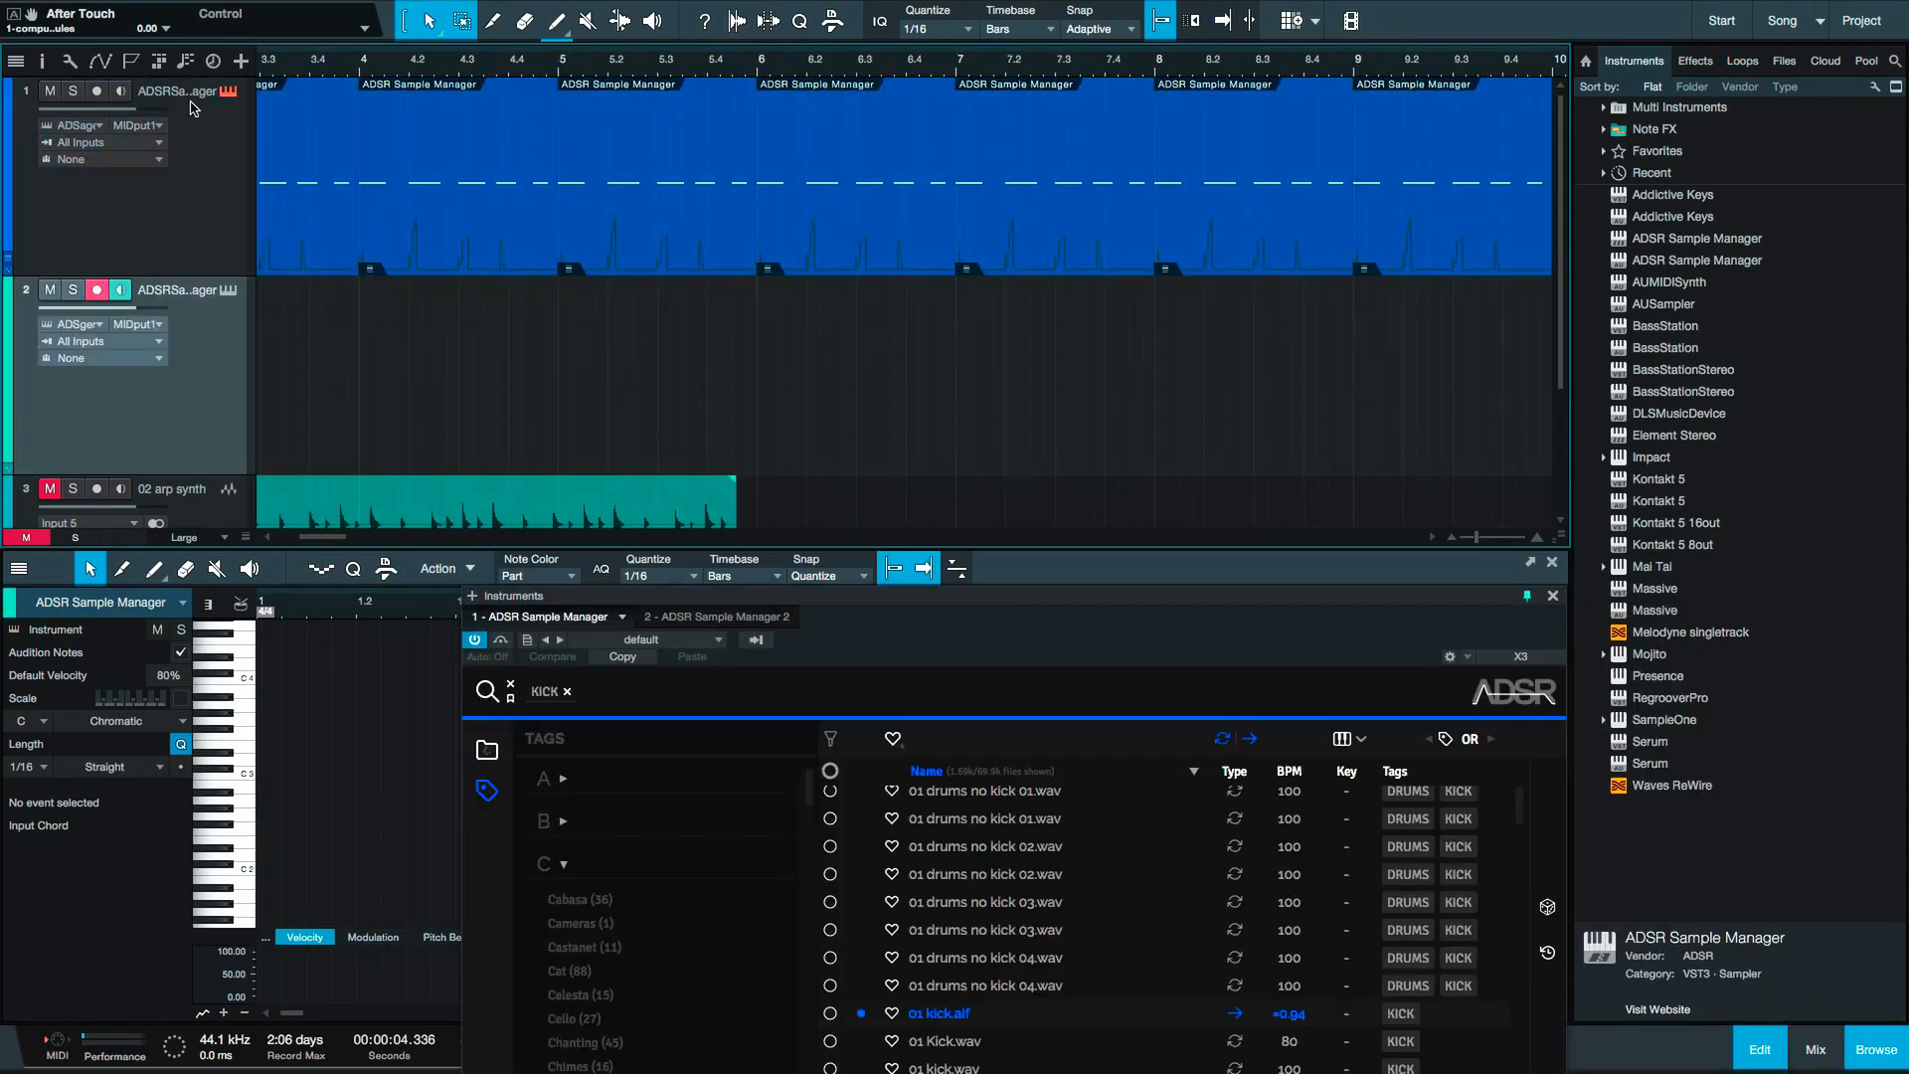
Rename the first two Sample Manager tracks to kick and snare.
{"action": "double_click", "coordinate": [189, 92]}
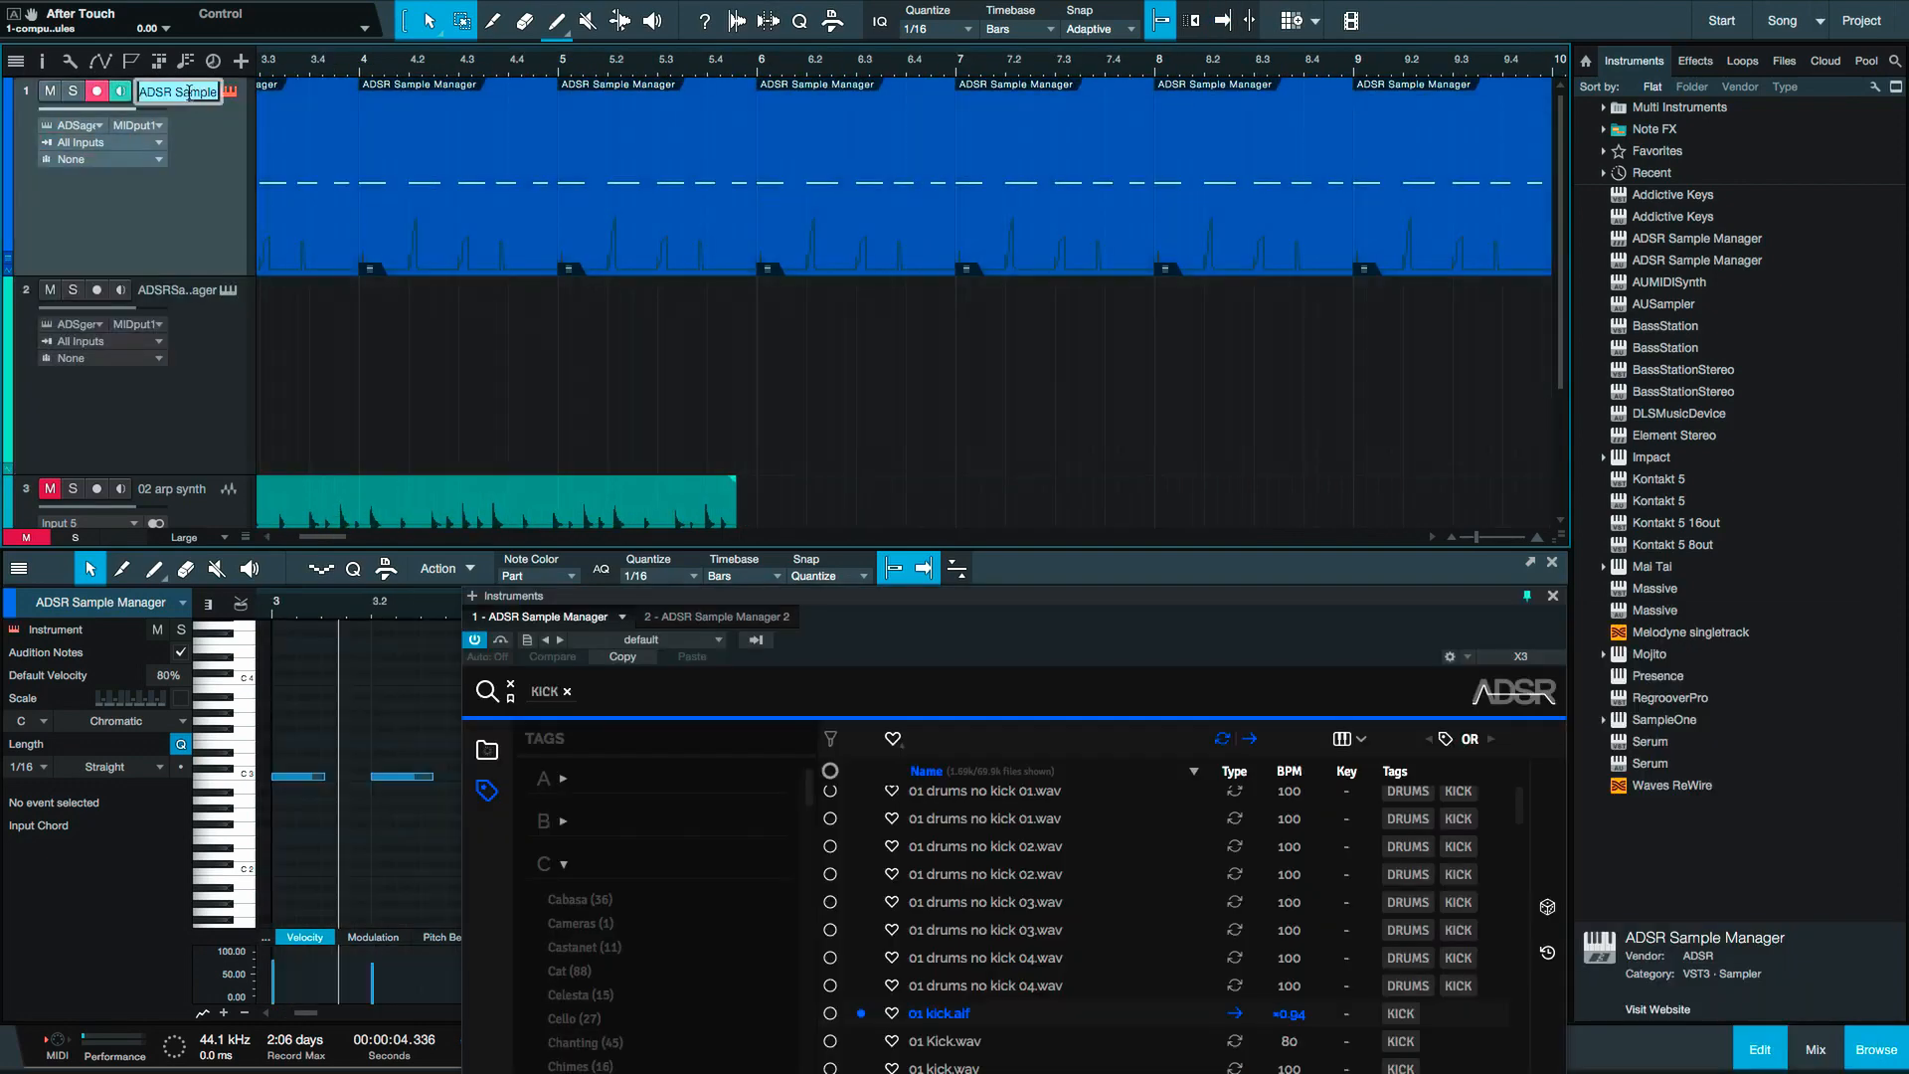
{"action": "type", "text": "kick"}
{"action": "key", "text": "Tab"}
{"action": "type", "text": "s"}
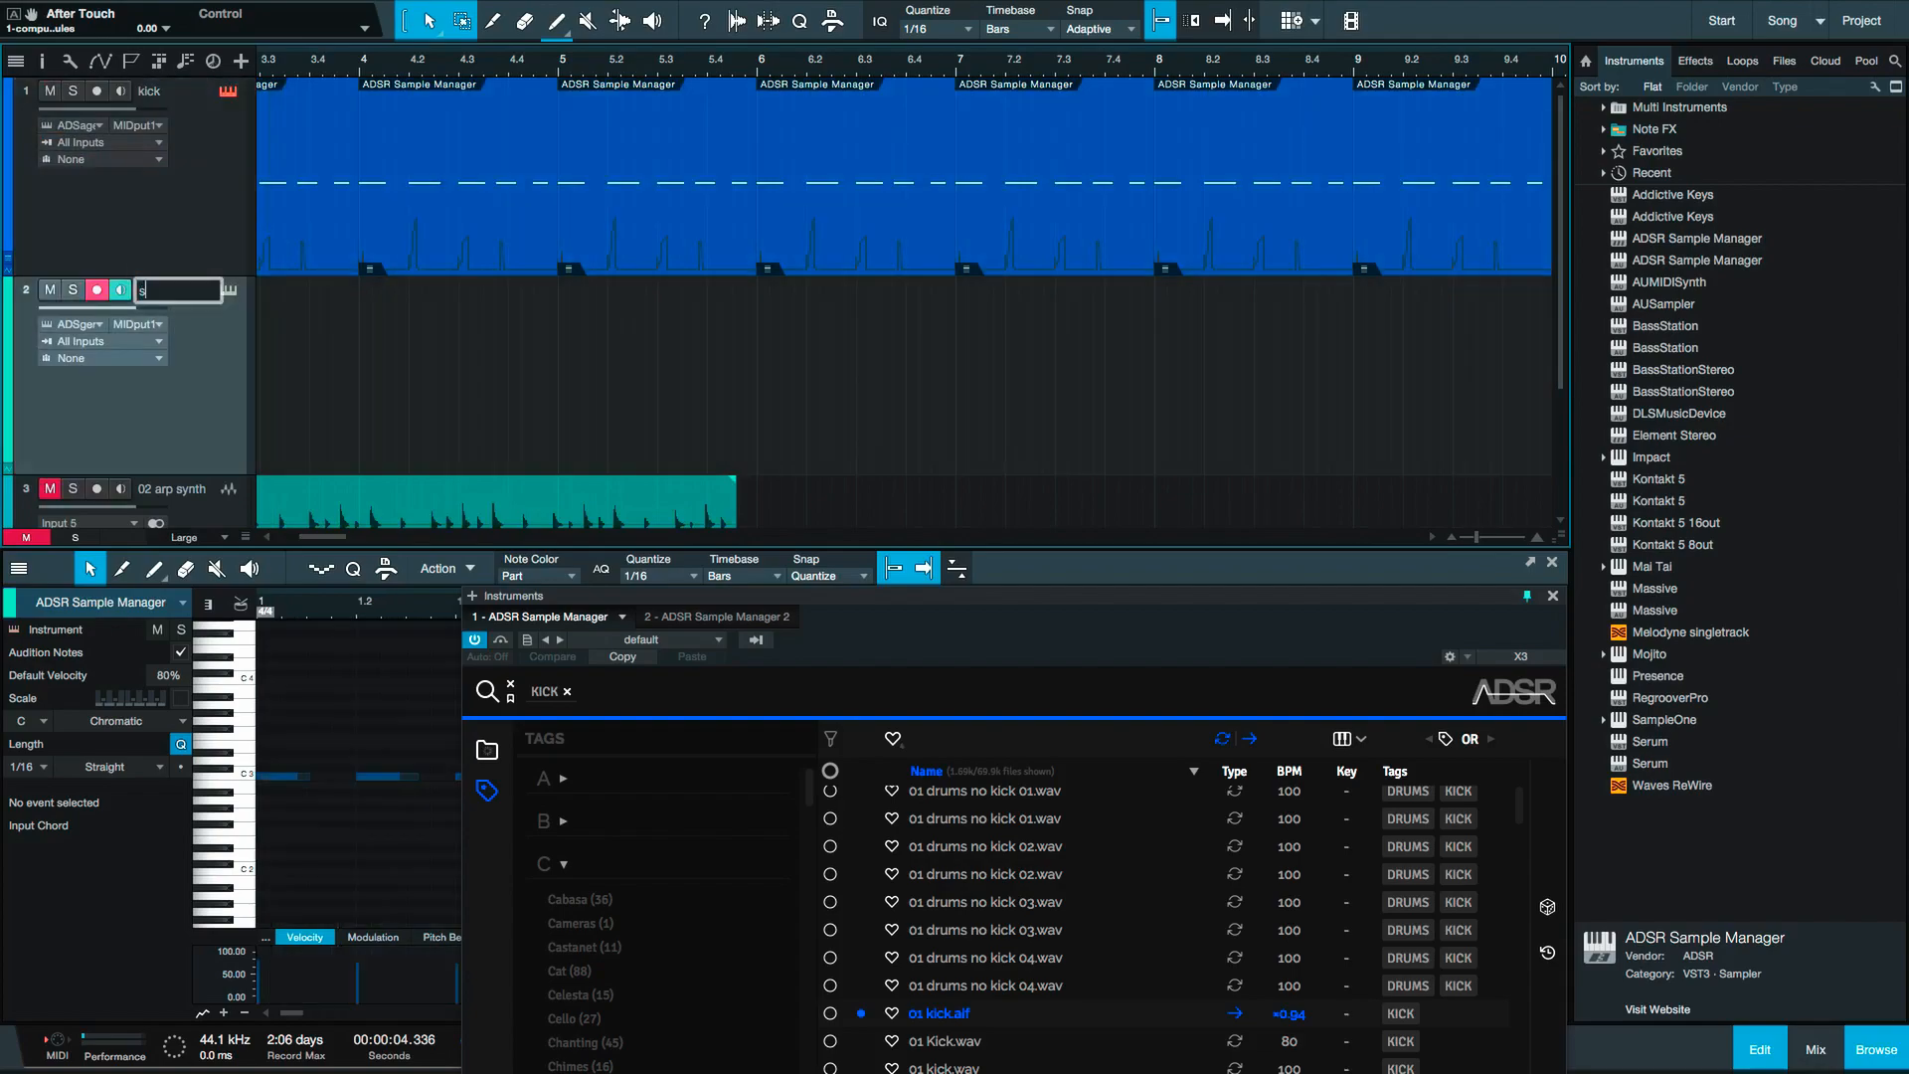
{"action": "type", "text": "nare"}
{"action": "key", "text": "Return"}
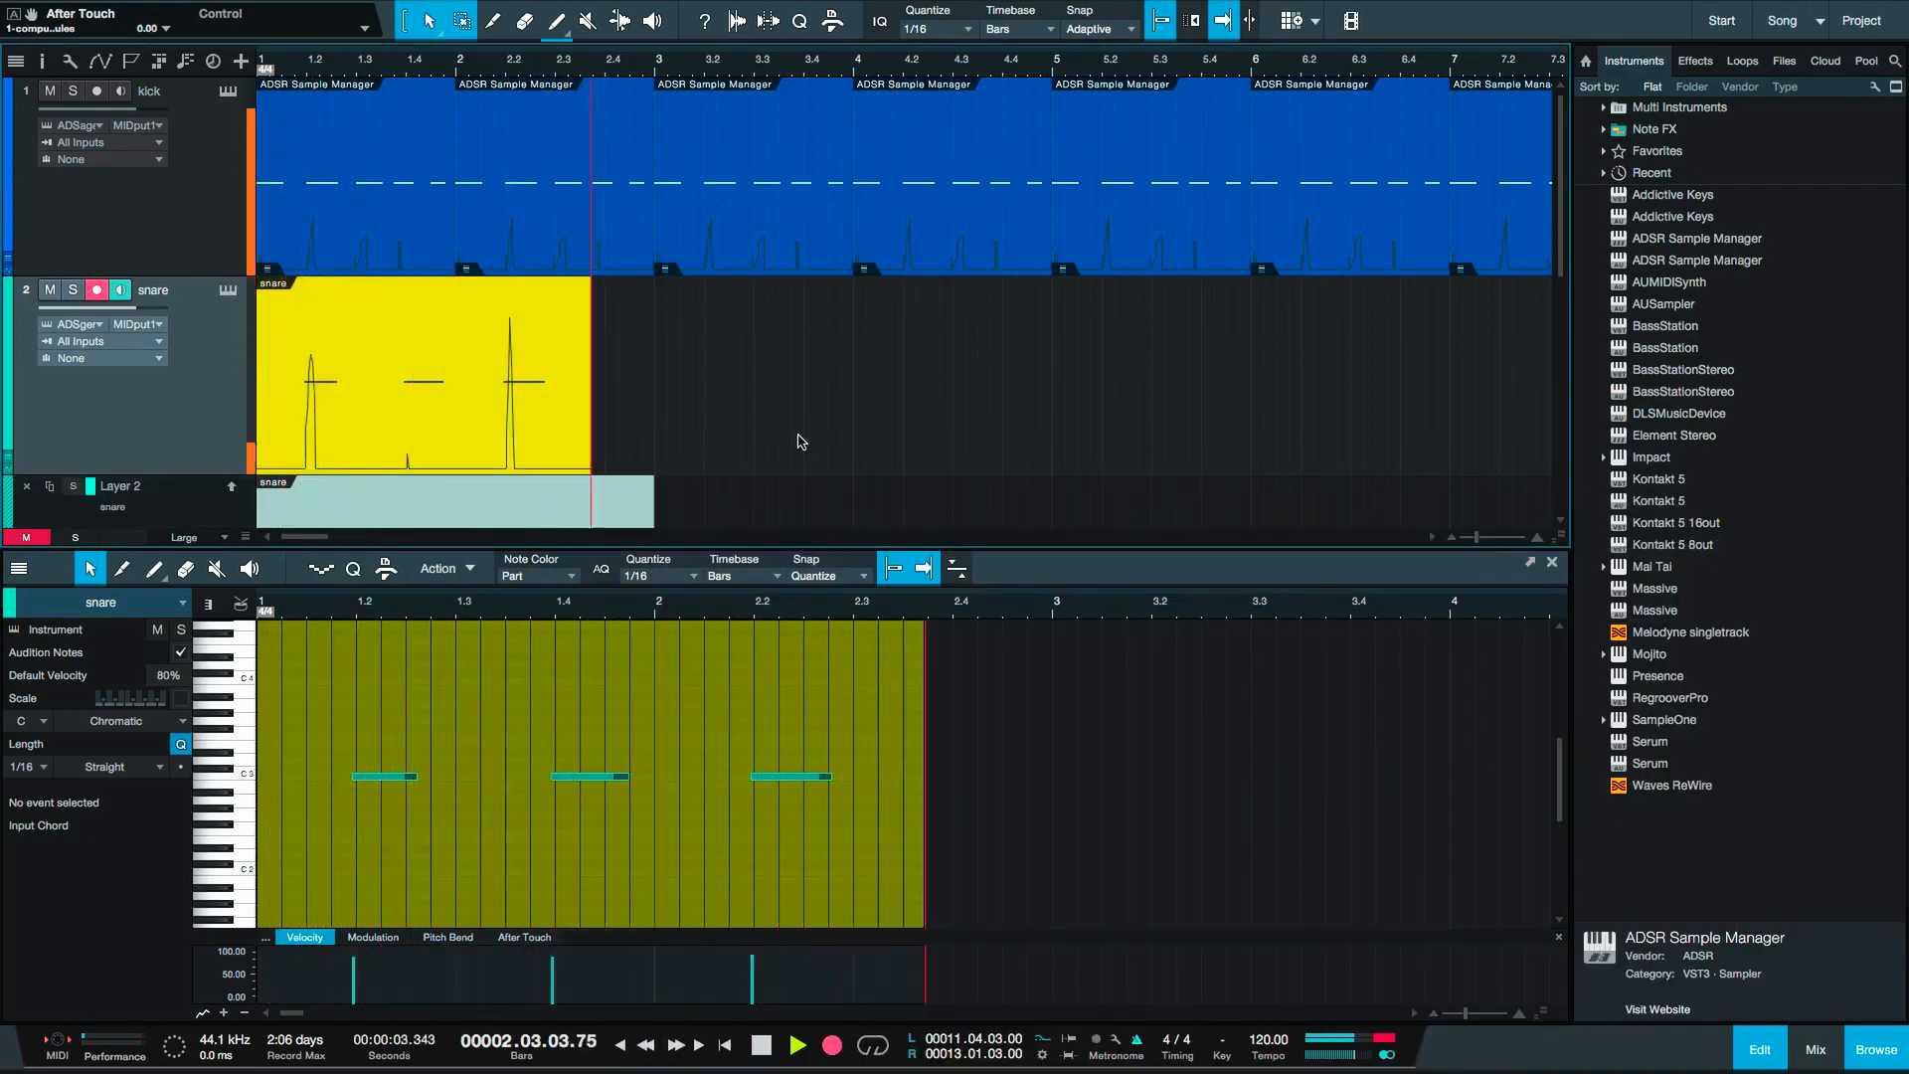
Stop the two-bar snare recording and duplicate the part repeatedly along its track up to bar 13.
{"action": "key", "text": "space"}
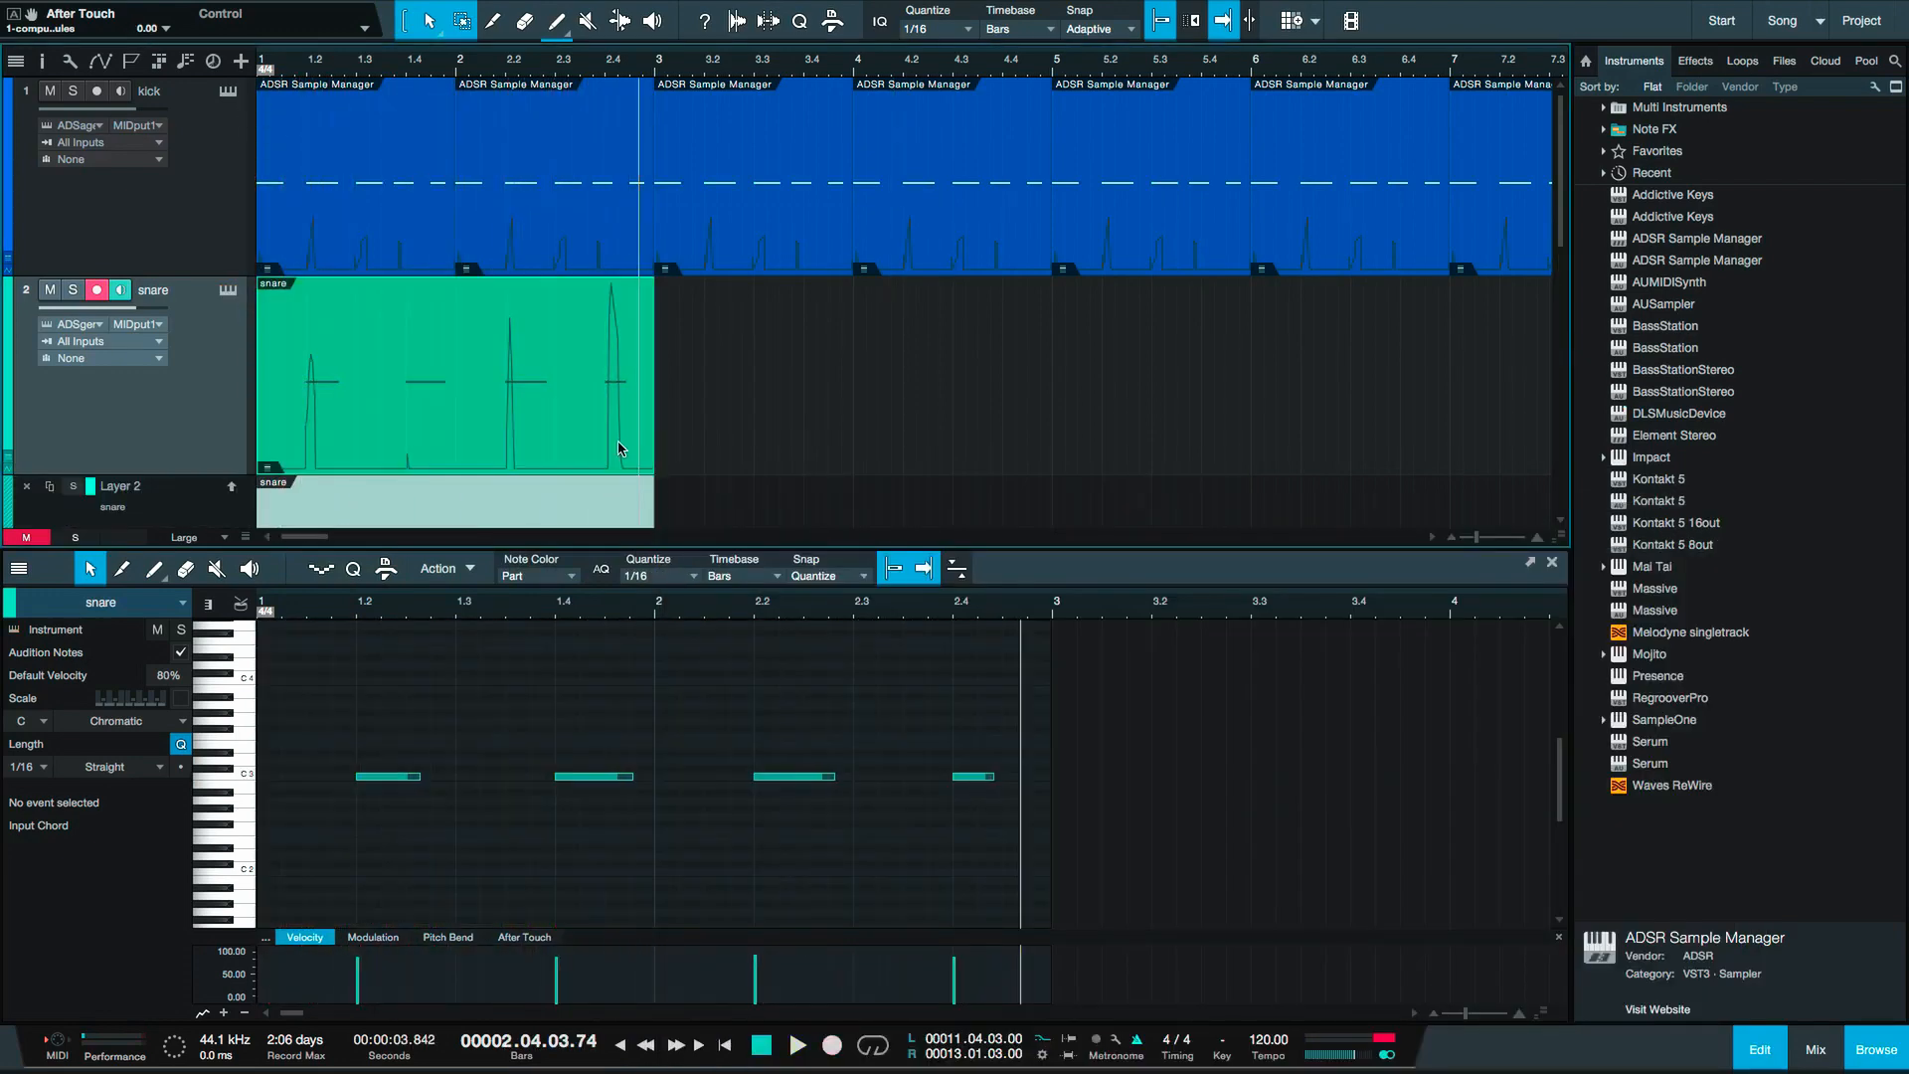
{"action": "key", "text": "d"}
{"action": "key", "text": "d"}
{"action": "key", "text": "d"}
{"action": "key", "text": "d"}
{"action": "key", "text": "d"}
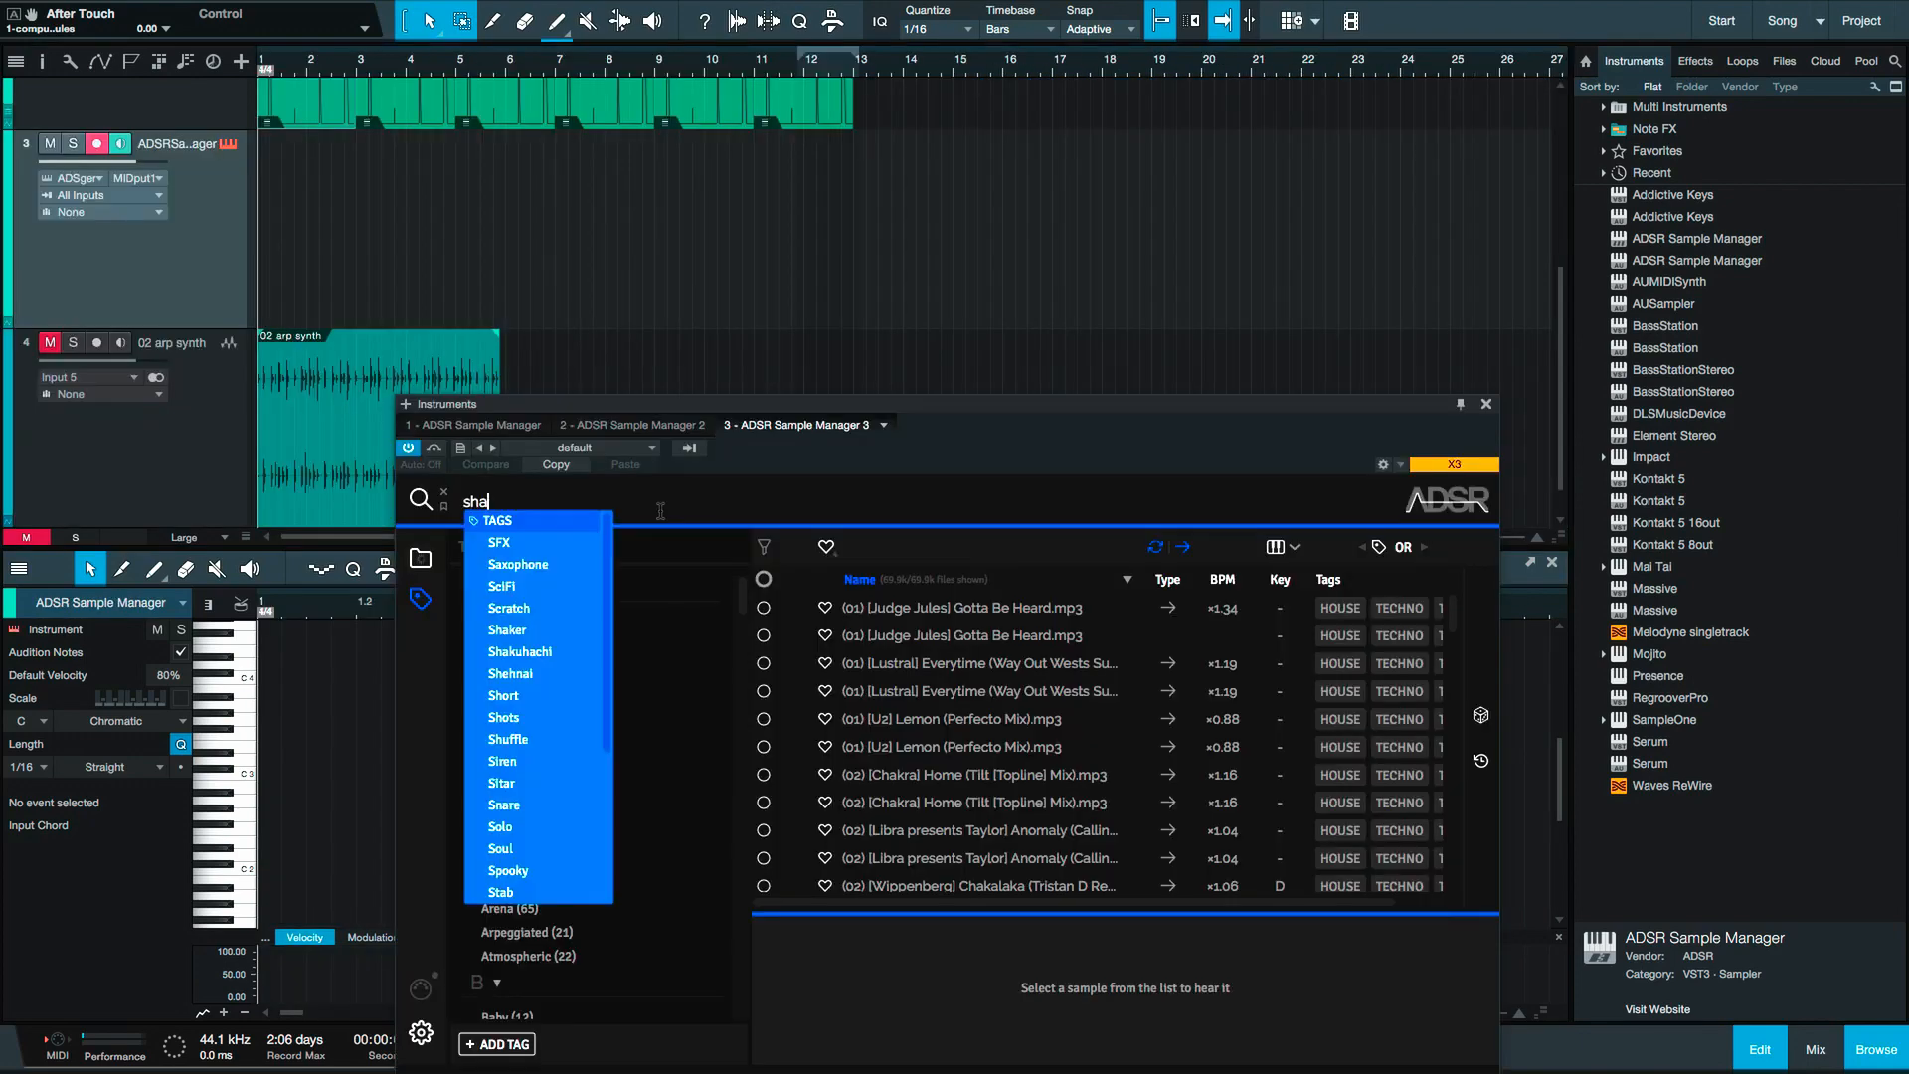
Search the samples for shaker, load 03 Shaker.wav, and draw a one-bar C 3 note at bar 1 to trigger it.
{"action": "type", "text": "aker"}
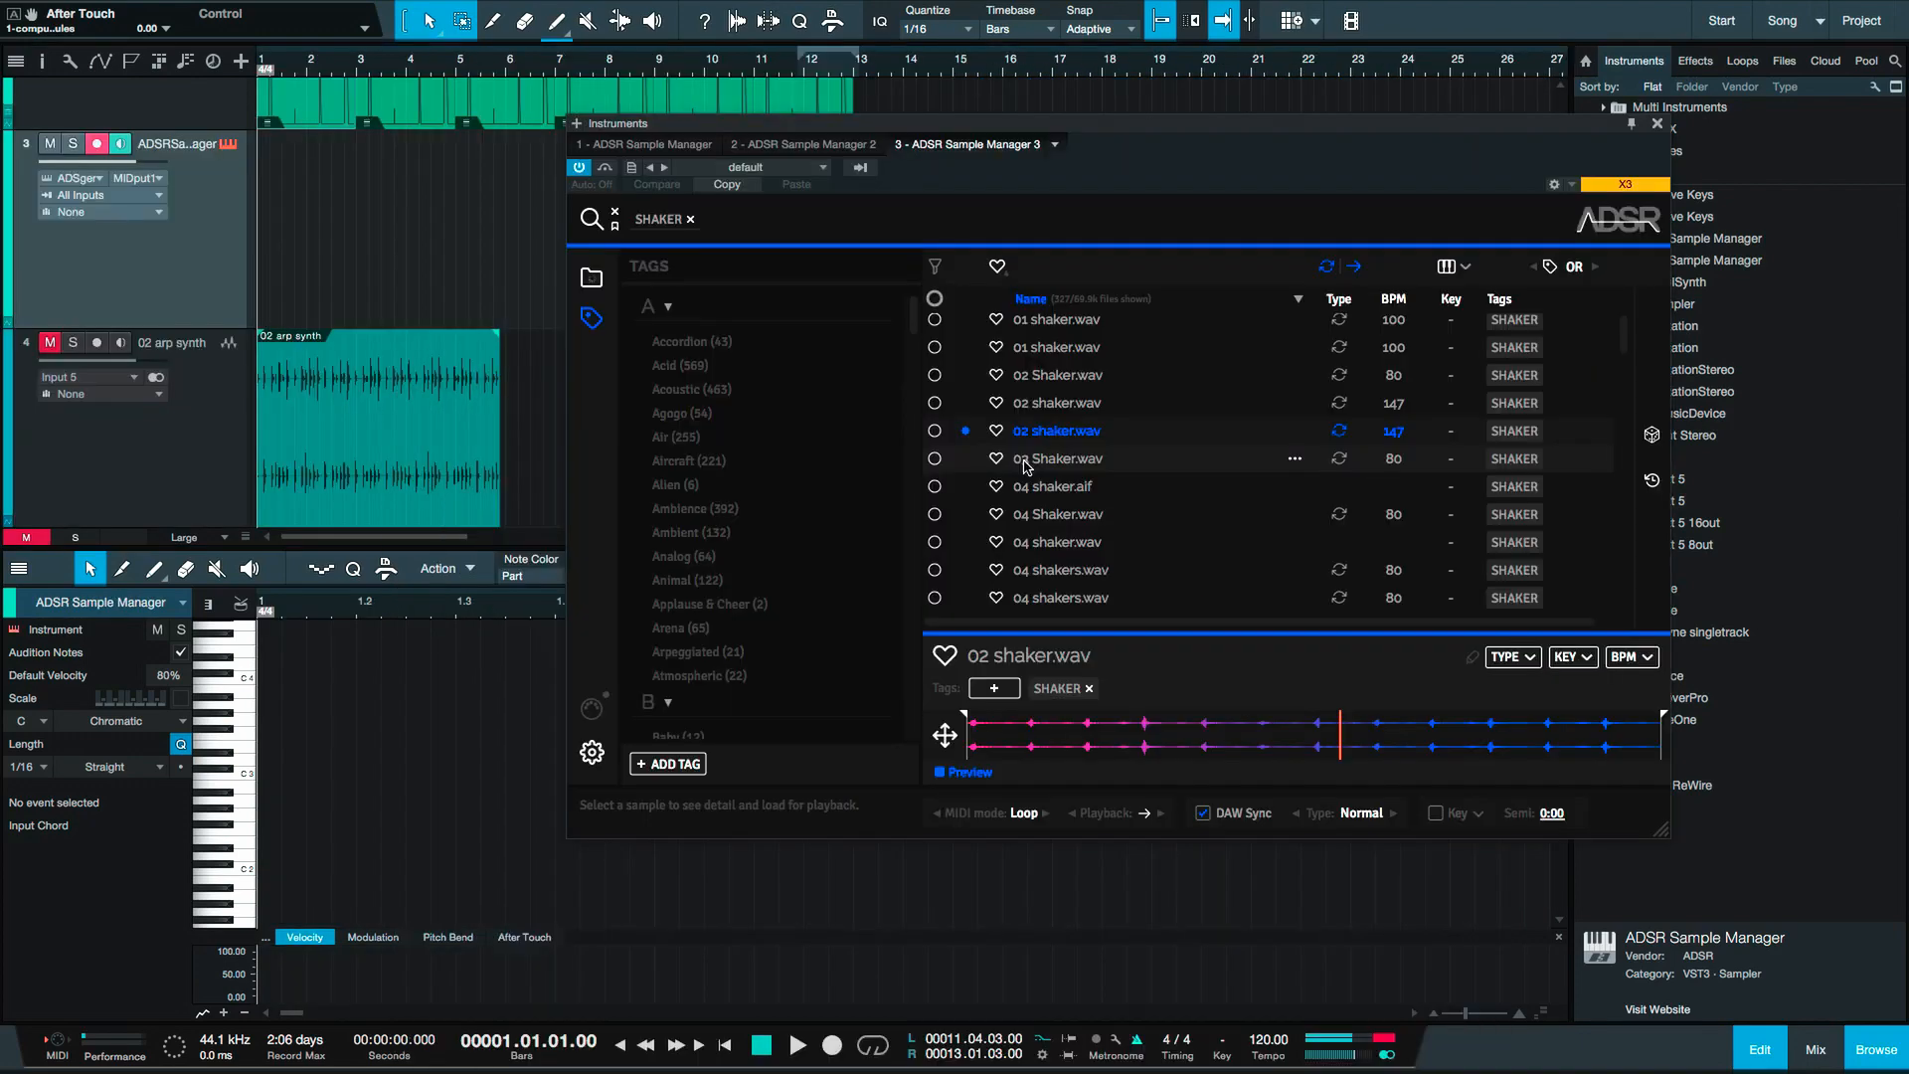
{"action": "left_click", "coordinate": [1025, 463]}
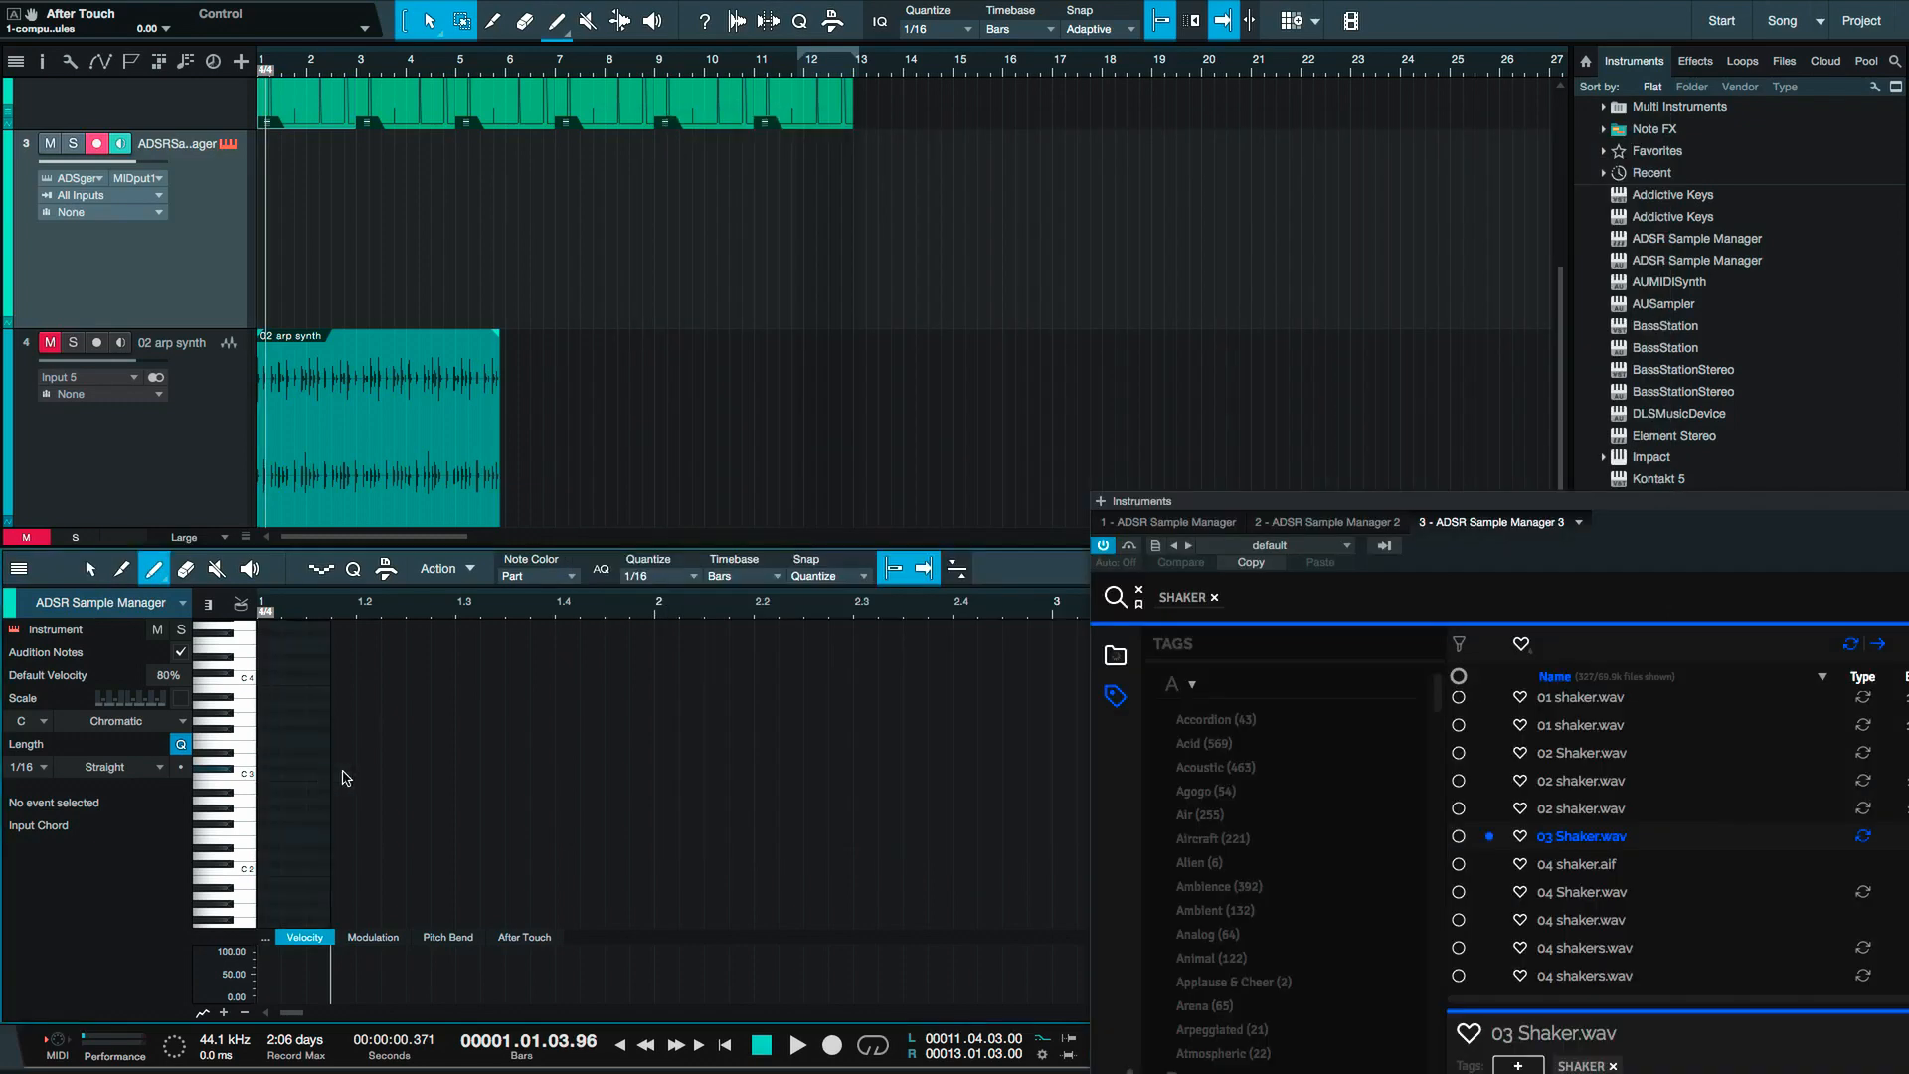
{"action": "left_click_drag", "start_coordinate": [260, 774], "coordinate": [646, 771]}
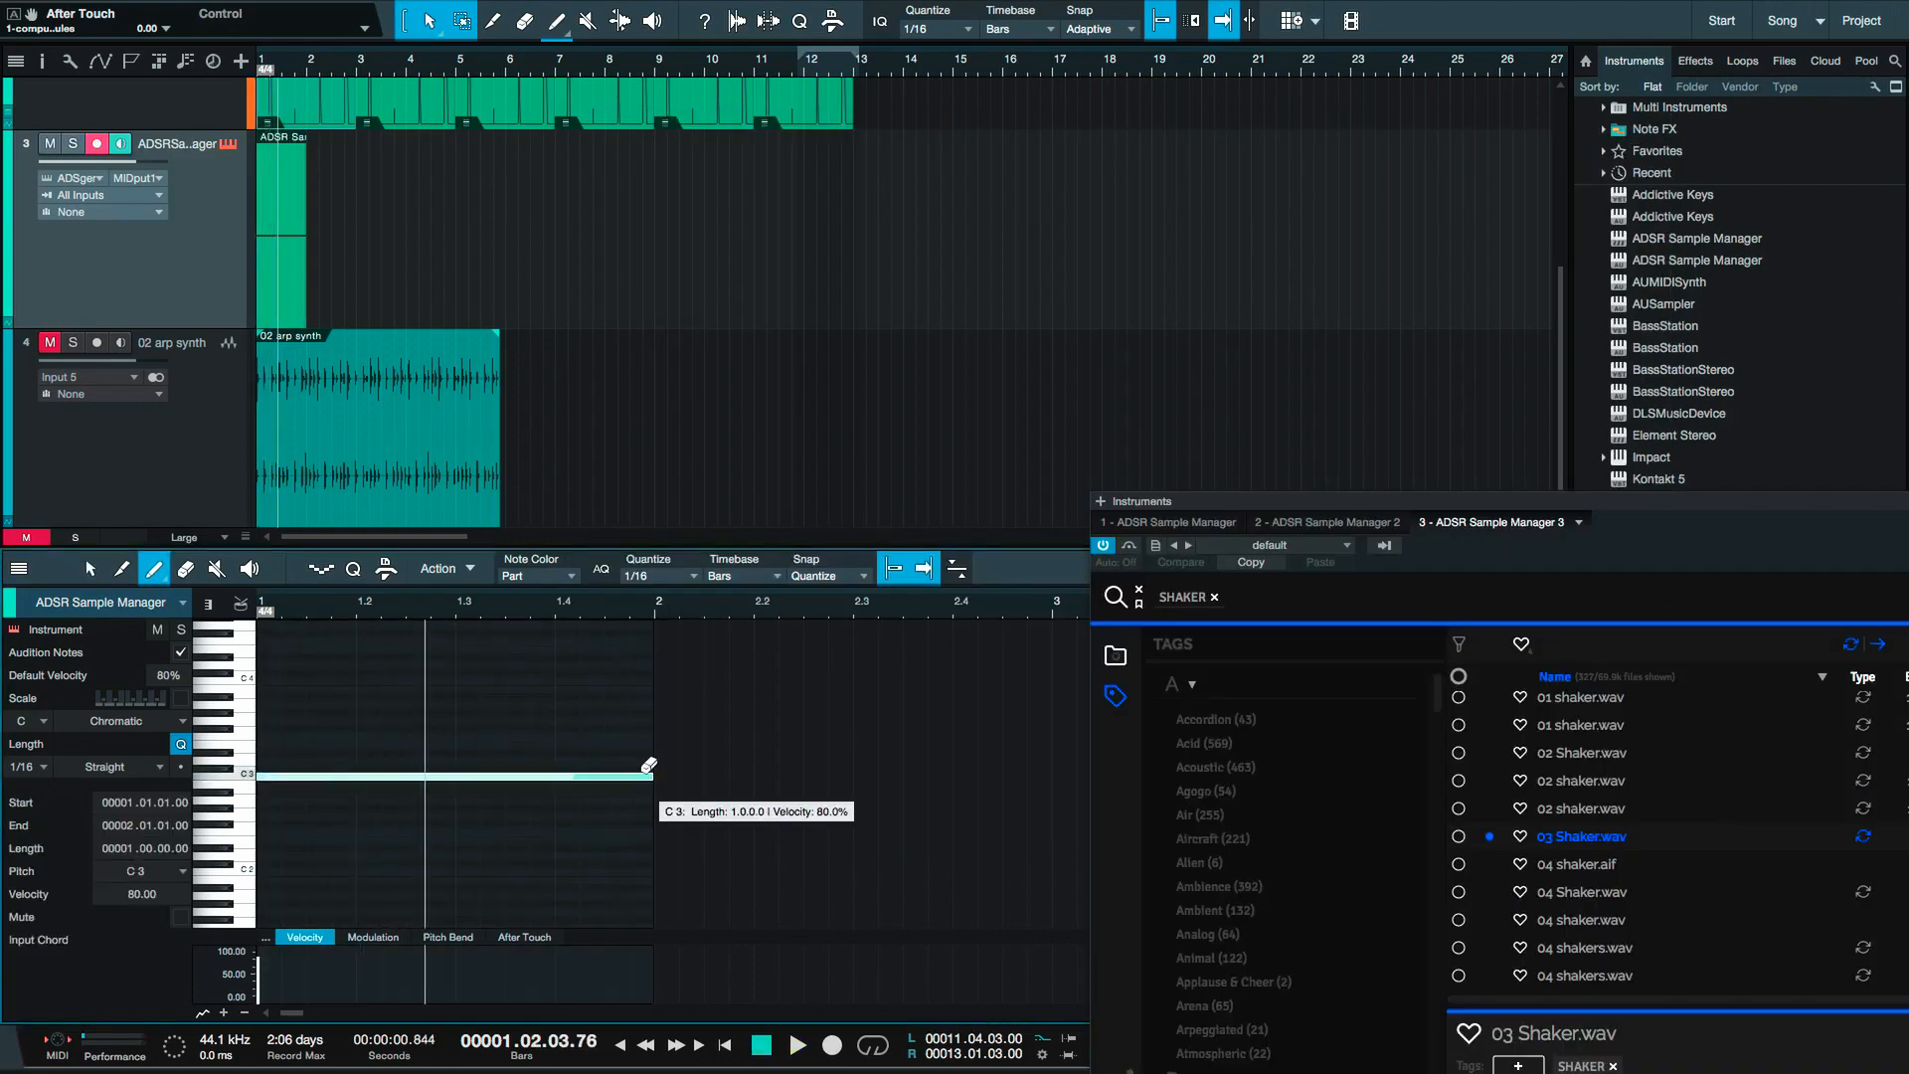
{"action": "key", "text": "space"}
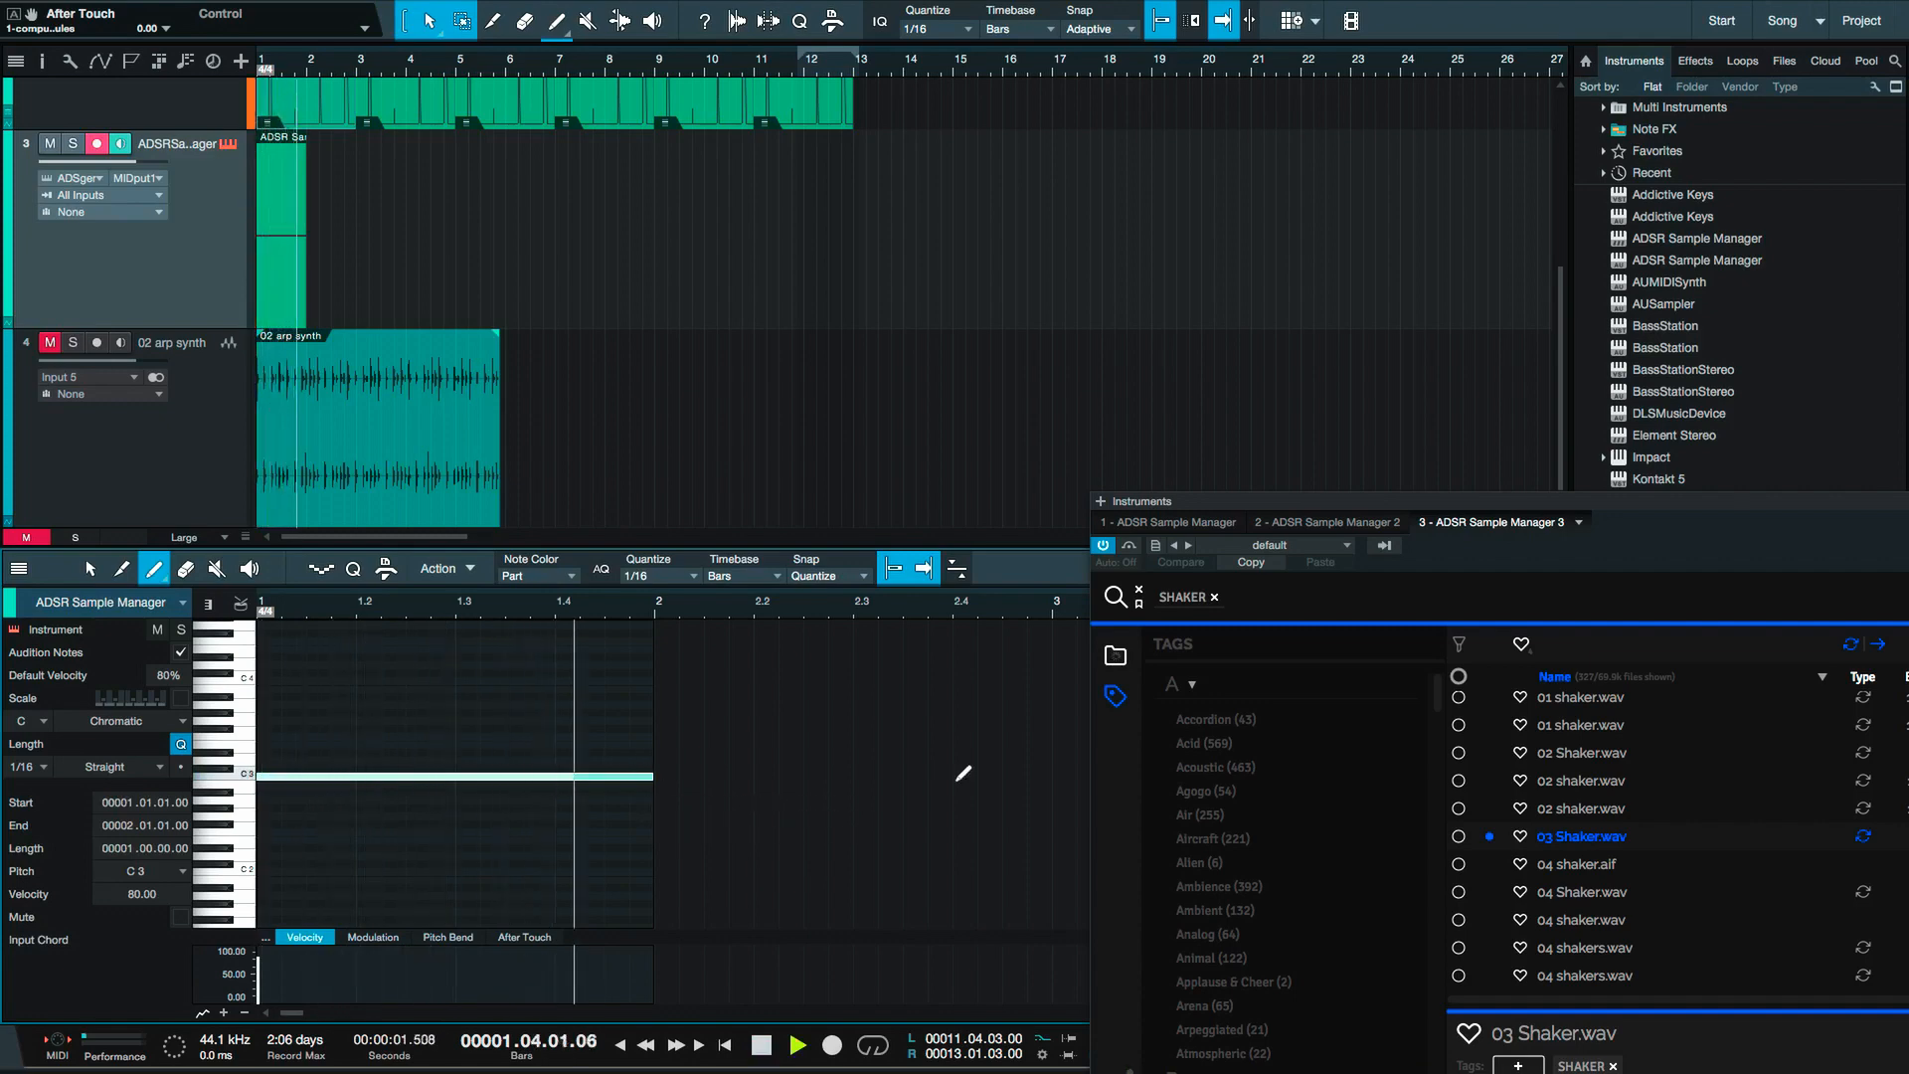
{"action": "key", "text": "space"}
Duplicate the one-bar shaker part repeatedly along track 3 up to bar 13.
{"action": "left_click", "coordinate": [269, 264]}
{"action": "key", "text": "d"}
{"action": "key", "text": "d"}
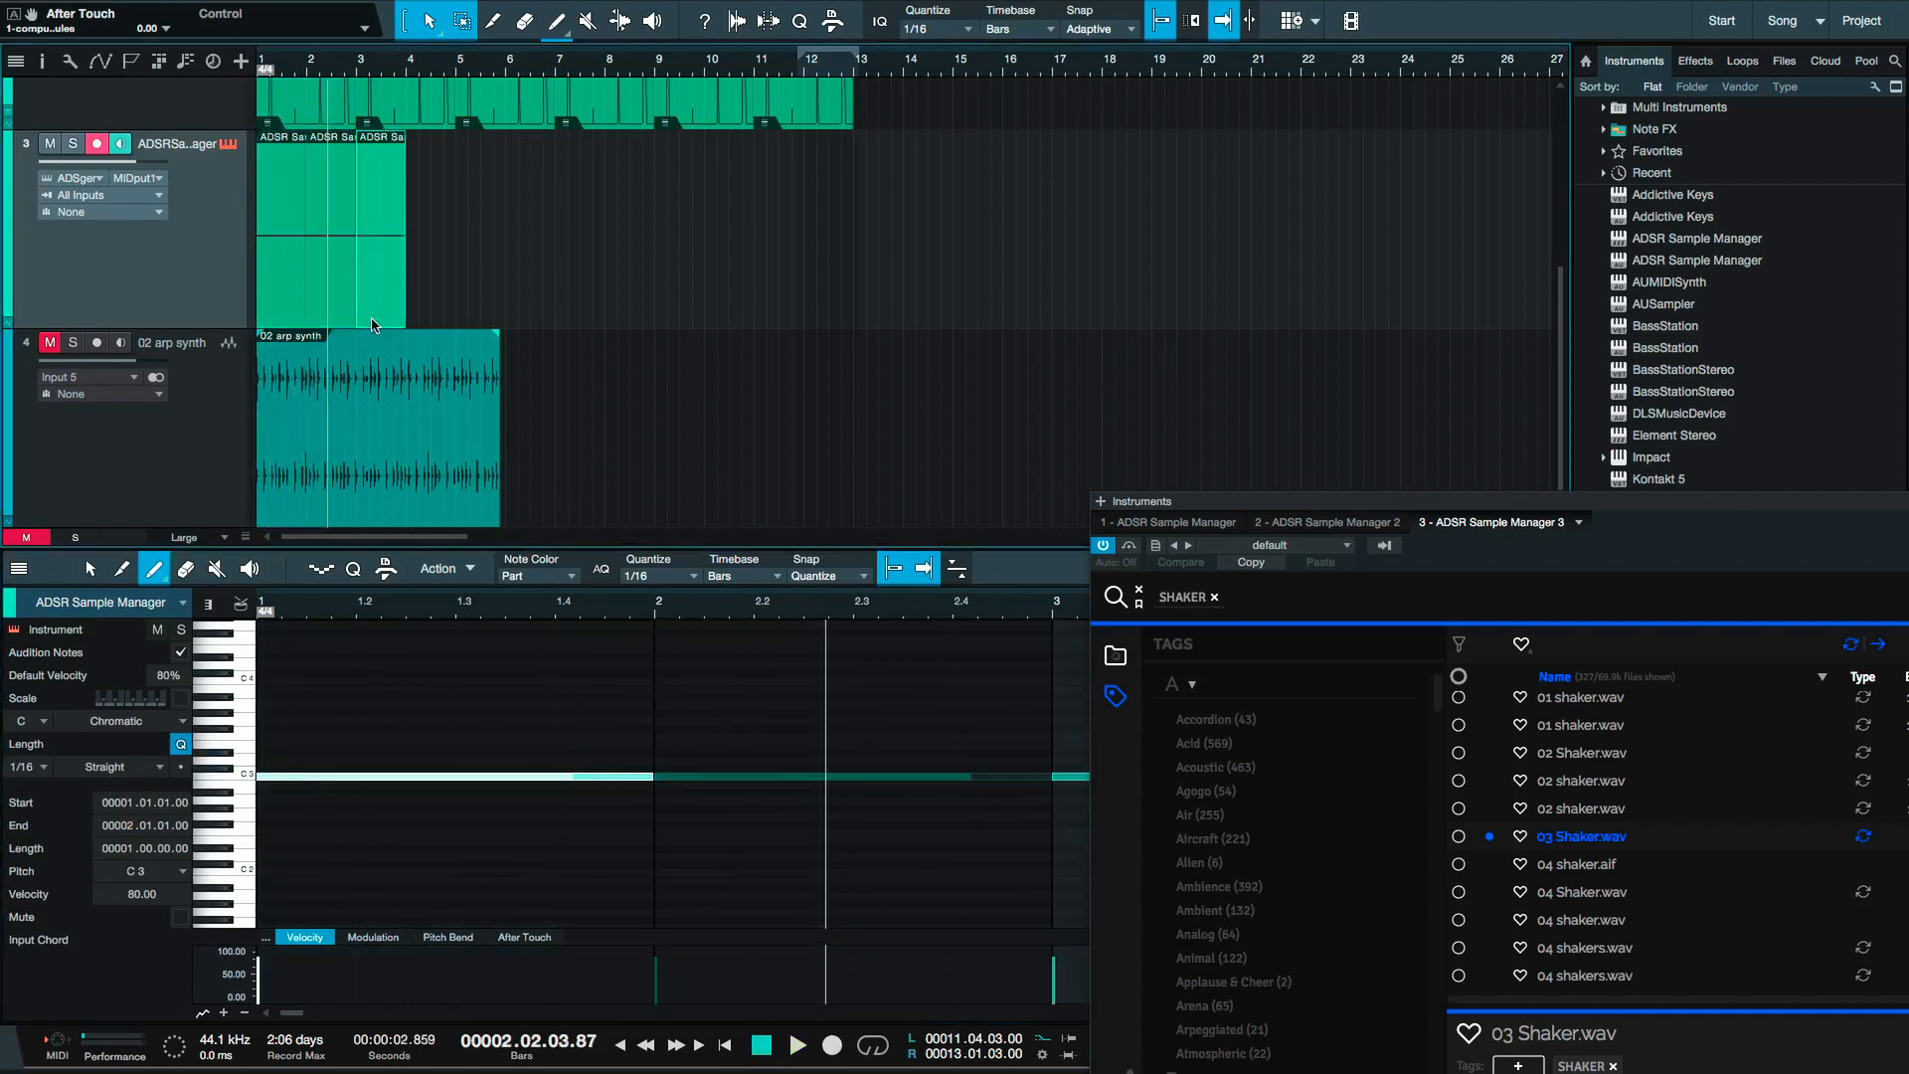
{"action": "key", "text": "d"}
{"action": "key", "text": "d"}
{"action": "key", "text": "d"}
{"action": "key", "text": "d"}
{"action": "key", "text": "d"}
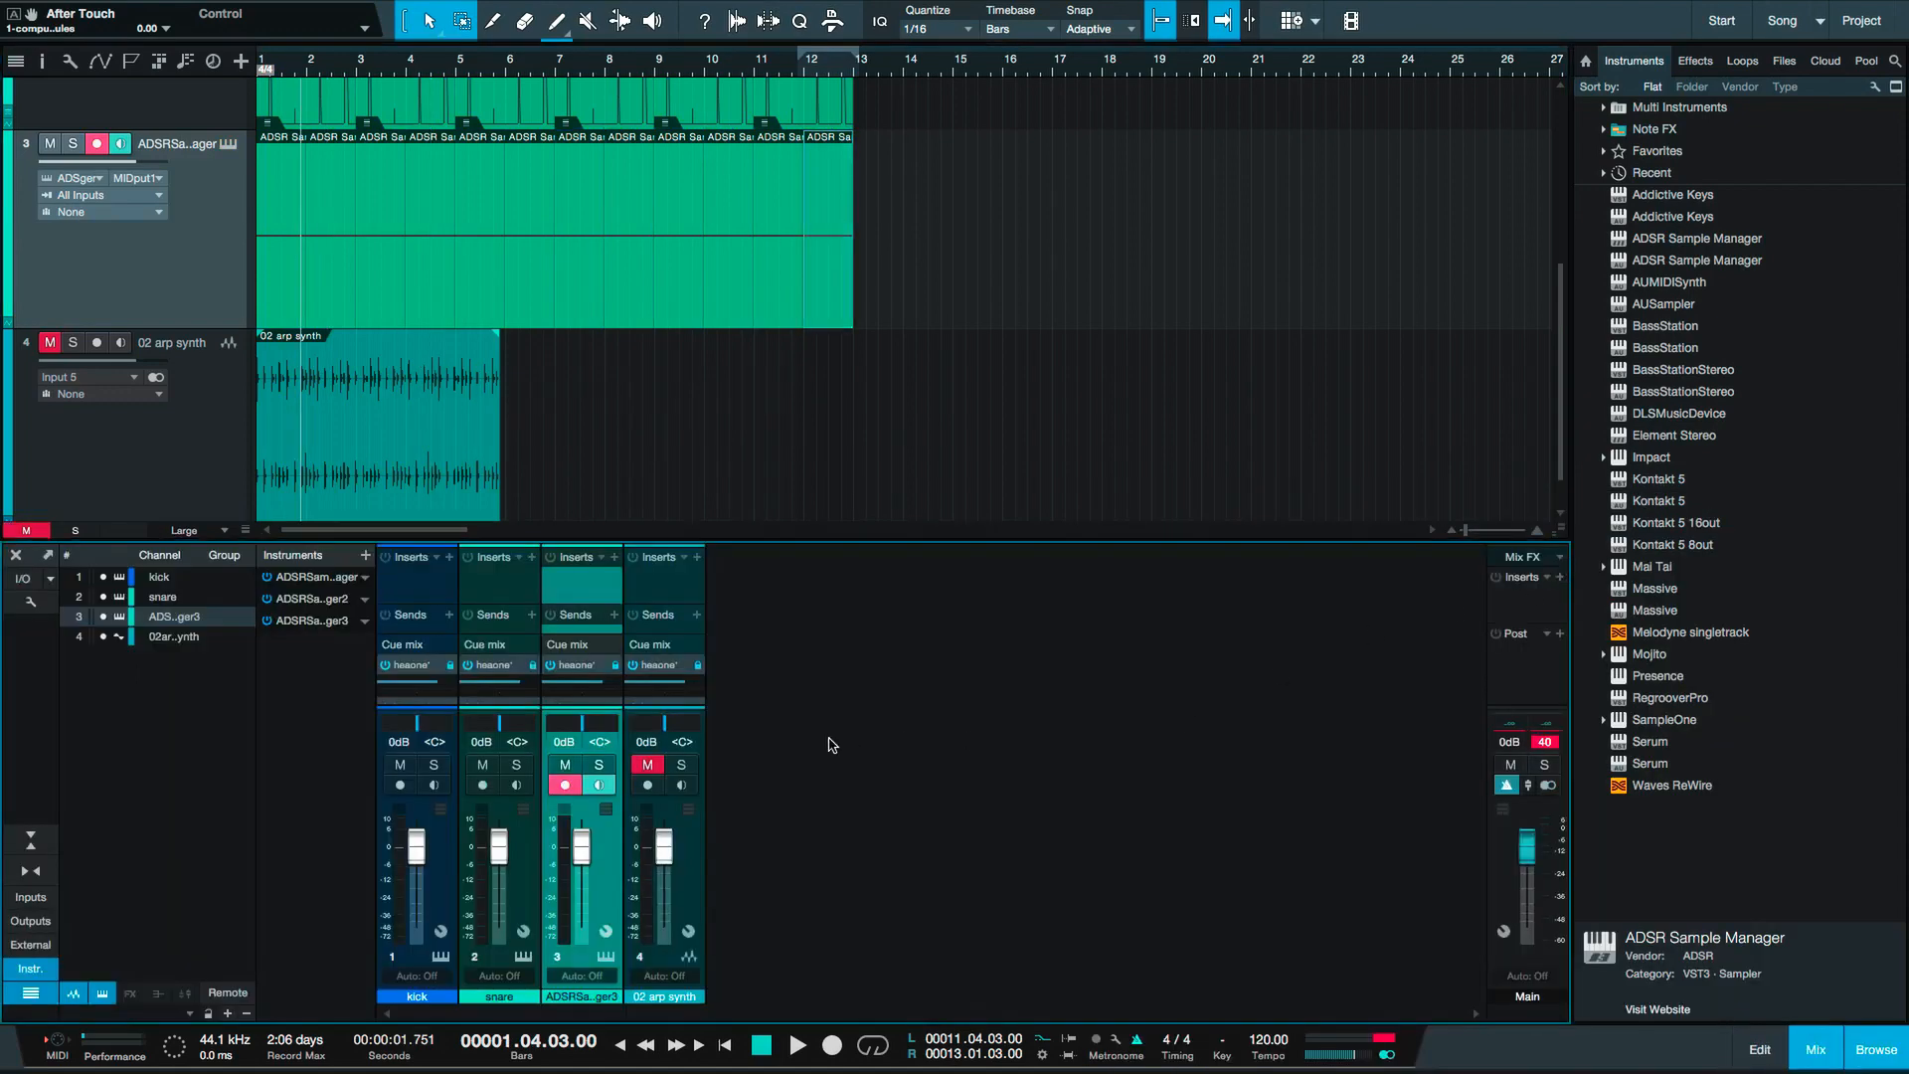
Balance the levels during playback: kick at -10.0 dB, snare at -7.6 dB and the shaker channel at +5.1 dB.
{"action": "key", "text": "space"}
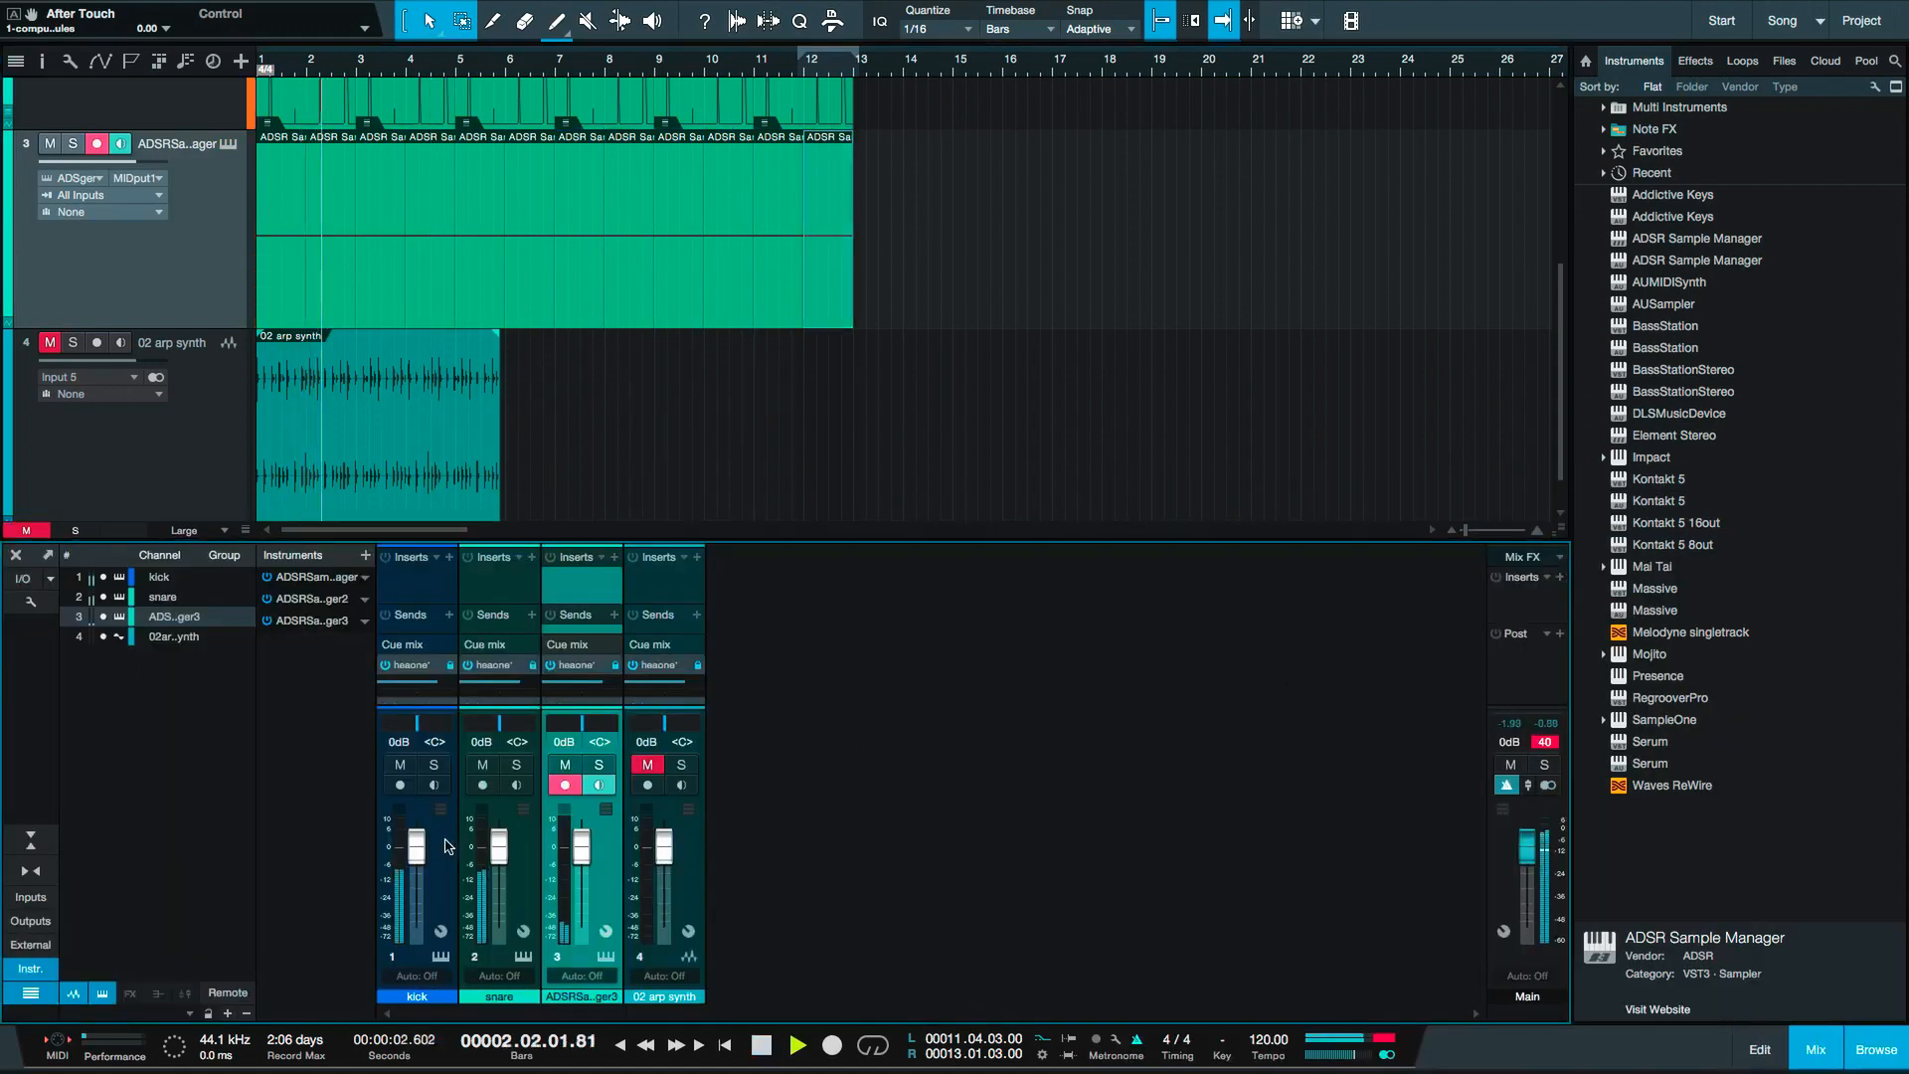
{"action": "left_click_drag", "start_coordinate": [417, 846], "coordinate": [498, 873]}
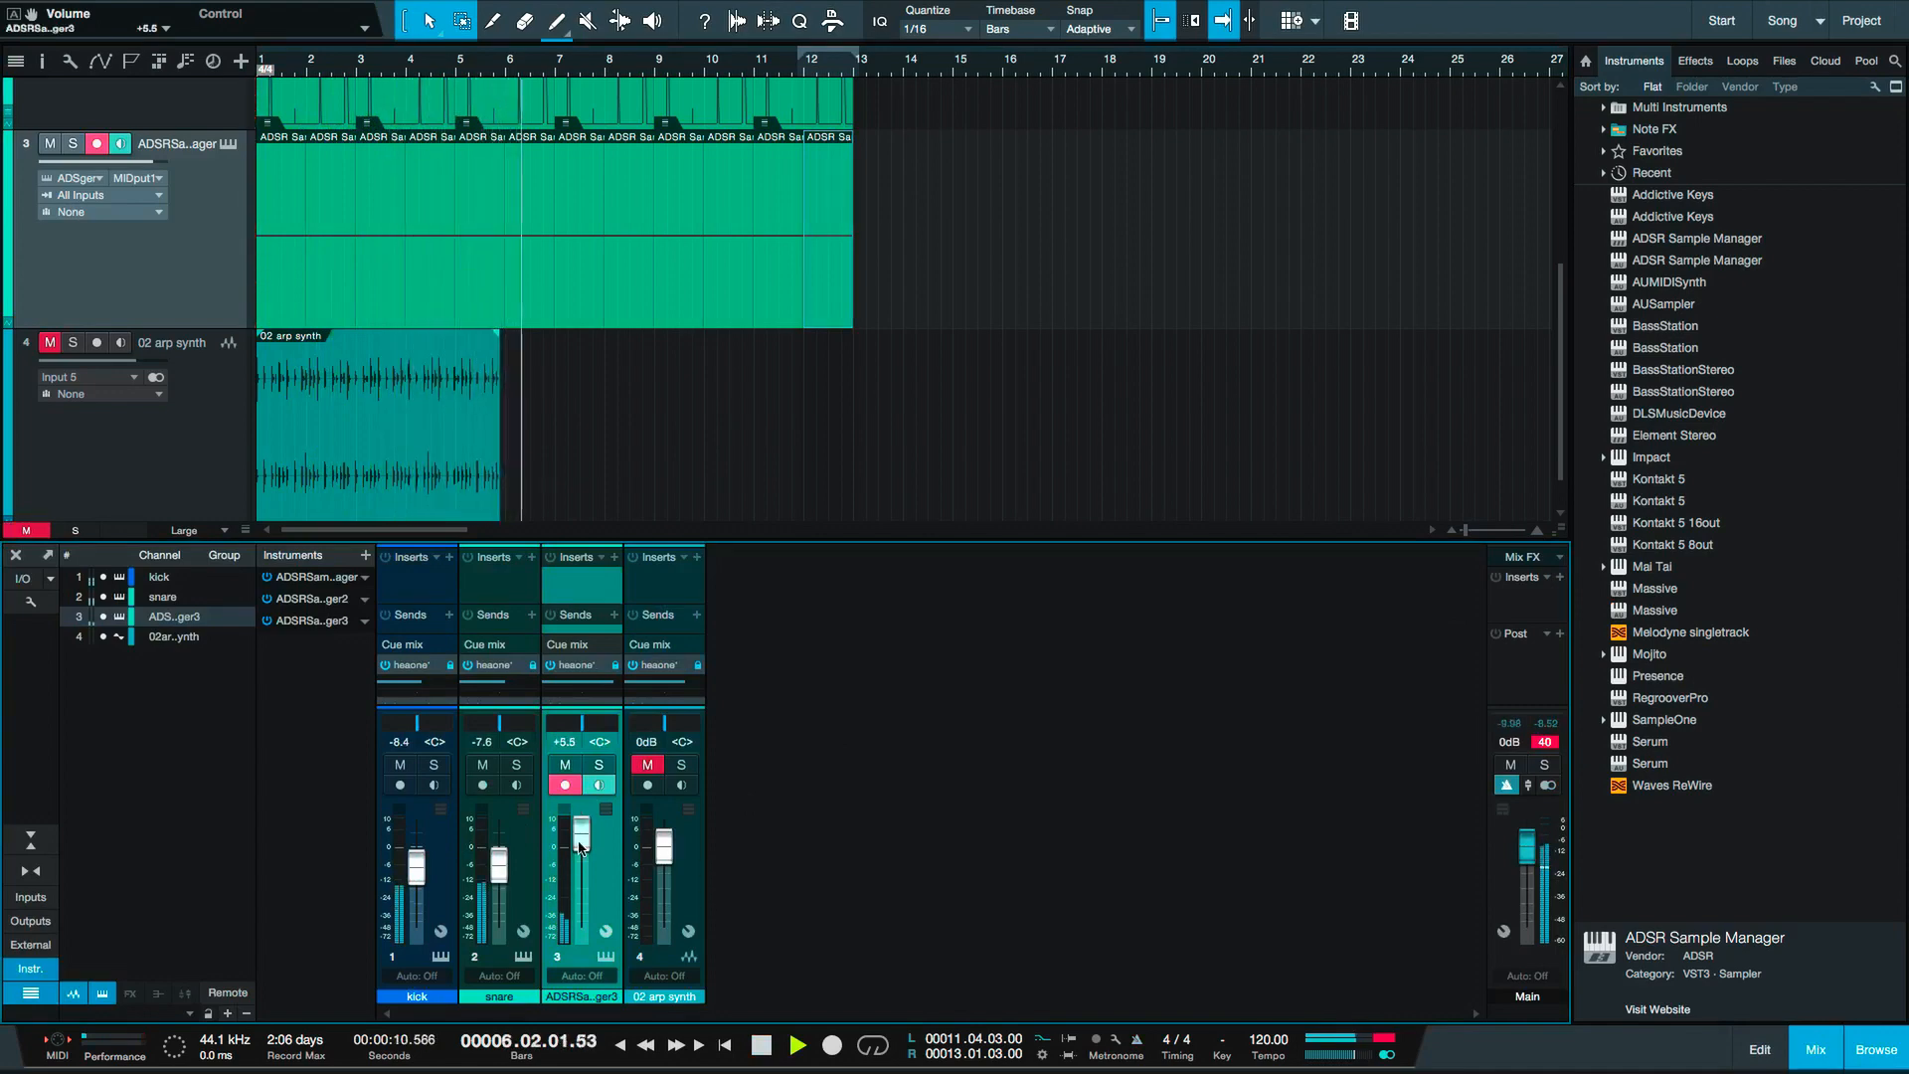
{"action": "left_click_drag", "start_coordinate": [581, 860], "coordinate": [579, 849]}
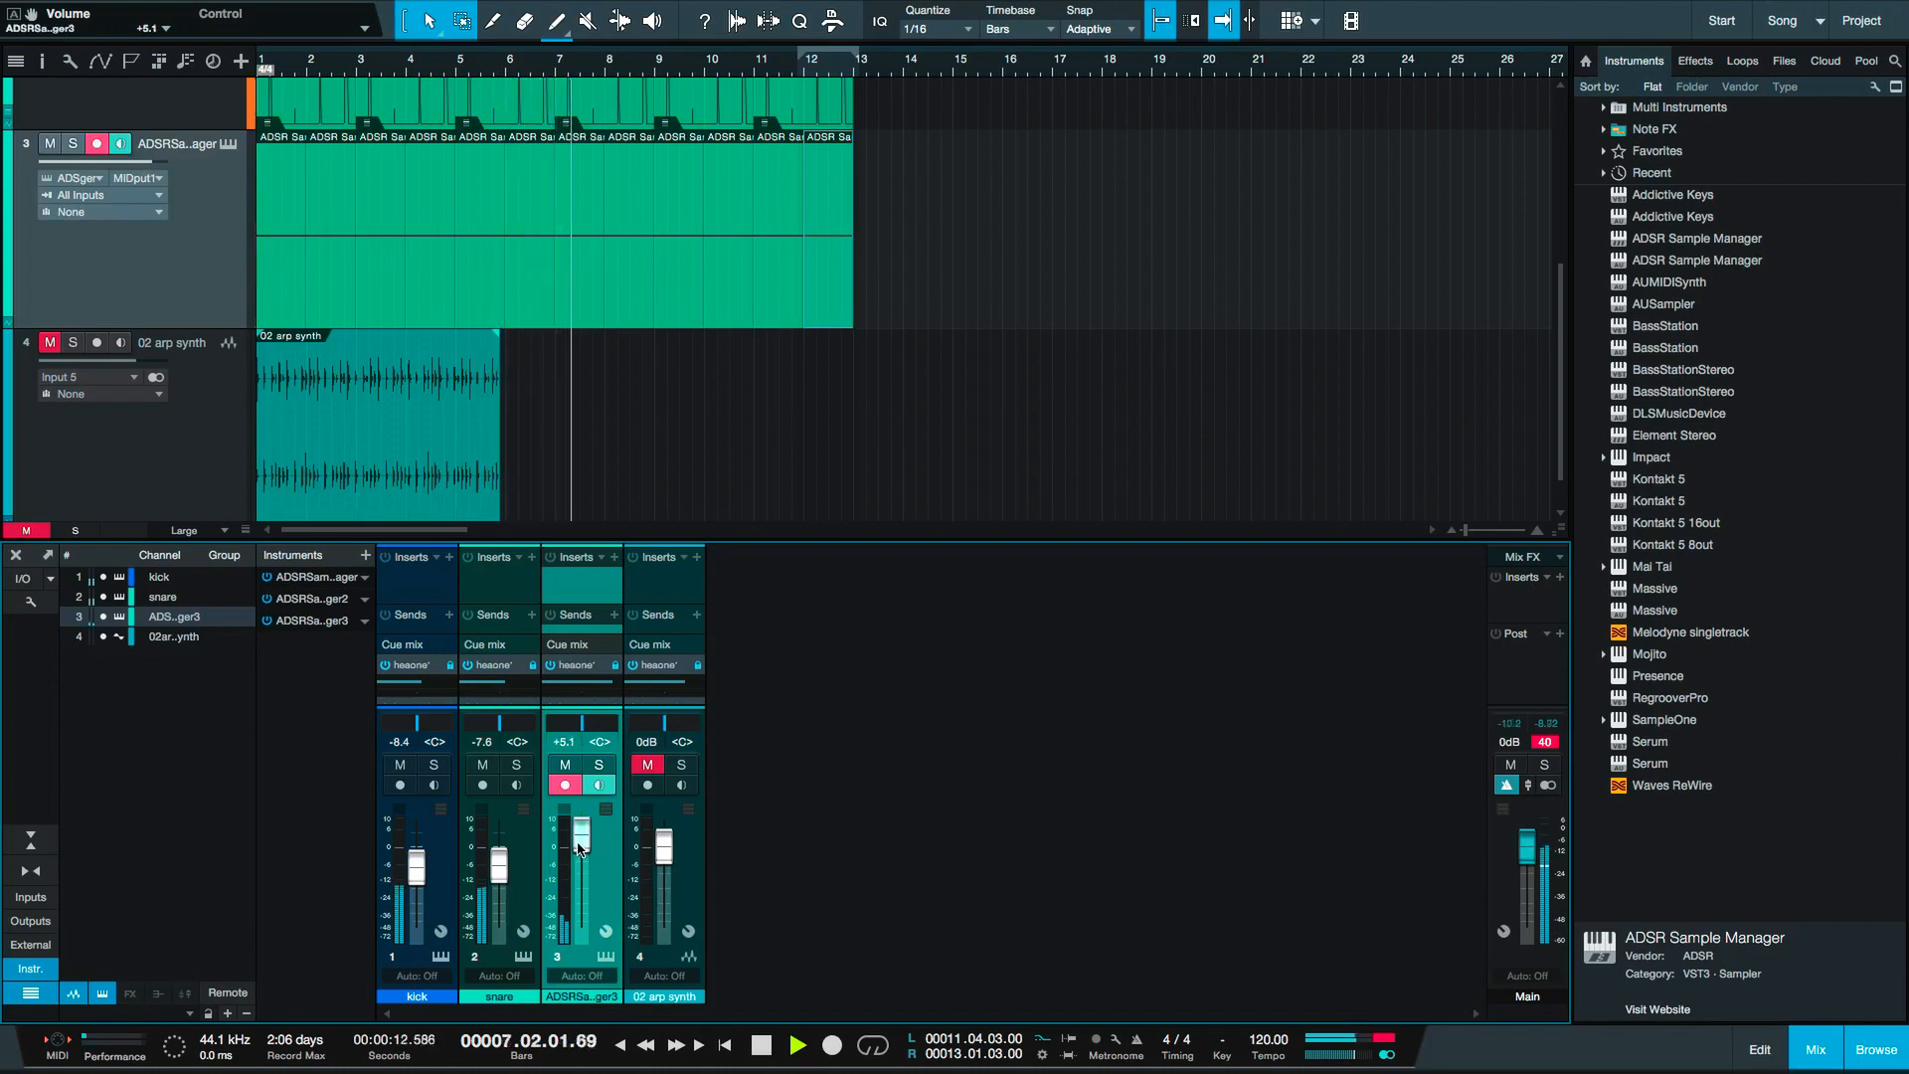
{"action": "left_click_drag", "start_coordinate": [418, 867], "coordinate": [422, 878]}
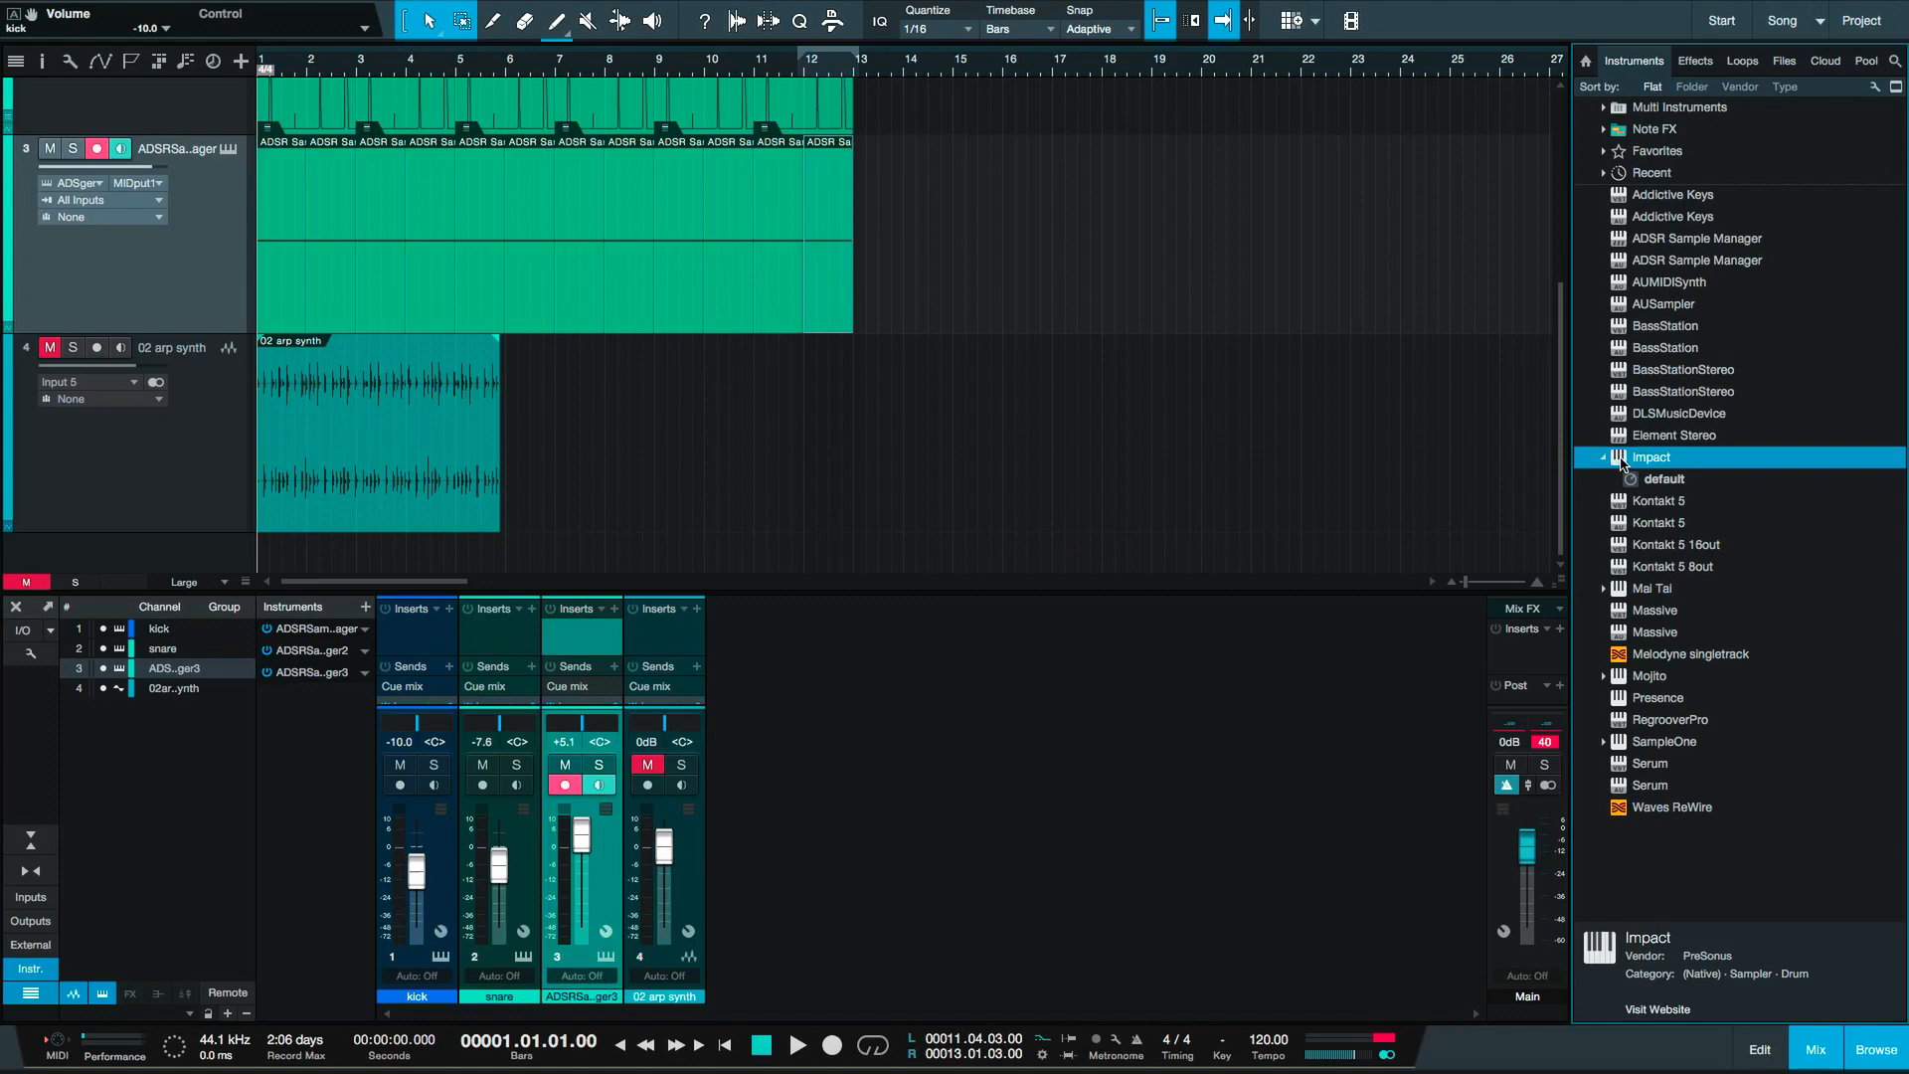
Add an Impact XT instrument track and load 11 bongos 02.wav from the bongo samples onto its C 2 pad.
{"action": "left_click_drag", "start_coordinate": [1650, 456], "coordinate": [249, 547]}
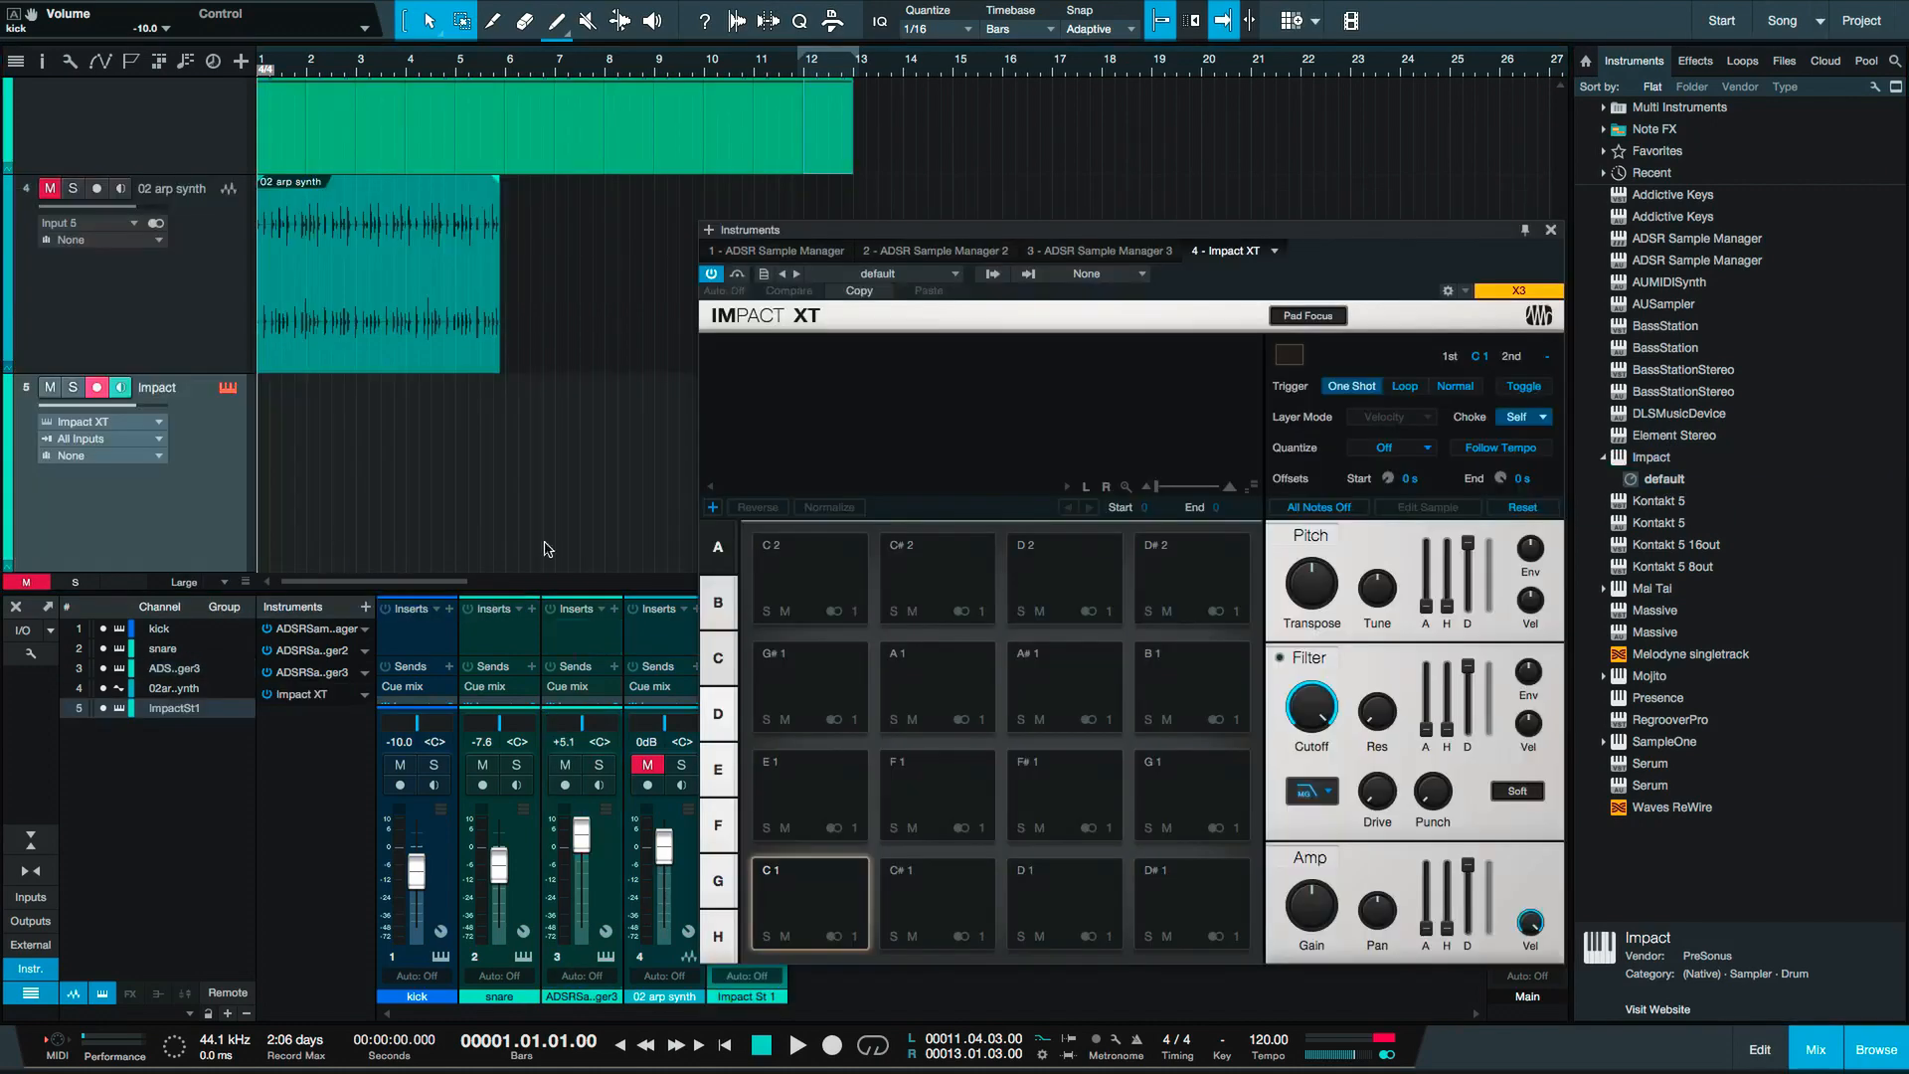
{"action": "left_click_drag", "start_coordinate": [1312, 255], "coordinate": [1327, 250]}
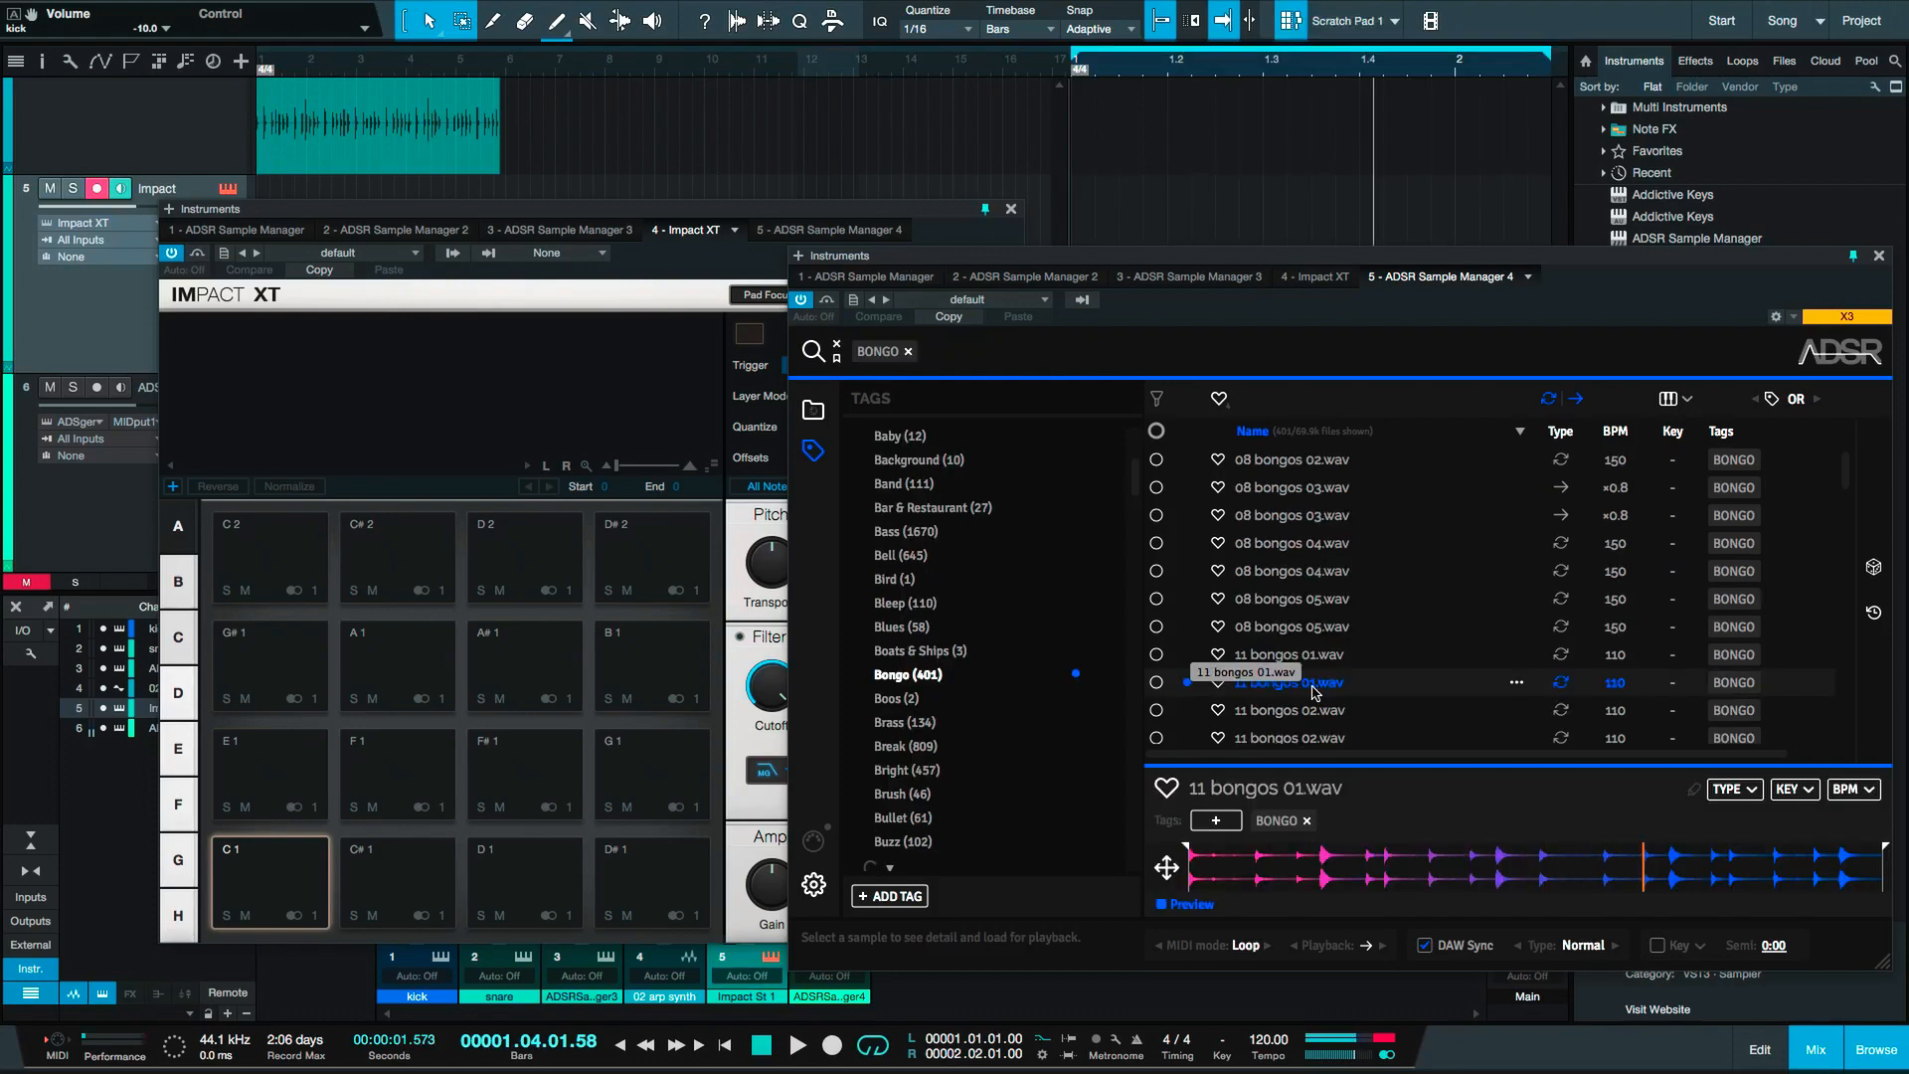
{"action": "left_click", "coordinate": [1310, 713]}
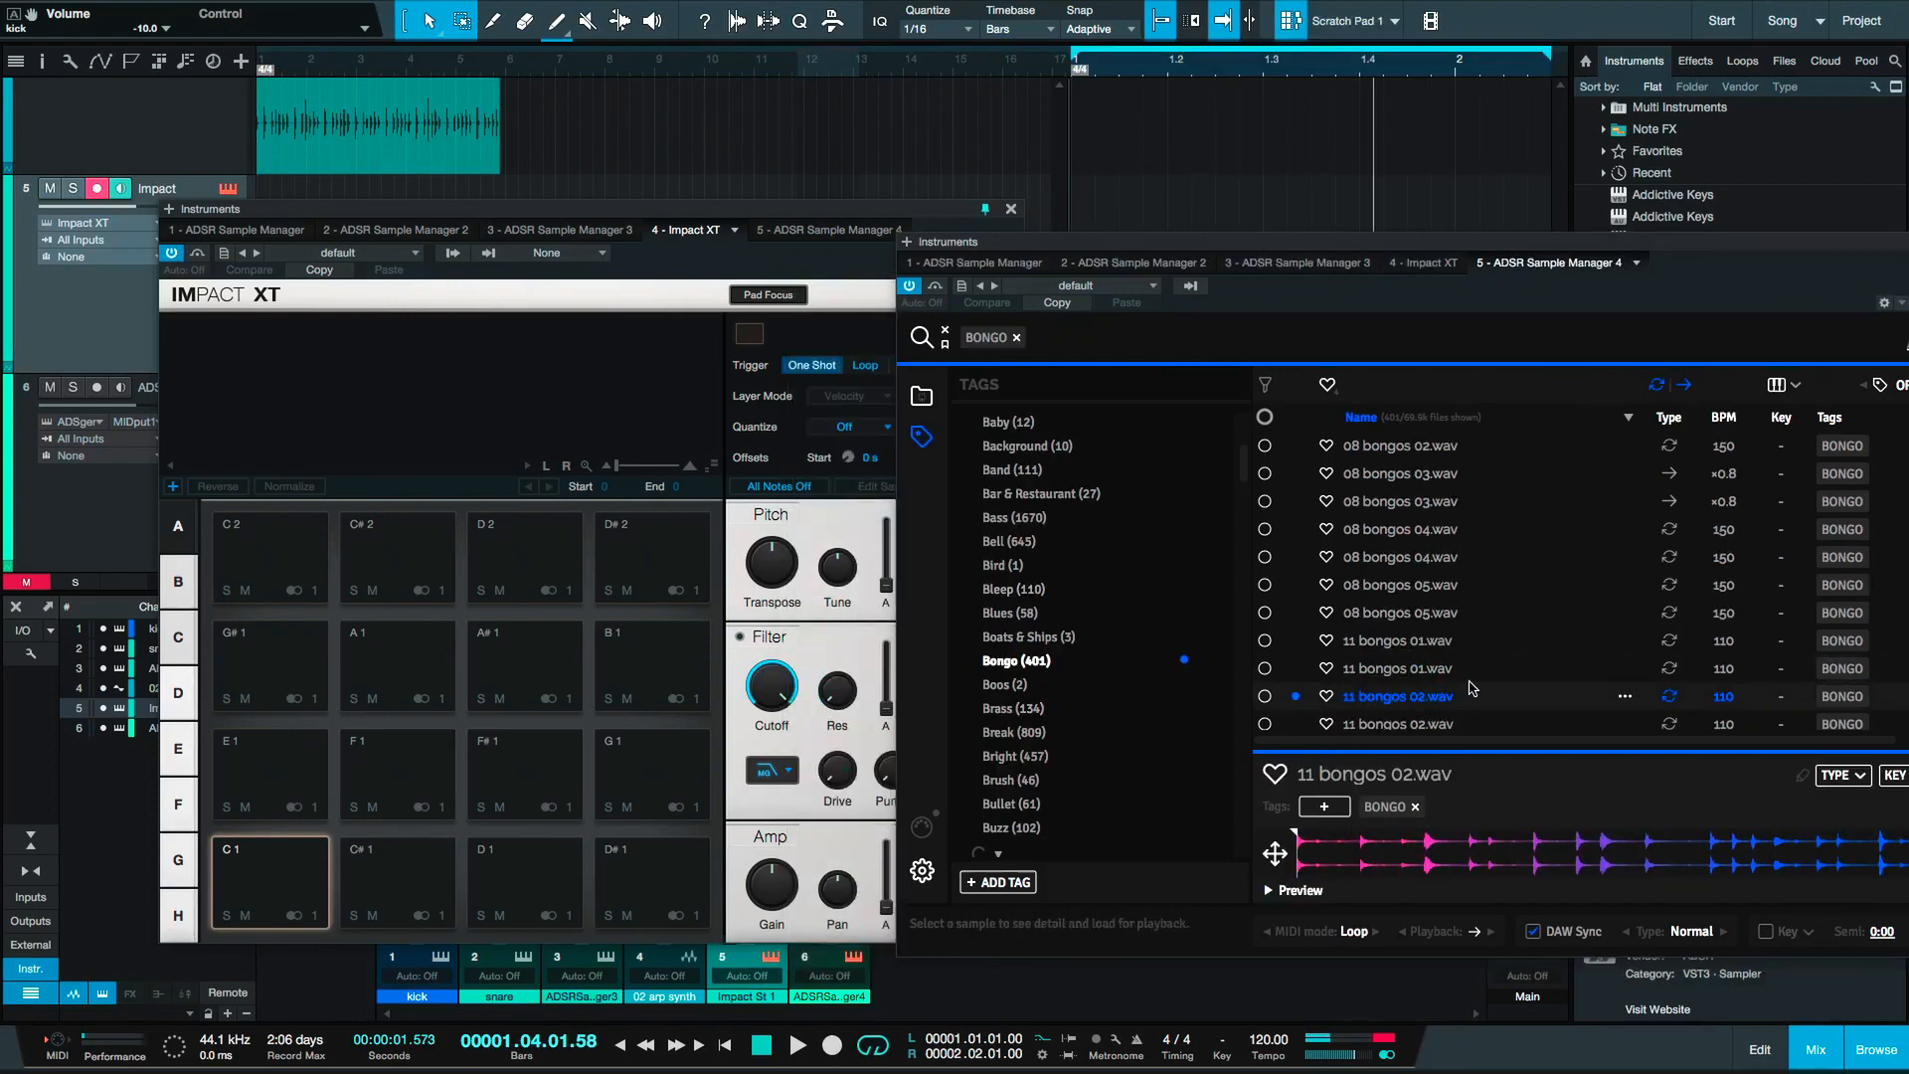
{"action": "left_click_drag", "start_coordinate": [1382, 712], "coordinate": [260, 571]}
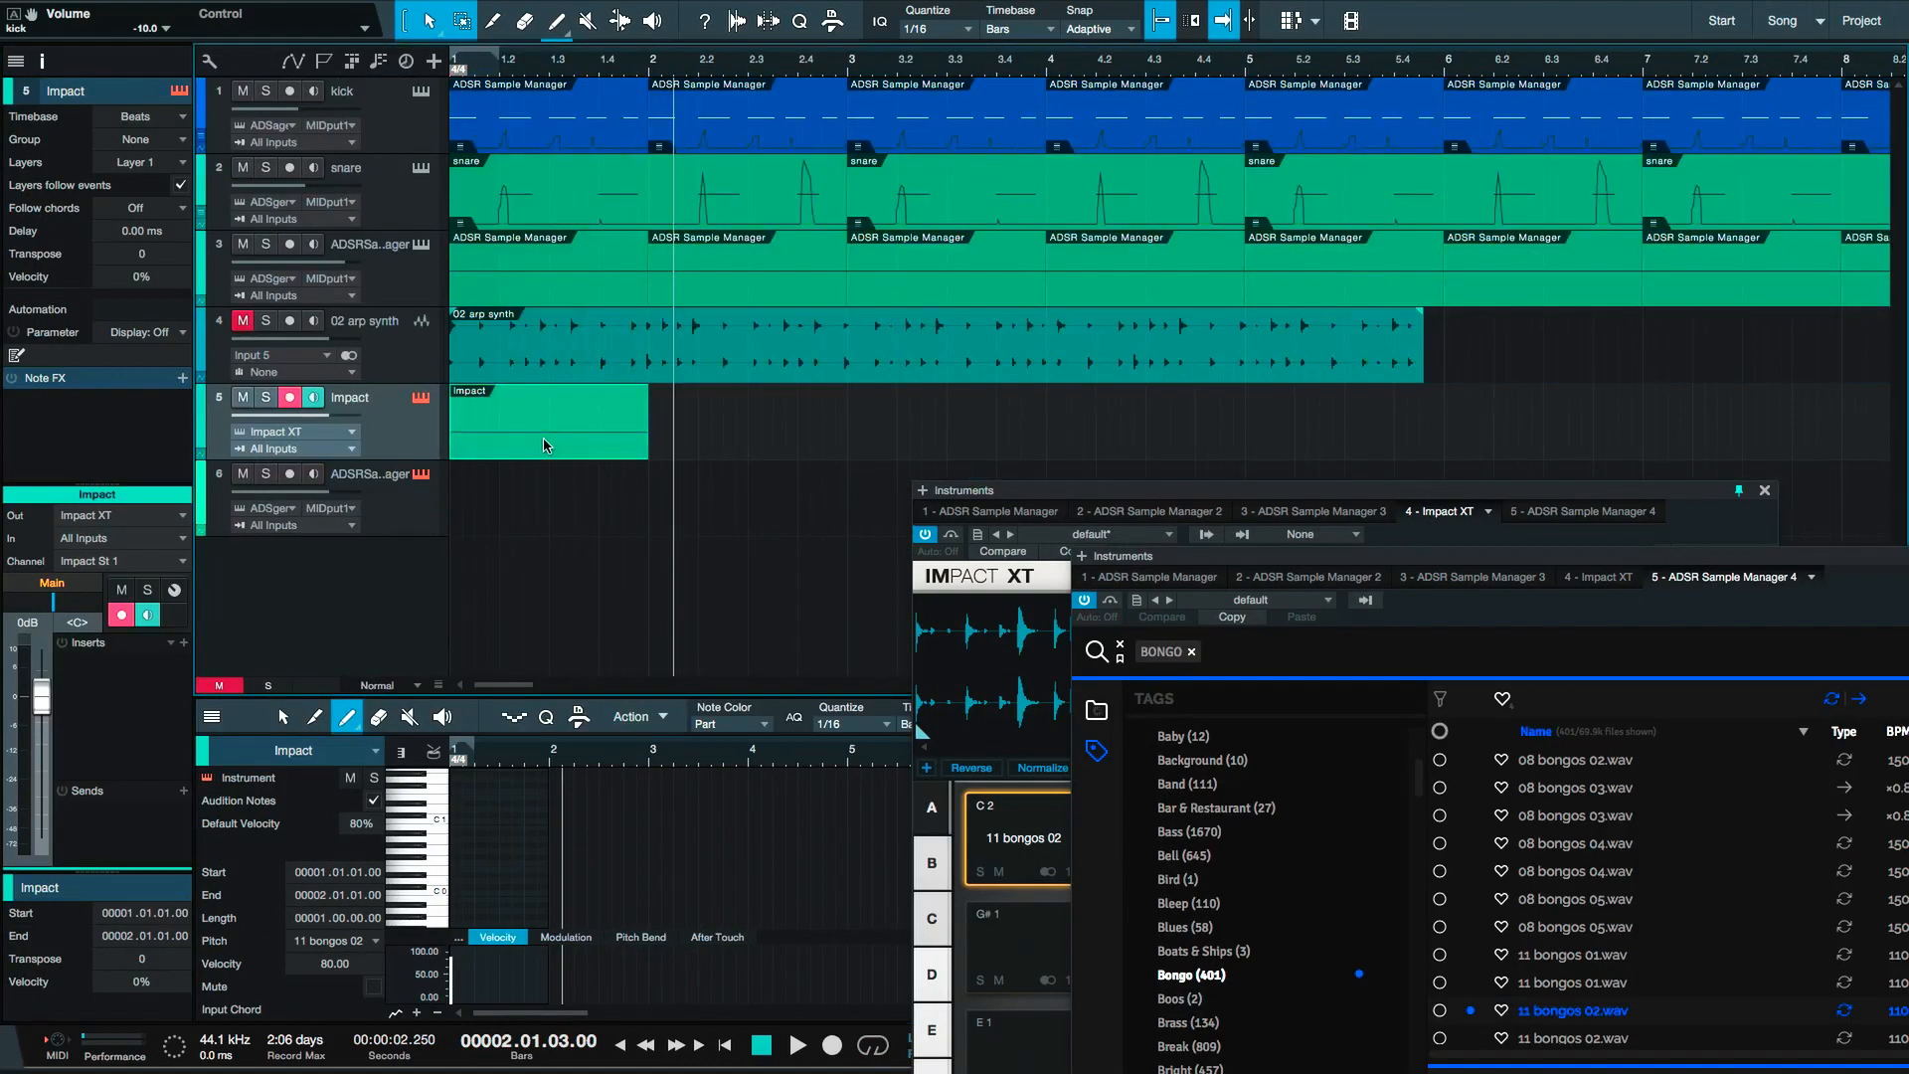
Duplicate the one-bar Impact part four times along its track and play the arrangement with the bongos.
{"action": "key", "text": "d"}
{"action": "key", "text": "d"}
{"action": "key", "text": "d"}
{"action": "key", "text": "d"}
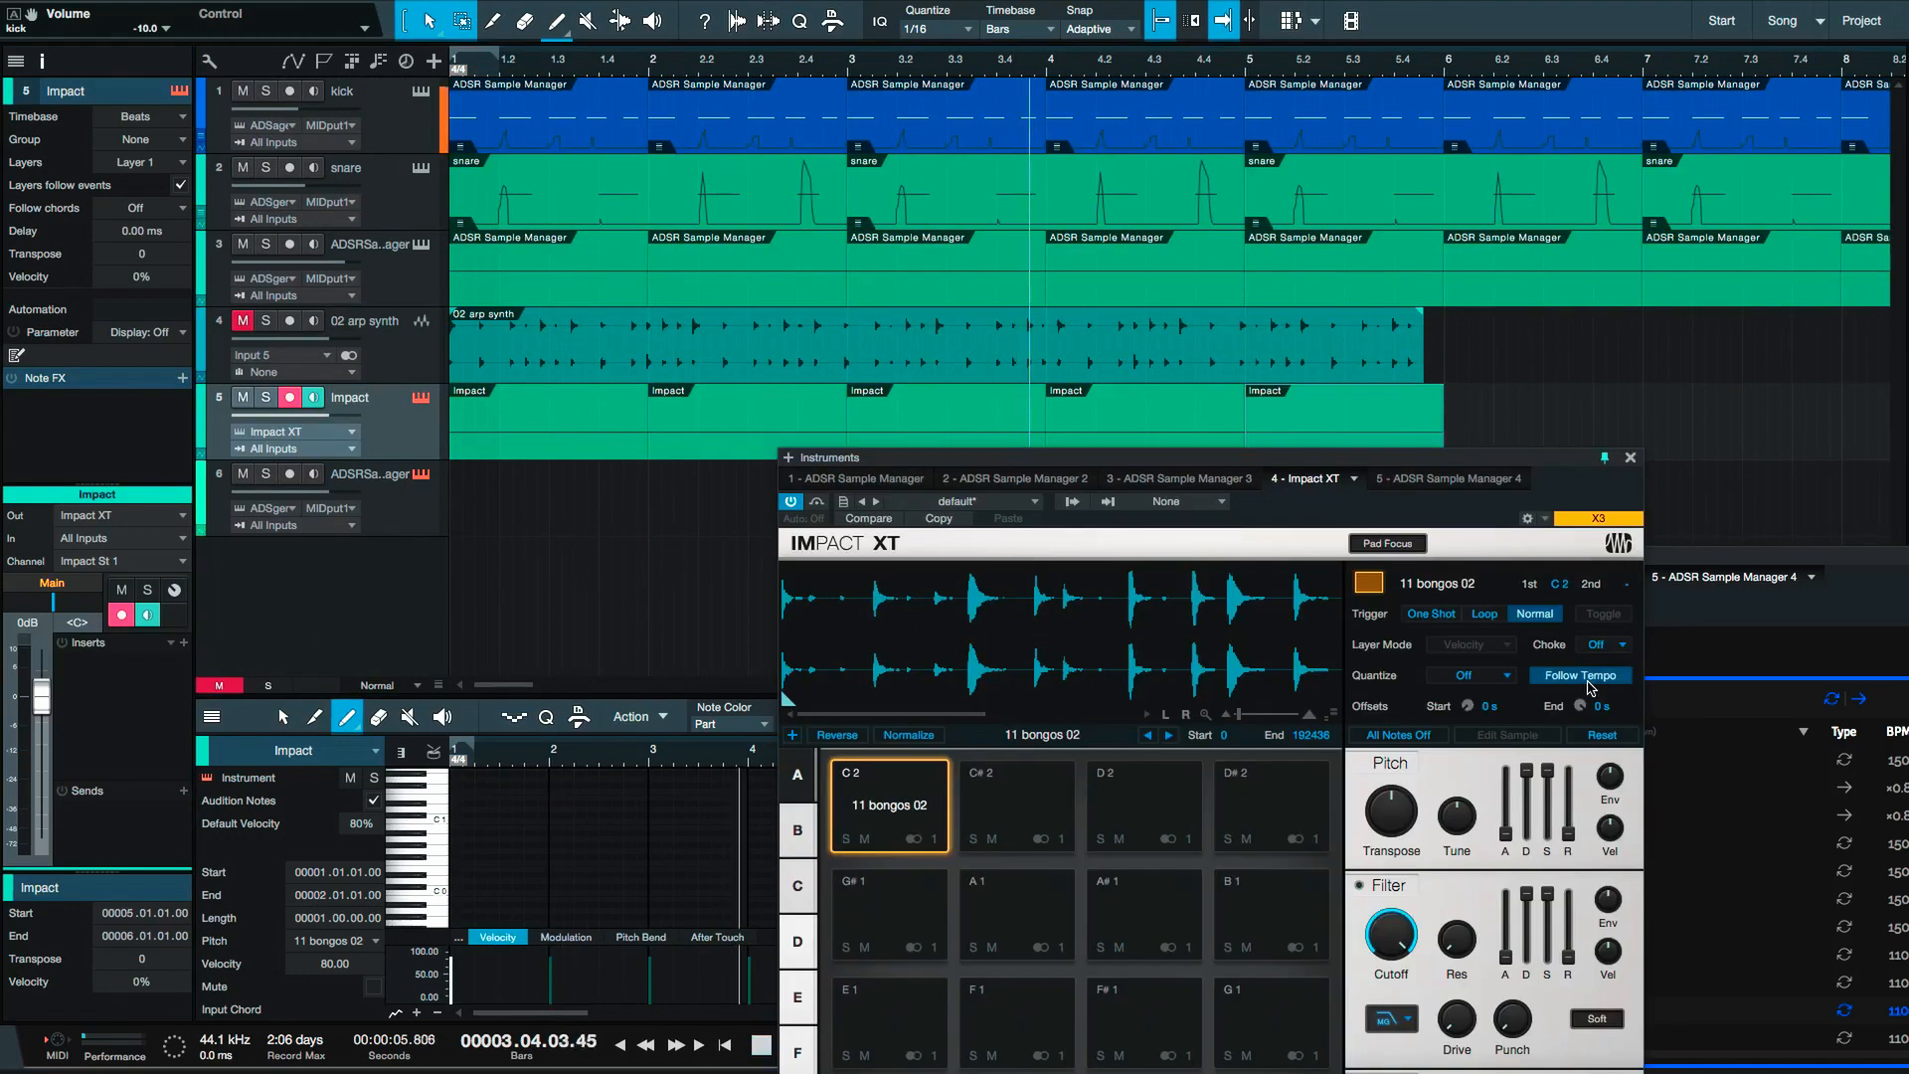
{"action": "key", "text": "space"}
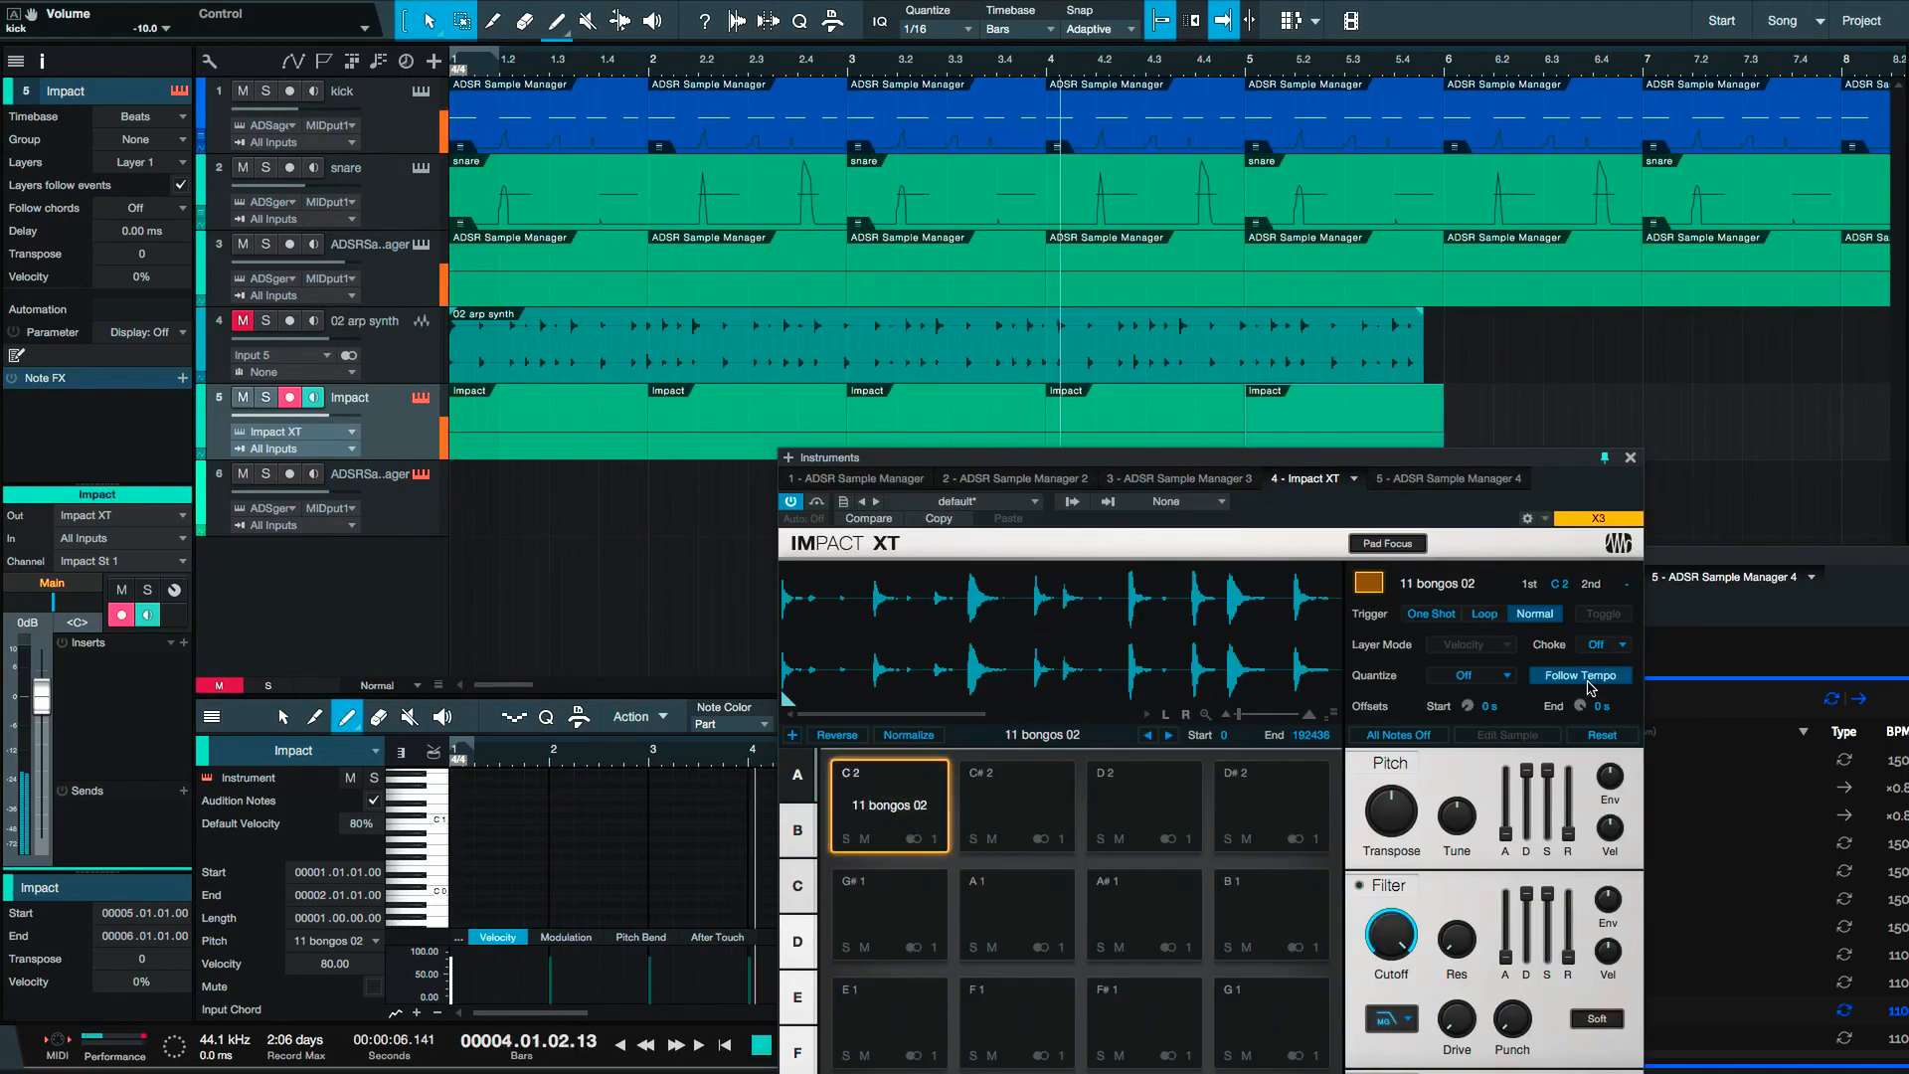
{"action": "key", "text": "comma"}
{"action": "key", "text": "space"}
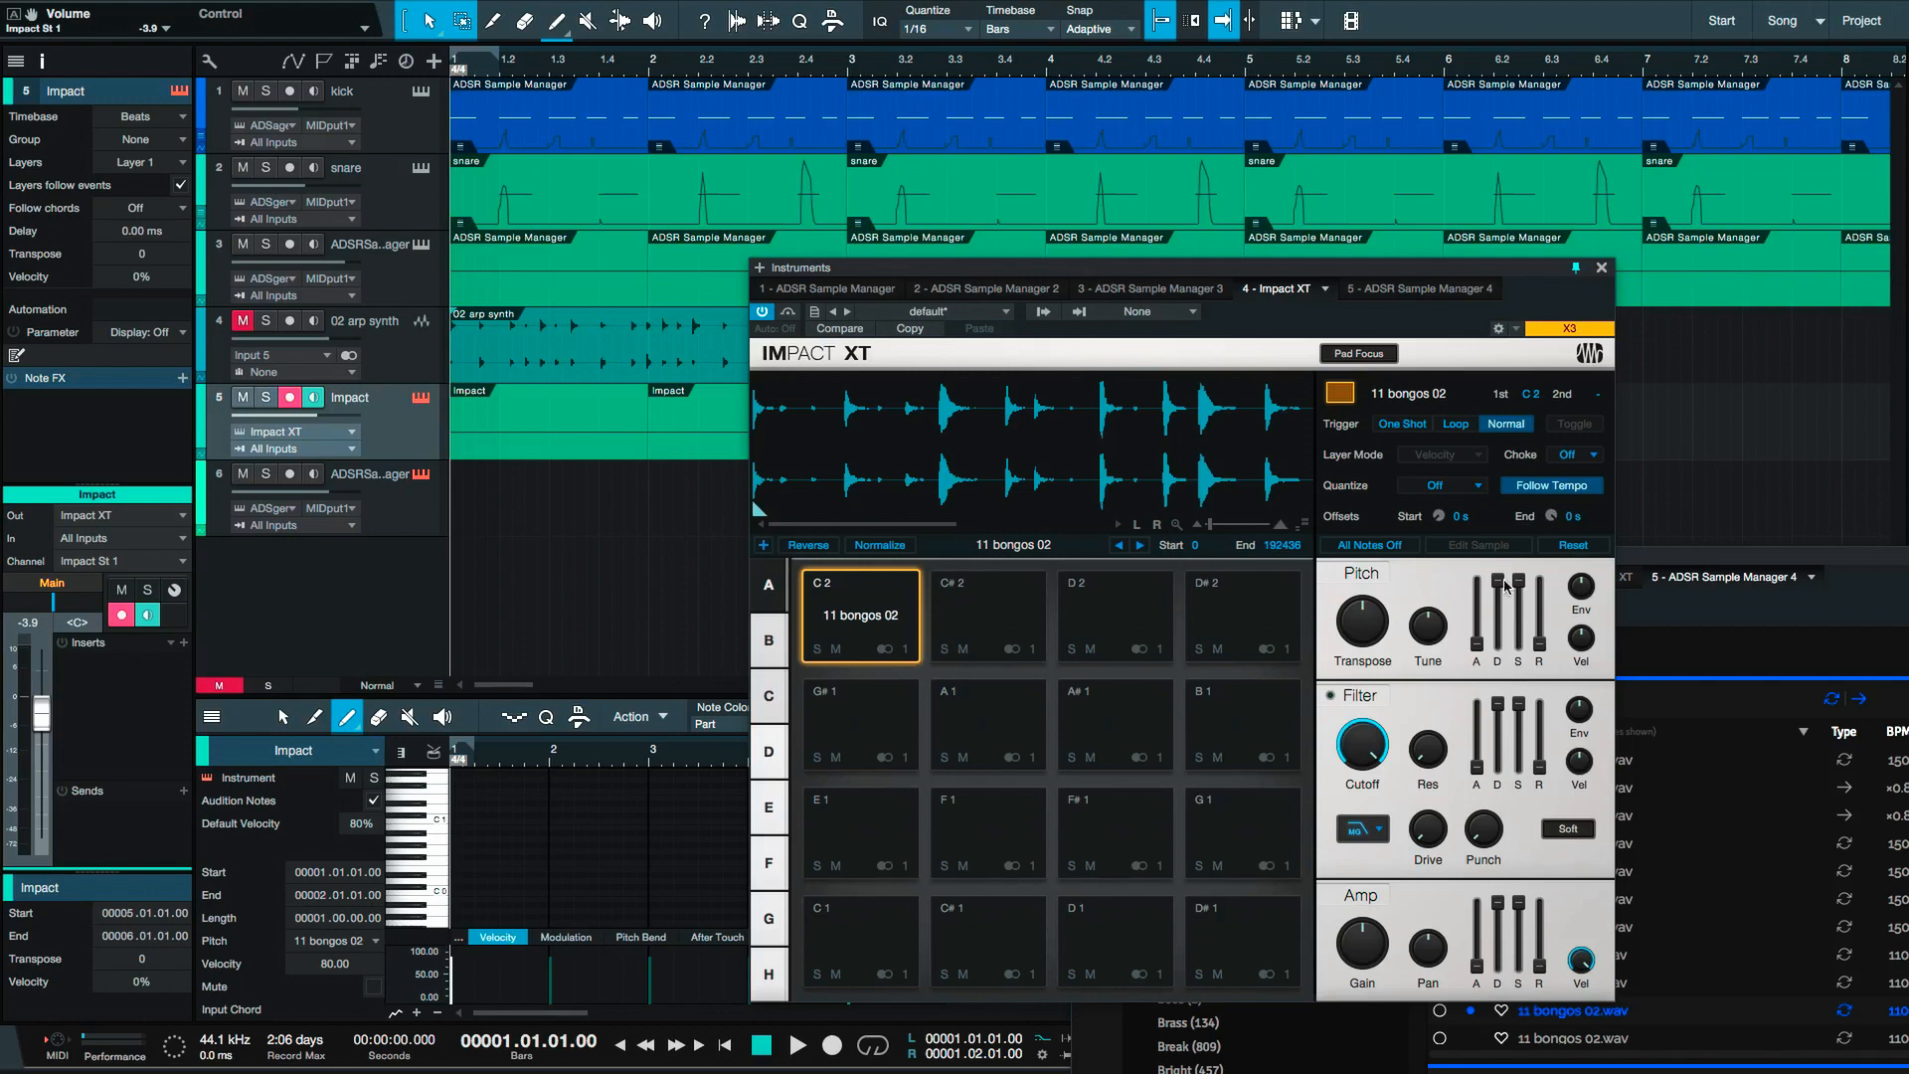
Adjust the bongo pad during playback, setting the pitch envelope amount to 1 oct 1.92 st and the filter attack to 2.956 s.
{"action": "key", "text": "space"}
{"action": "mouse_move", "coordinate": [1355, 642]}
{"action": "left_mouse_down"}
{"action": "mouse_move", "coordinate": [1350, 615]}
{"action": "mouse_move", "coordinate": [1352, 649]}
{"action": "left_mouse_up"}
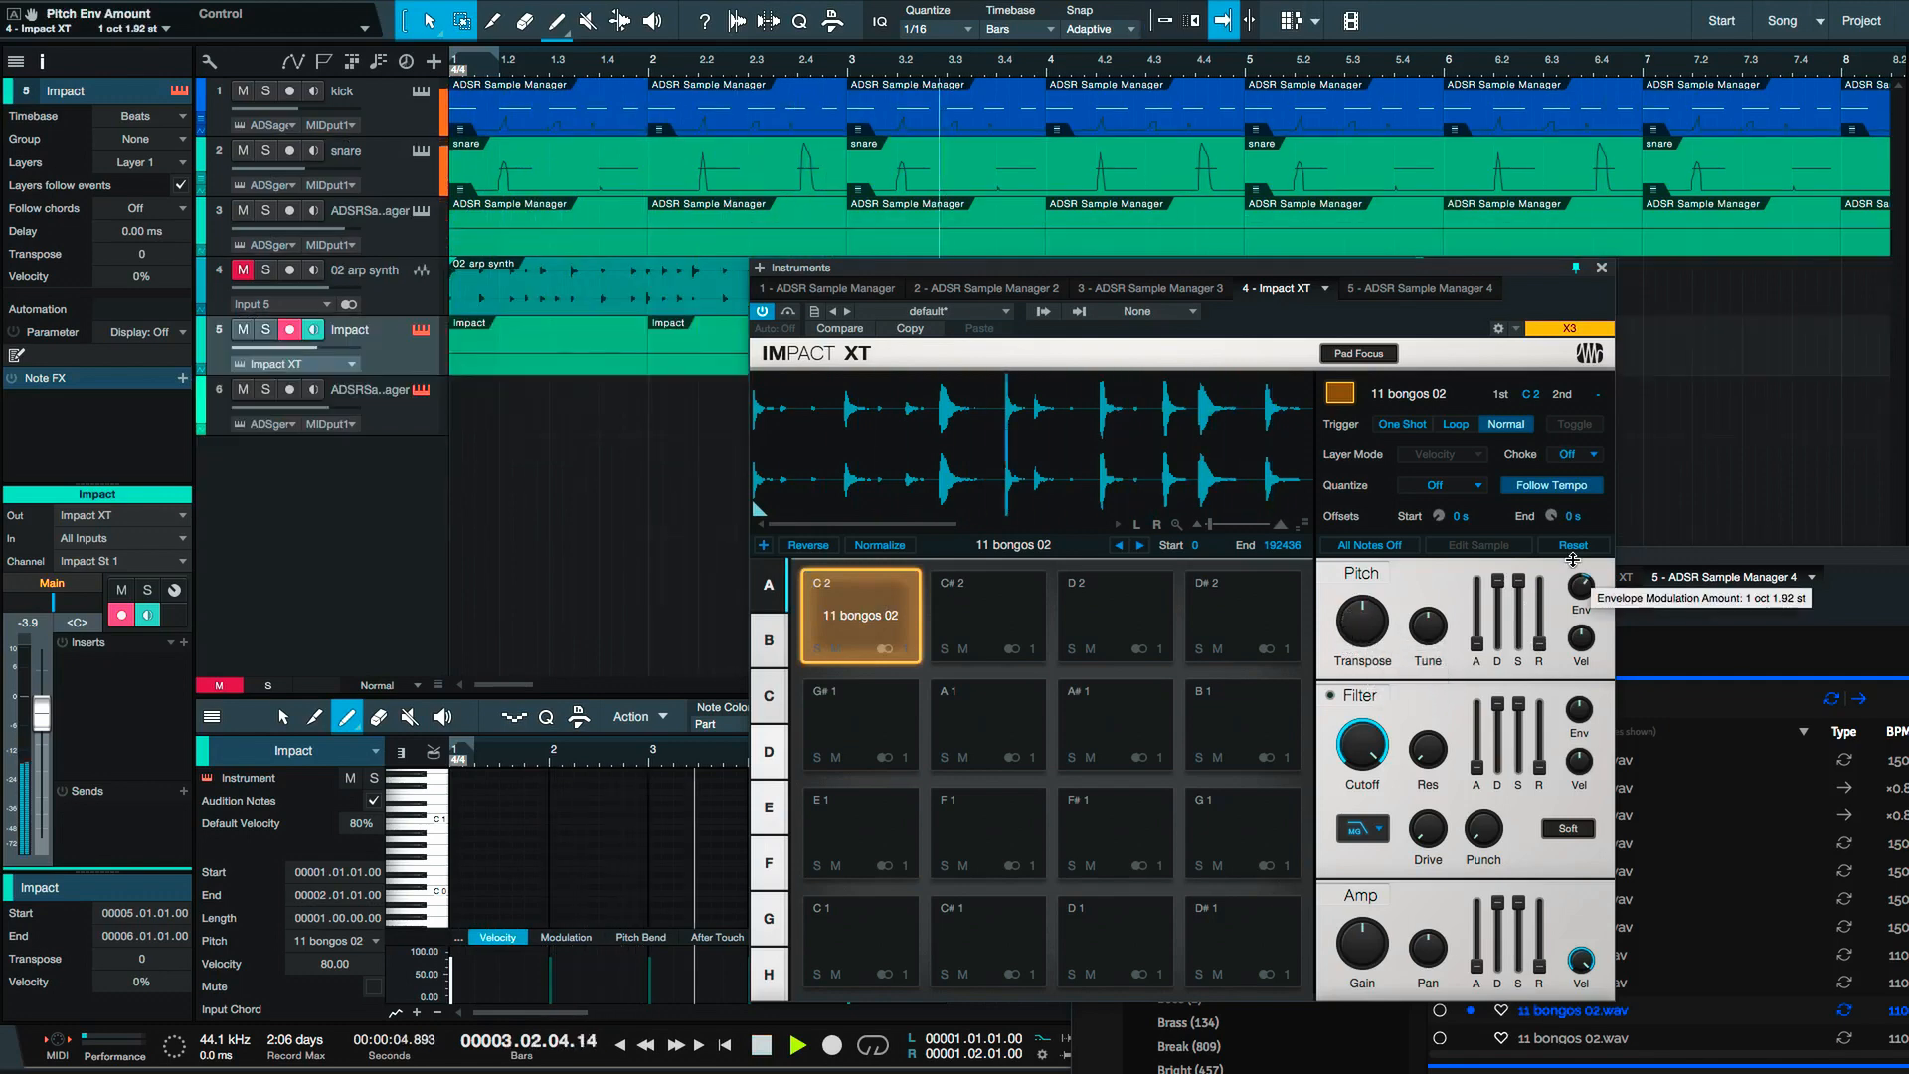
{"action": "left_click_drag", "start_coordinate": [1573, 559], "coordinate": [1498, 600]}
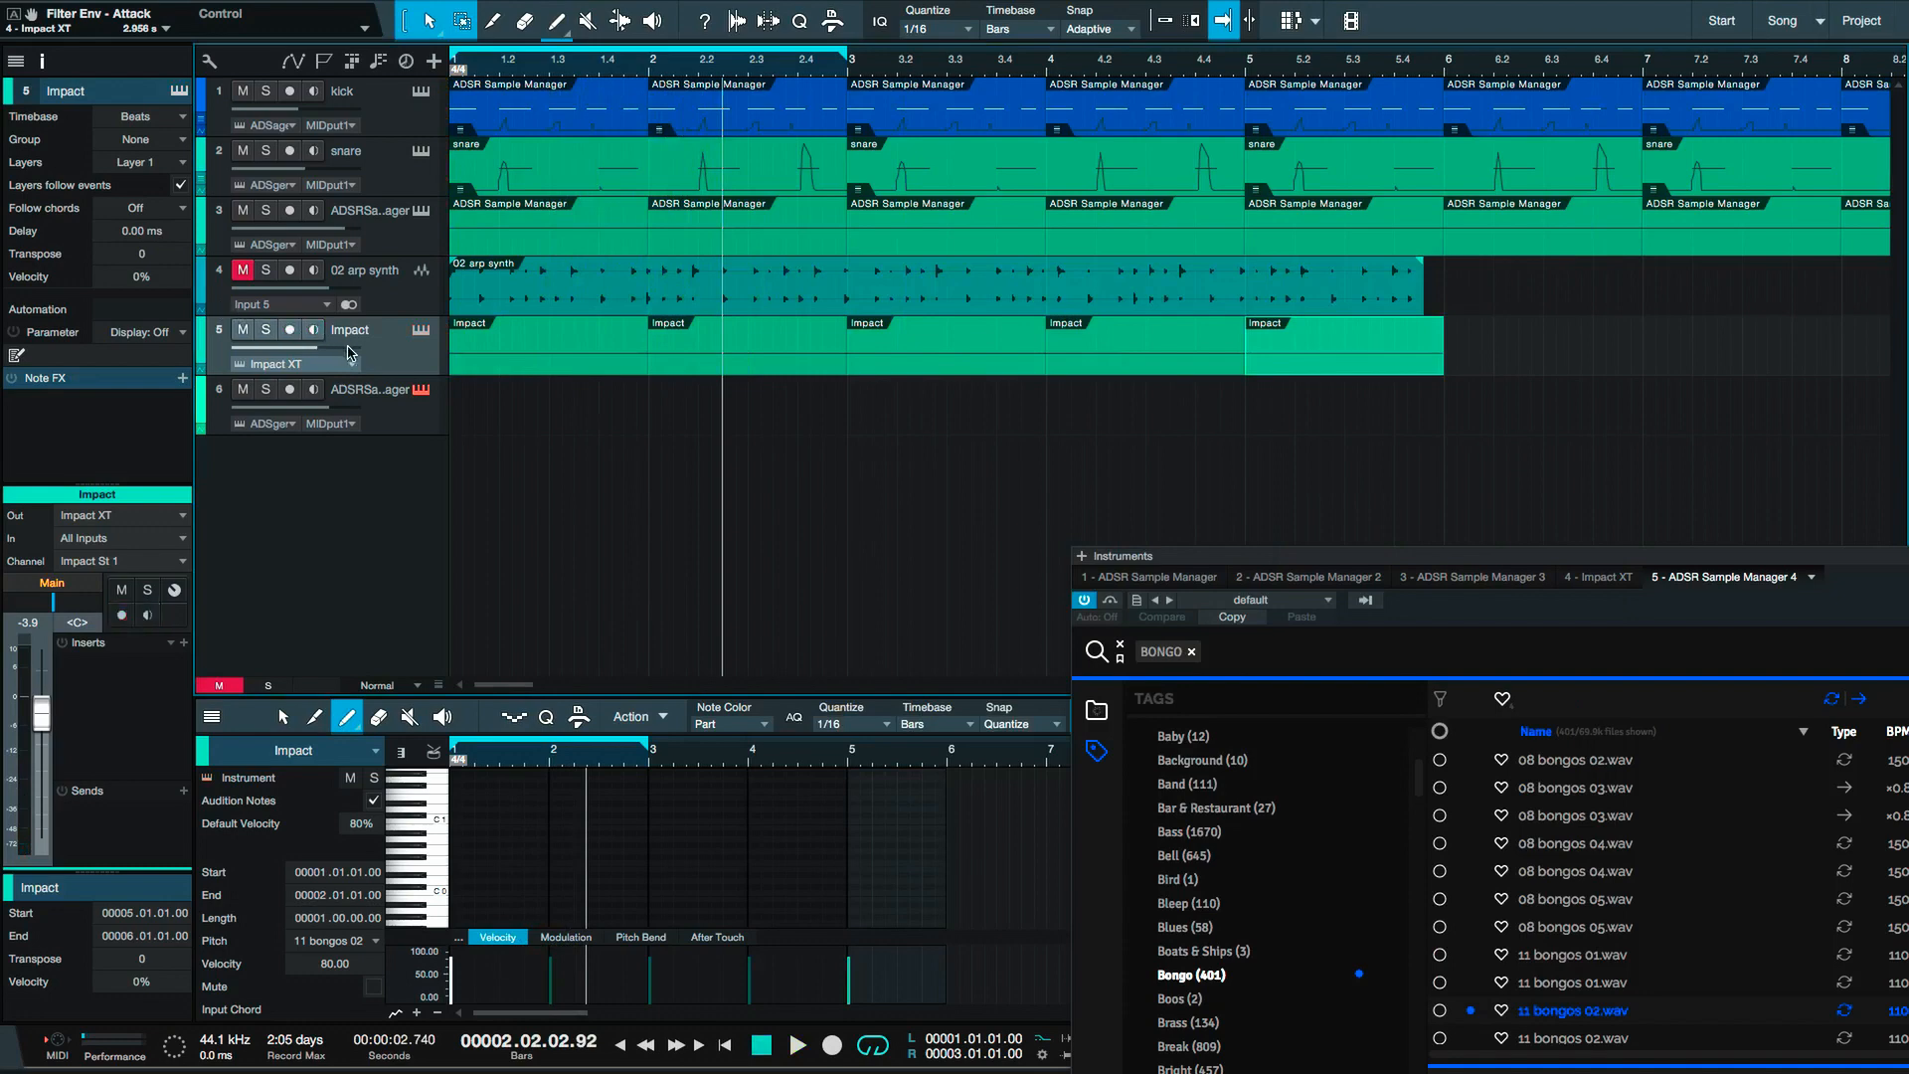
Unmute the 02 arp synth track while playing the arrangement.
{"action": "key", "text": "space"}
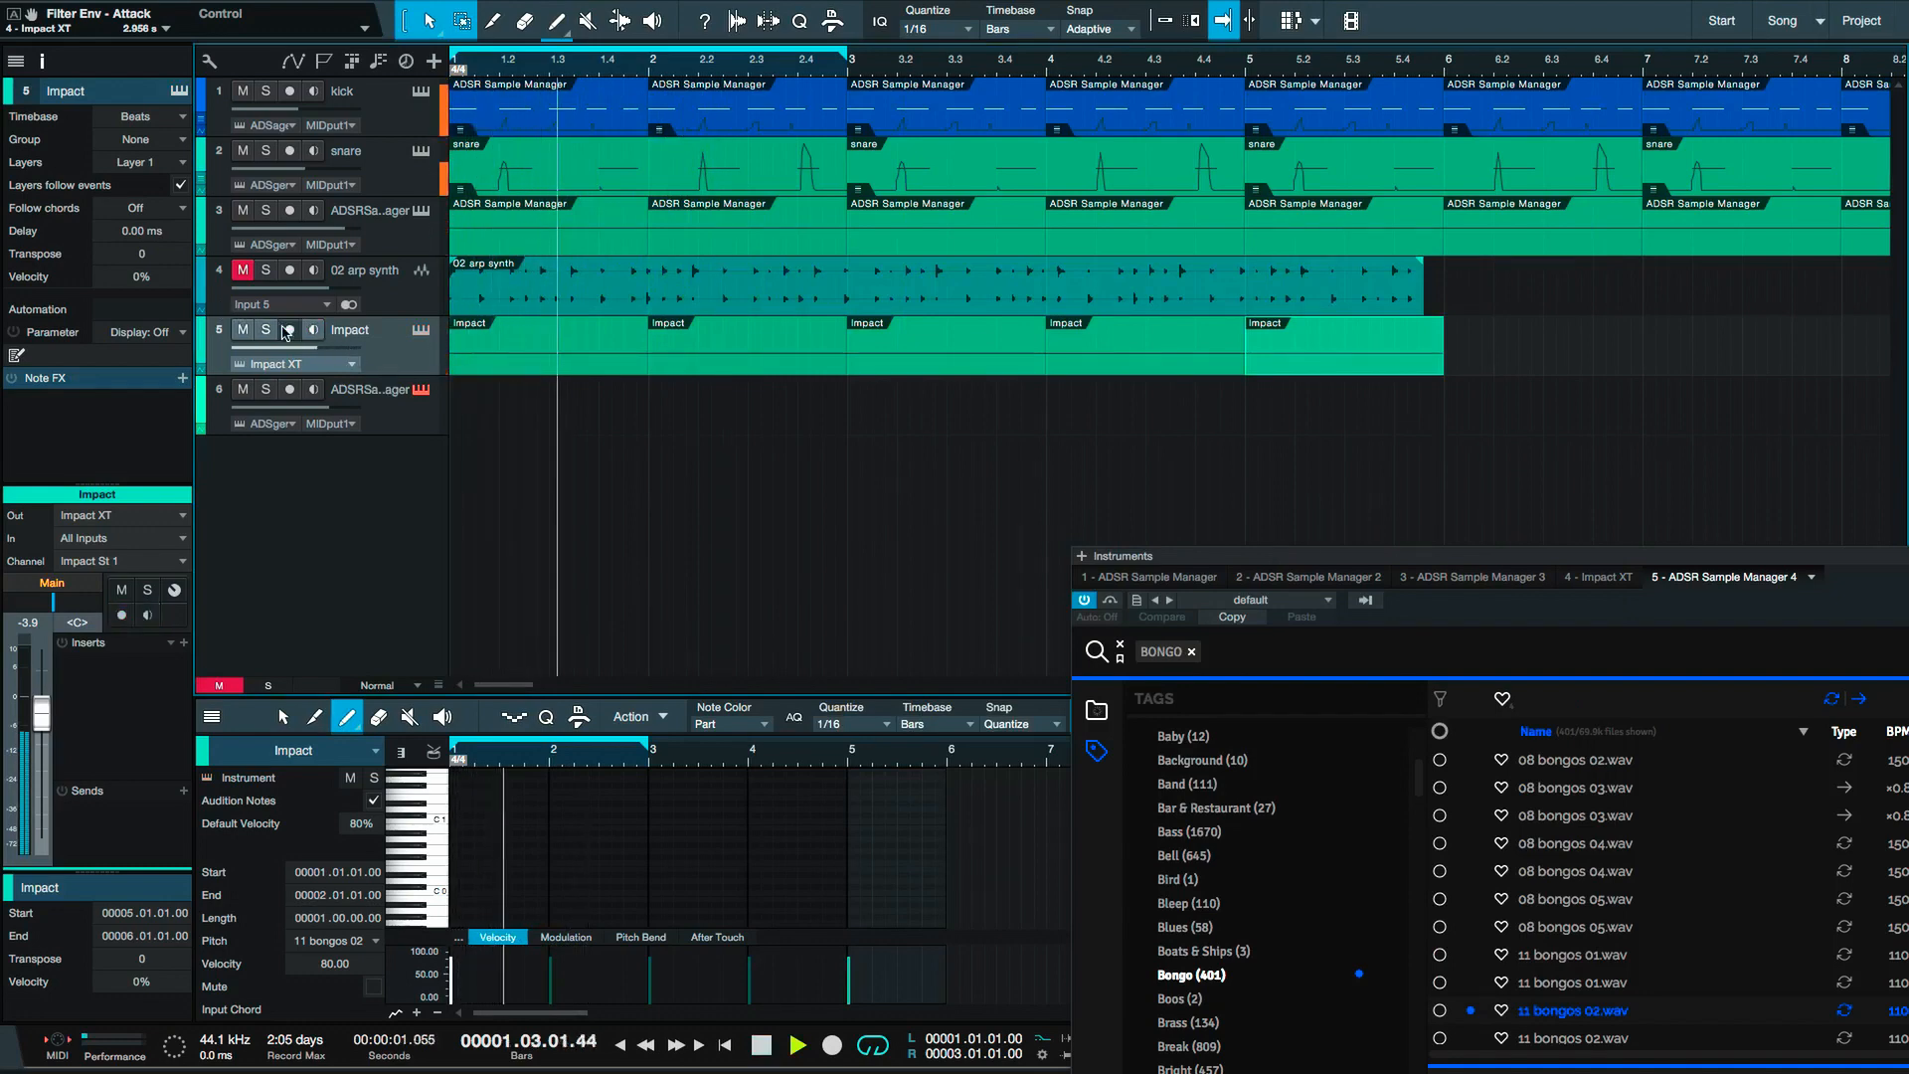
{"action": "left_click", "coordinate": [243, 269]}
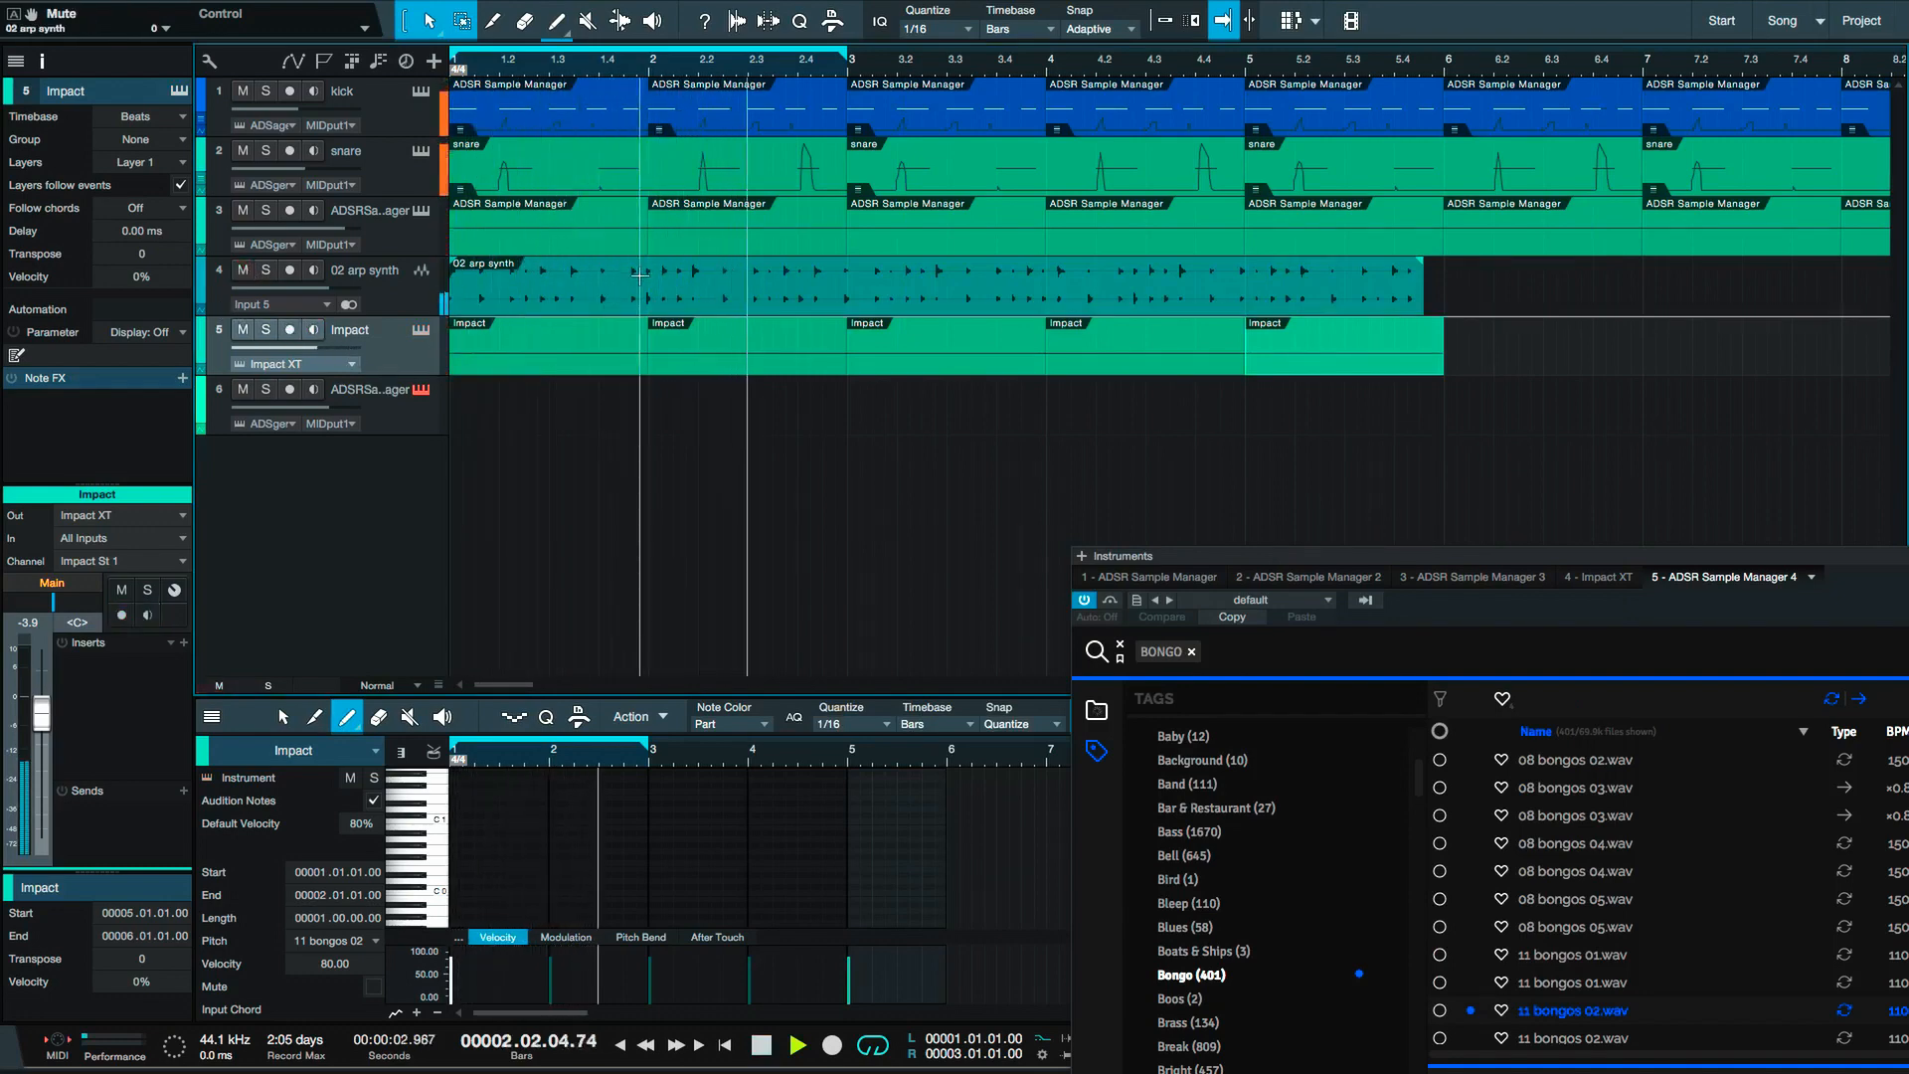
{"action": "key", "text": "space"}
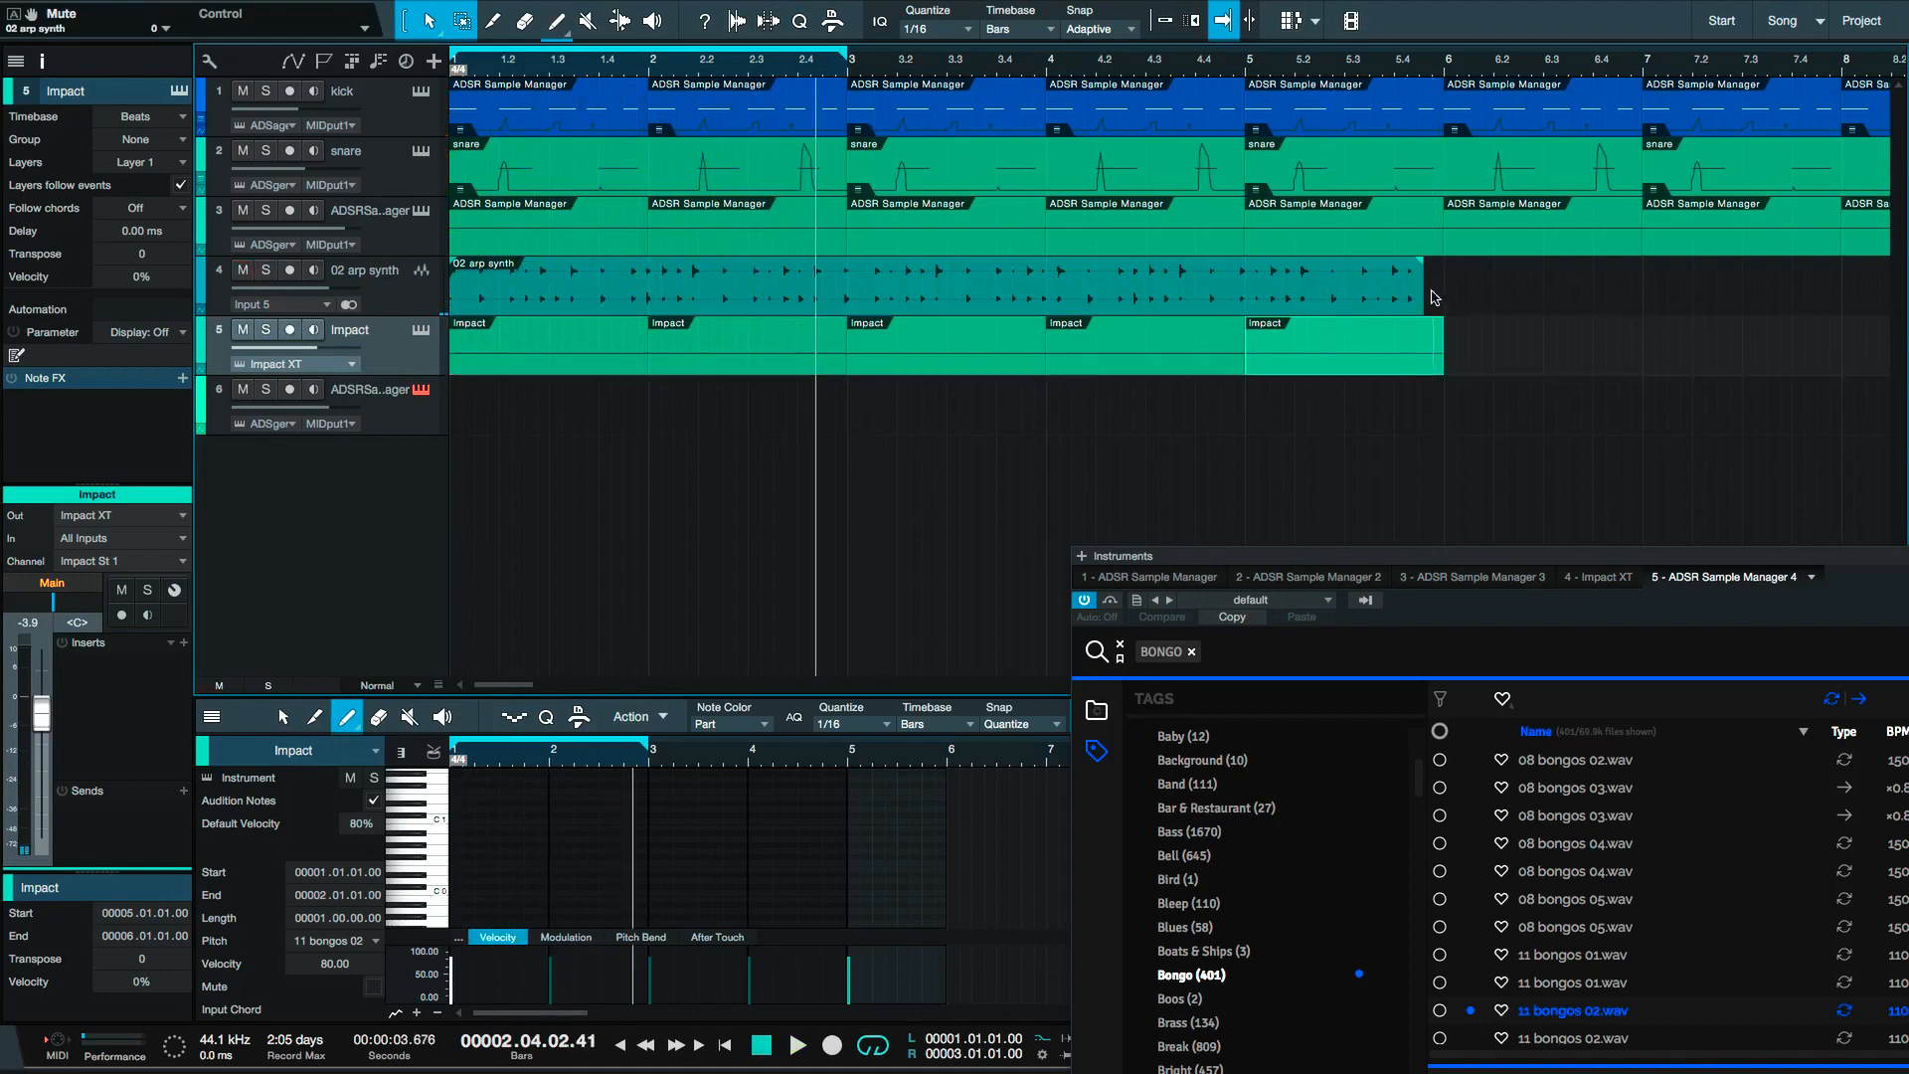
Time-stretch the 02 arp synth clip to end at bar 5 and play the arrangement from the start.
{"action": "left_click", "coordinate": [1412, 303]}
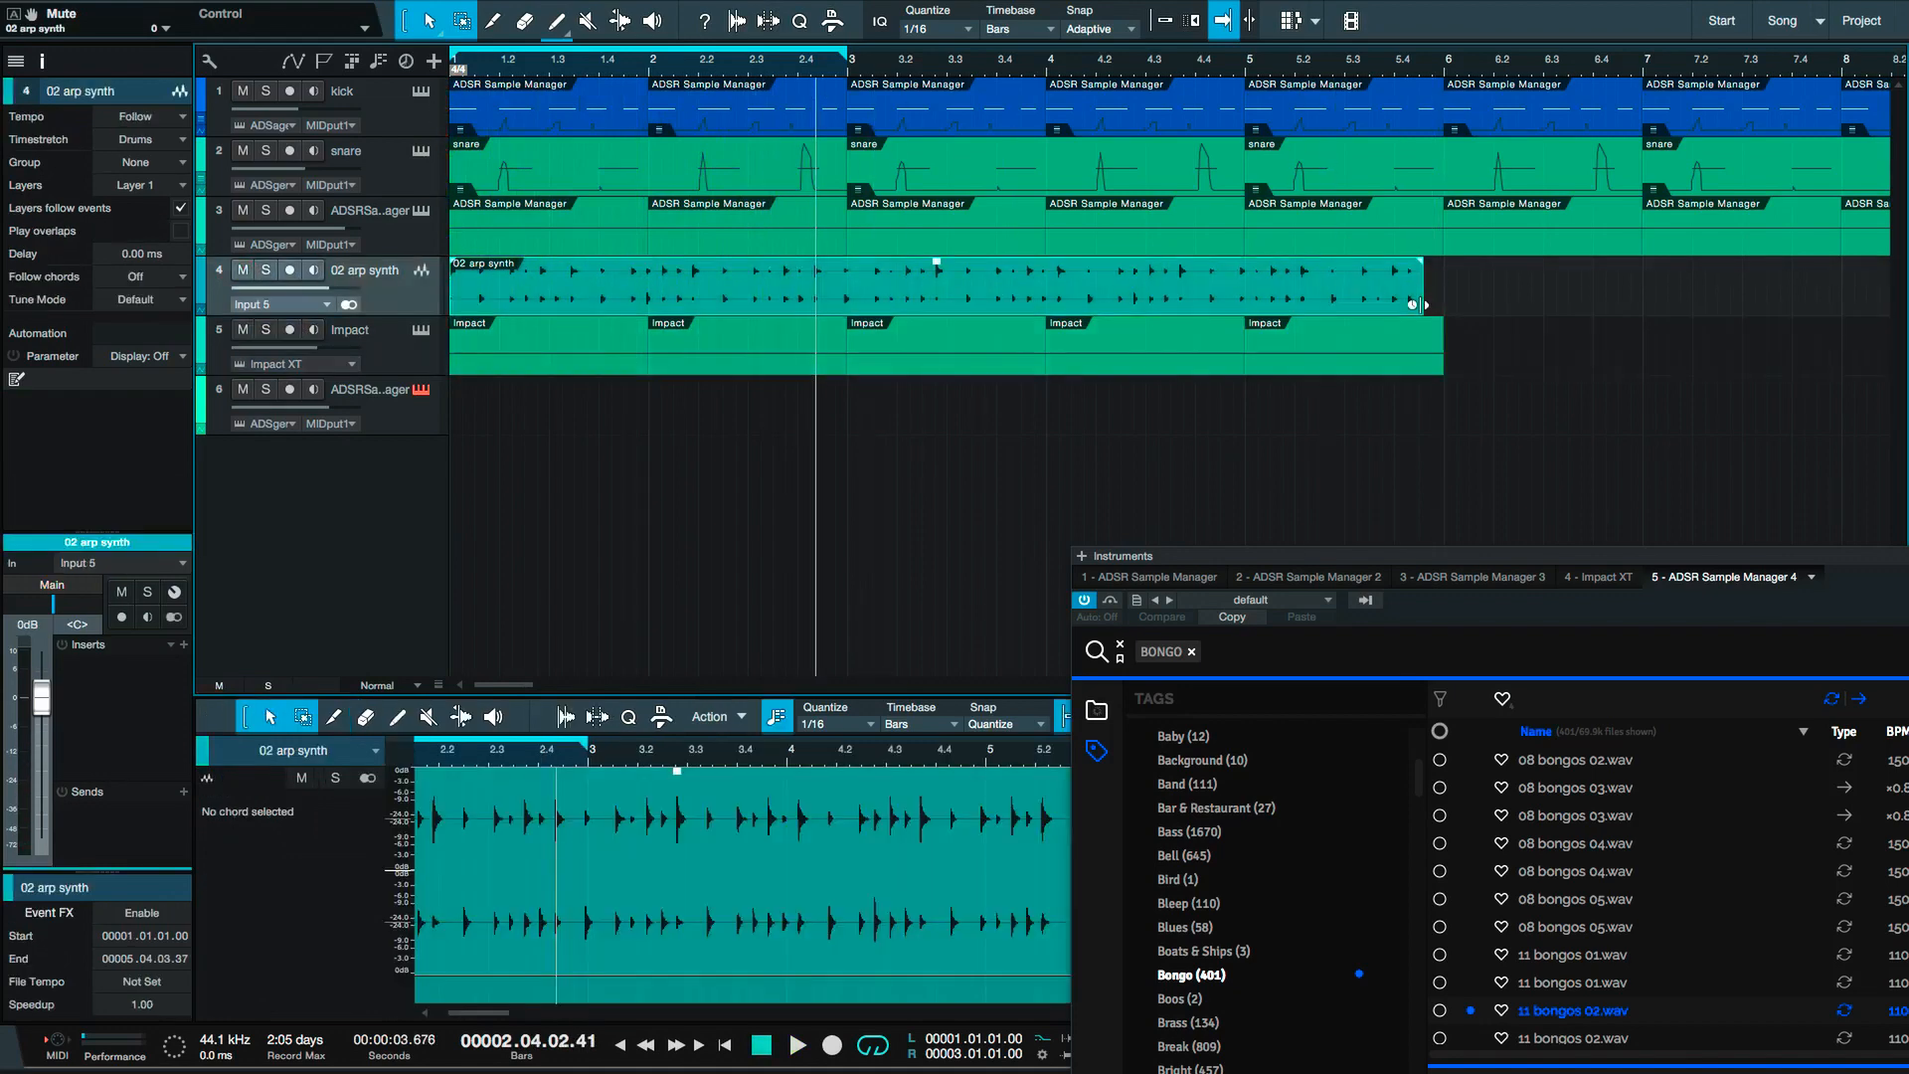
{"action": "left_click_drag", "start_coordinate": [1413, 303], "coordinate": [1243, 301]}
{"action": "key", "text": "Home"}
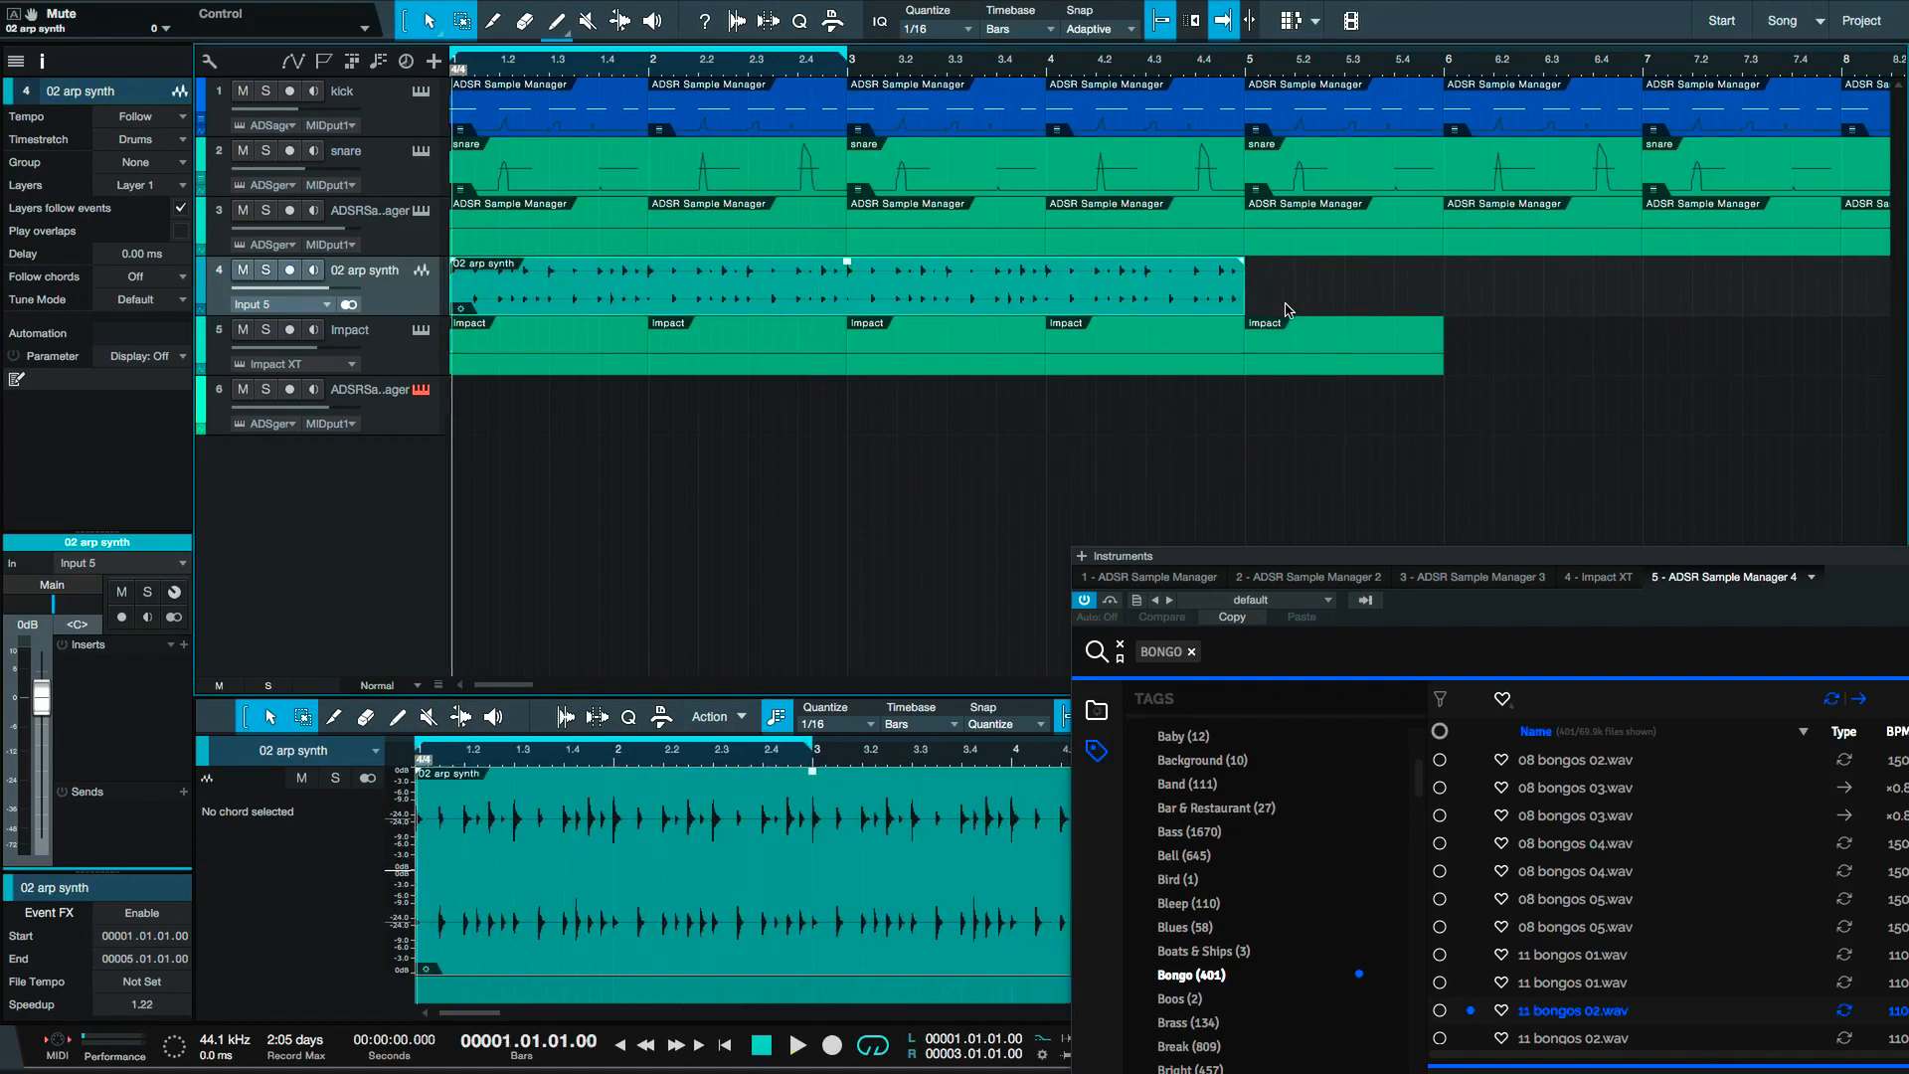
{"action": "key", "text": "space"}
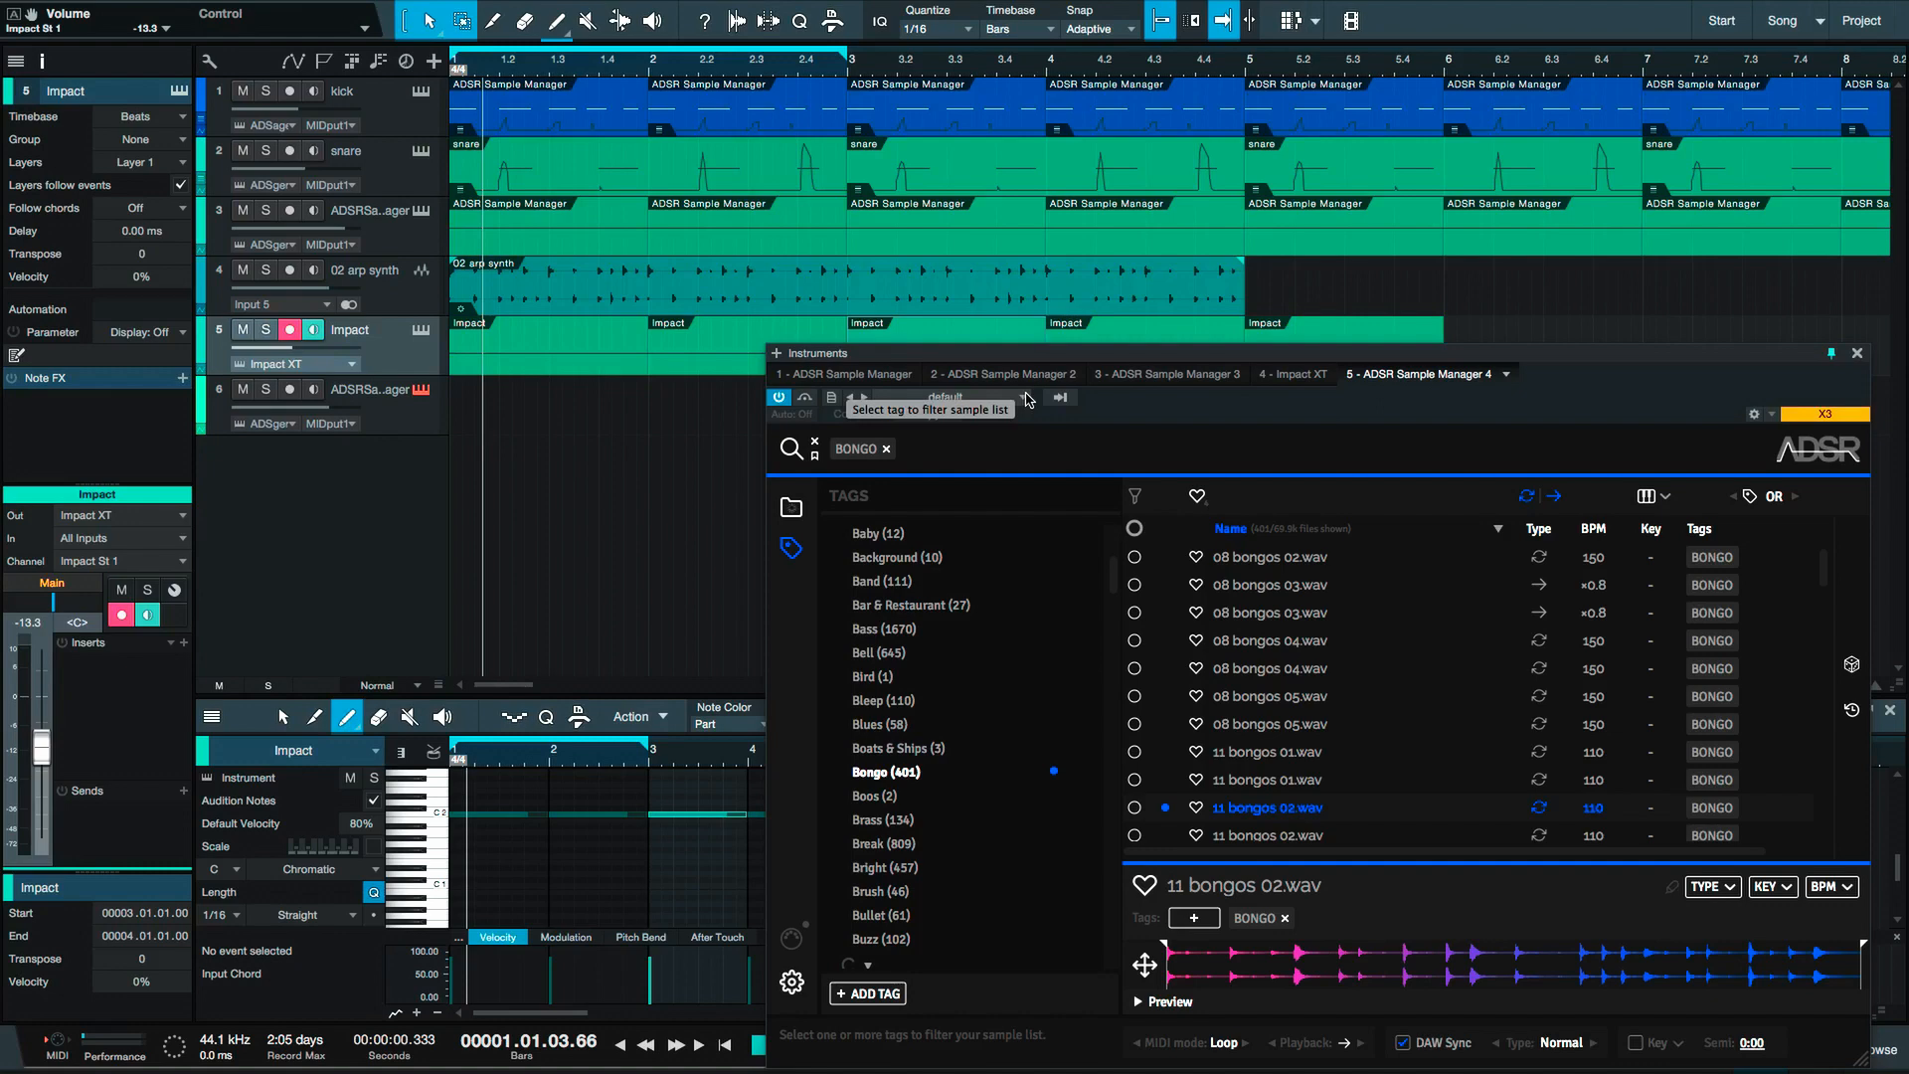
Replace the bongo filter with a search for bass in the 01 samples library and audition the Jay-Bass Lite V3 samples.
{"action": "left_click", "coordinate": [998, 454]}
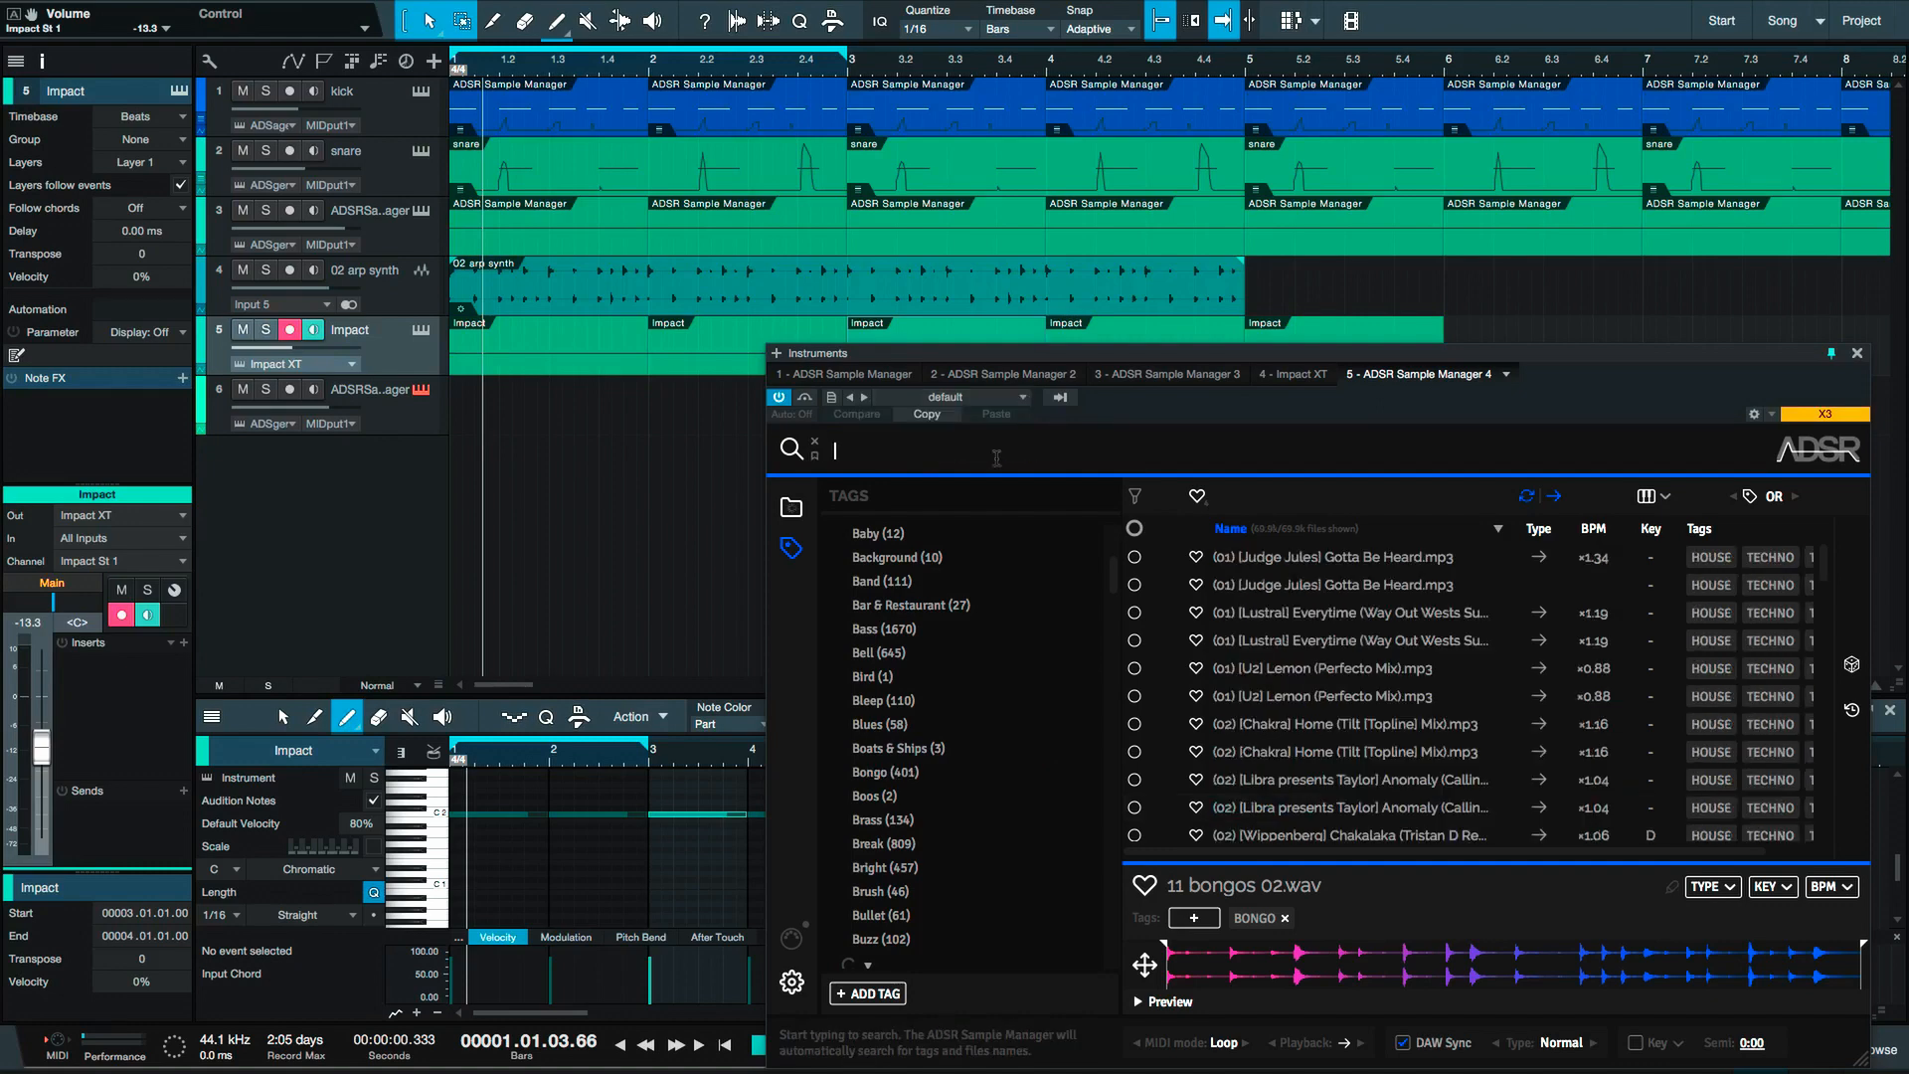
{"action": "type", "text": "bass"}
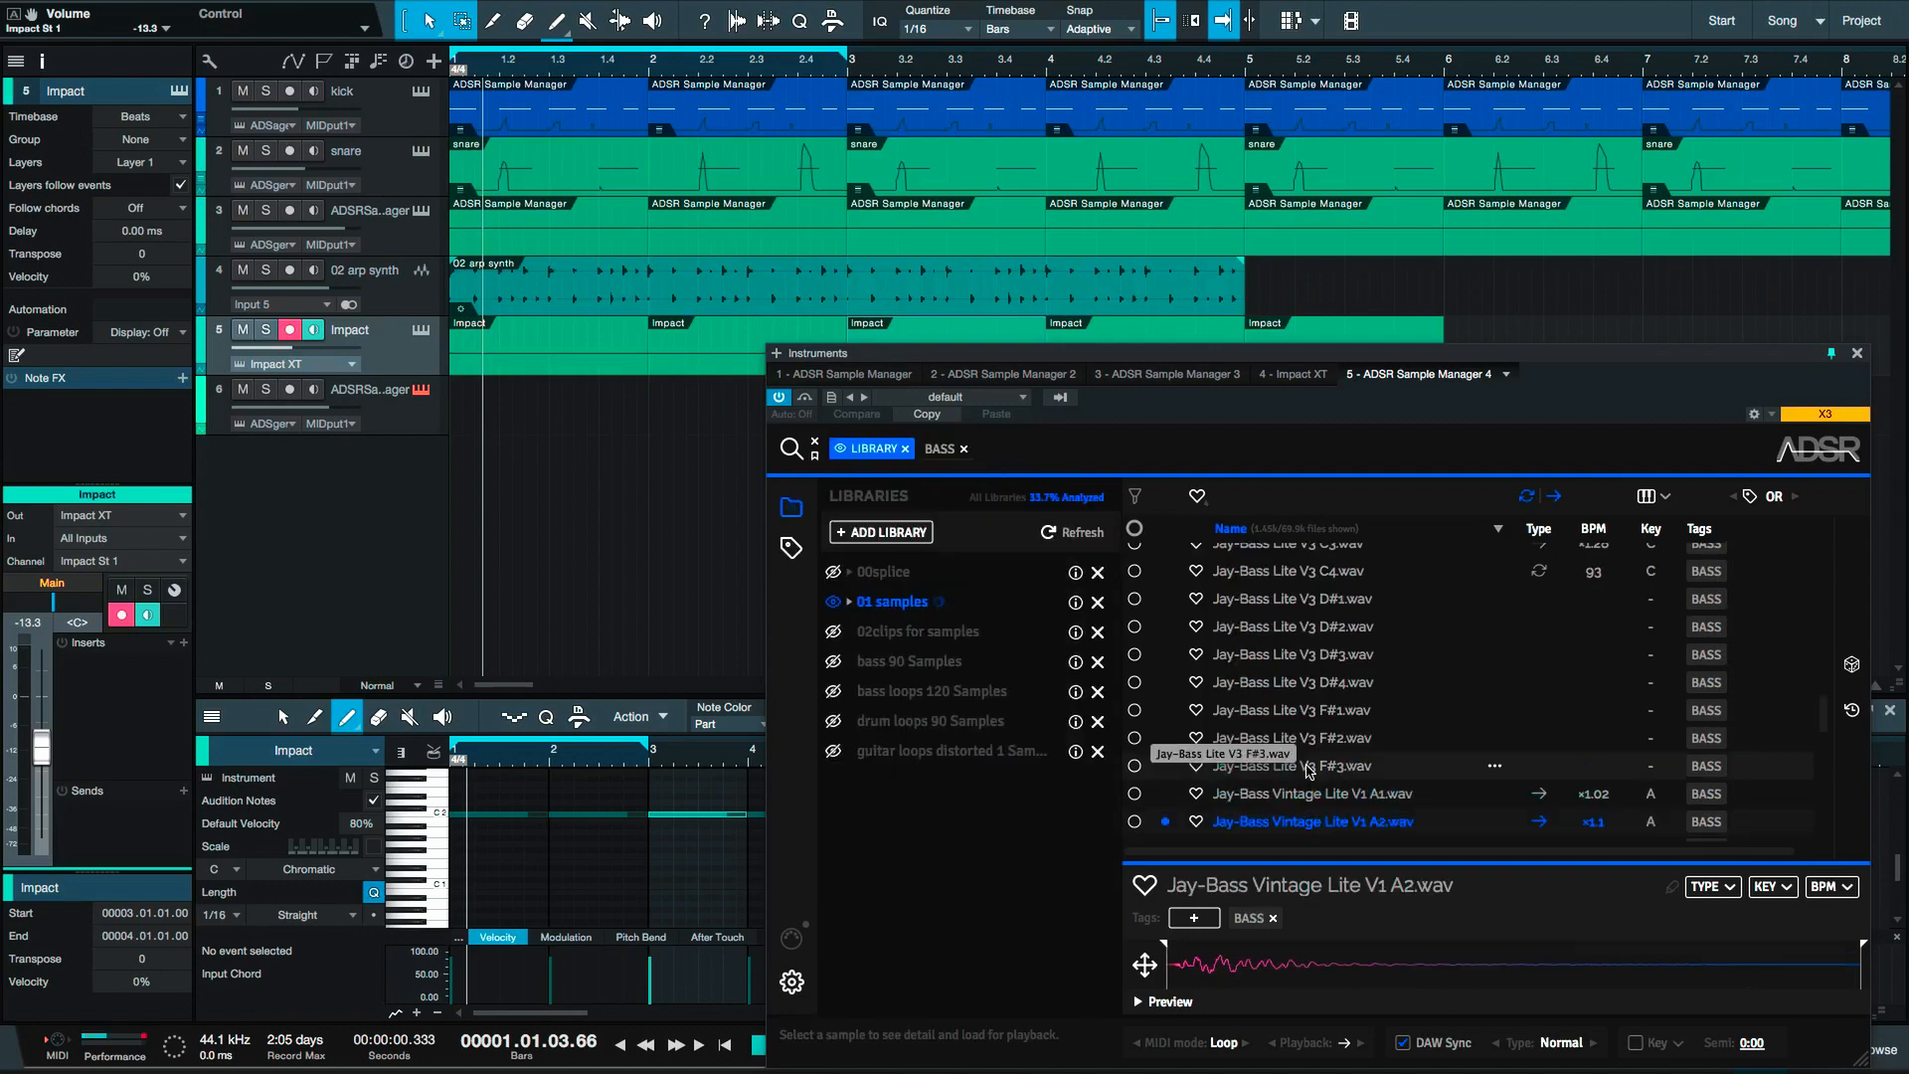
{"action": "left_click", "coordinate": [1298, 760]}
{"action": "left_click", "coordinate": [1287, 719]}
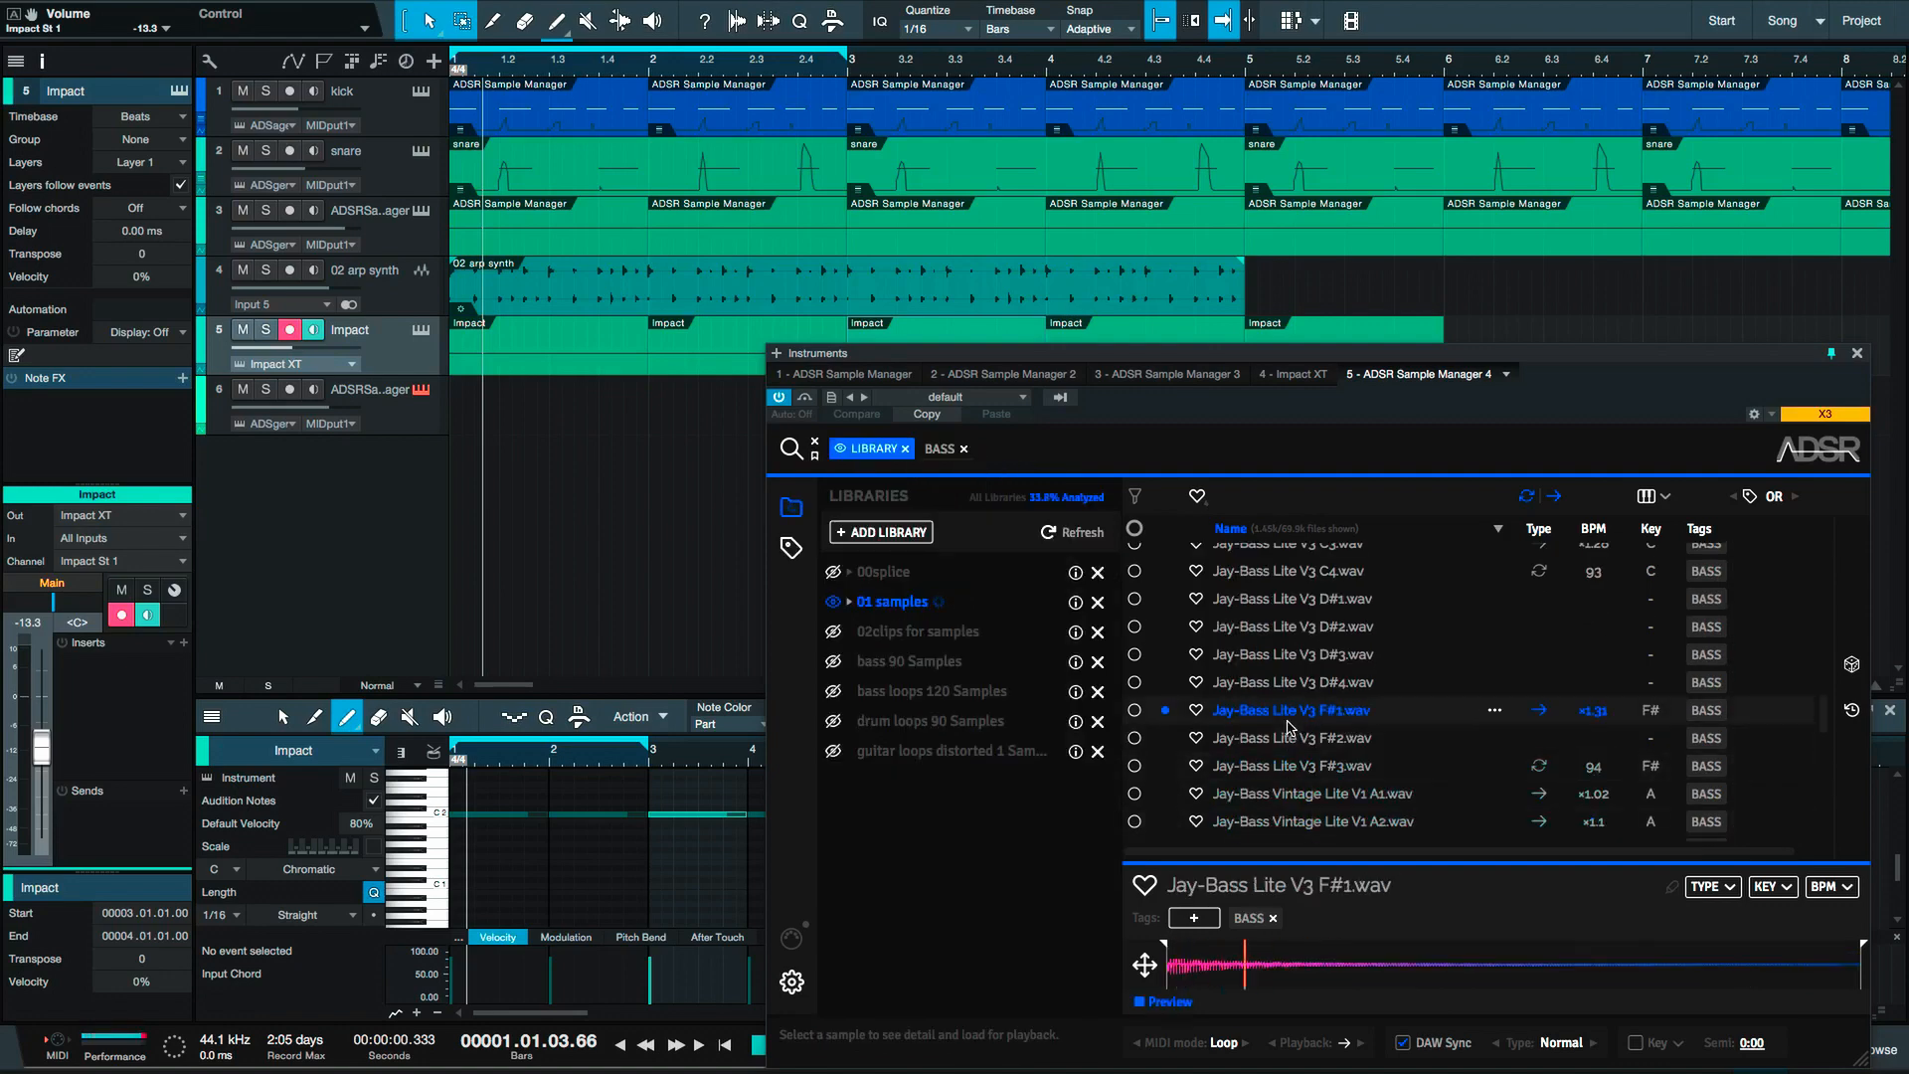
{"action": "left_click", "coordinate": [1257, 684]}
{"action": "left_click", "coordinate": [1263, 710]}
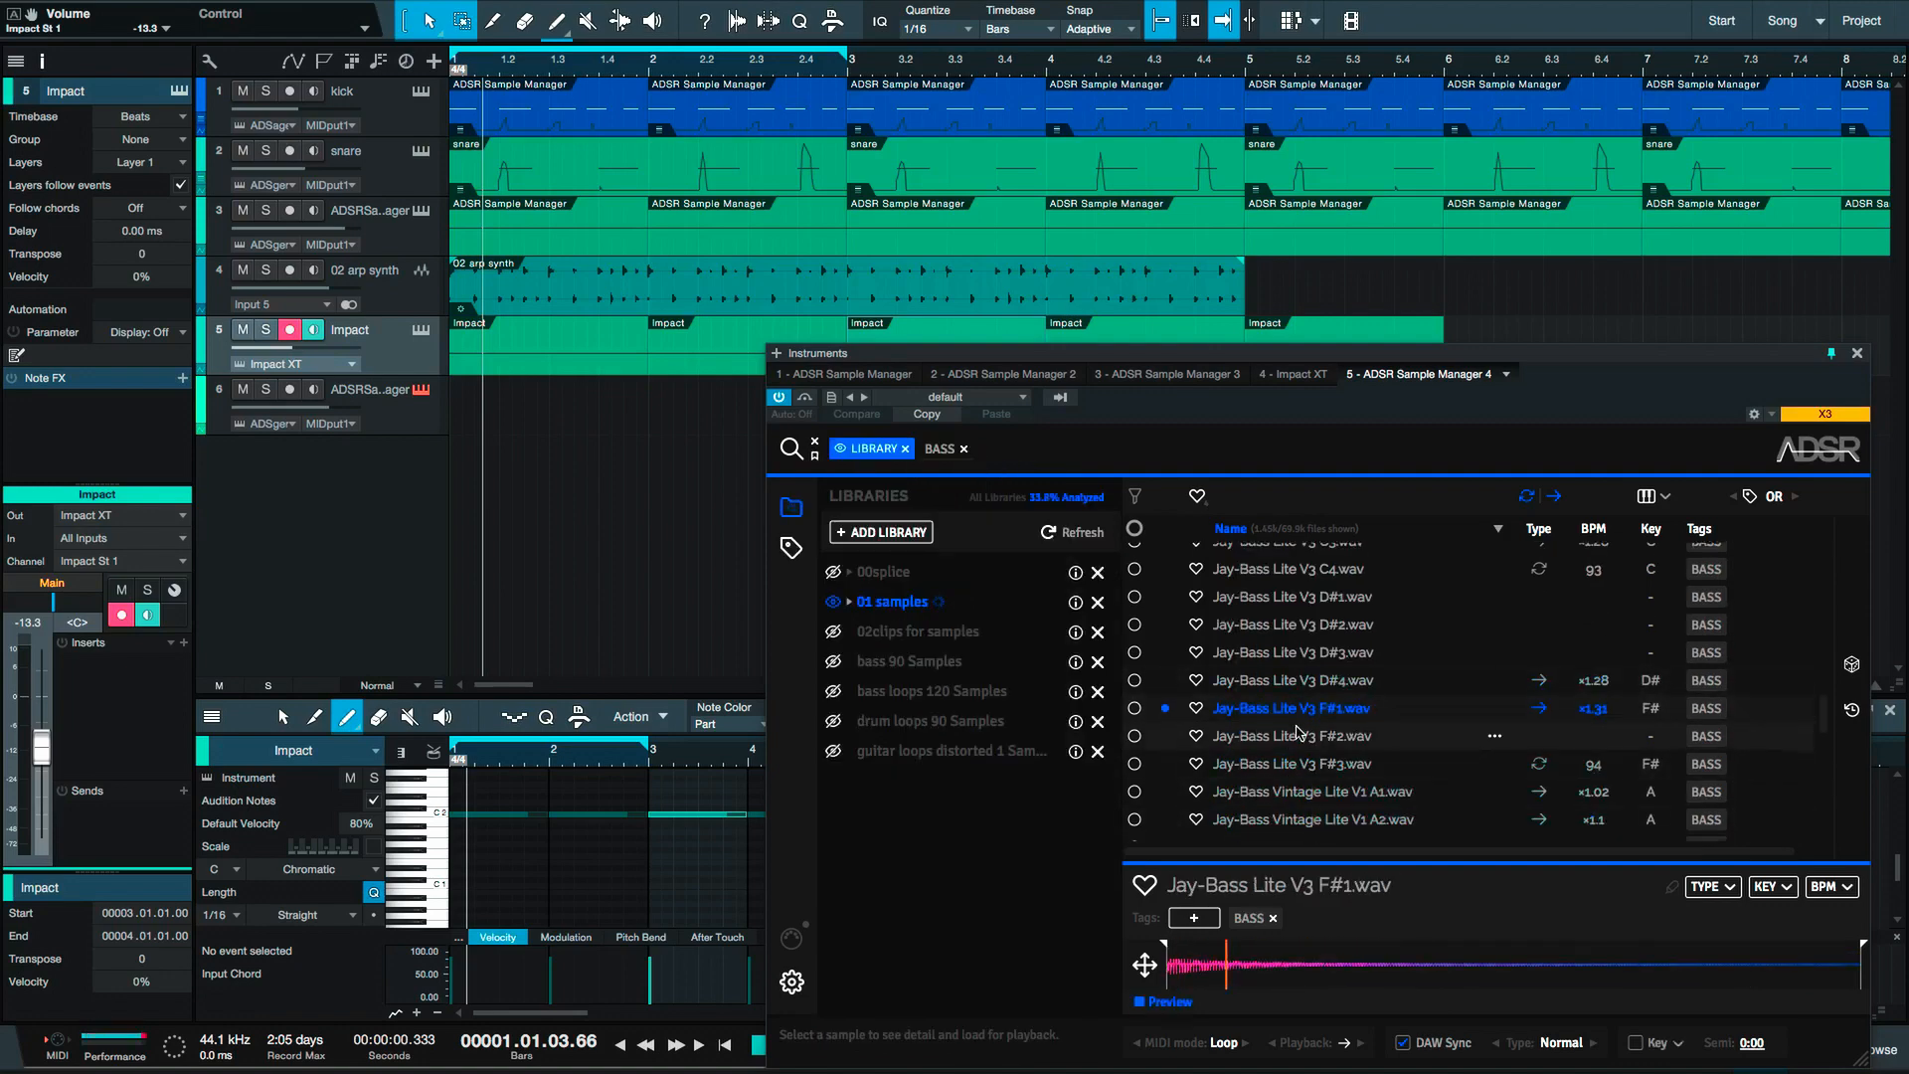
Audition the Jay-Bass Vintage Lite V1 samples and load Jay-Bass Vintage Lite V2 F#1.wav as the bass sound.
{"action": "scroll", "coordinate": [1293, 741], "scroll_direction": "down", "scroll_amount": 3}
{"action": "left_click", "coordinate": [1294, 745]}
{"action": "scroll", "coordinate": [1292, 740], "scroll_direction": "down", "scroll_amount": 2}
{"action": "left_click", "coordinate": [1293, 714]}
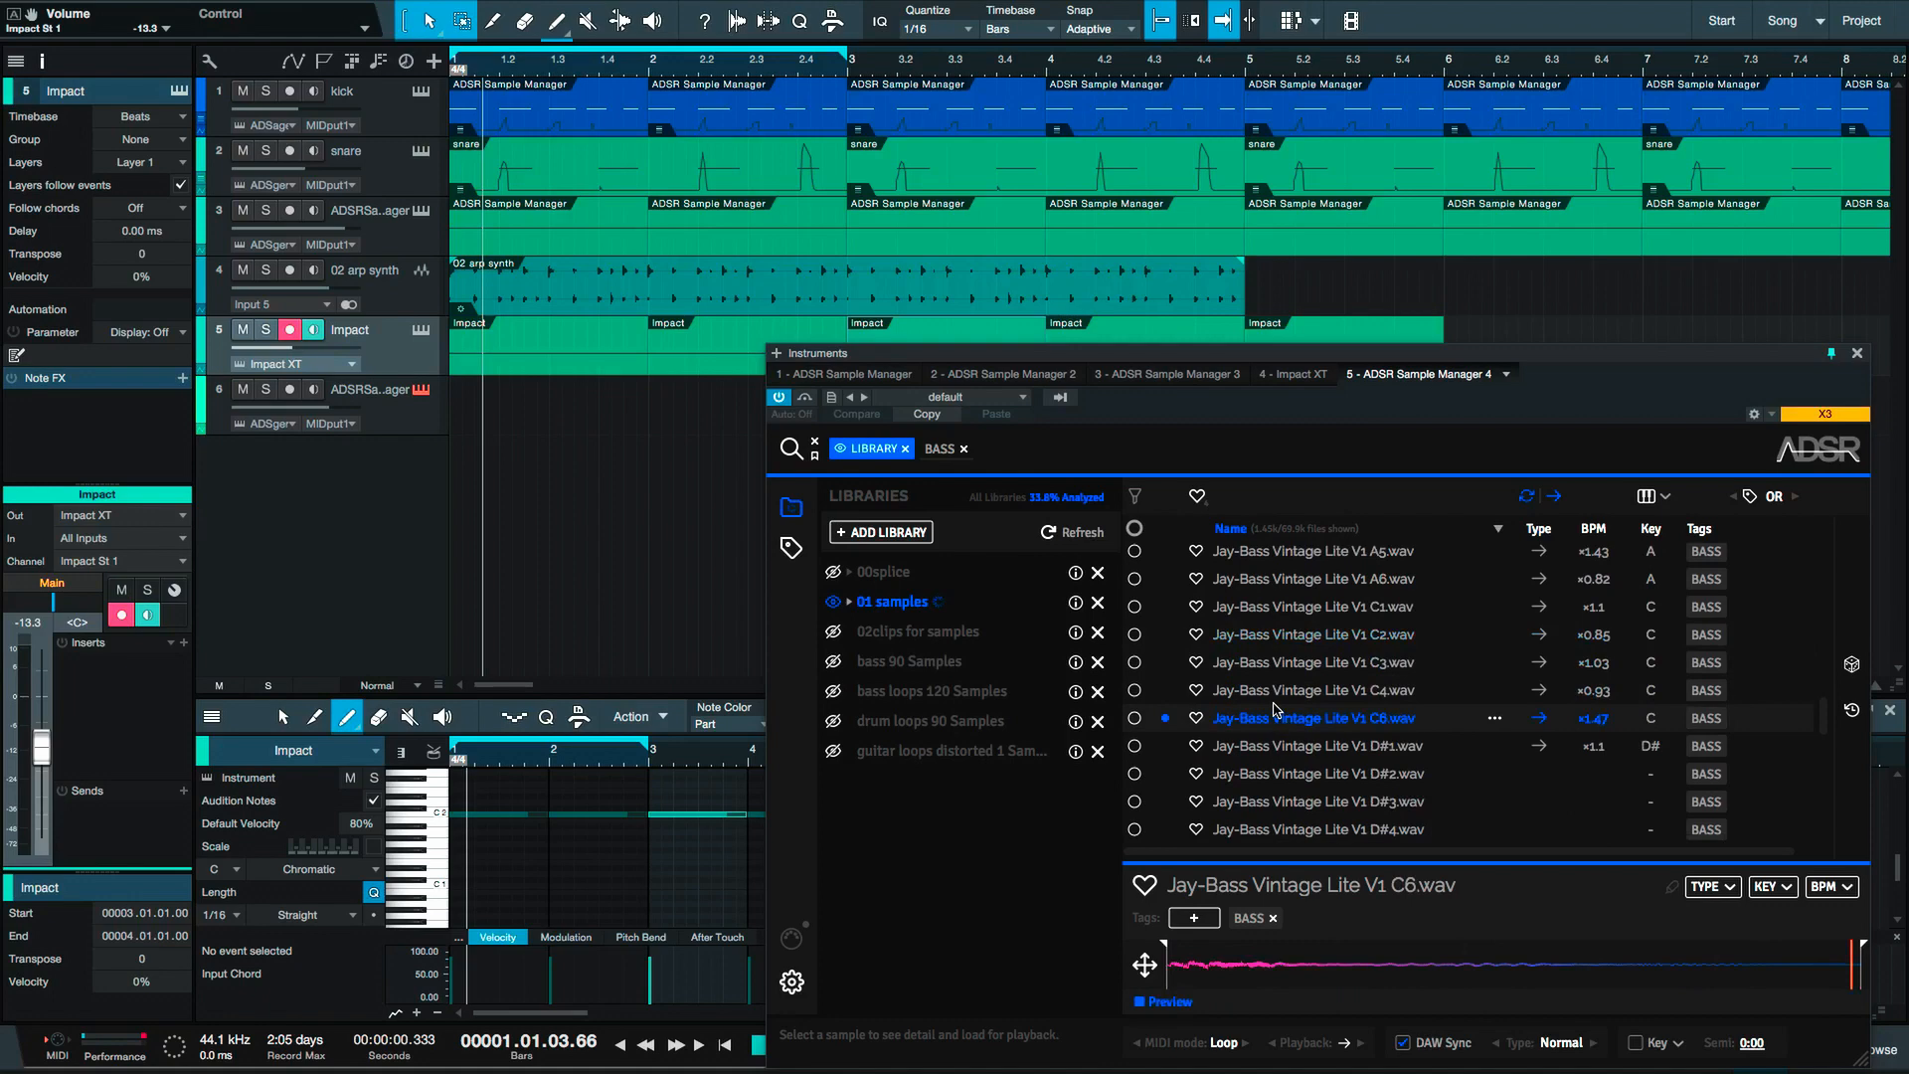
{"action": "left_click", "coordinate": [1295, 748]}
{"action": "scroll", "coordinate": [1315, 736], "scroll_direction": "down", "scroll_amount": 3}
{"action": "left_click", "coordinate": [1307, 748]}
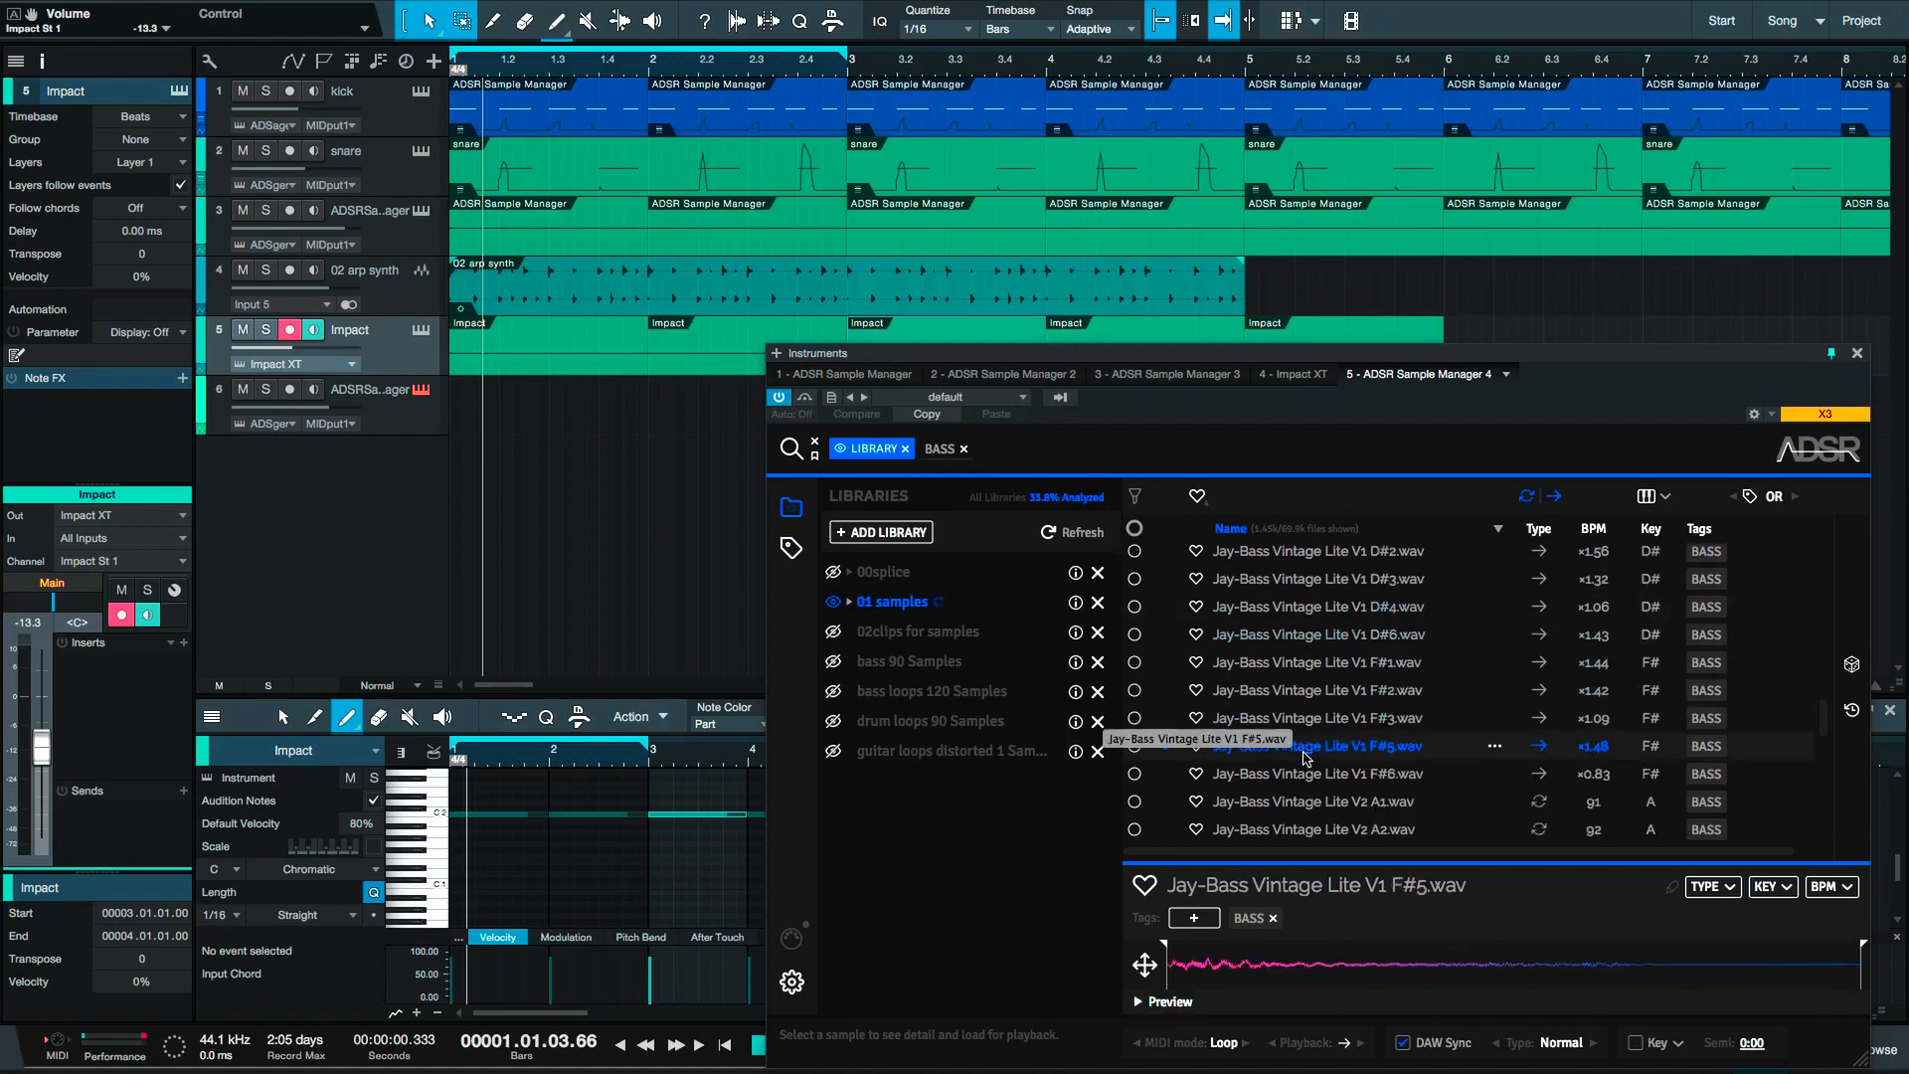
{"action": "scroll", "coordinate": [1303, 696], "scroll_direction": "down", "scroll_amount": 3}
{"action": "left_click", "coordinate": [1272, 626]}
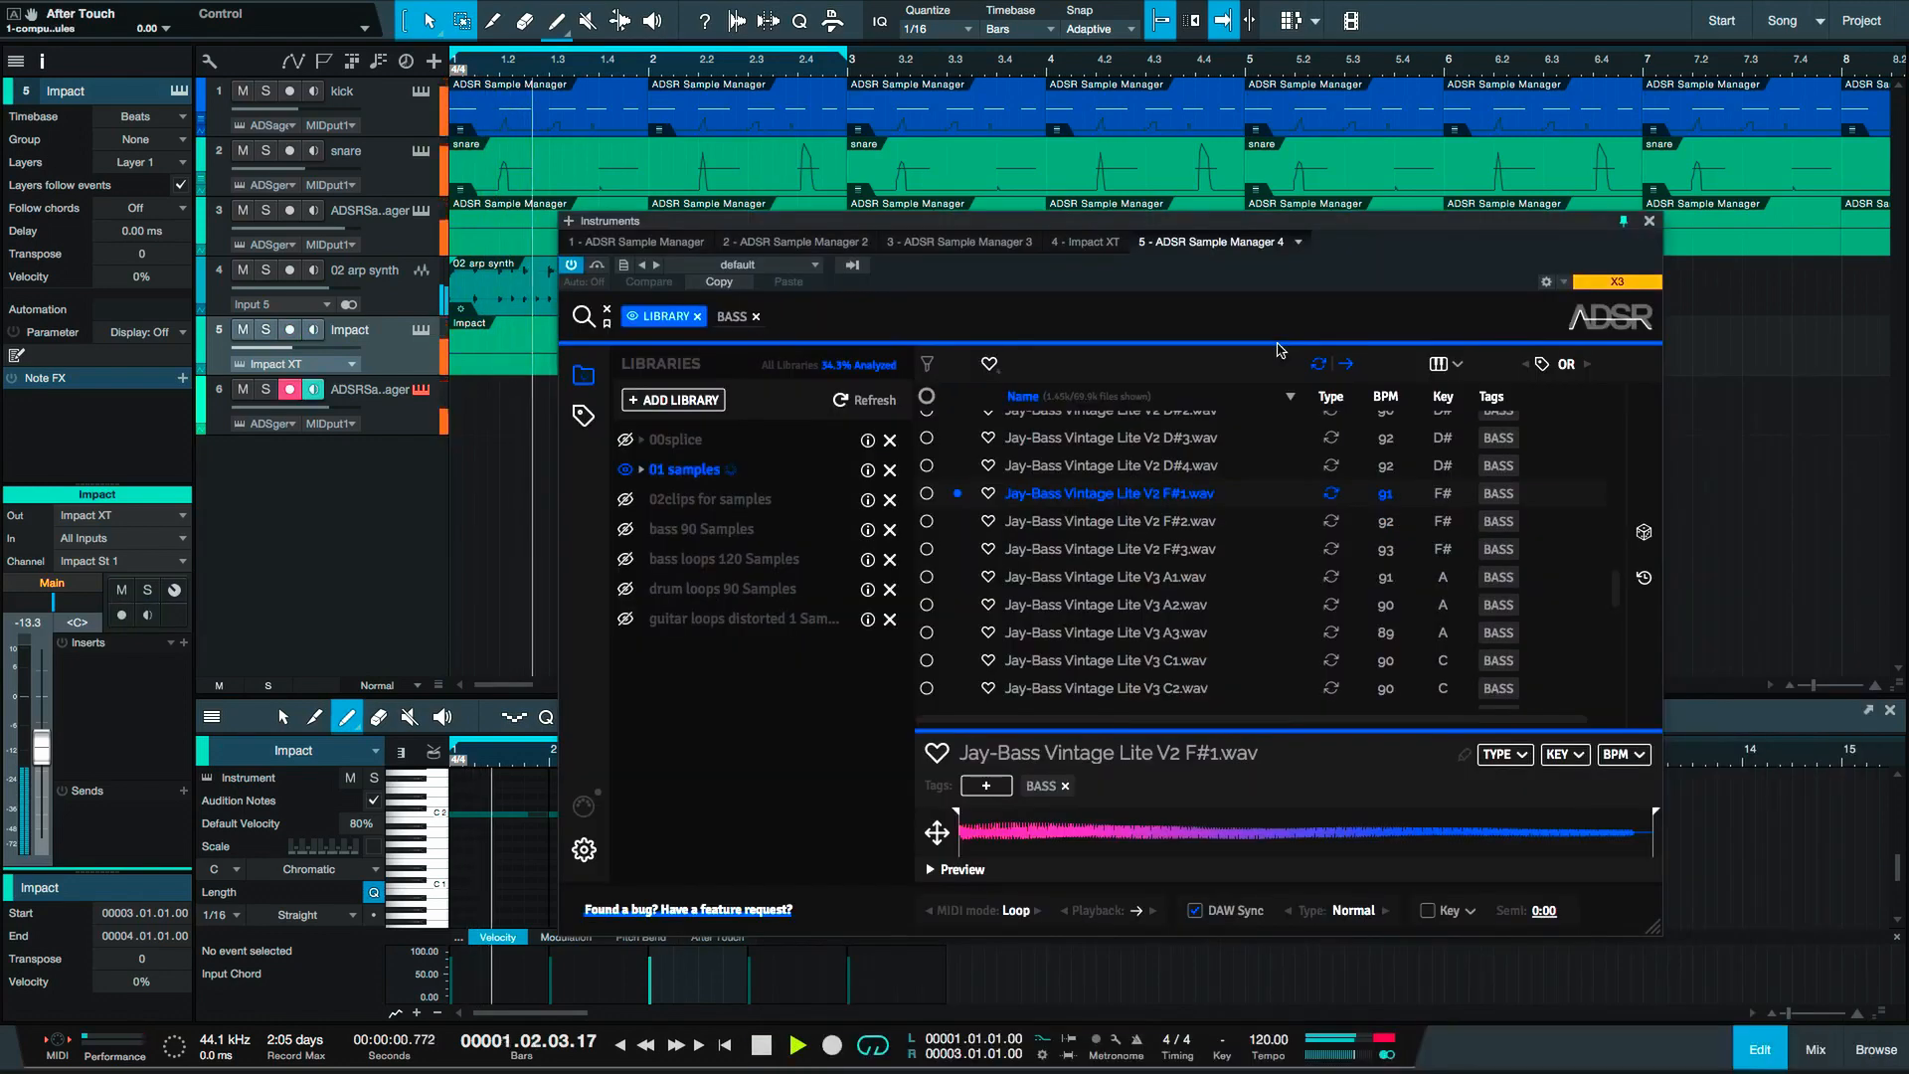
Play the arrangement and transpose the loaded bass sample to about -0:92 semitones.
{"action": "key", "text": "space"}
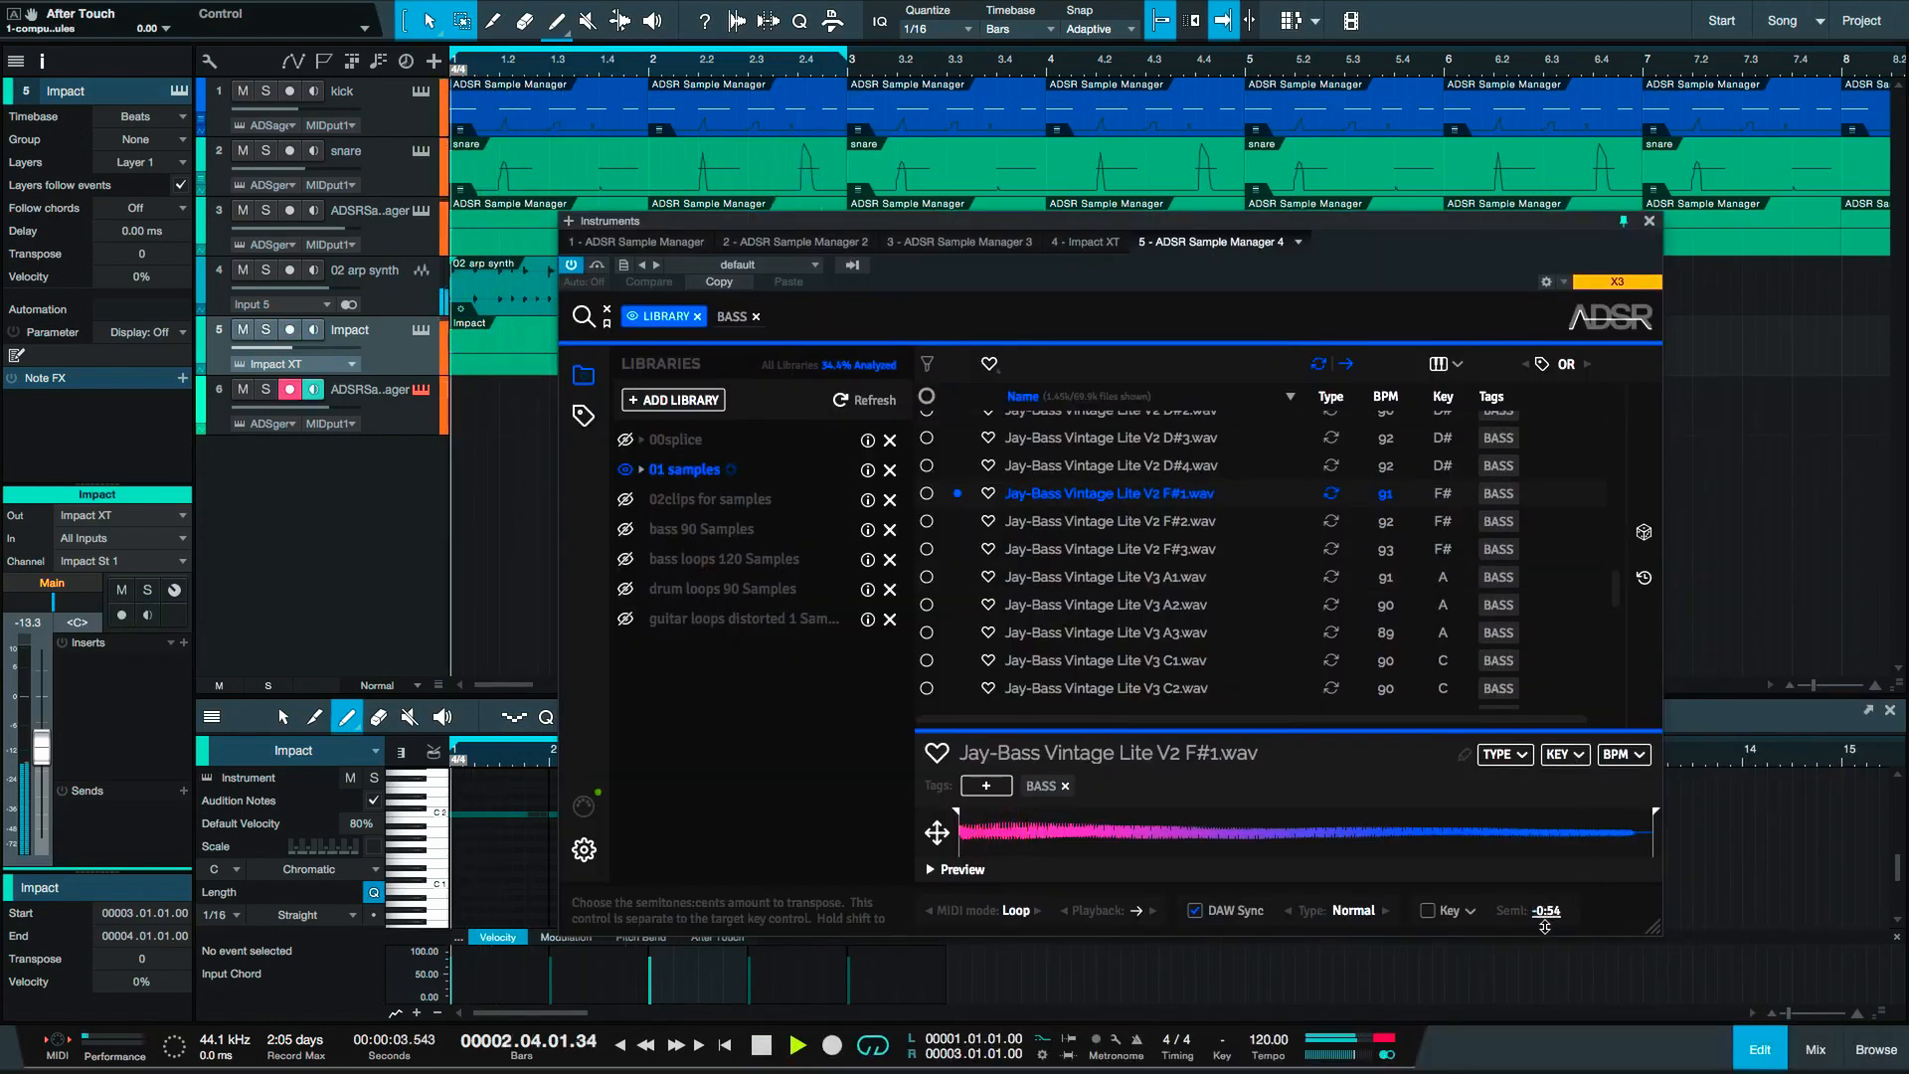
{"action": "left_click_drag", "start_coordinate": [1544, 911], "coordinate": [1542, 935]}
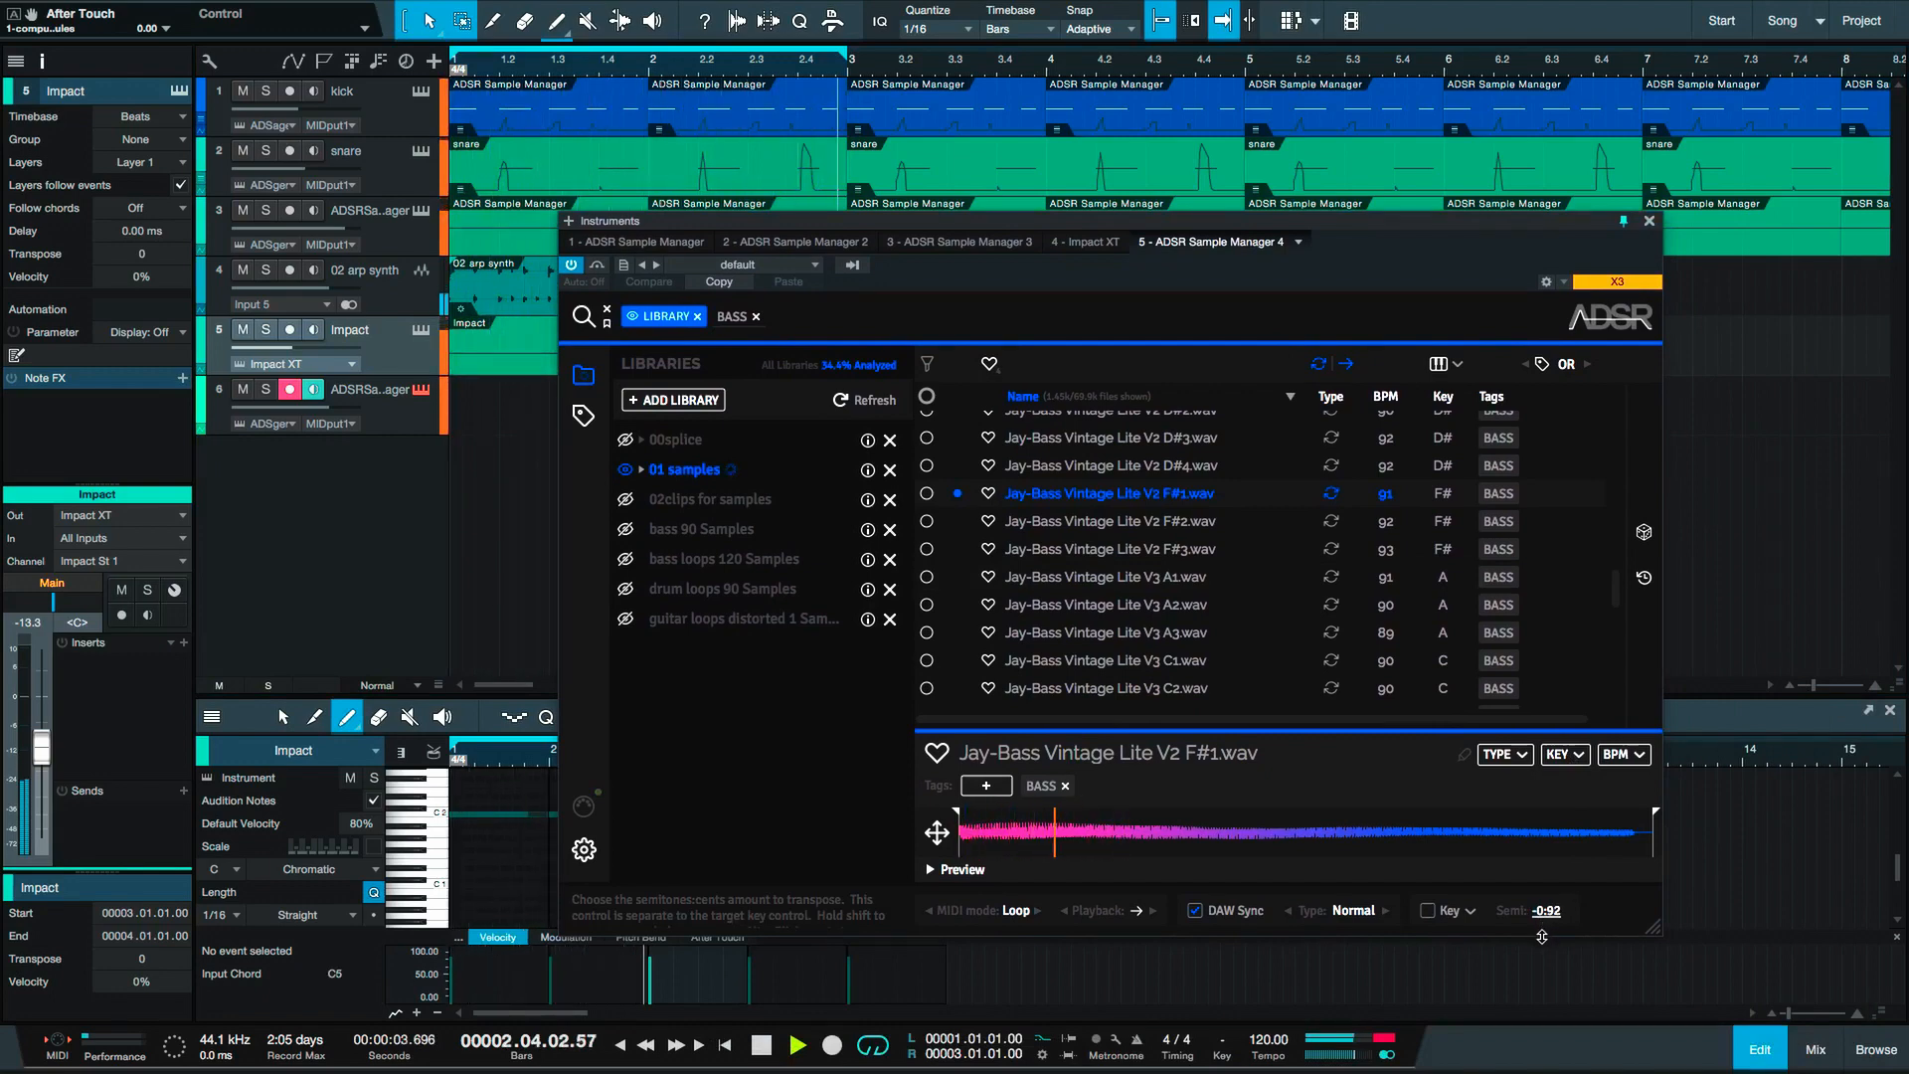
{"action": "left_click_drag", "start_coordinate": [1541, 936], "coordinate": [1539, 936]}
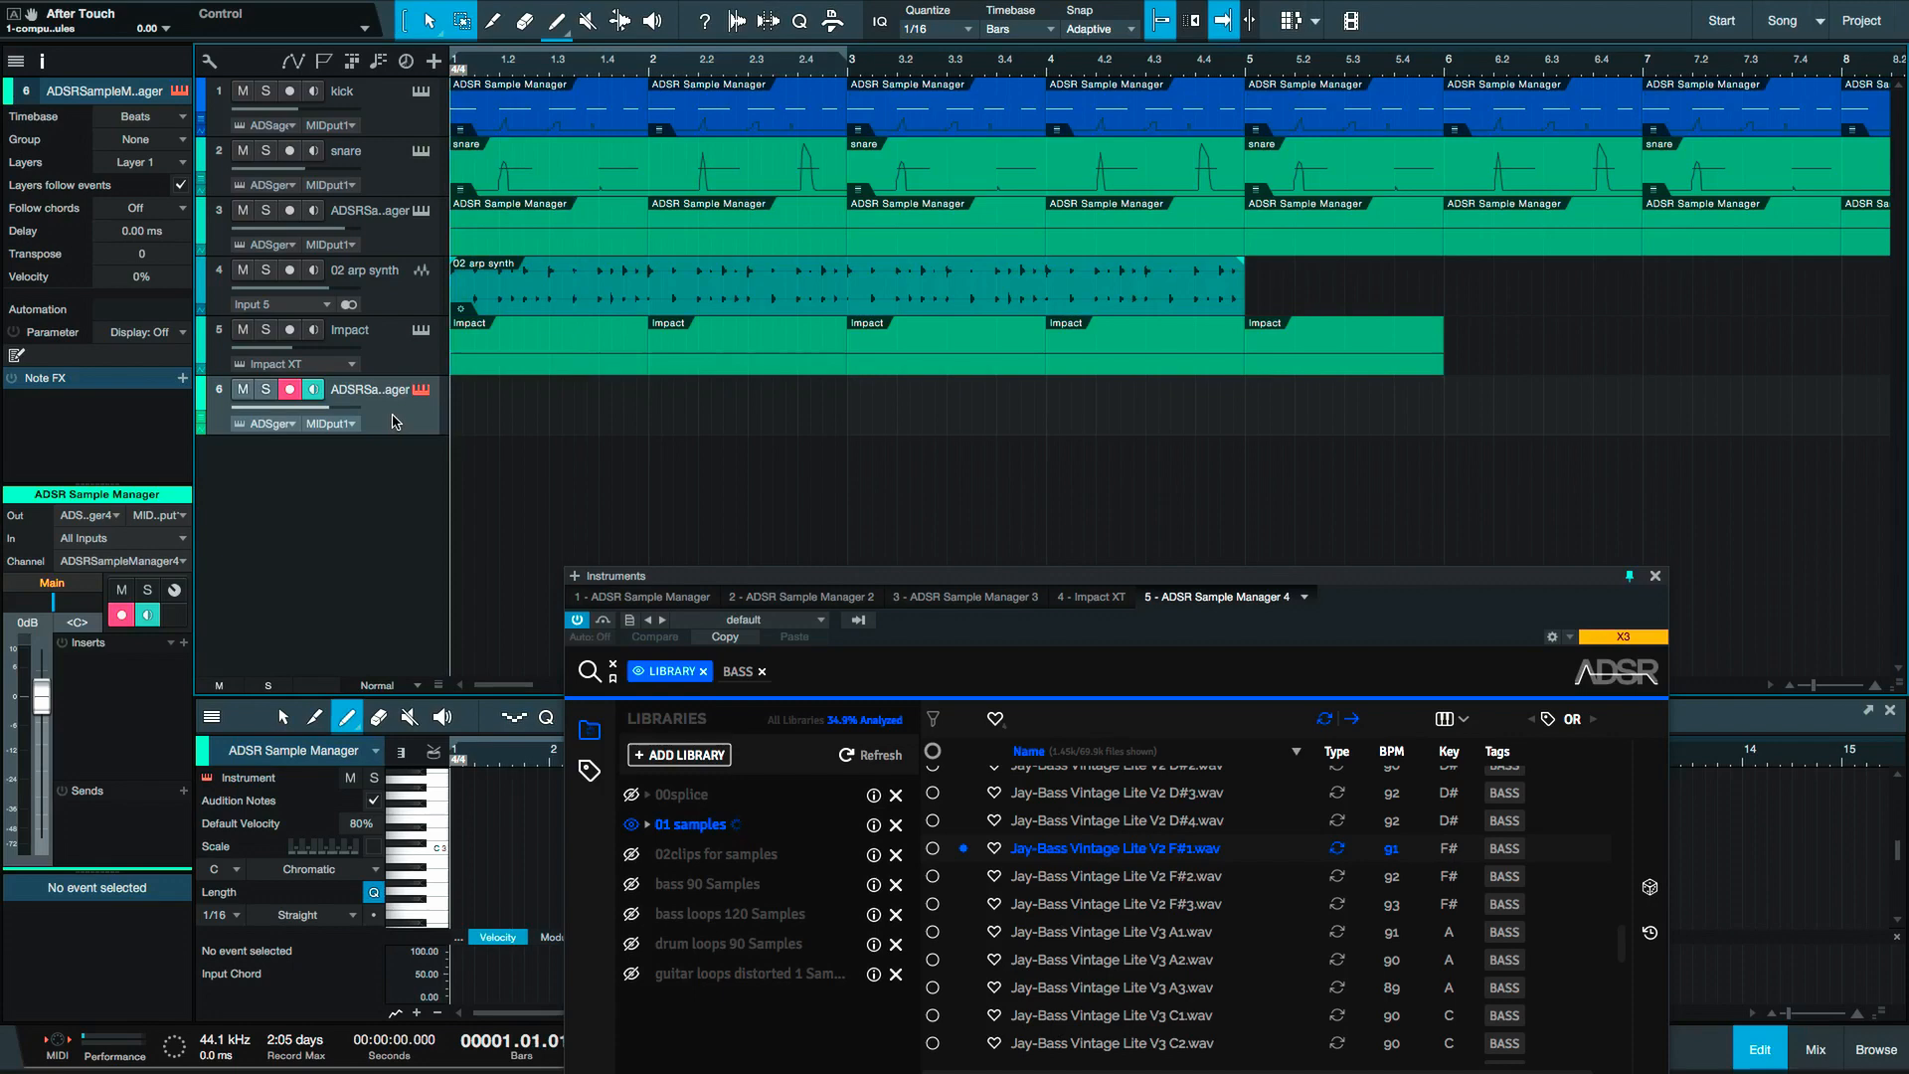
Record a bass part from bar 1 to bar 6 on track 6 and play back the arrangement.
{"action": "key", "text": "KP_Multiply"}
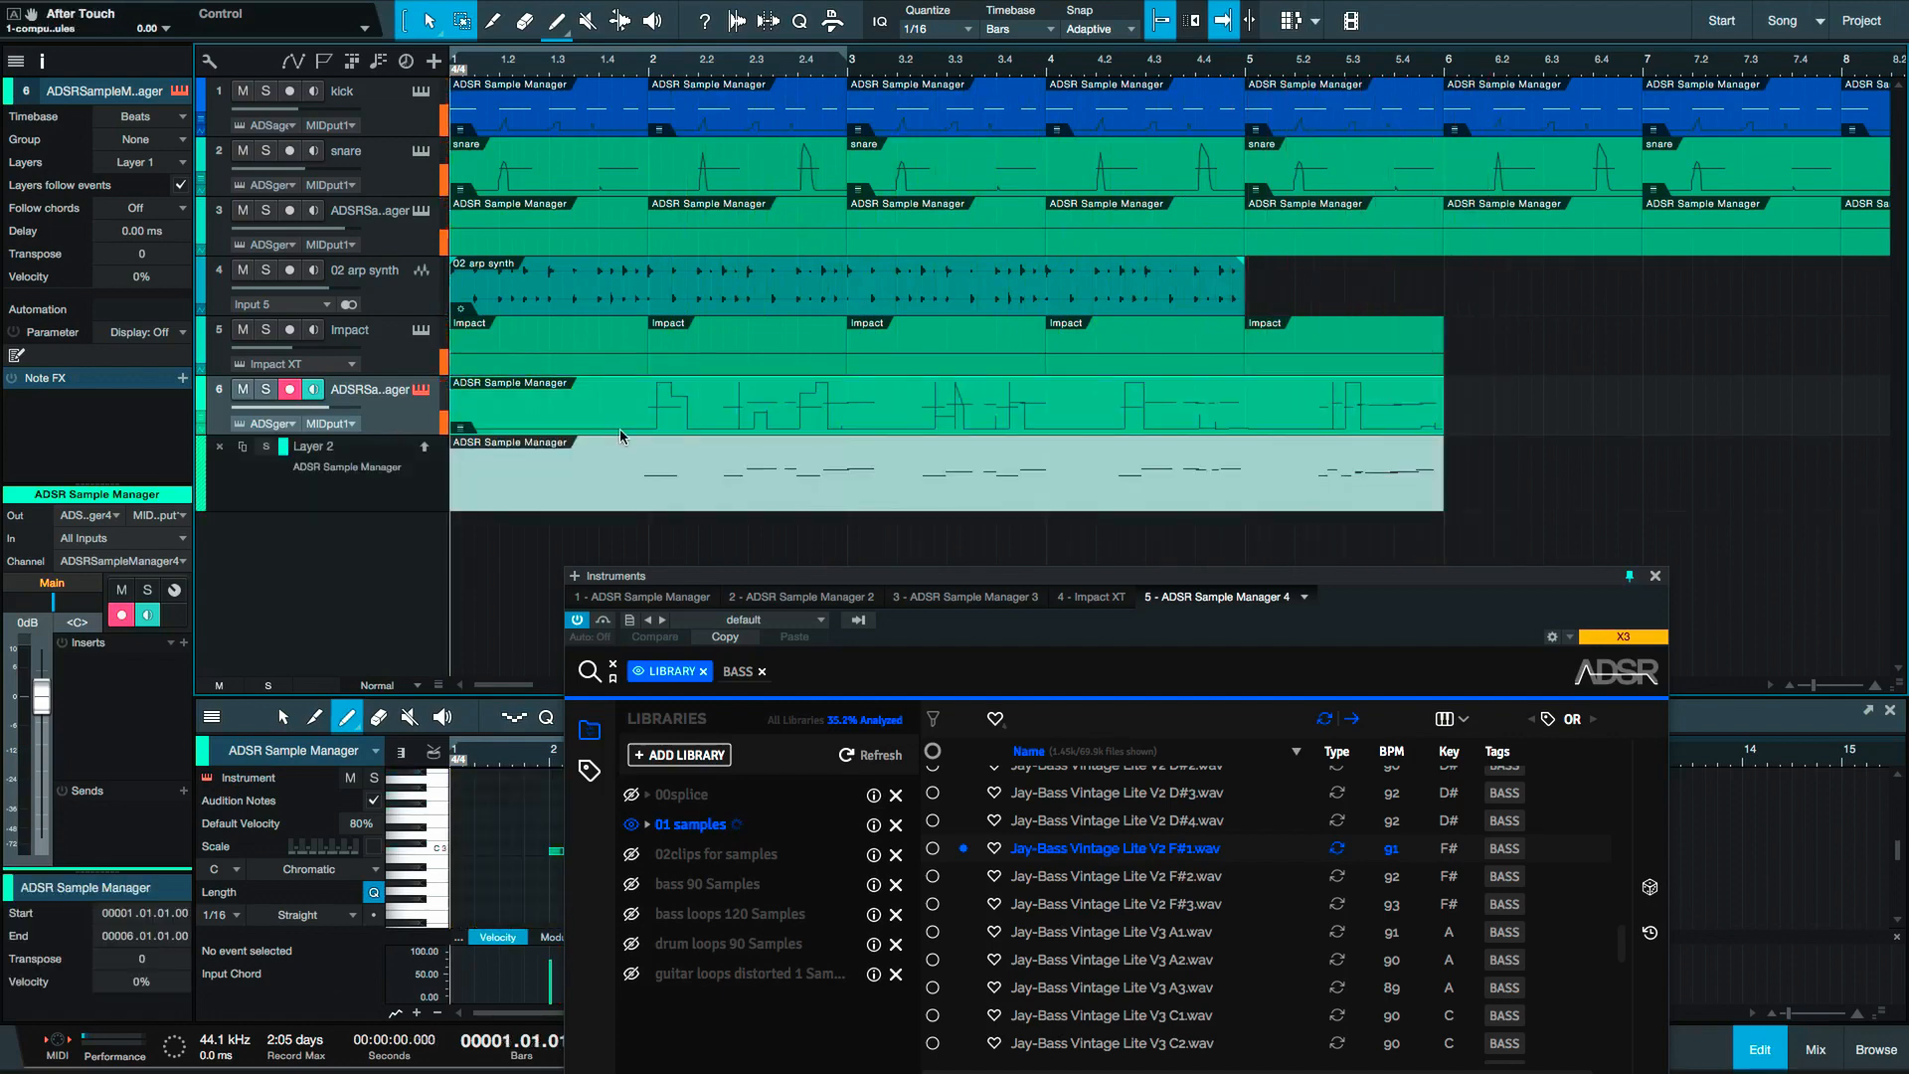
{"action": "key", "text": "space"}
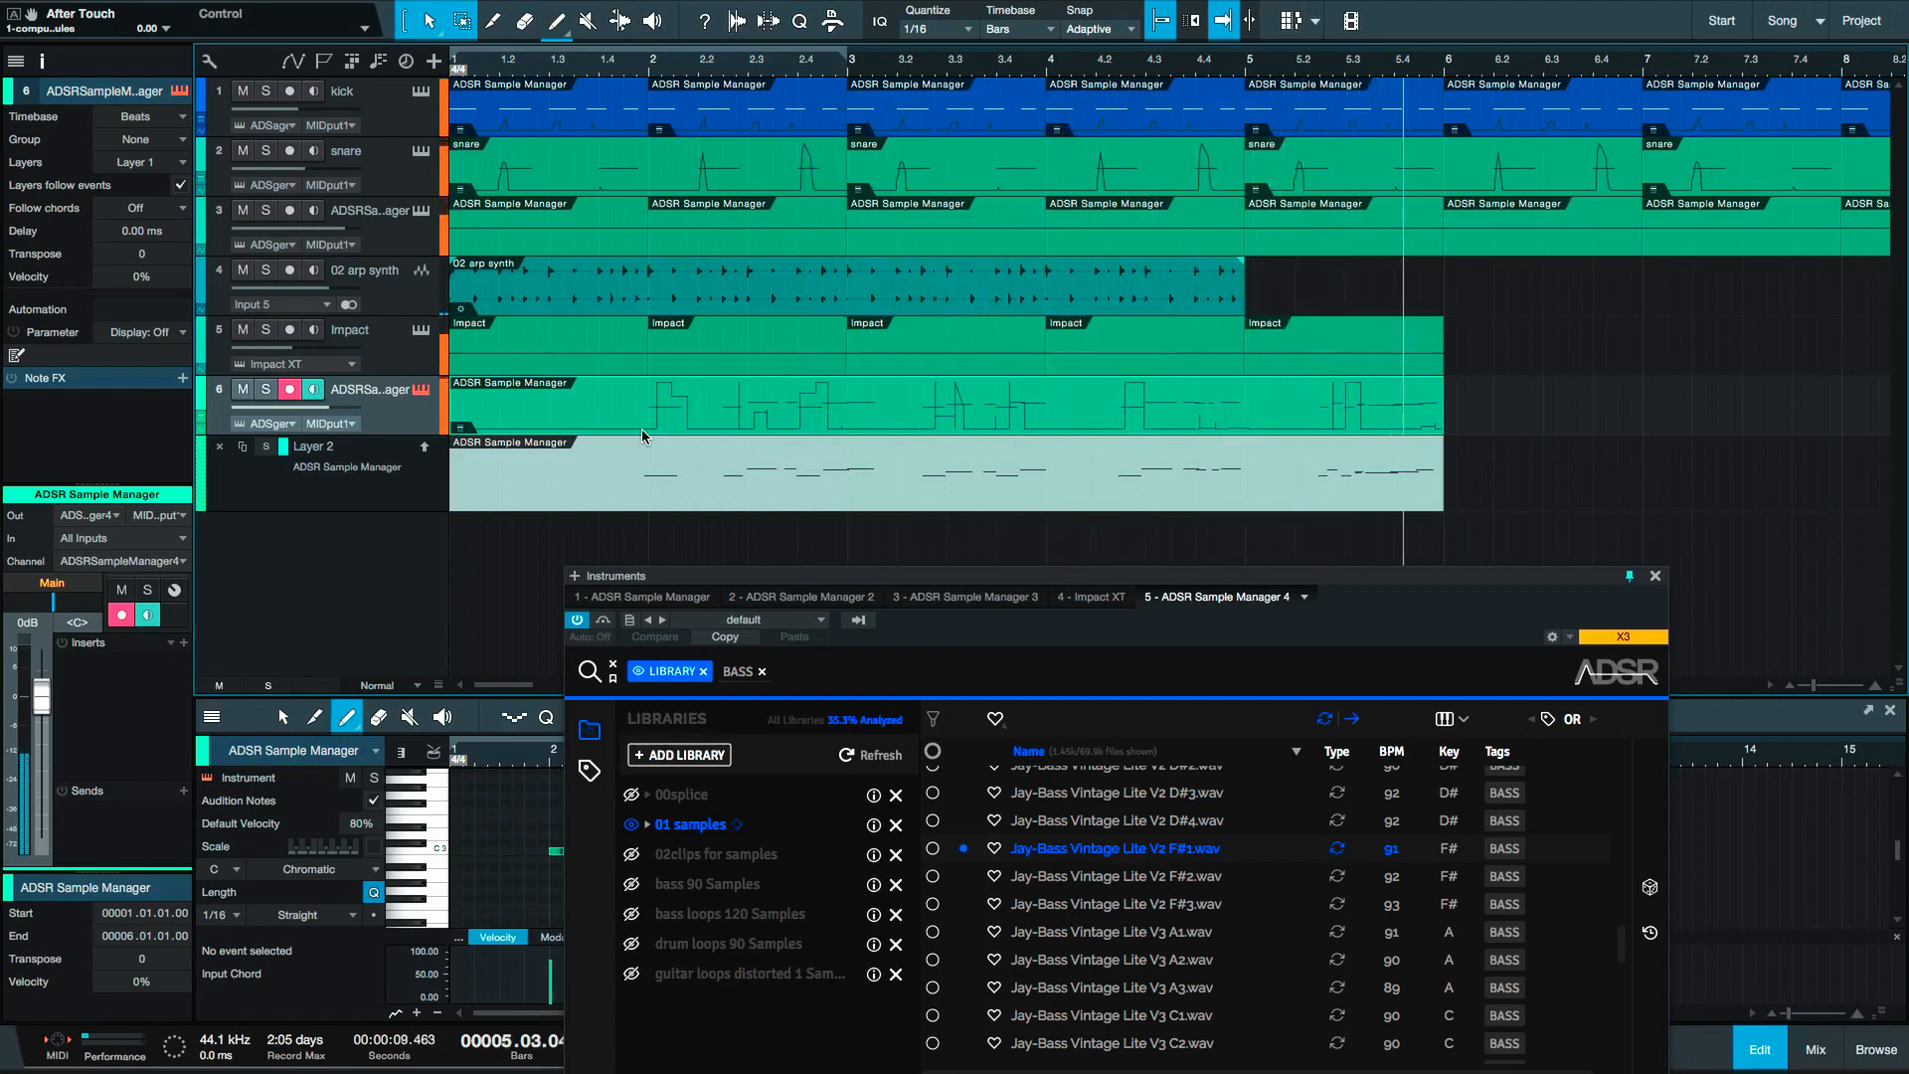
Save the song without copying the external files to the media folder.
{"action": "key", "text": "ctrl+s"}
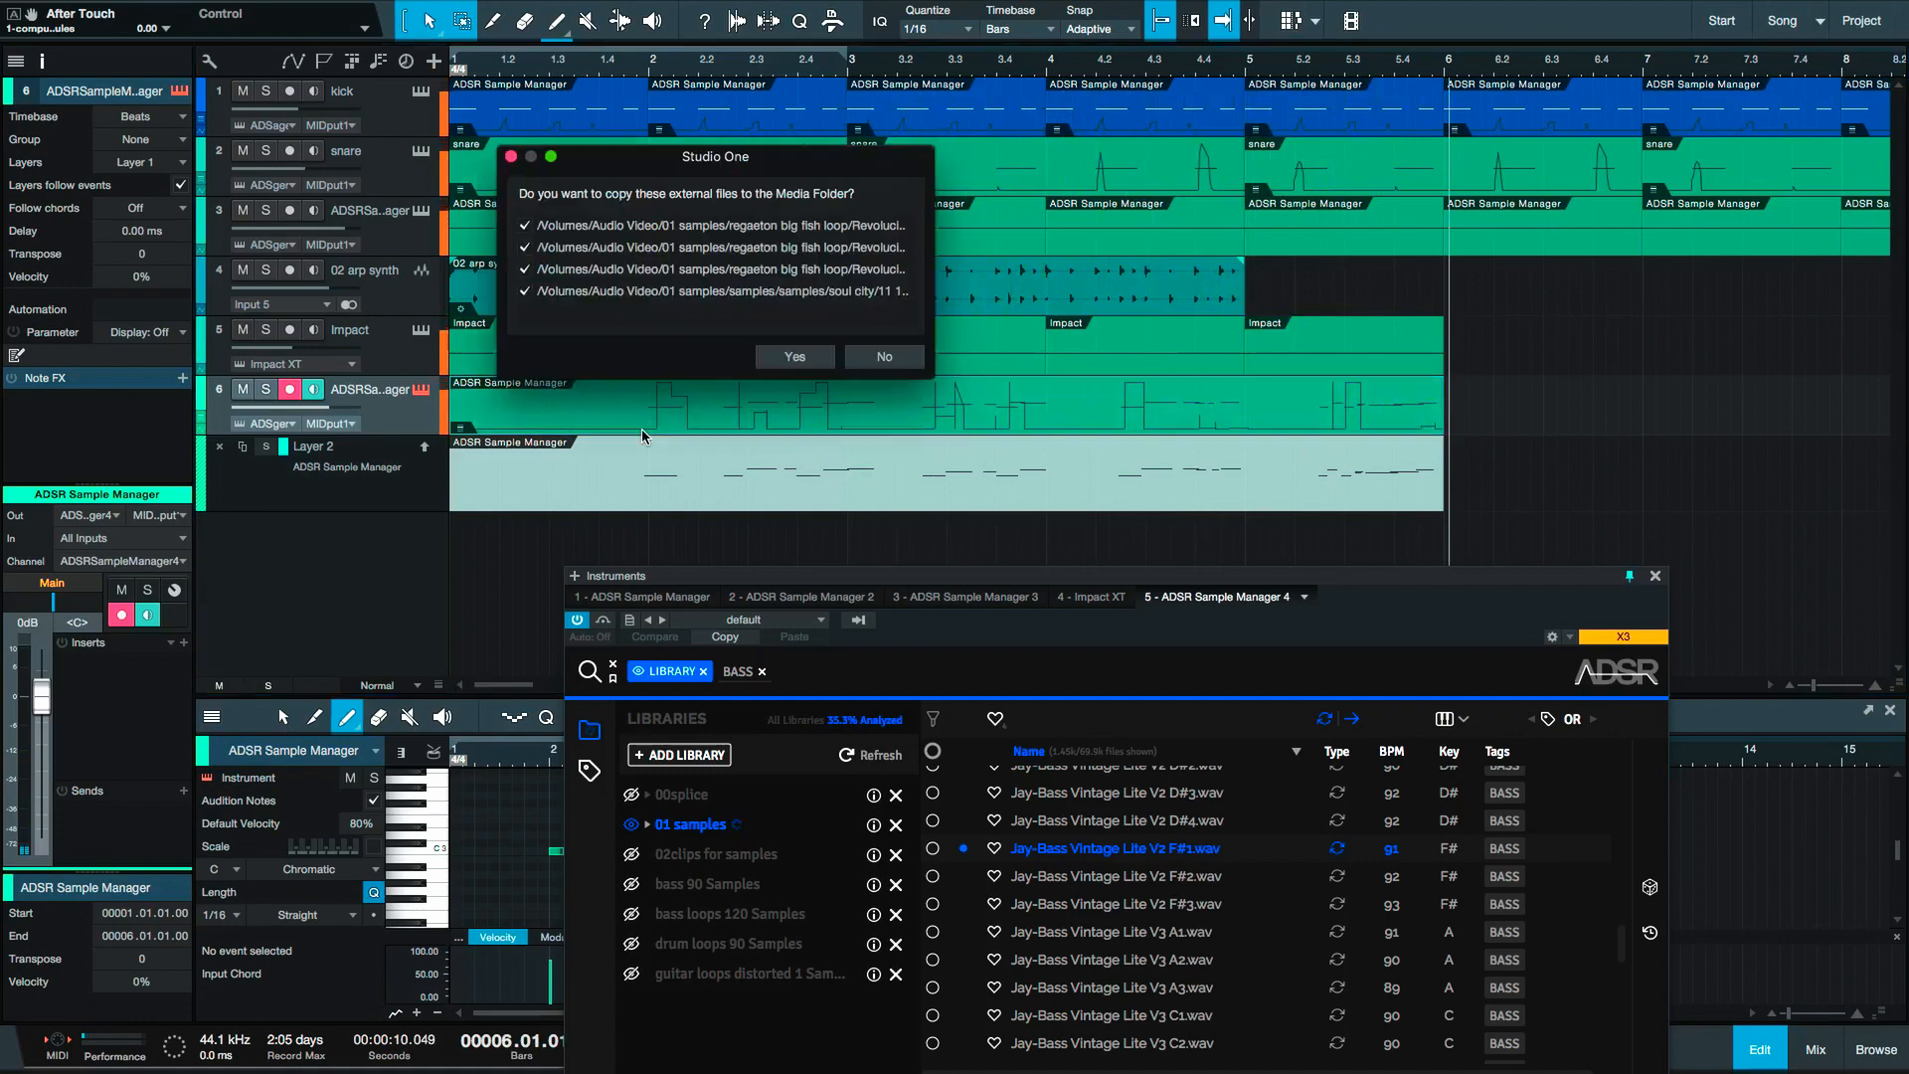
{"action": "left_click", "coordinate": [870, 360]}
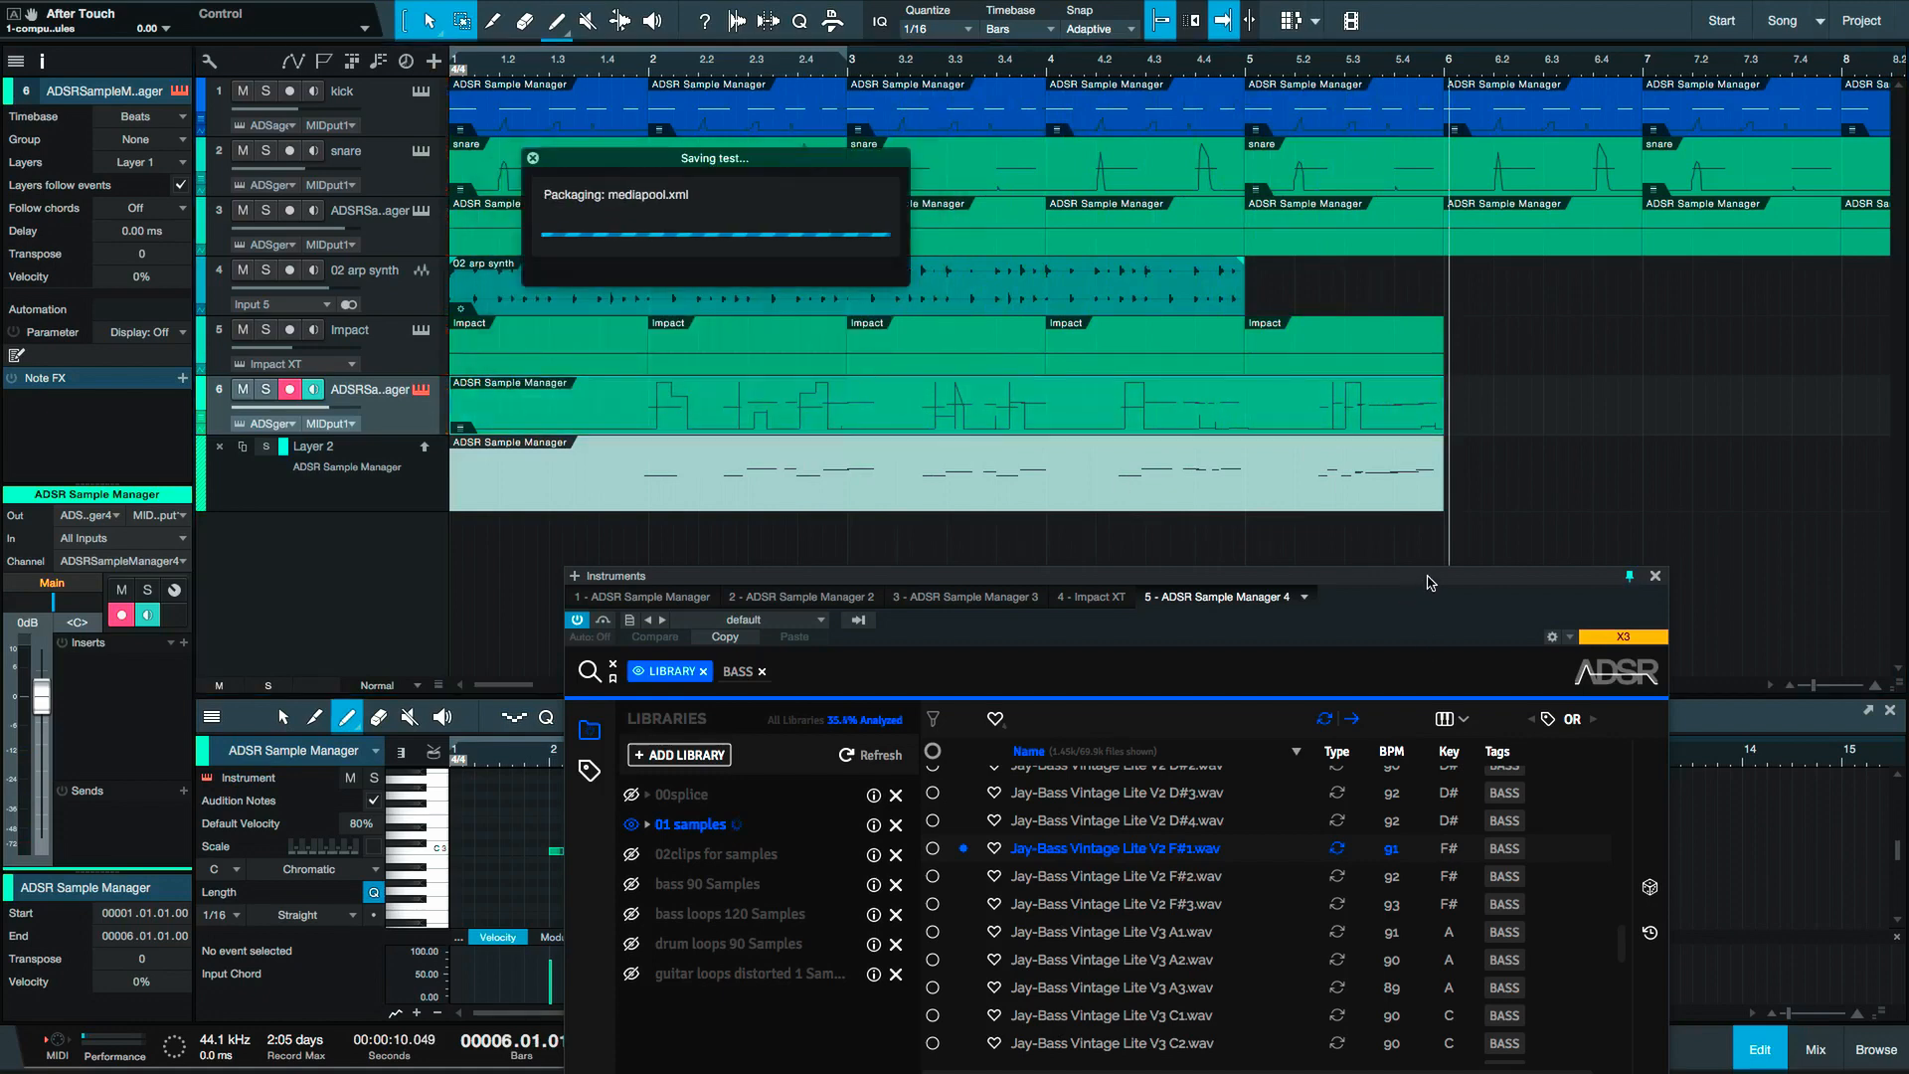